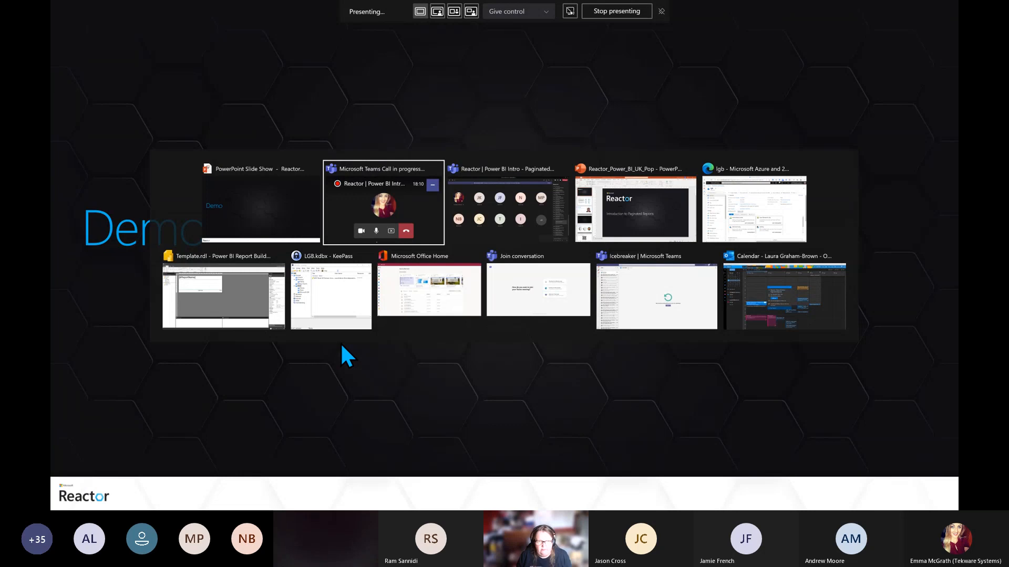
Switch to Power BI Report Builder and cancel the open connection and data source property dialogs
{"action": "left_click", "coordinate": [212, 304]}
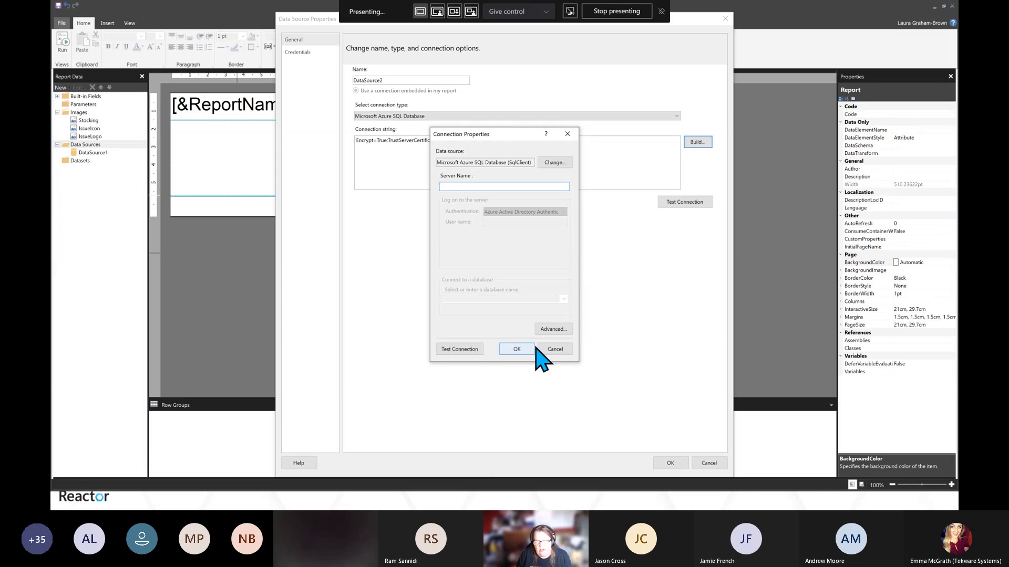
{"action": "left_click", "coordinate": [556, 349]}
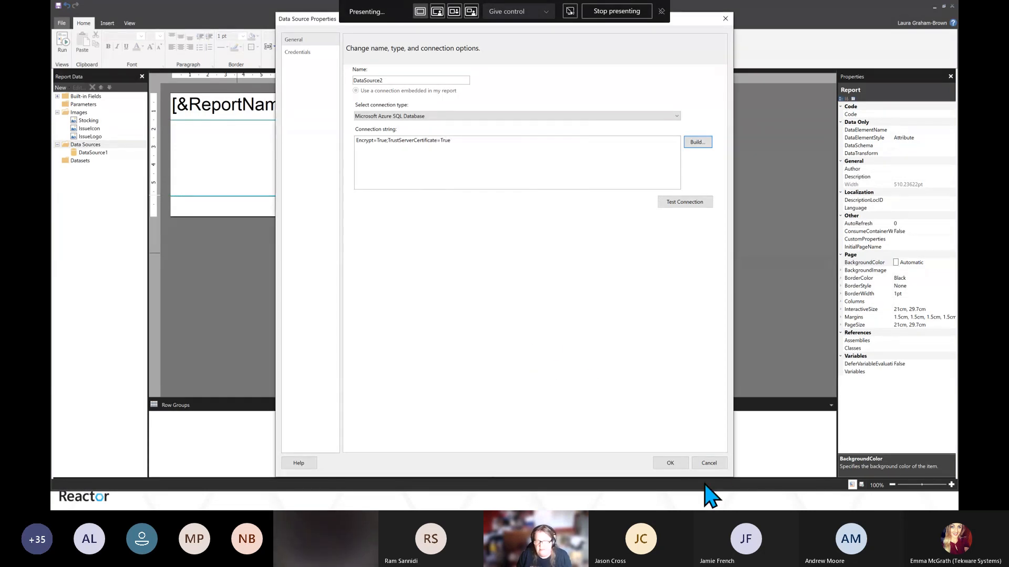
{"action": "left_click", "coordinate": [710, 465]}
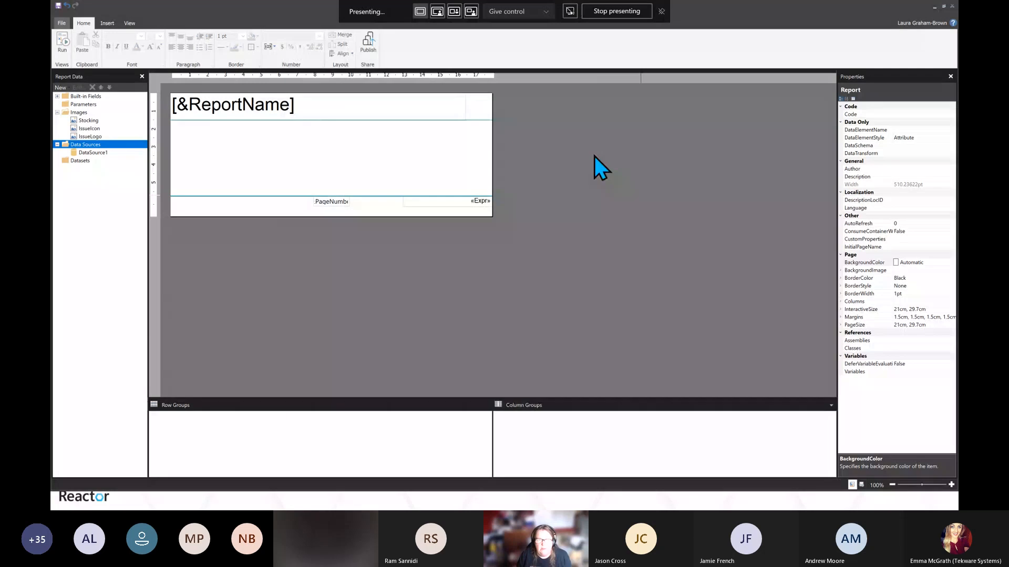
Delete the existing DataSource1 data source from the report data
{"action": "left_click", "coordinate": [96, 154]}
{"action": "right_click", "coordinate": [97, 154]}
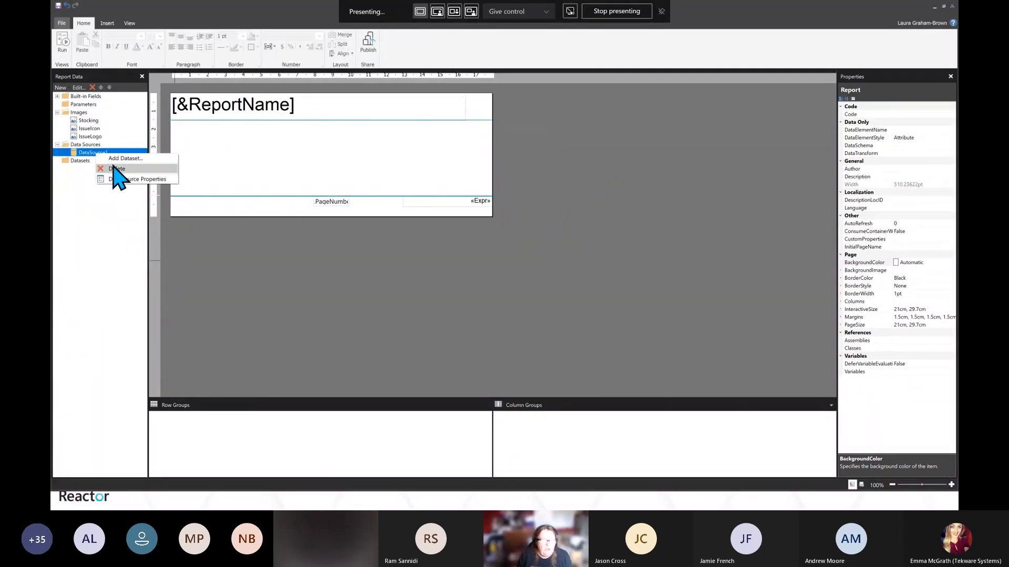
{"action": "left_click", "coordinate": [116, 170]}
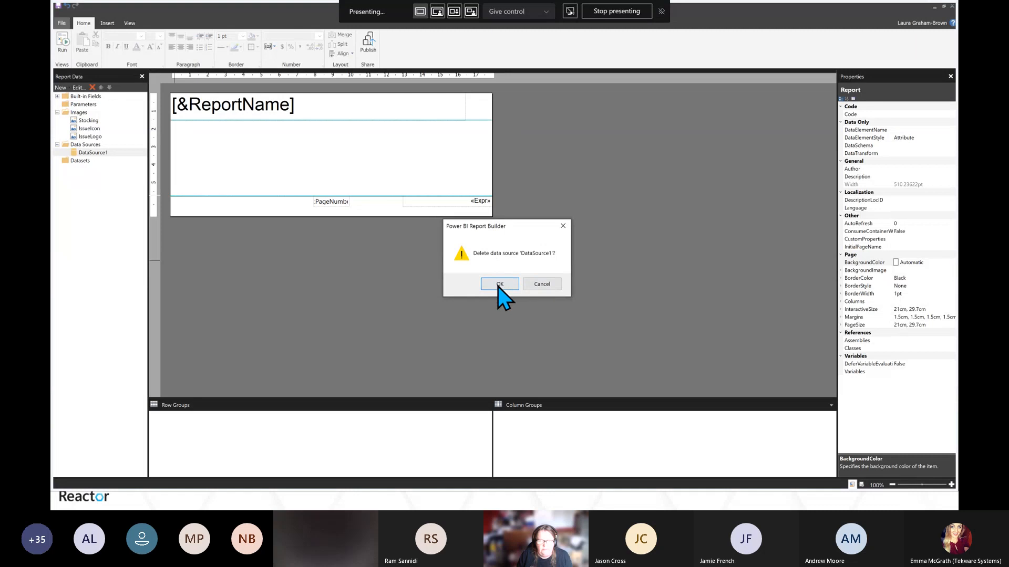
{"action": "left_click", "coordinate": [499, 285]}
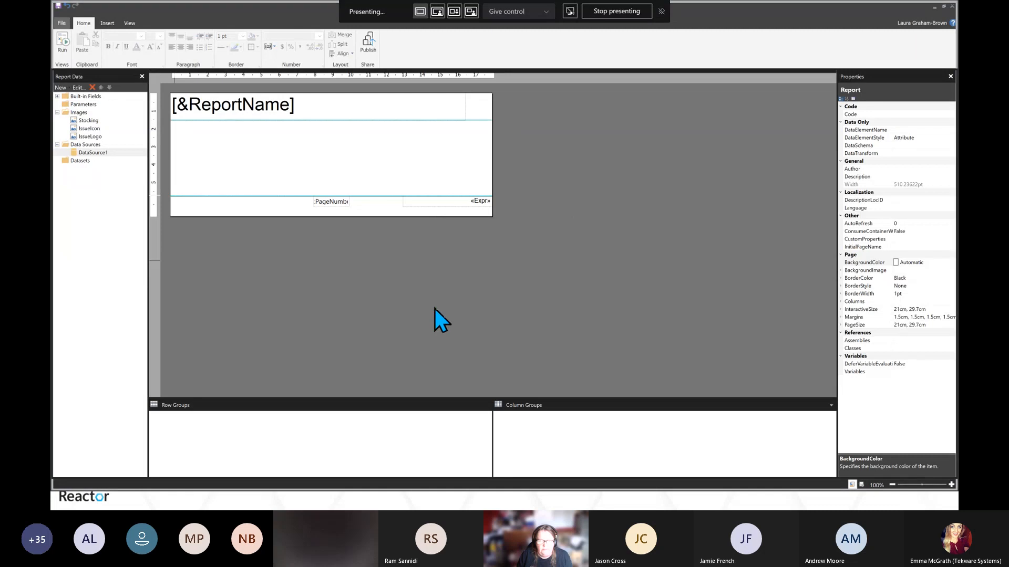
Add a new data source and set its connection type to Microsoft Azure SQL Database
{"action": "left_click", "coordinate": [58, 113]}
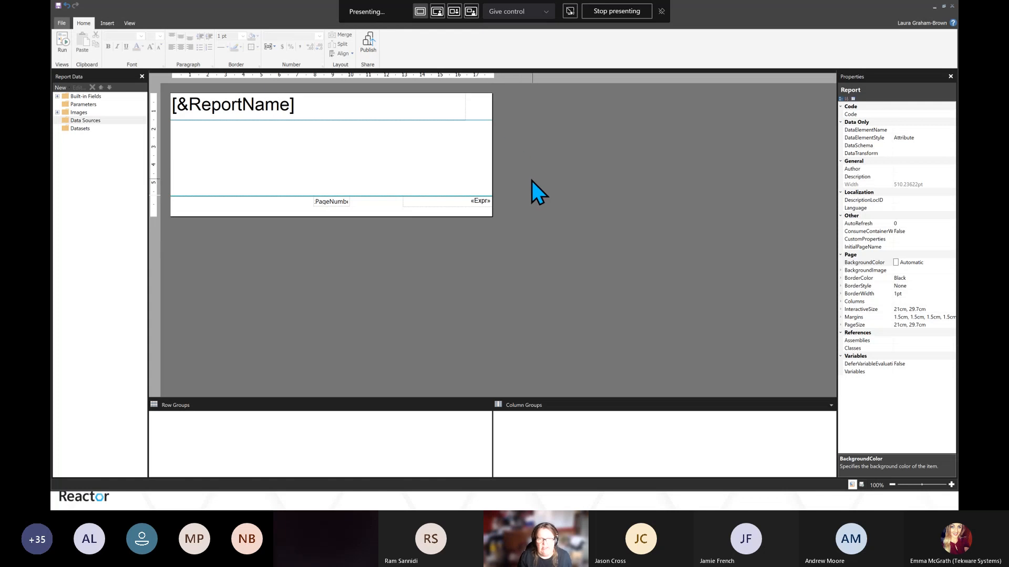
{"action": "left_click", "coordinate": [336, 158]}
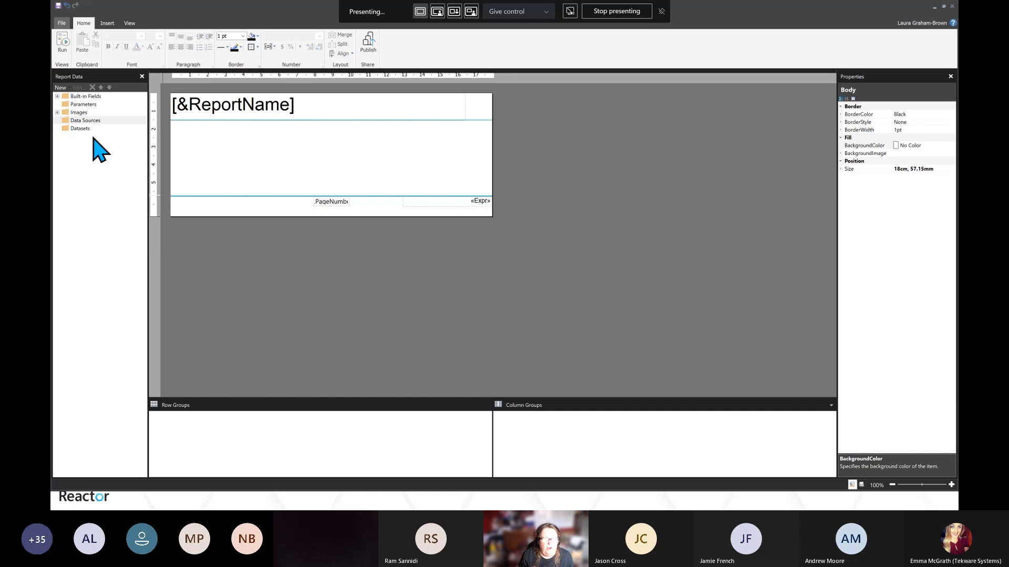
{"action": "right_click", "coordinate": [83, 120]}
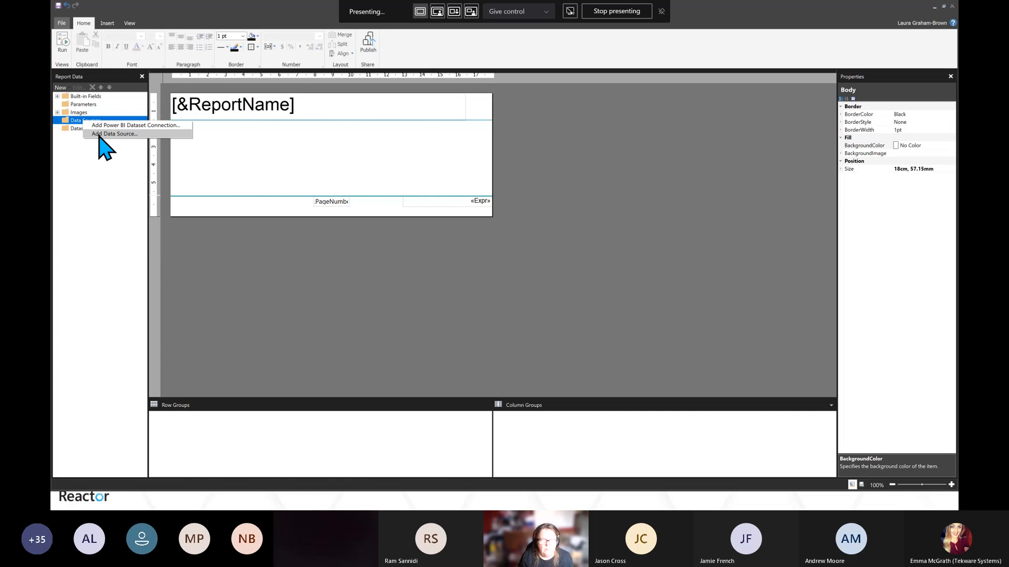
{"action": "left_click", "coordinate": [100, 134]}
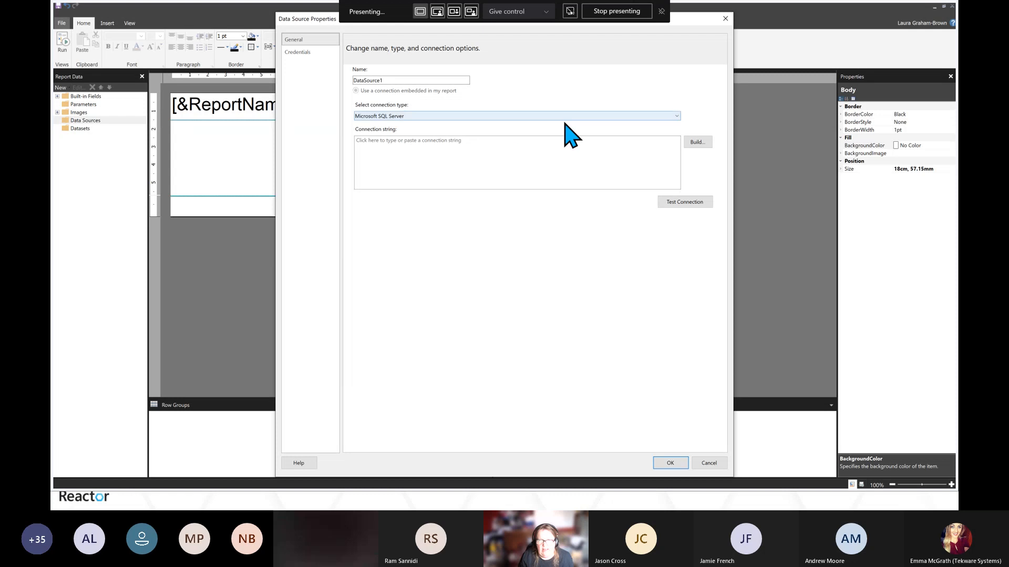
{"action": "left_click", "coordinate": [675, 117]}
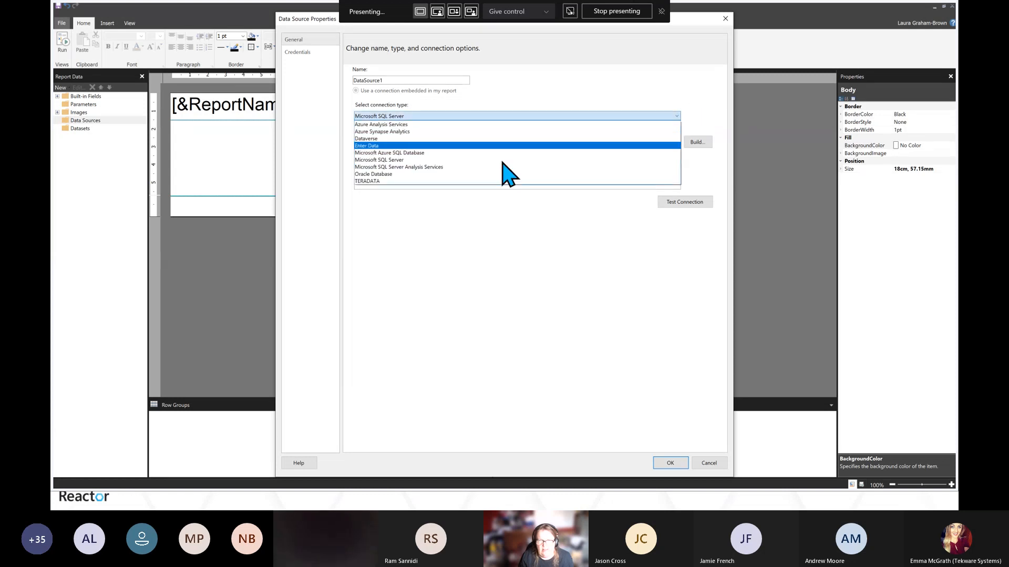
{"action": "left_click", "coordinate": [400, 153]}
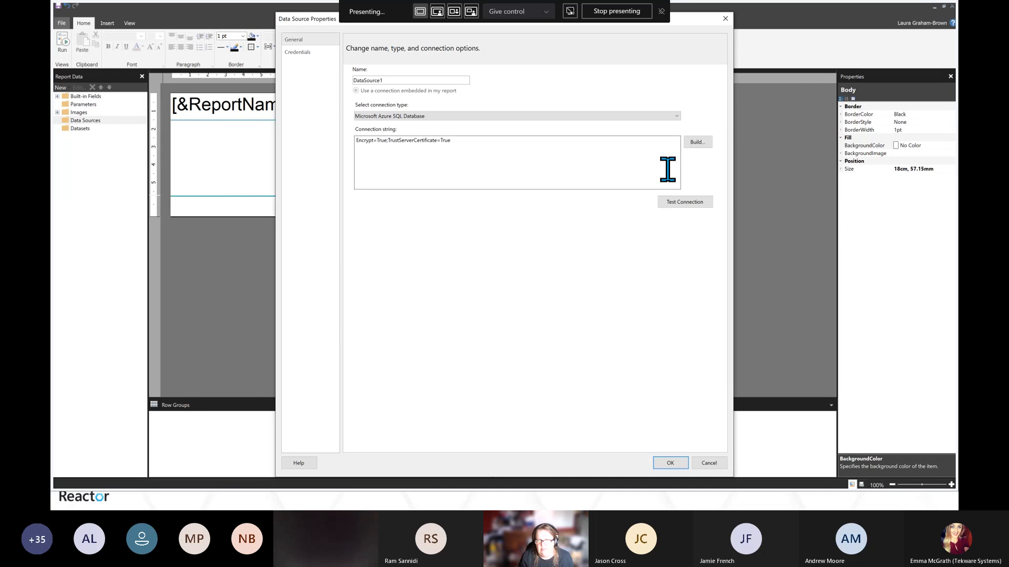
Build the connection string with server name lgb.database.windows.net and SQL Server Authentication
{"action": "left_click", "coordinate": [693, 143]}
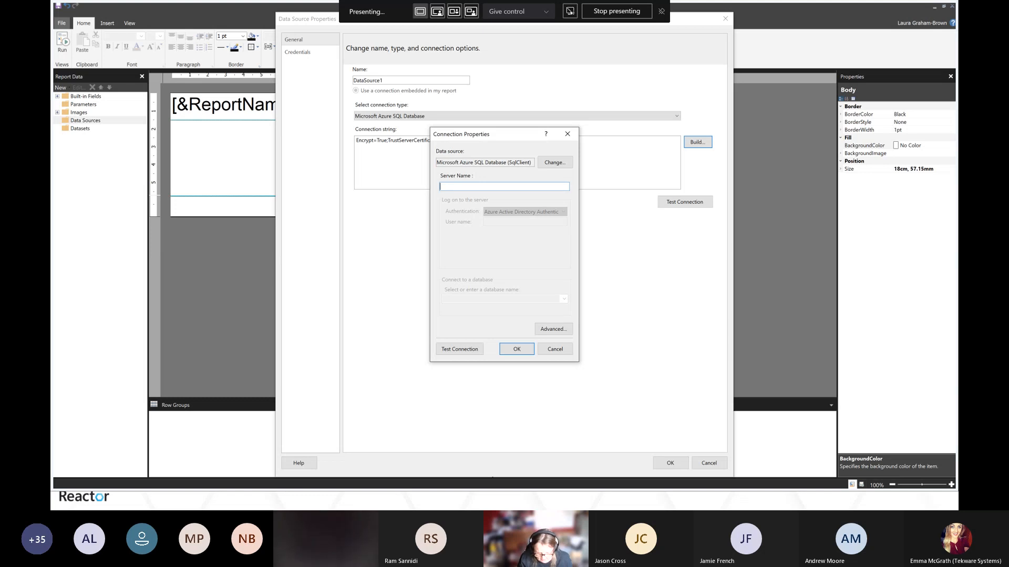
{"action": "key", "text": "alt+Tab"}
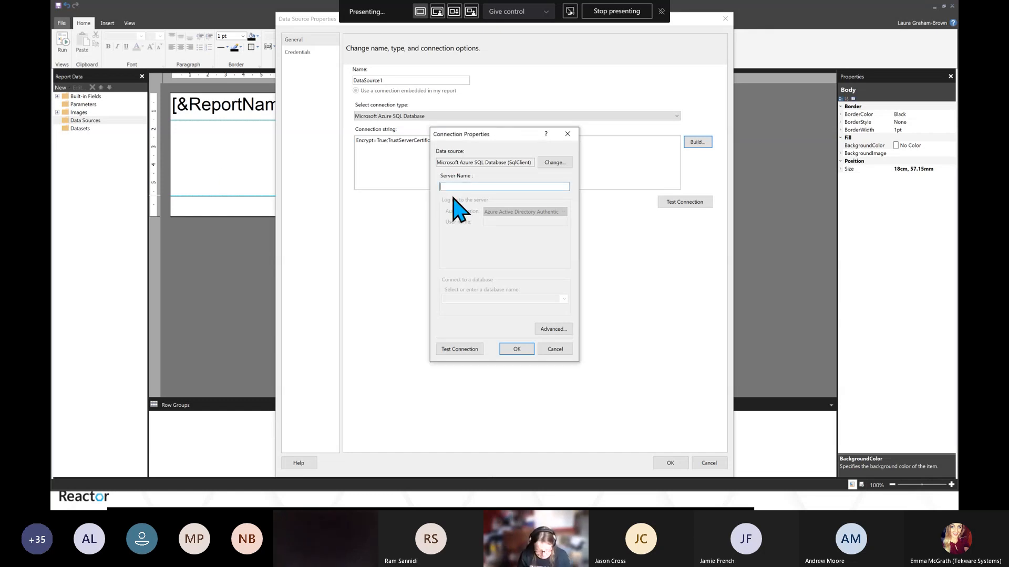
{"action": "type", "text": "lgb.database.windows.net"}
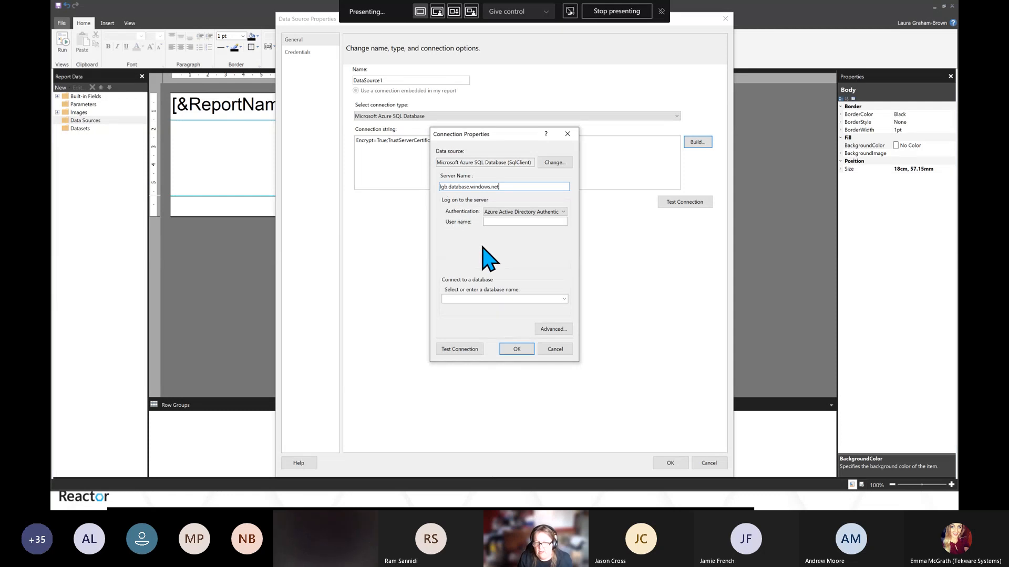
{"action": "left_click", "coordinate": [564, 211]}
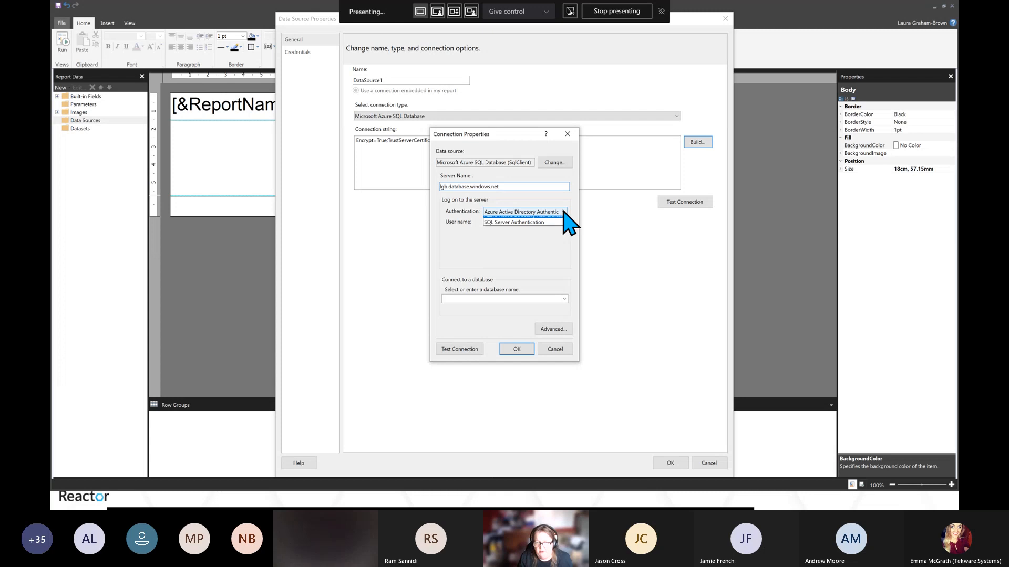
{"action": "left_click", "coordinate": [526, 230]}
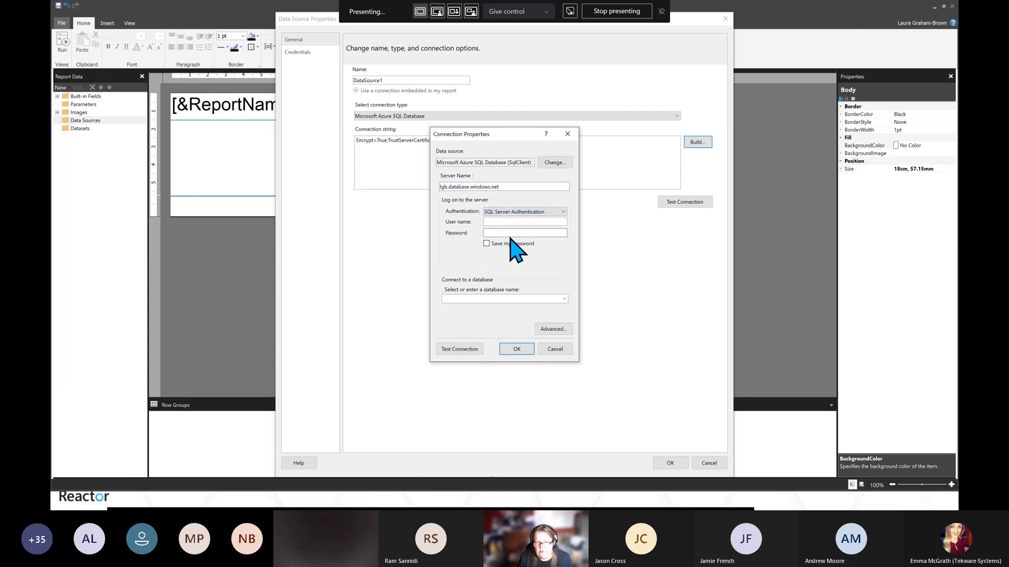
Enter the SQL user name and the account password for the connection
{"action": "left_click", "coordinate": [494, 222]}
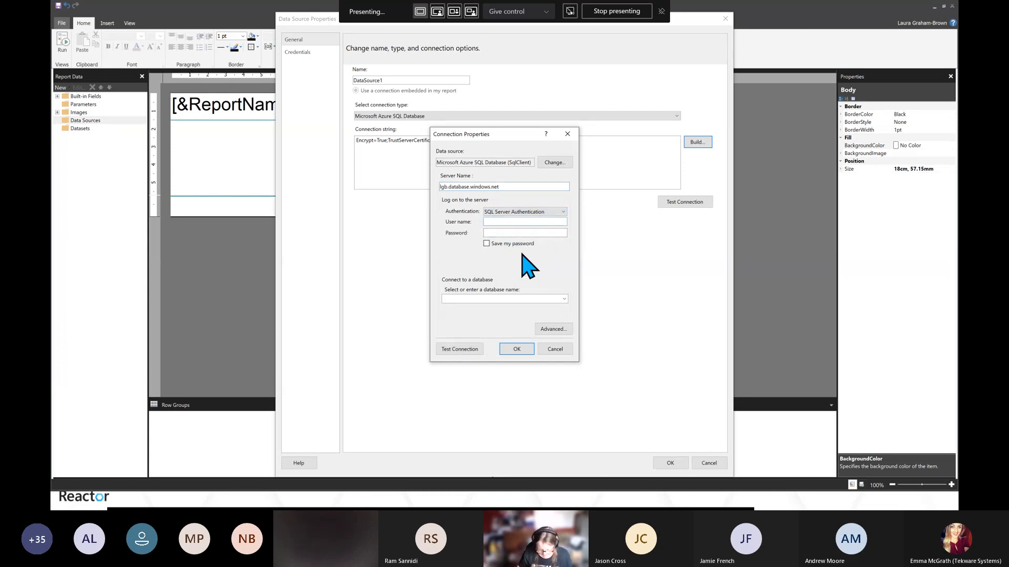
{"action": "type", "text": "laura"}
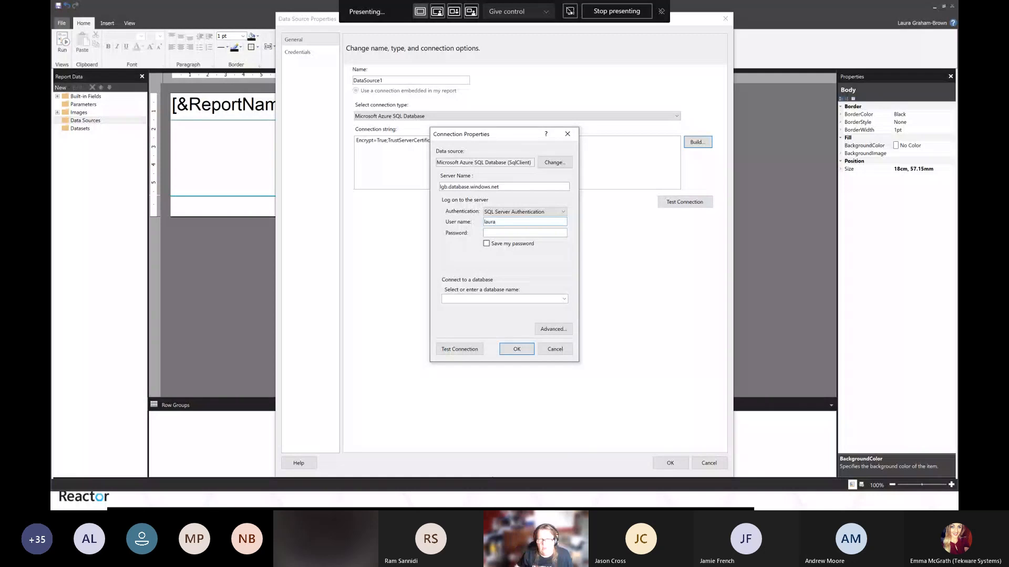
{"action": "left_click", "coordinate": [496, 232]}
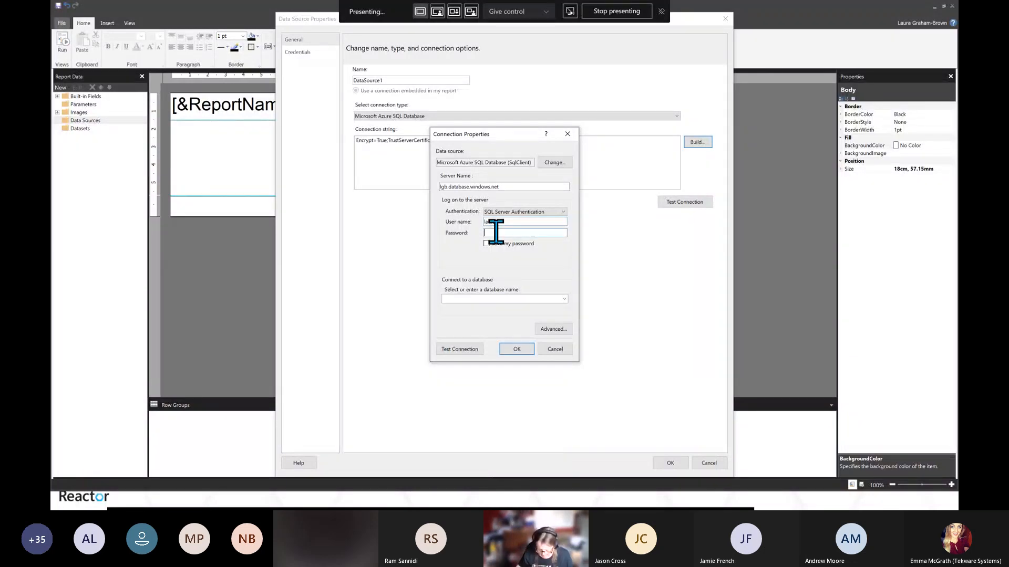
{"action": "type", "text": "••"}
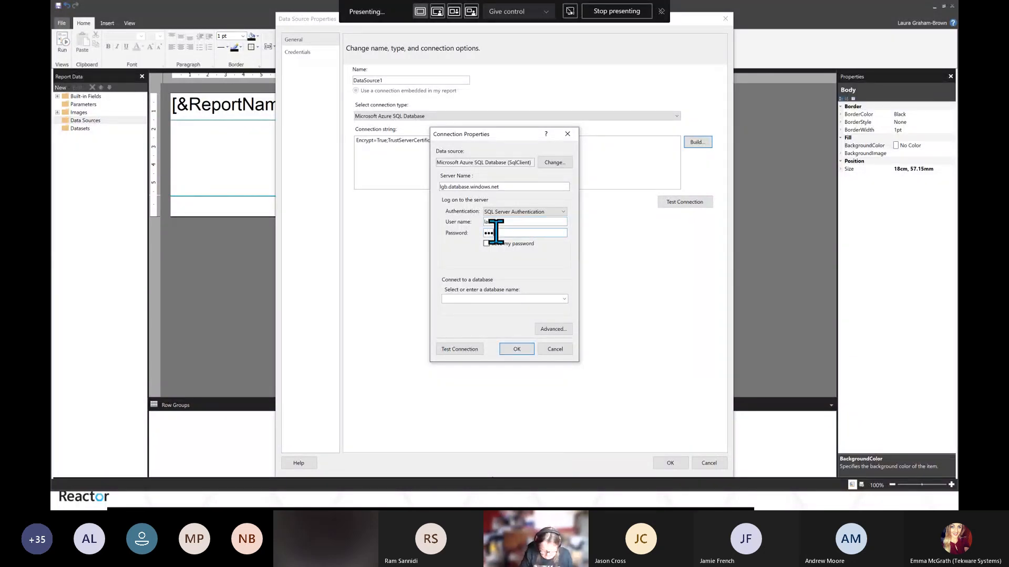
{"action": "type", "text": "••••••"}
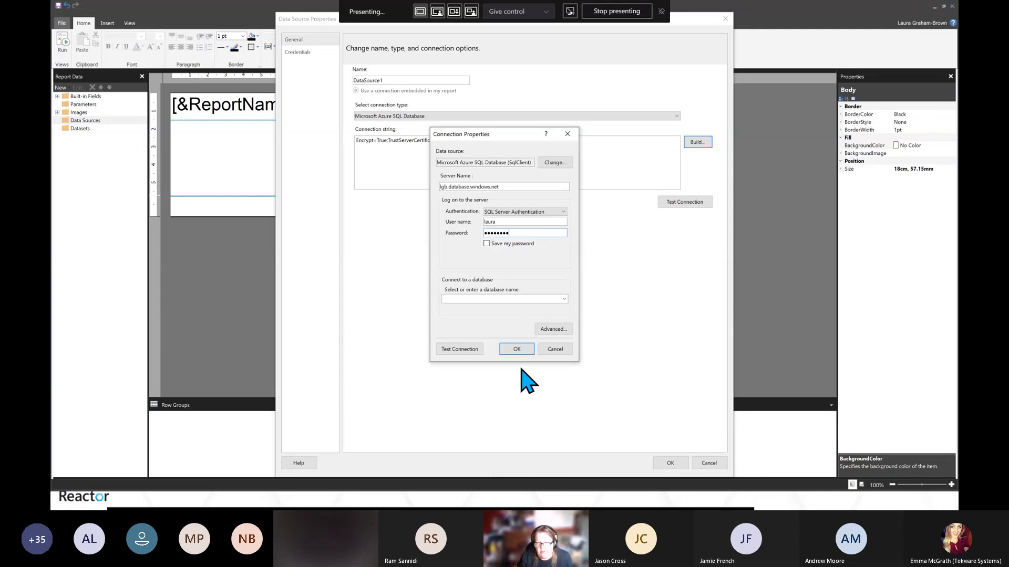
Test the database connection and dismiss the result
{"action": "left_click", "coordinate": [565, 299]}
{"action": "left_click", "coordinate": [465, 349]}
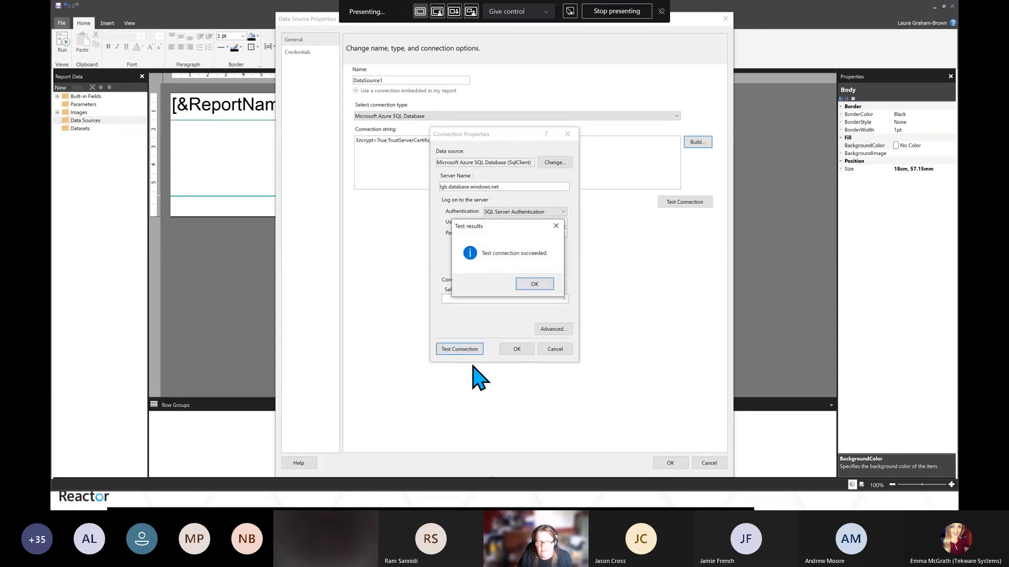
{"action": "left_click", "coordinate": [535, 284]}
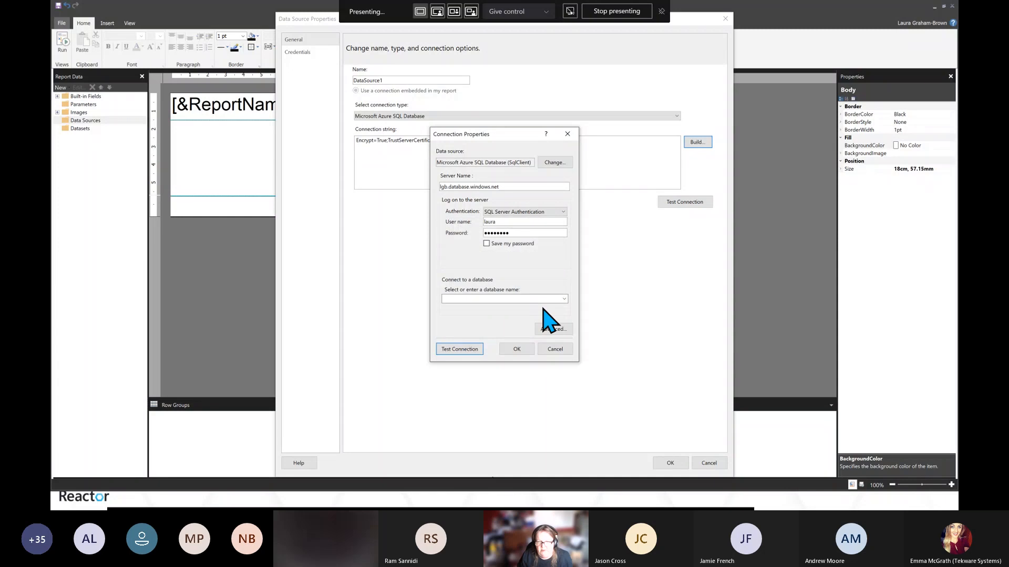
Select the PlantSales database and confirm the connection properties
{"action": "left_click", "coordinate": [564, 299]}
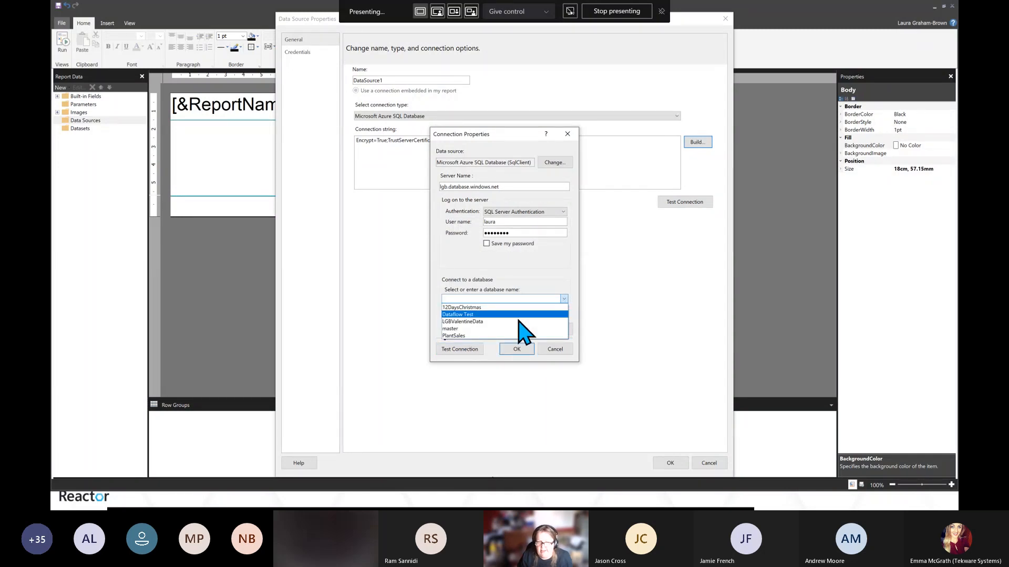
{"action": "left_click", "coordinate": [463, 337]}
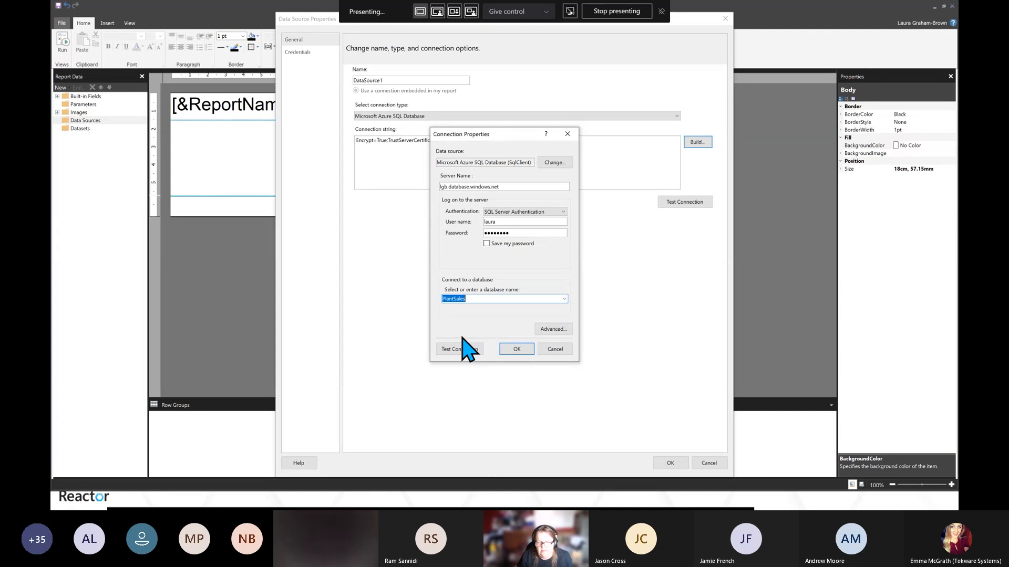
{"action": "left_click", "coordinate": [517, 349]}
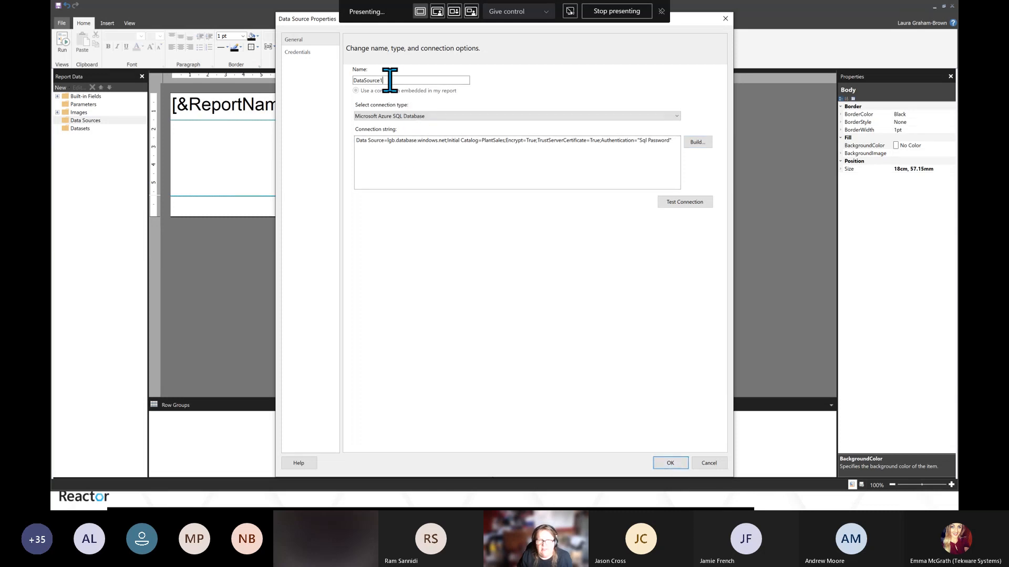
Rename the data source to PlantSales and confirm the data source properties
{"action": "left_click_drag", "start_coordinate": [387, 80], "coordinate": [357, 80]}
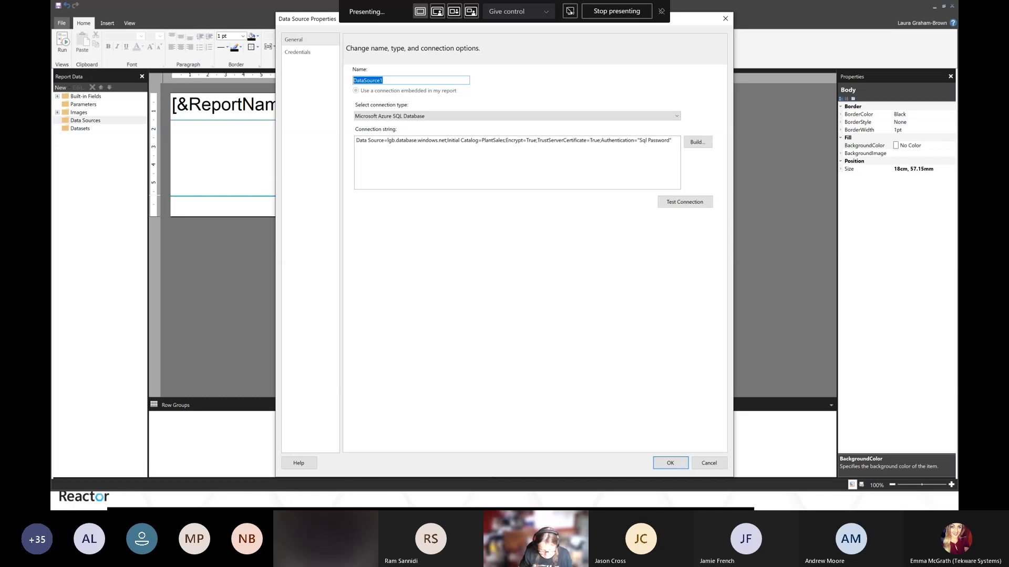
{"action": "type", "text": "PantS"}
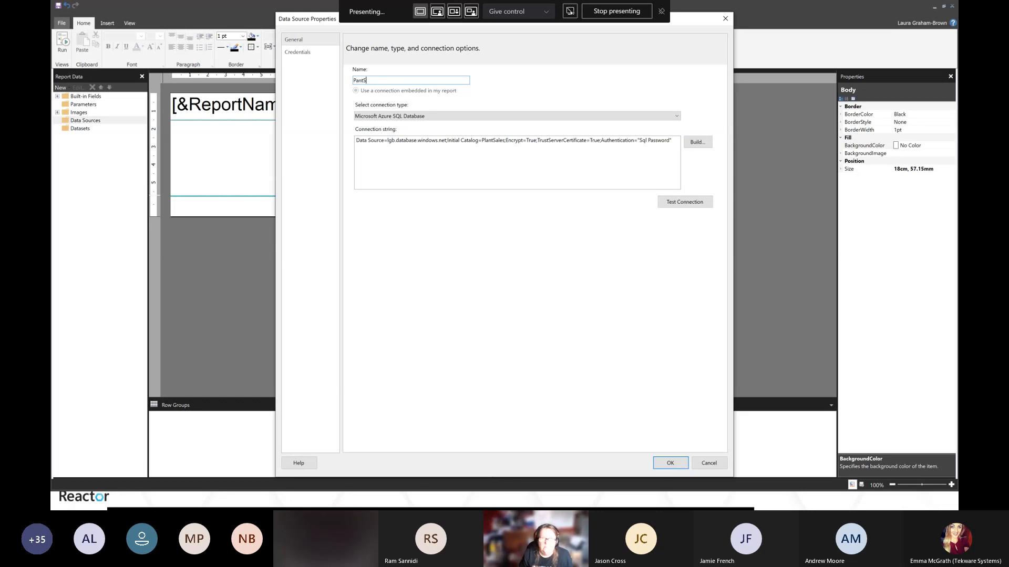
{"action": "type", "text": "l"}
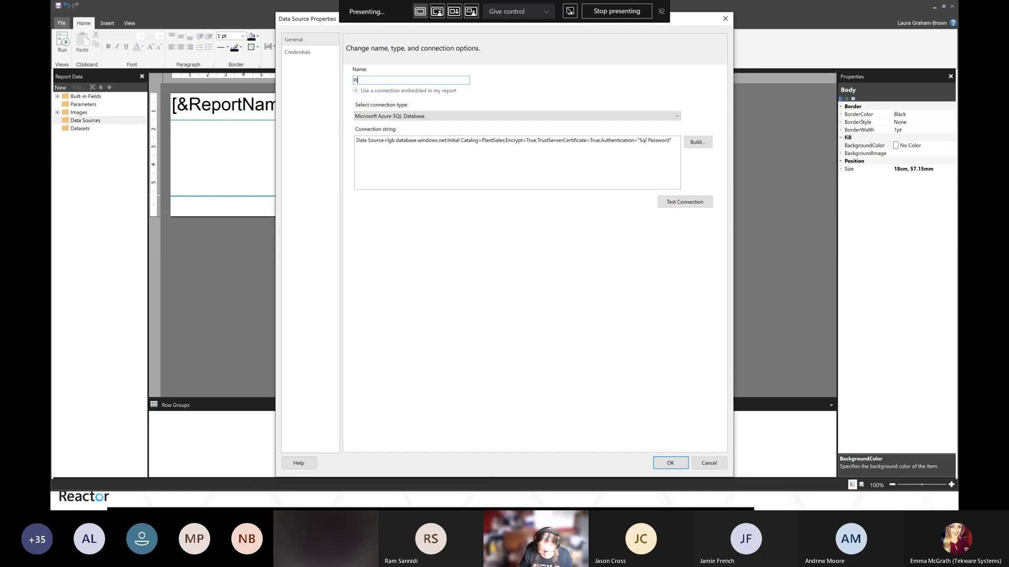
{"action": "type", "text": "antSa"}
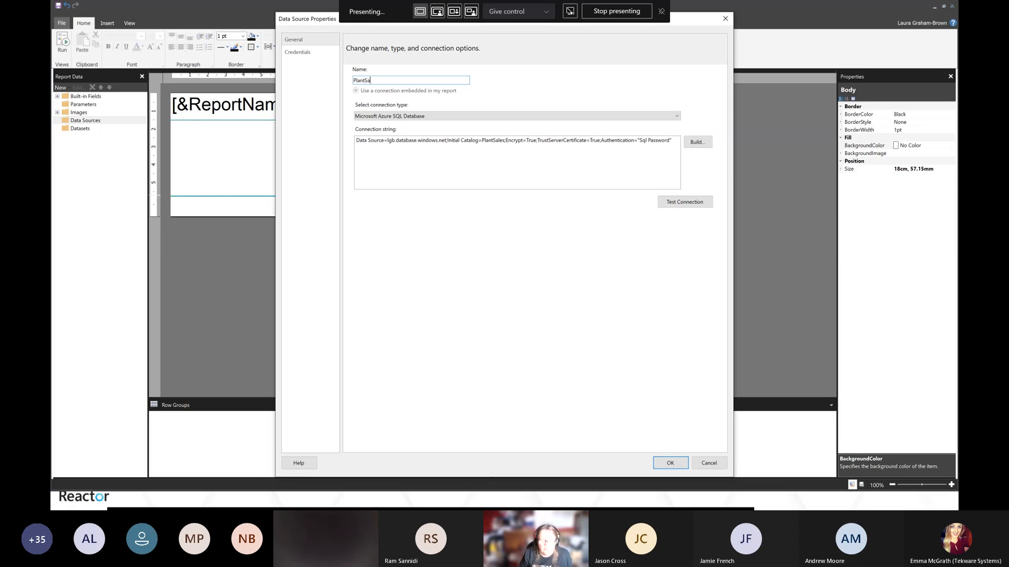
{"action": "type", "text": ";es"}
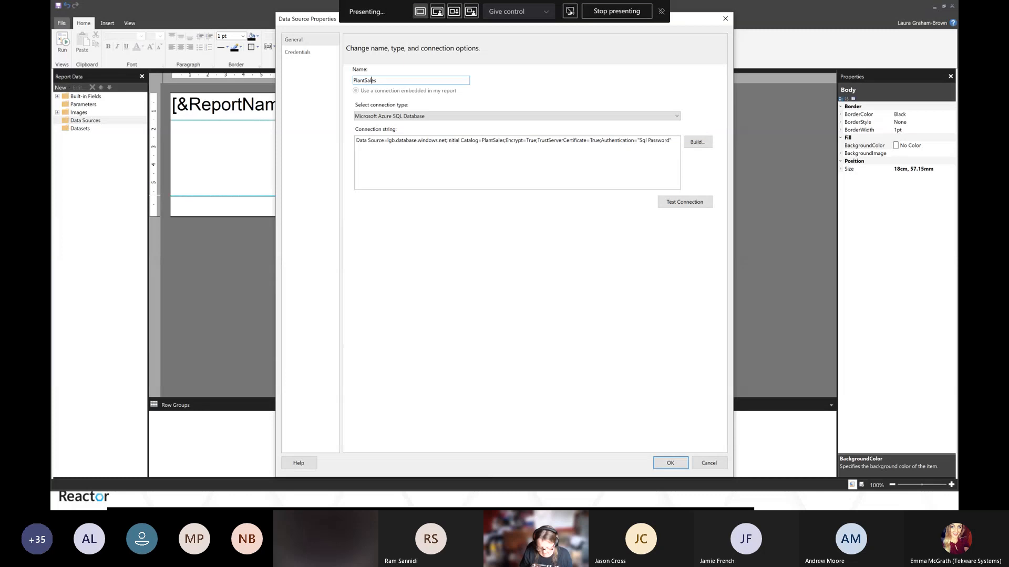
{"action": "left_click", "coordinate": [673, 463]}
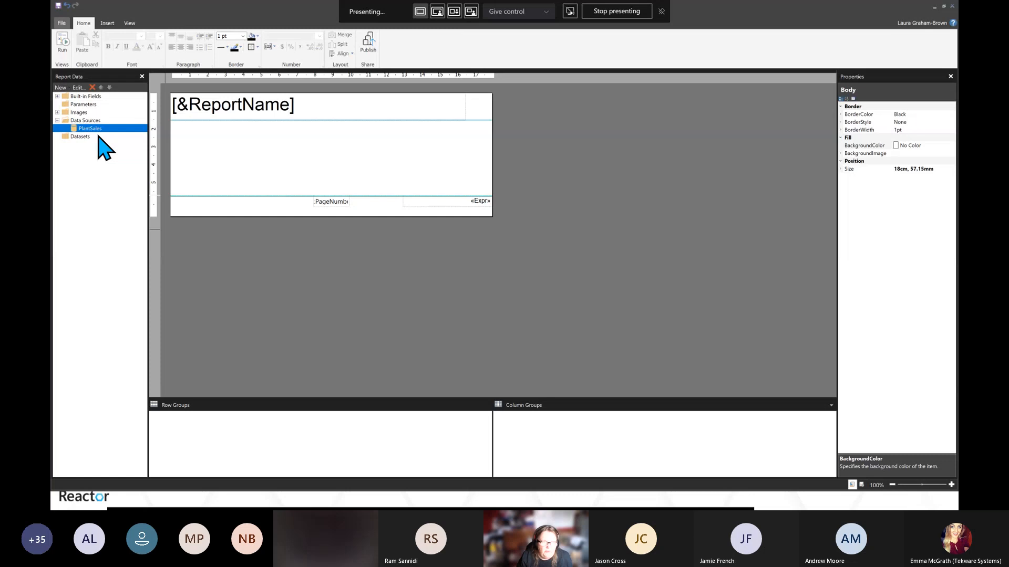
Add a new dataset named Plants that uses the PlantSales data source
{"action": "left_click", "coordinate": [80, 138]}
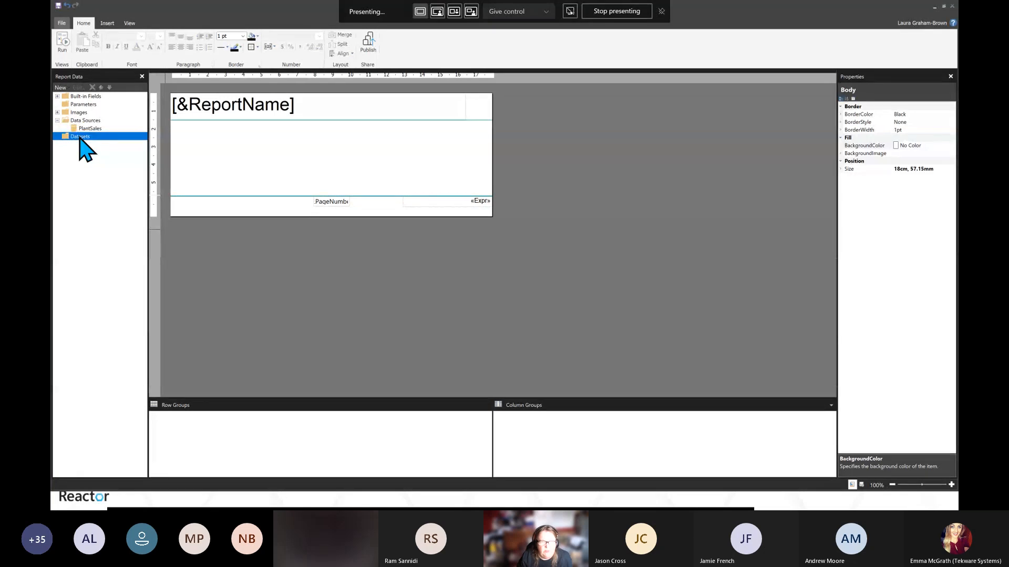
{"action": "right_click", "coordinate": [79, 138]}
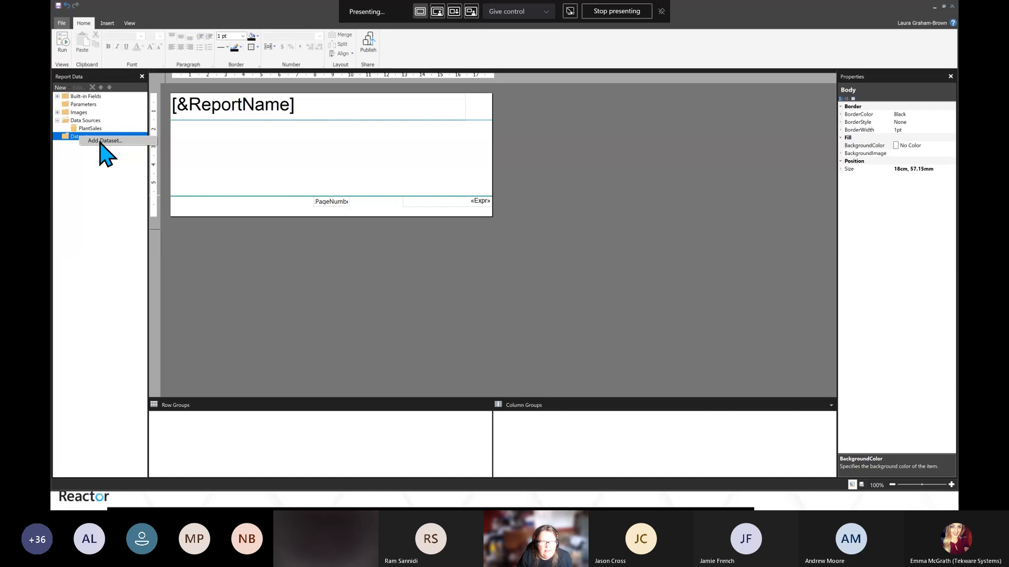
{"action": "left_click", "coordinate": [102, 141]}
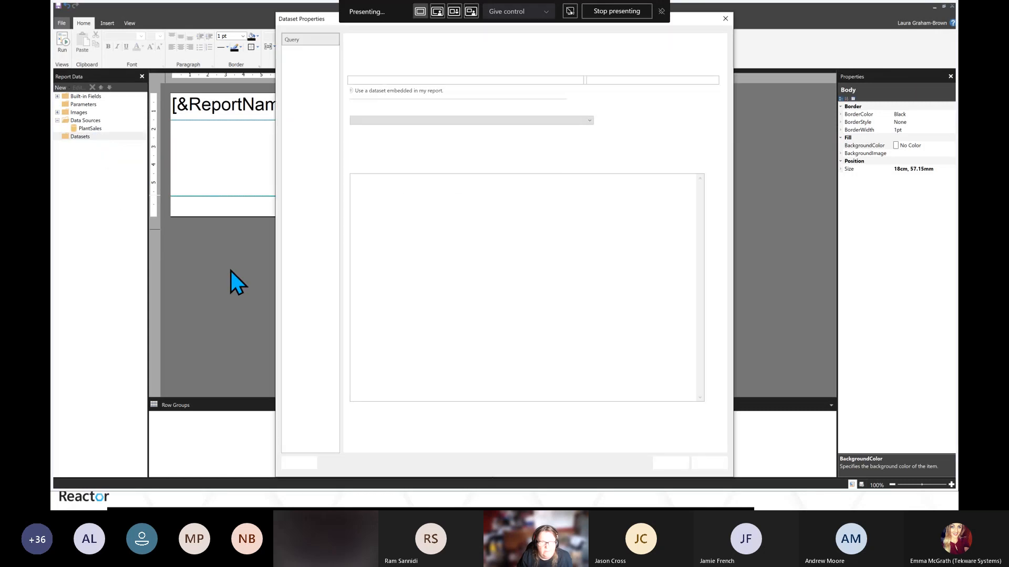
{"action": "double_click", "coordinate": [373, 80]}
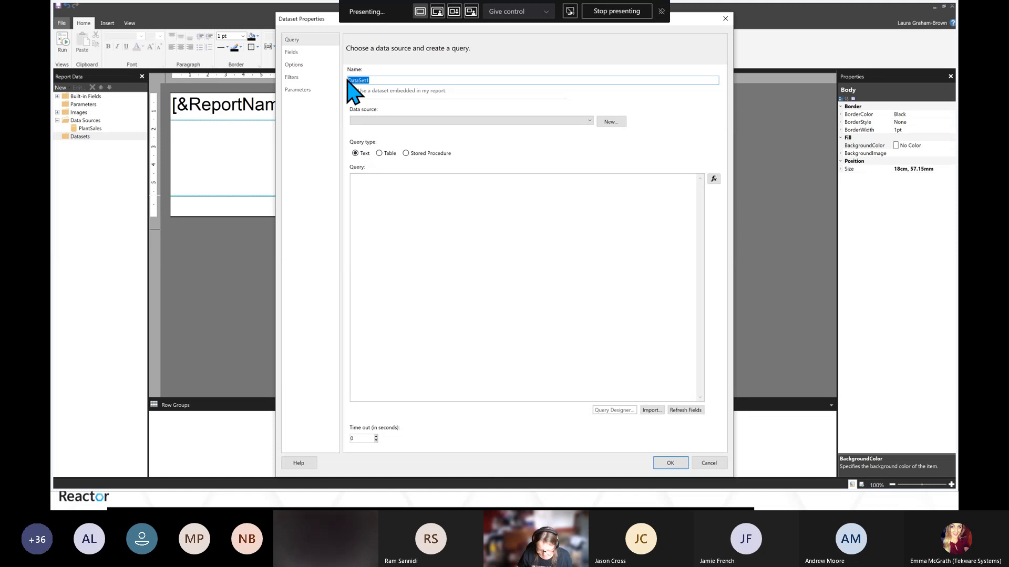
{"action": "type", "text": "Pl"}
{"action": "key", "text": "BackSpace"}
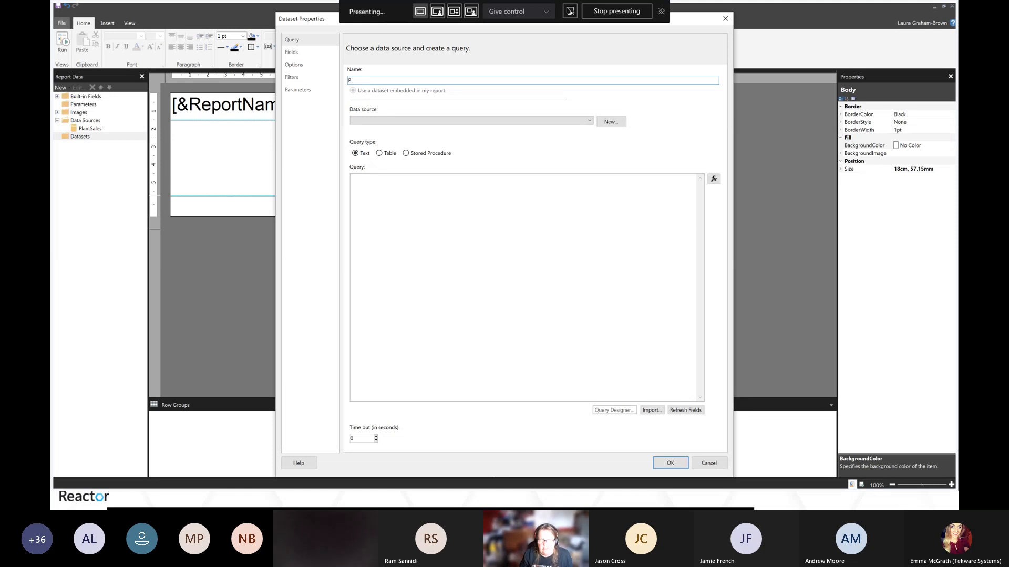
{"action": "type", "text": "lants"}
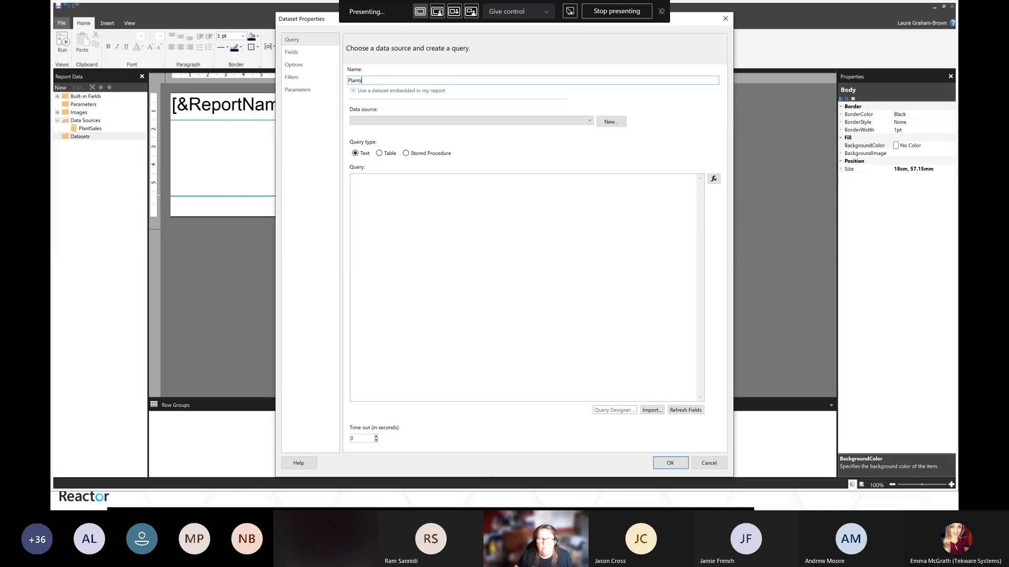
{"action": "left_click", "coordinate": [590, 123]}
{"action": "left_click", "coordinate": [416, 129]}
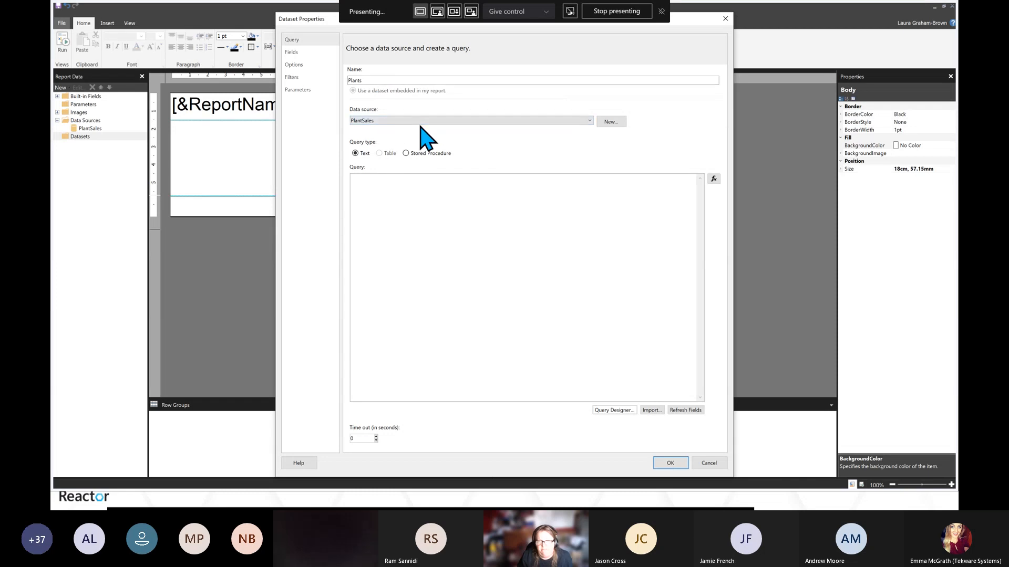
Open the Query Designer and enter the SQL user name and the account password for the data source
{"action": "left_click", "coordinate": [612, 410]}
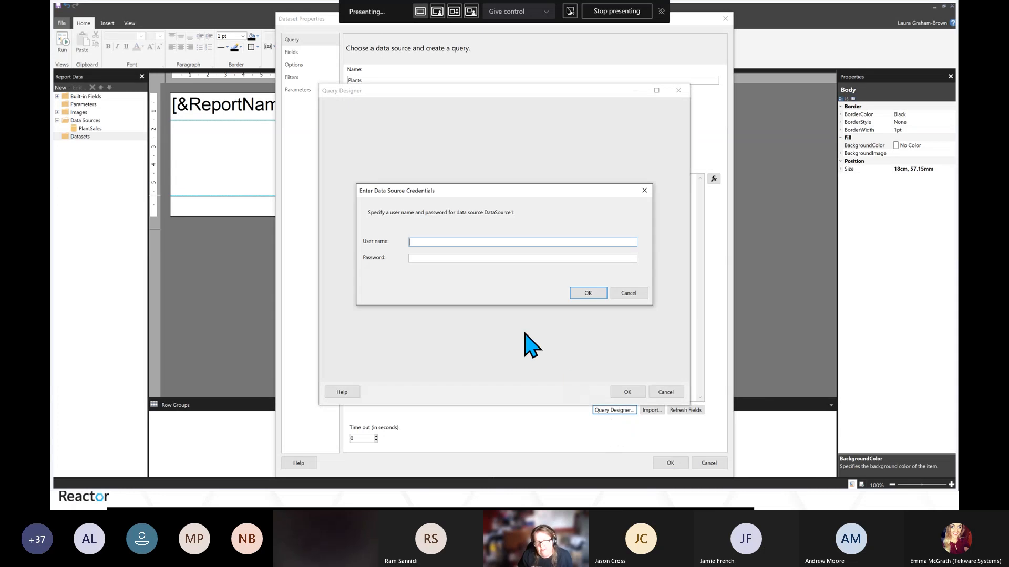
{"action": "type", "text": "laura"}
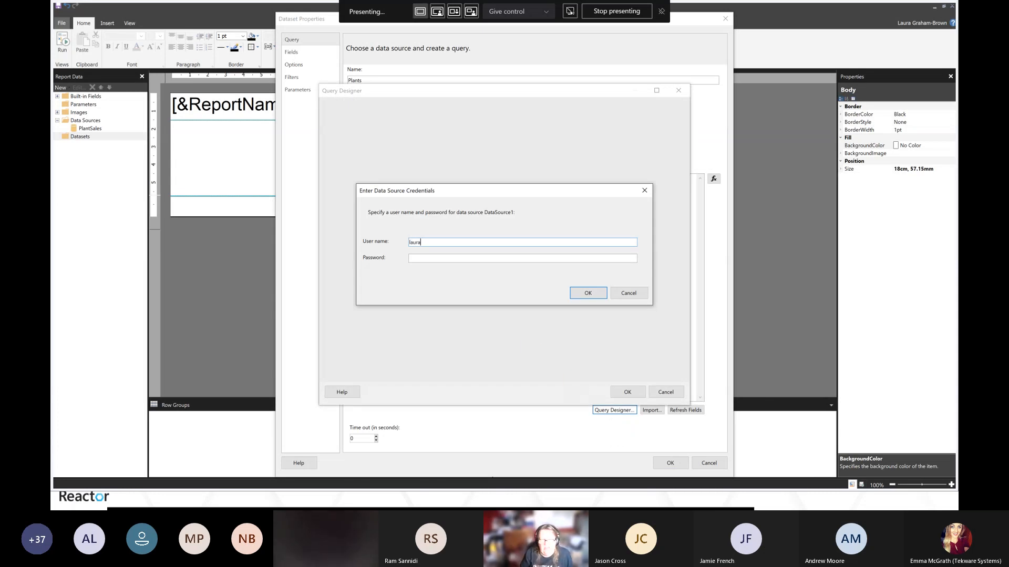
{"action": "left_click", "coordinate": [475, 258]}
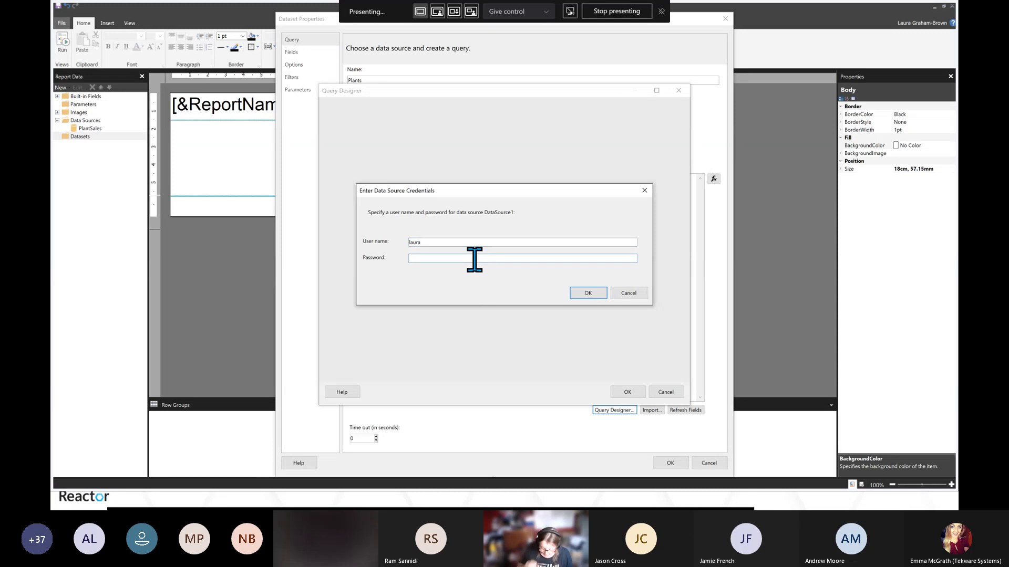
{"action": "type", "text": "p"}
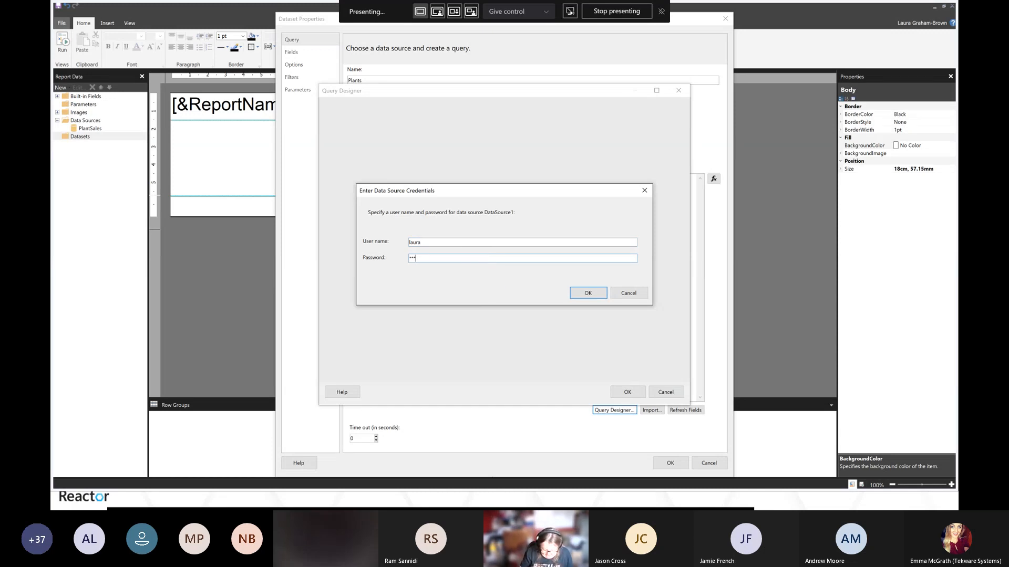
{"action": "type", "text": "*******"}
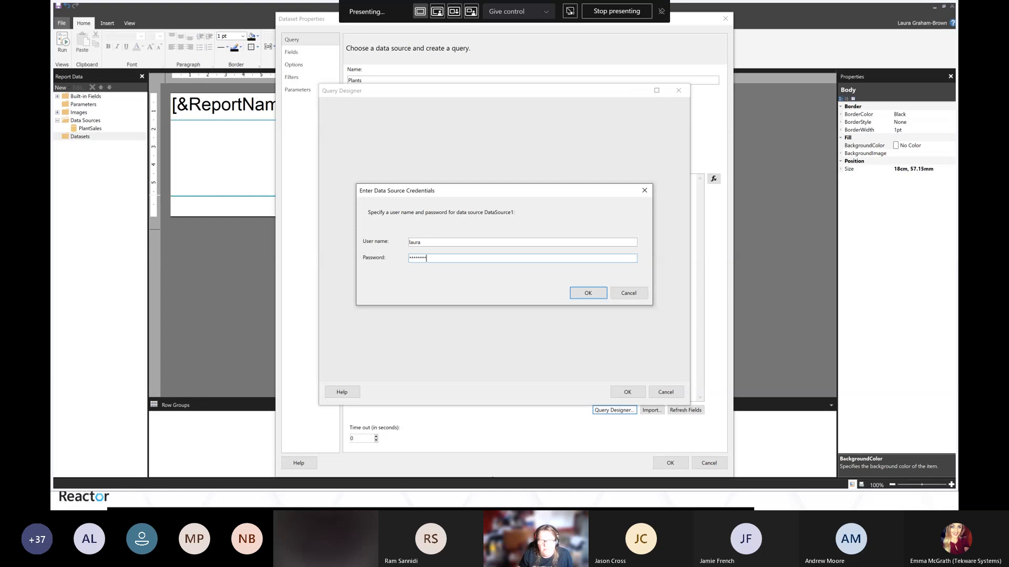
{"action": "left_click", "coordinate": [584, 294]}
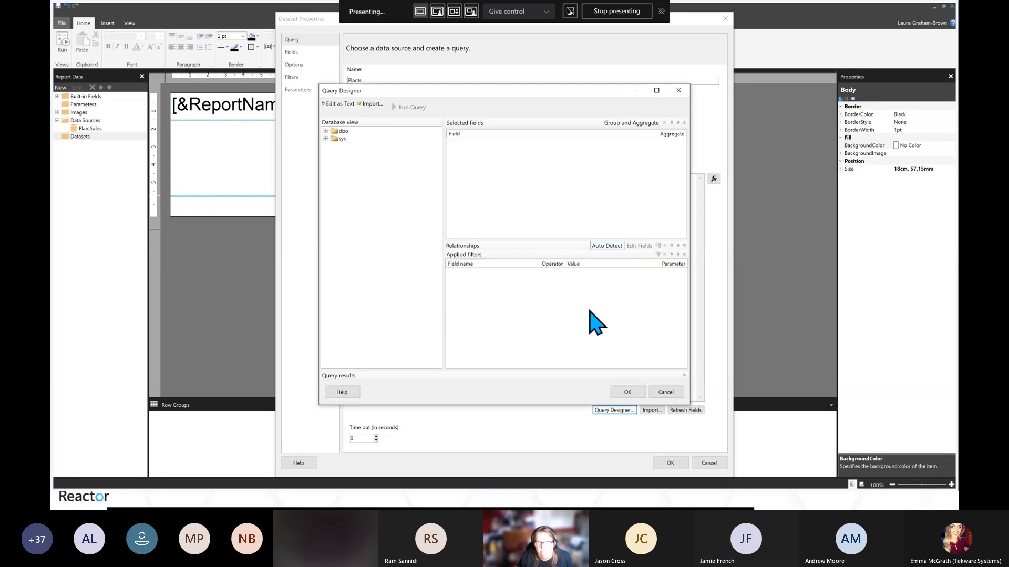
Build a query selecting PlantID, PlantName and BasePrice from the Plants table and confirm the dataset
{"action": "left_click", "coordinate": [325, 130]}
{"action": "left_click", "coordinate": [334, 138]}
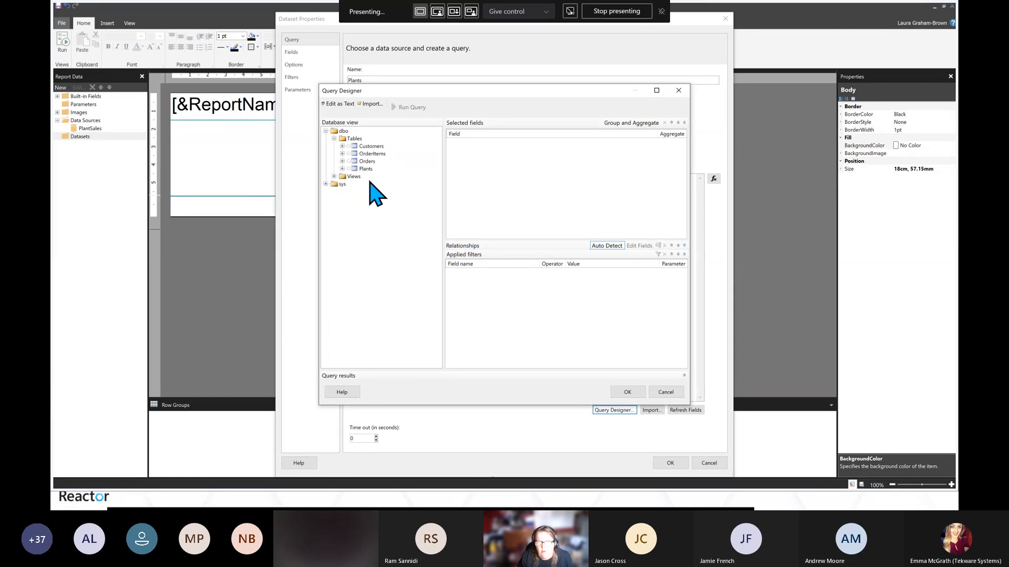
{"action": "left_click", "coordinate": [335, 176]}
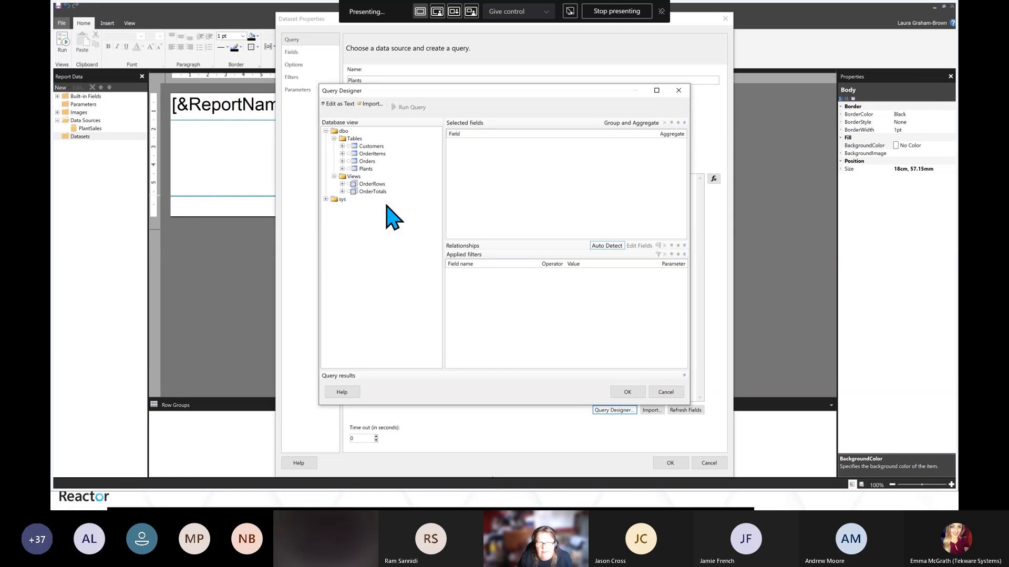
{"action": "left_click", "coordinate": [342, 168]}
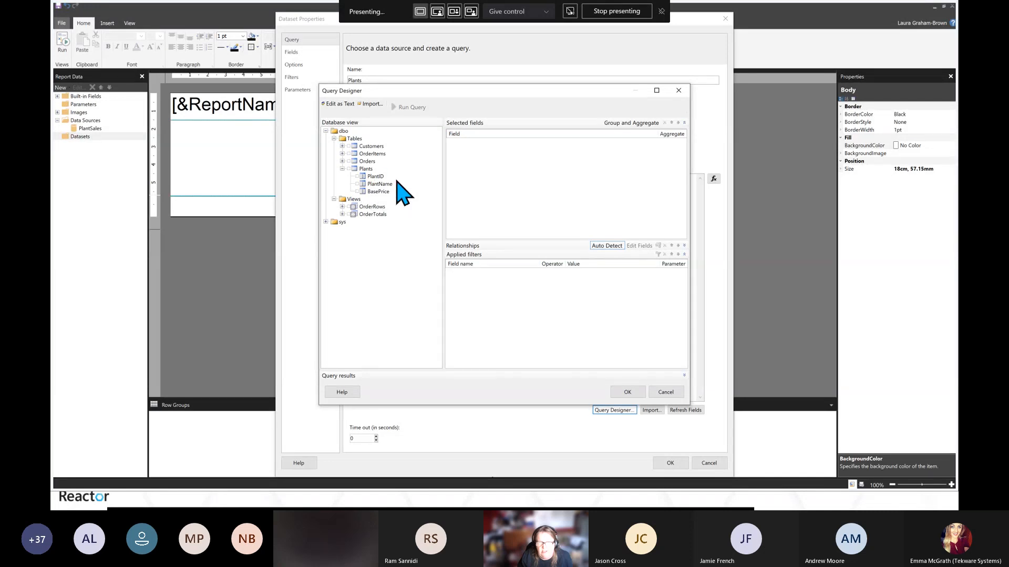
{"action": "left_click", "coordinate": [358, 176]}
{"action": "left_click", "coordinate": [357, 184]}
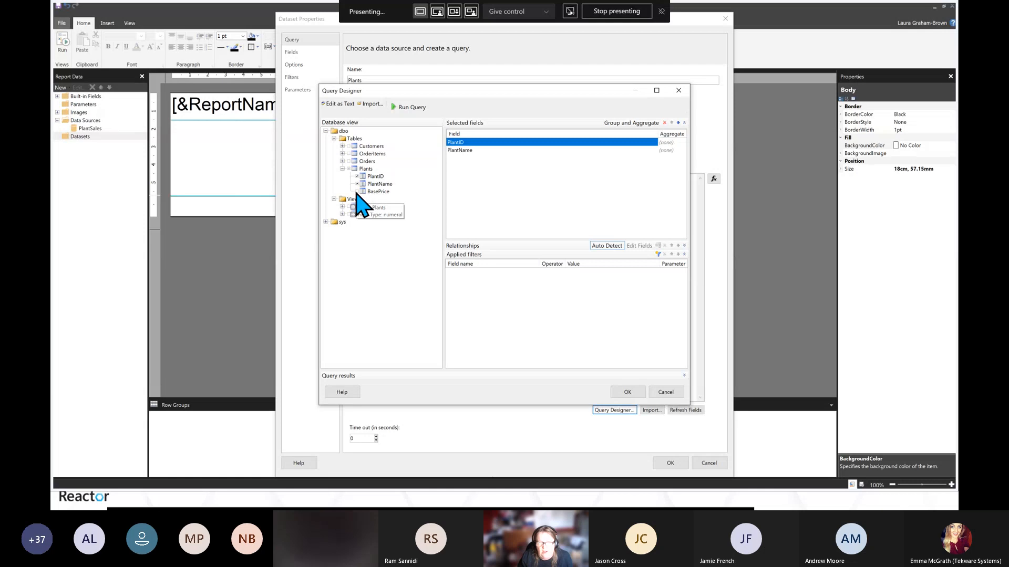
{"action": "left_click", "coordinate": [358, 191]}
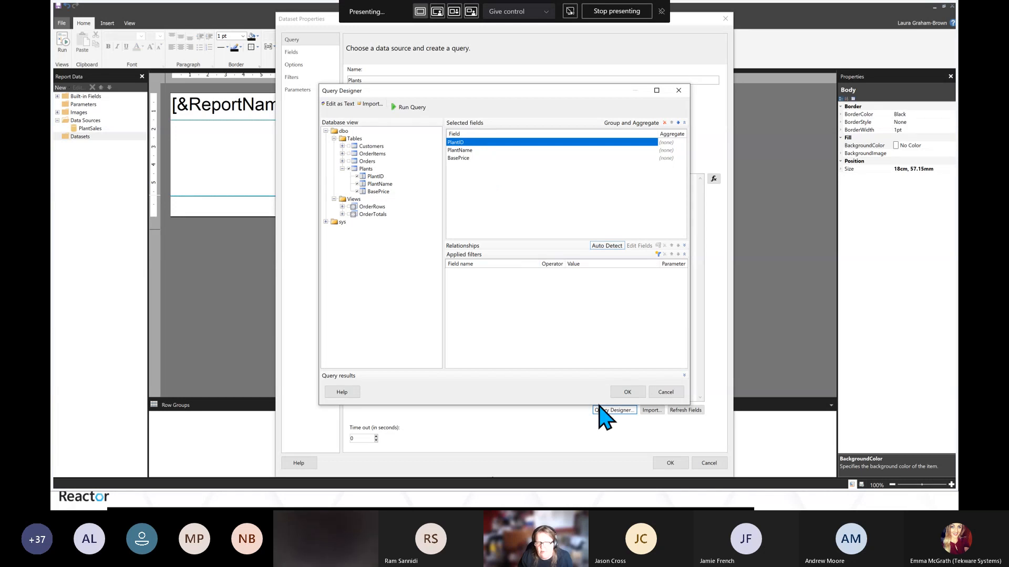
{"action": "left_click", "coordinate": [627, 393]}
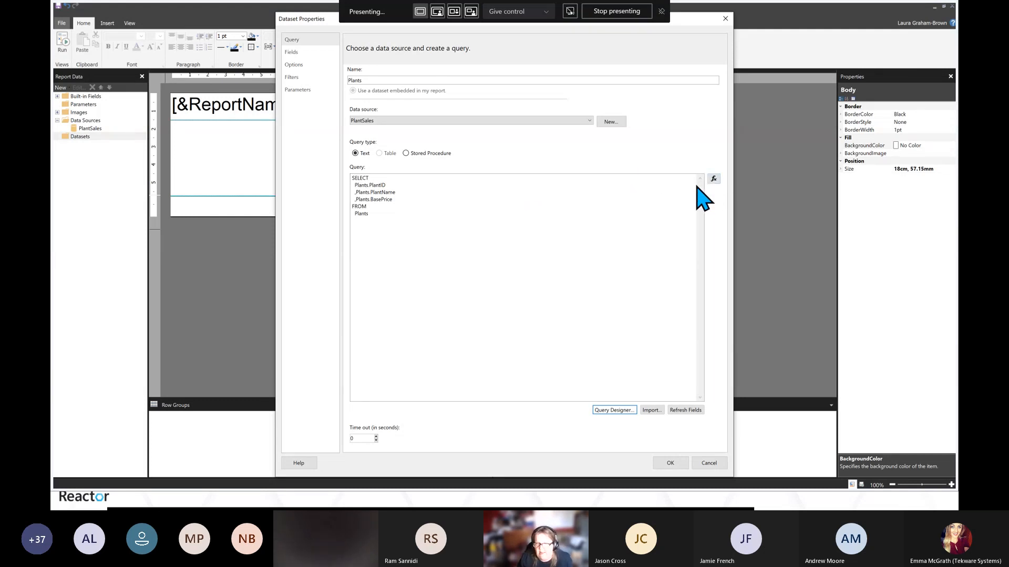
{"action": "left_click", "coordinate": [514, 225]}
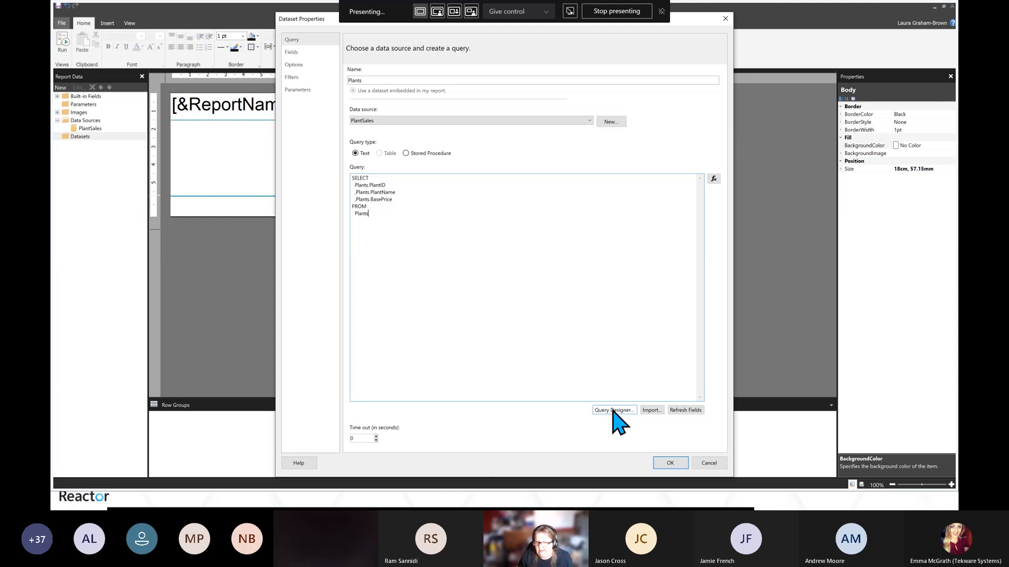
{"action": "left_click", "coordinate": [666, 462]}
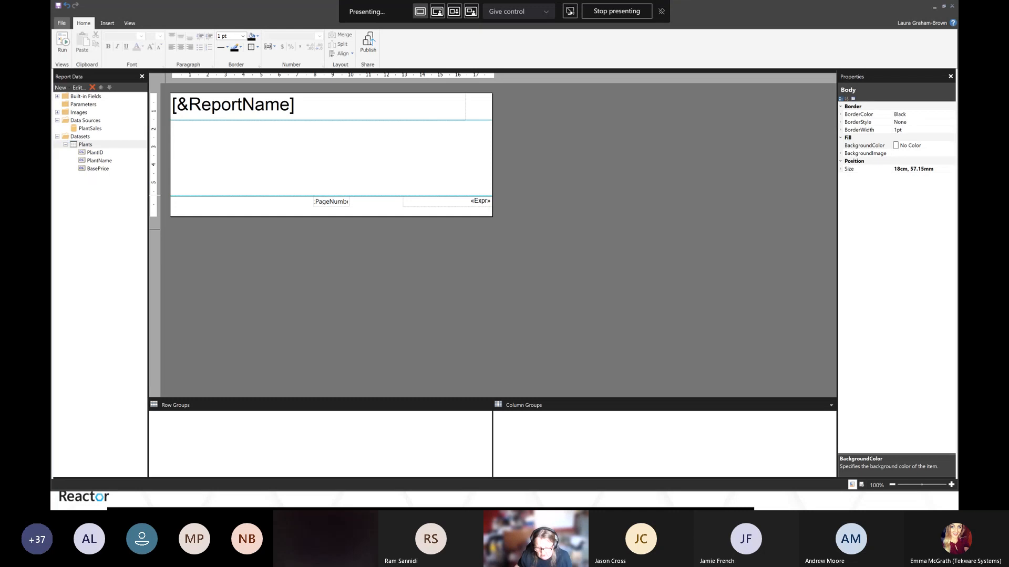
{"action": "key", "text": "alt+Tab"}
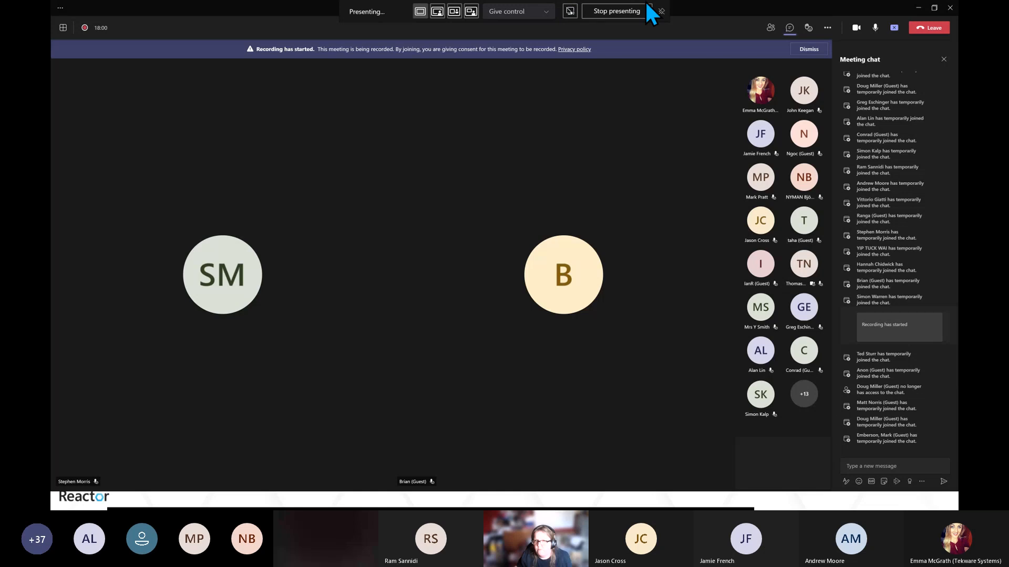
{"action": "left_click_drag", "start_coordinate": [683, 9], "coordinate": [958, 10]}
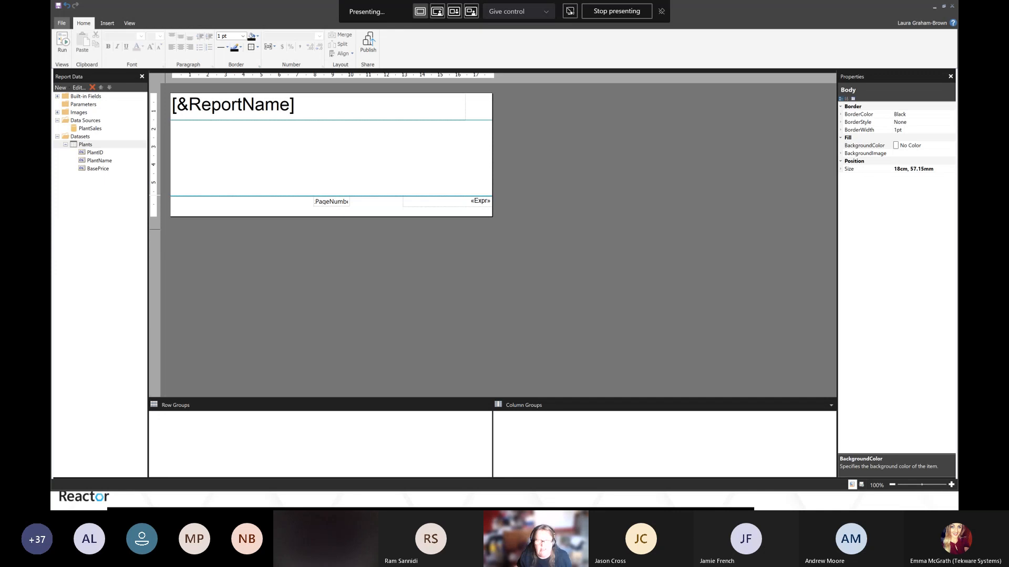
{"action": "left_click", "coordinate": [494, 277]}
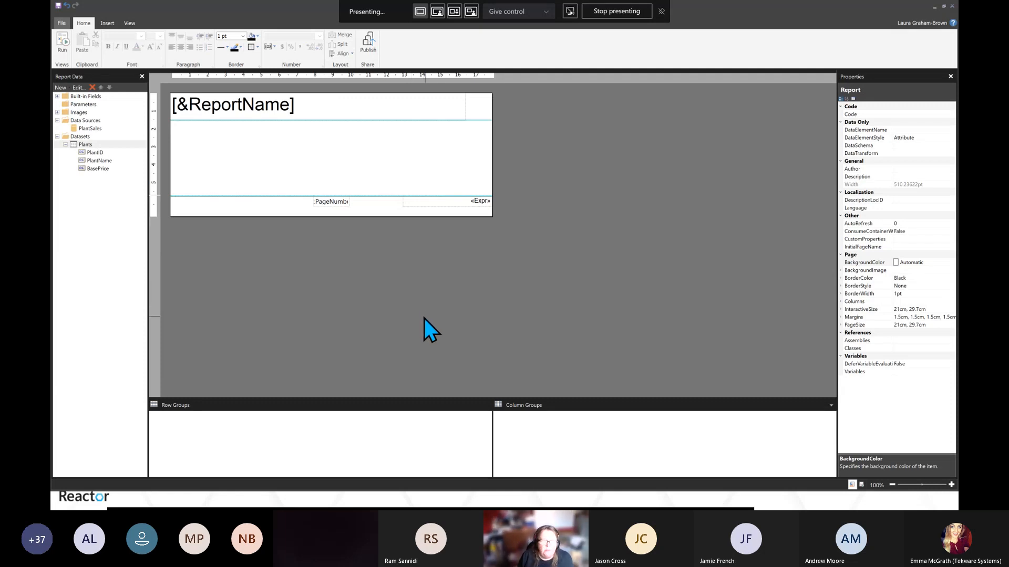
Start the Table Wizard and choose the Plants dataset
{"action": "left_click", "coordinate": [89, 129]}
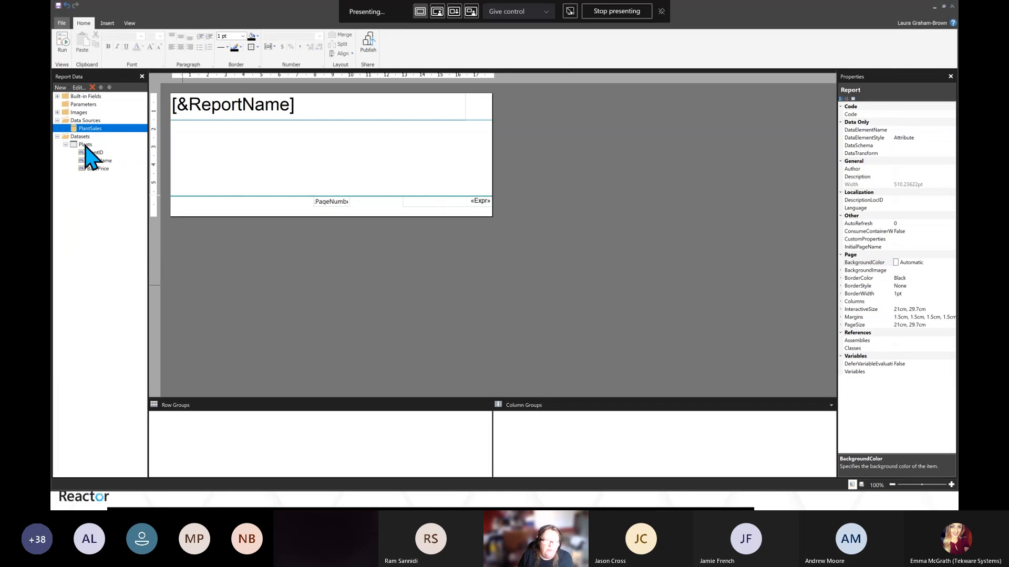
{"action": "left_click", "coordinate": [86, 145]}
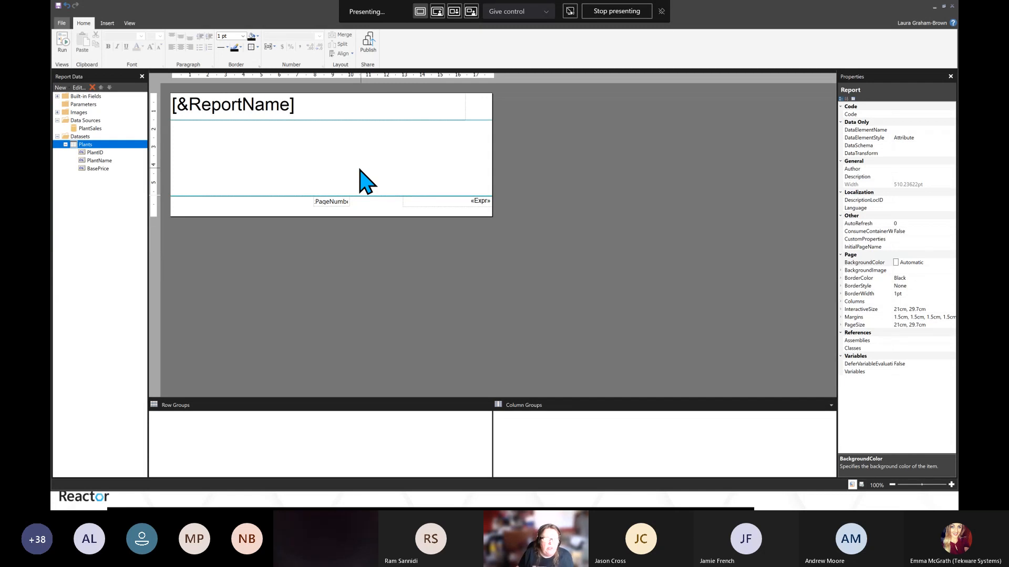
{"action": "left_click", "coordinate": [107, 23]}
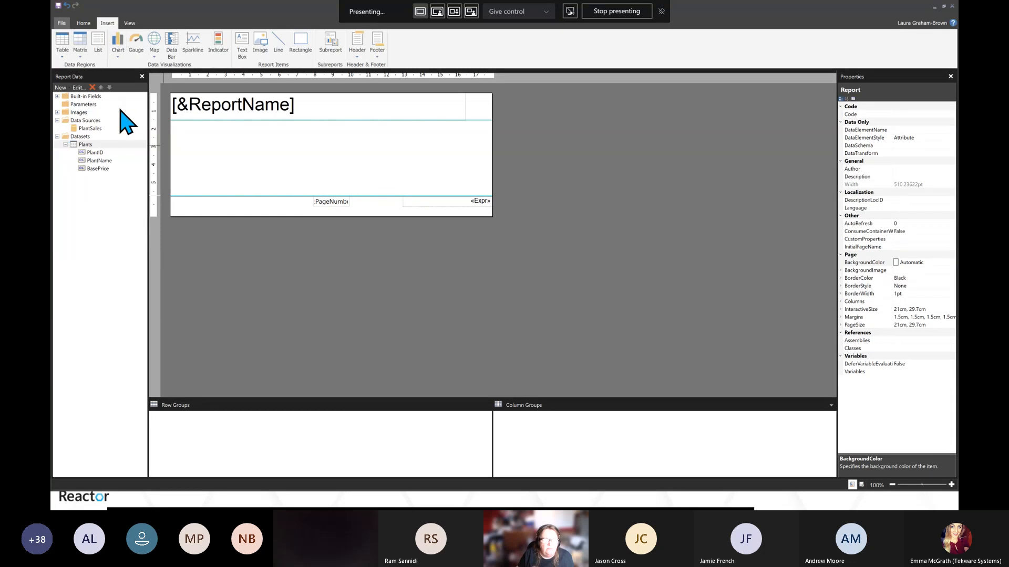
{"action": "left_click", "coordinate": [62, 52]}
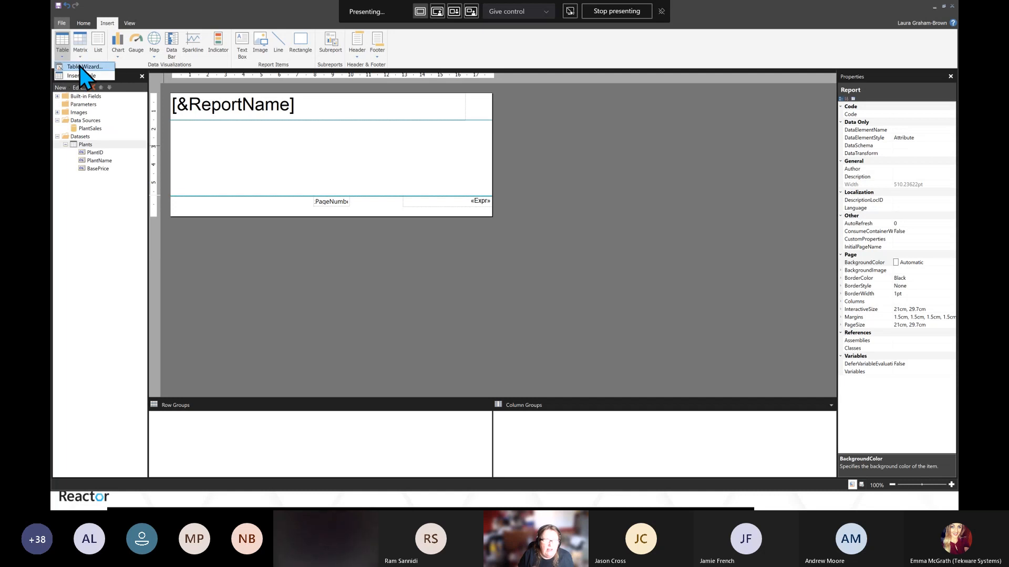
{"action": "left_click", "coordinate": [80, 67]}
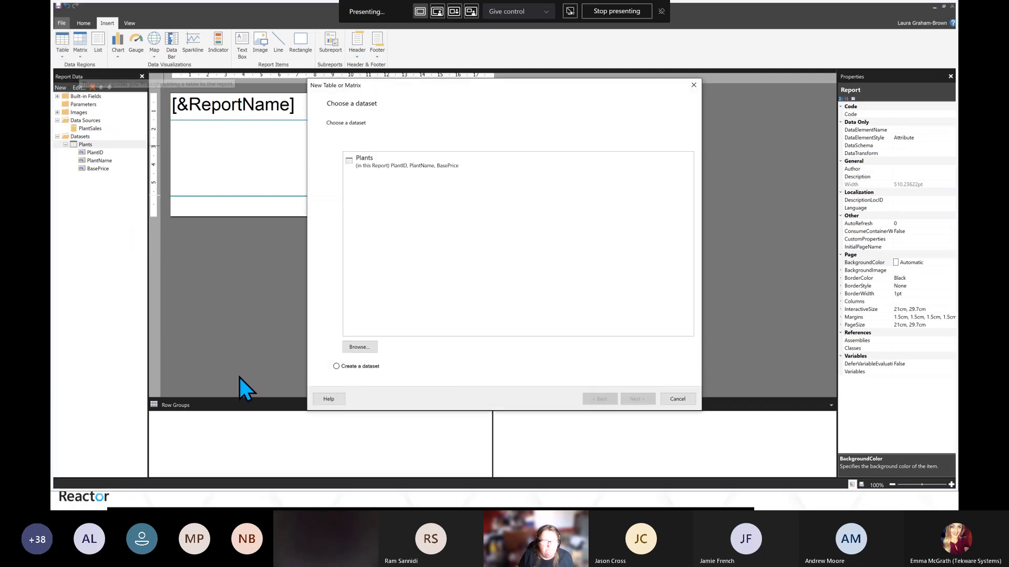
{"action": "left_click", "coordinate": [366, 166]}
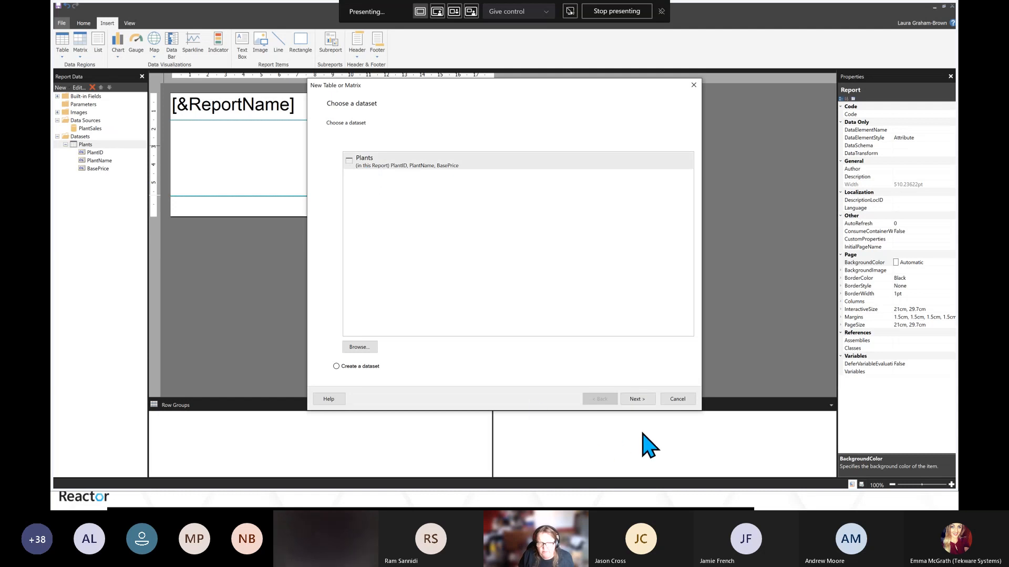
{"action": "left_click", "coordinate": [637, 400]}
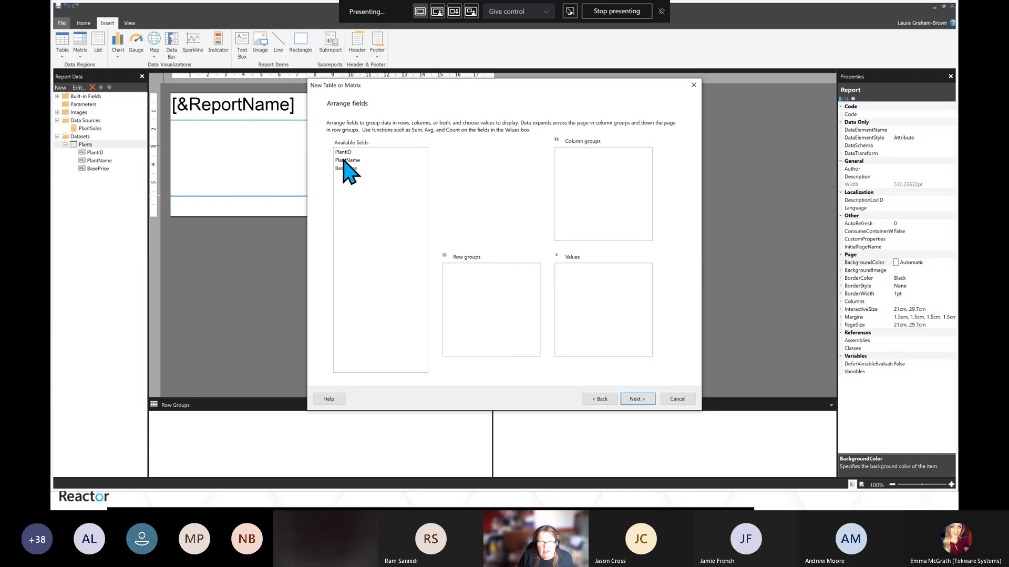
Add PlantID, PlantName and BasePrice to the table's values and finish the wizard with the default layout
{"action": "left_click", "coordinate": [344, 155]}
{"action": "left_click", "coordinate": [344, 168], "text": "shift"}
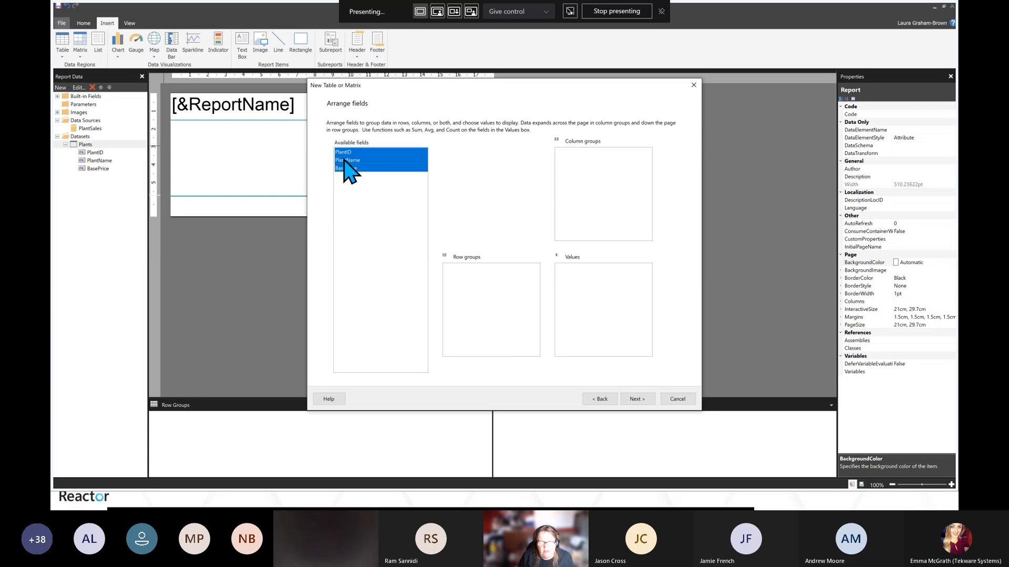
{"action": "left_click_drag", "start_coordinate": [344, 168], "coordinate": [598, 305]}
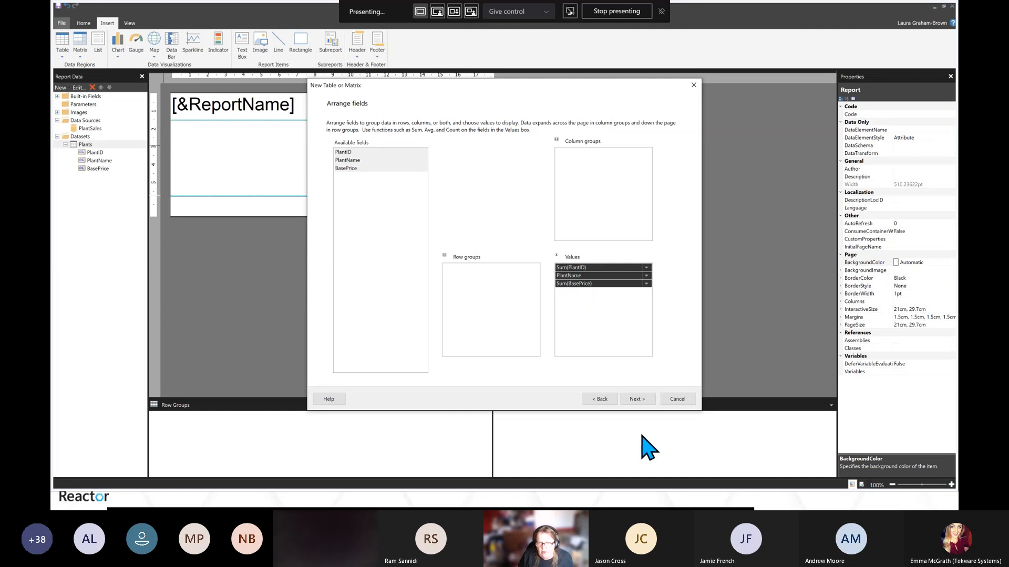
{"action": "left_click", "coordinate": [639, 401]}
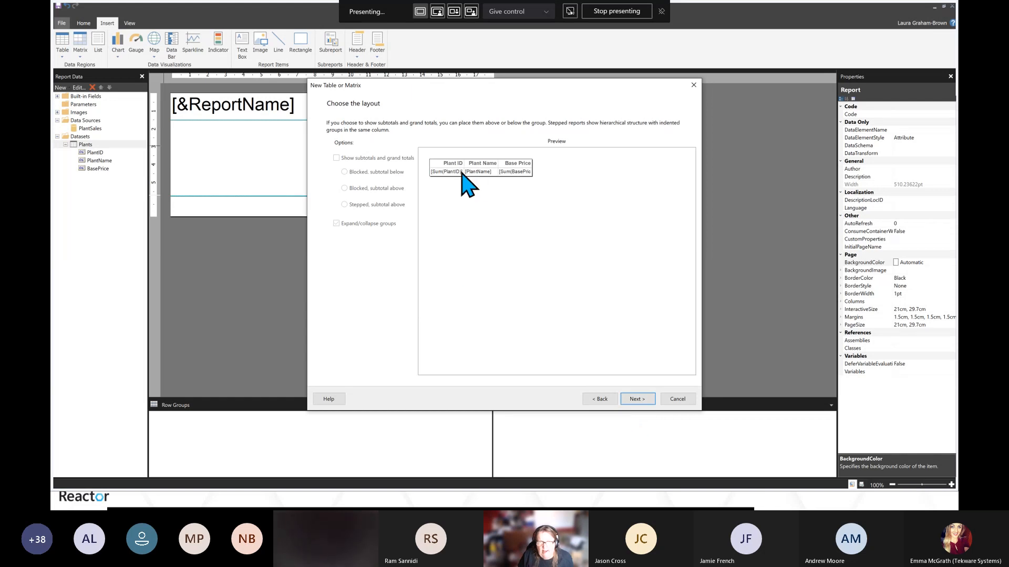
{"action": "left_click", "coordinate": [638, 400]}
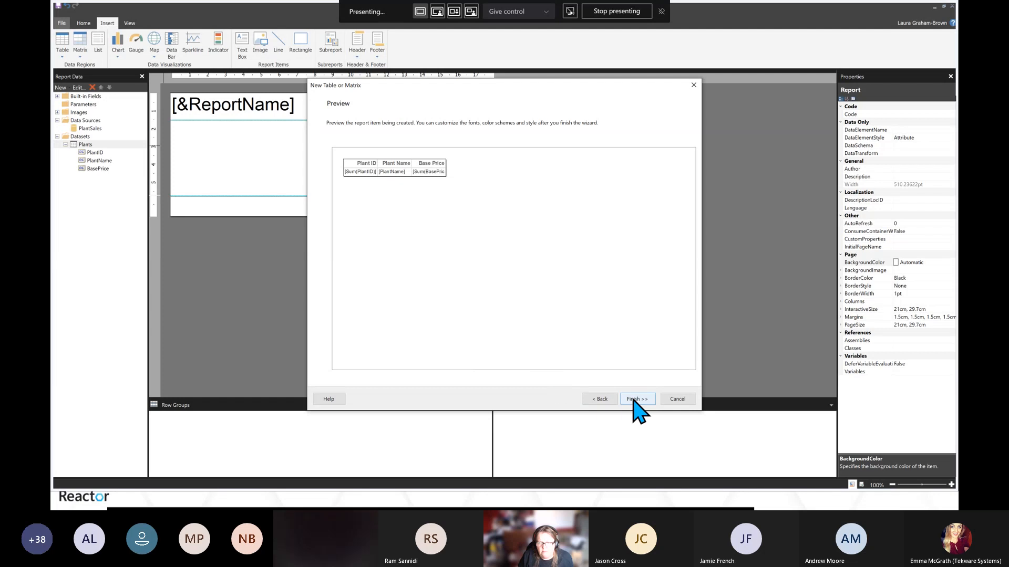
{"action": "left_click", "coordinate": [637, 399]}
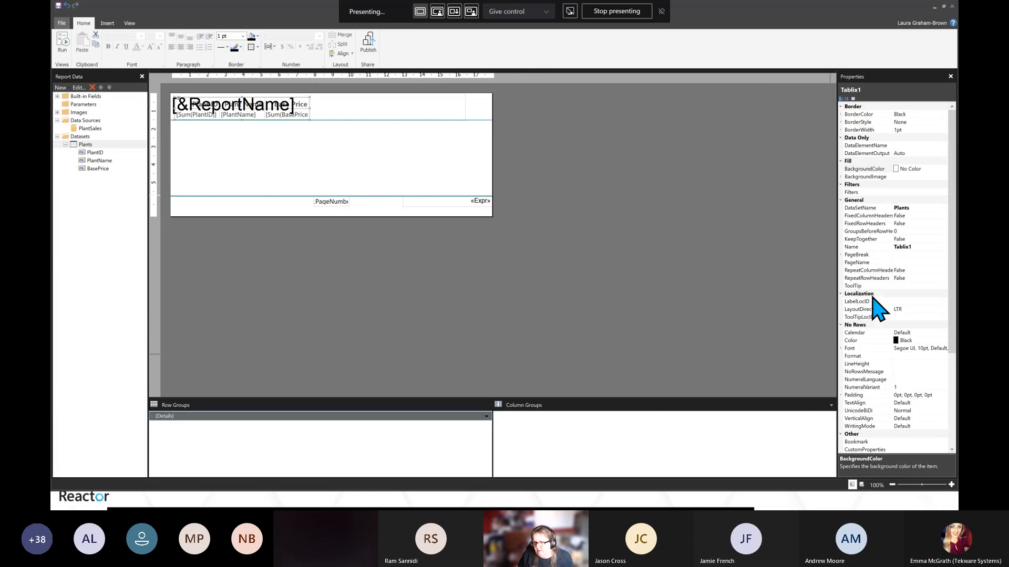
Set the table's location to Left 0 and Top 1.5 cm
{"action": "scroll", "coordinate": [872, 298], "scroll_direction": "down", "scroll_amount": 5}
{"action": "scroll", "coordinate": [877, 311], "scroll_direction": "down", "scroll_amount": 1}
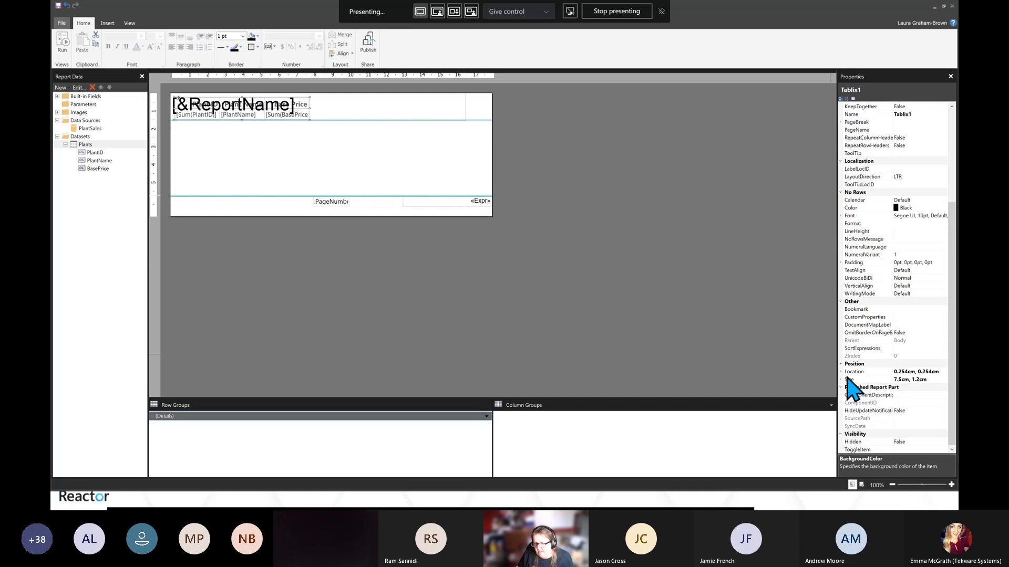
{"action": "left_click", "coordinate": [841, 373]}
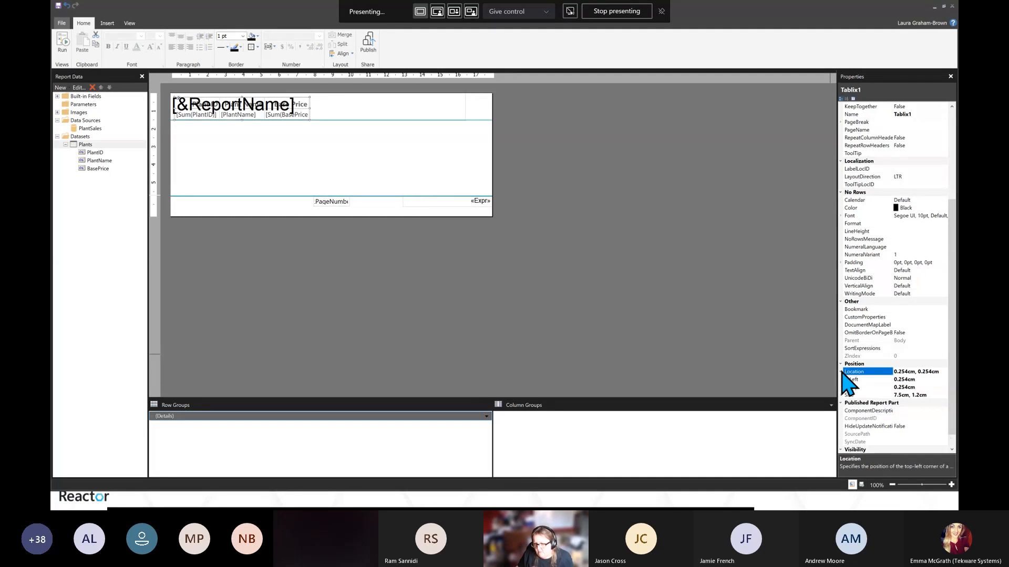
{"action": "left_click", "coordinate": [917, 379]}
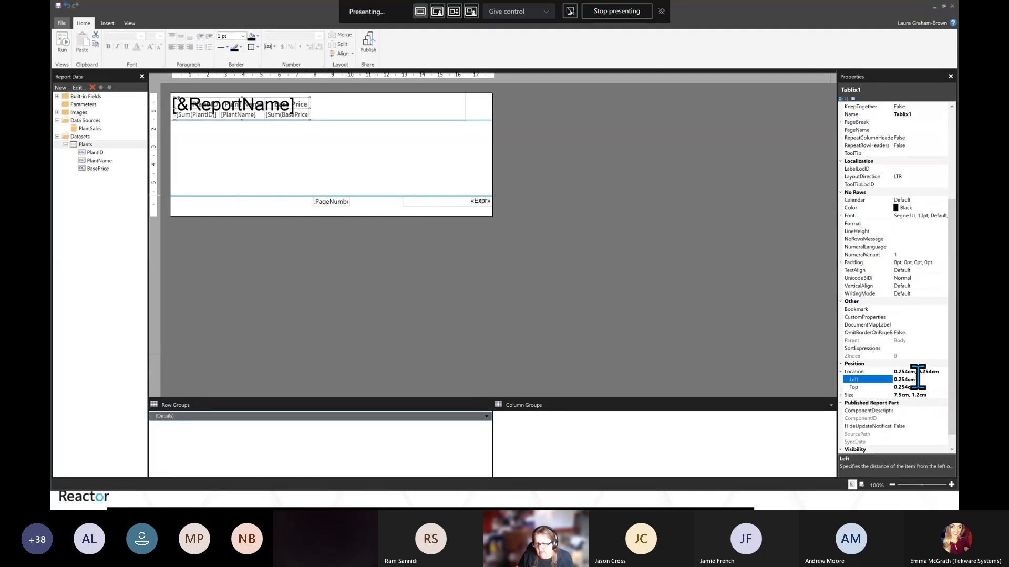
{"action": "left_click_drag", "start_coordinate": [917, 378], "coordinate": [887, 379]}
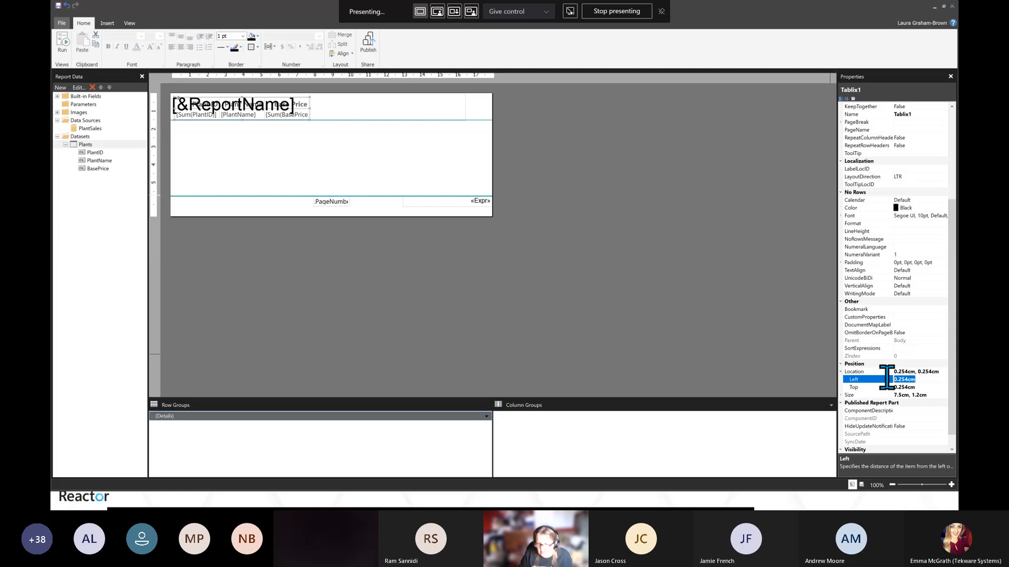
{"action": "type", "text": "0"}
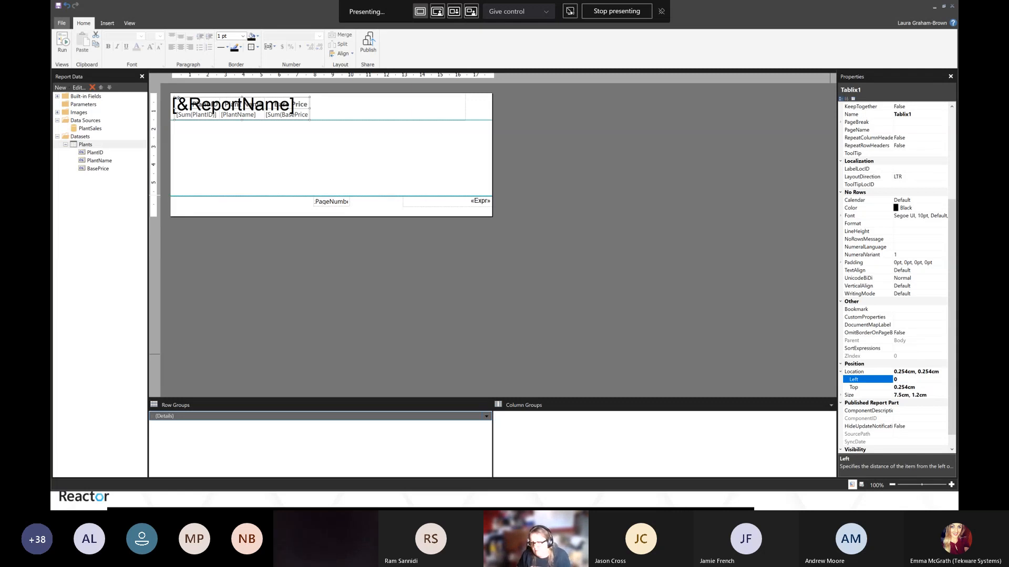
{"action": "key", "text": "Return"}
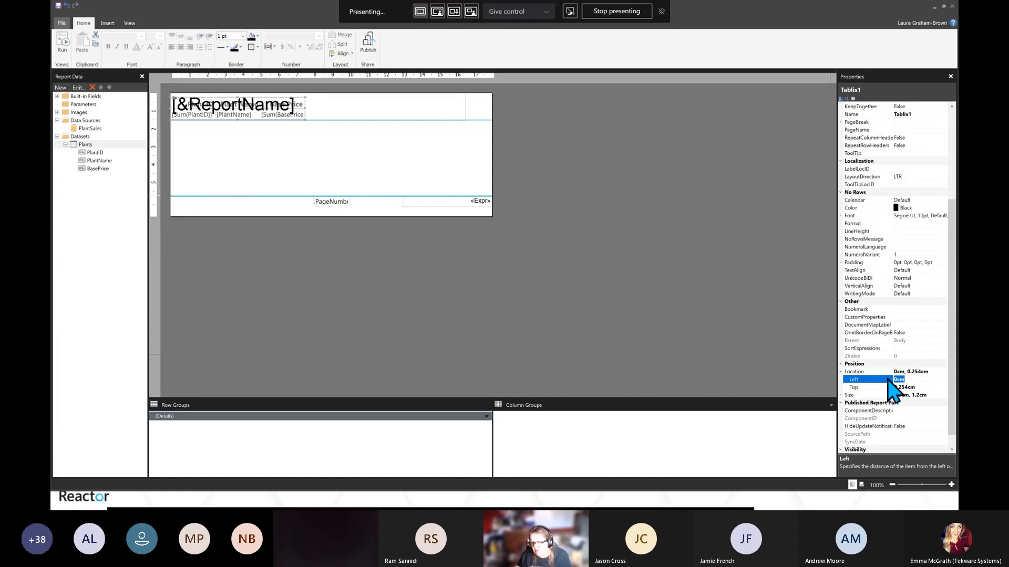
{"action": "left_click", "coordinate": [921, 387]}
{"action": "left_click_drag", "start_coordinate": [921, 388], "coordinate": [893, 392]}
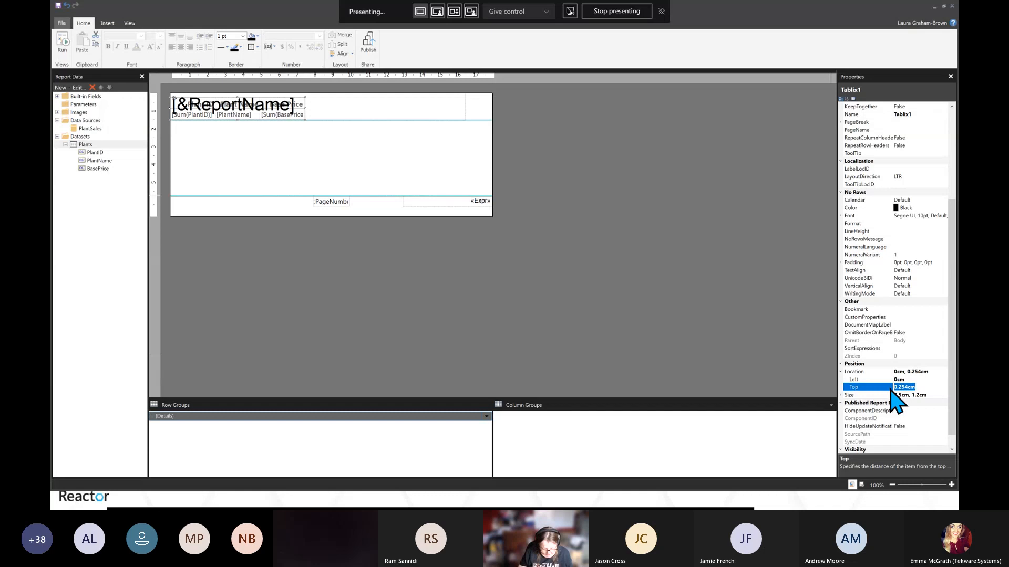
{"action": "type", "text": "1"}
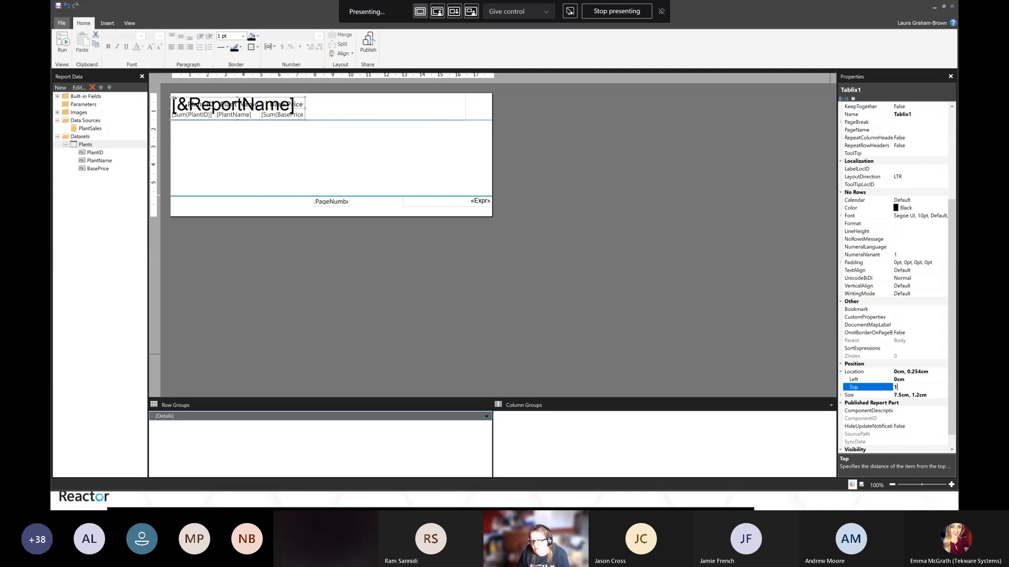
{"action": "type", "text": ".5"}
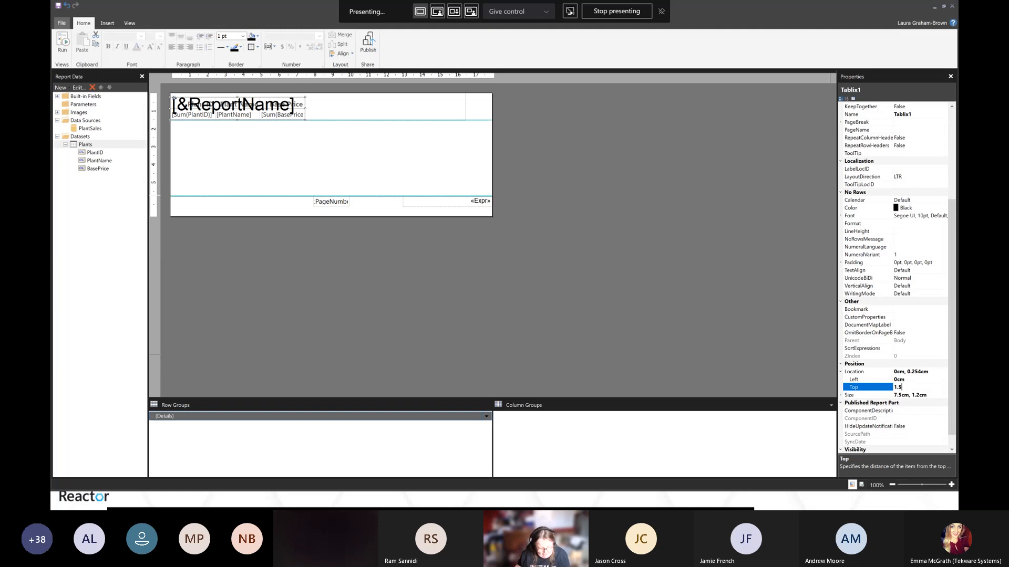
{"action": "key", "text": "Return"}
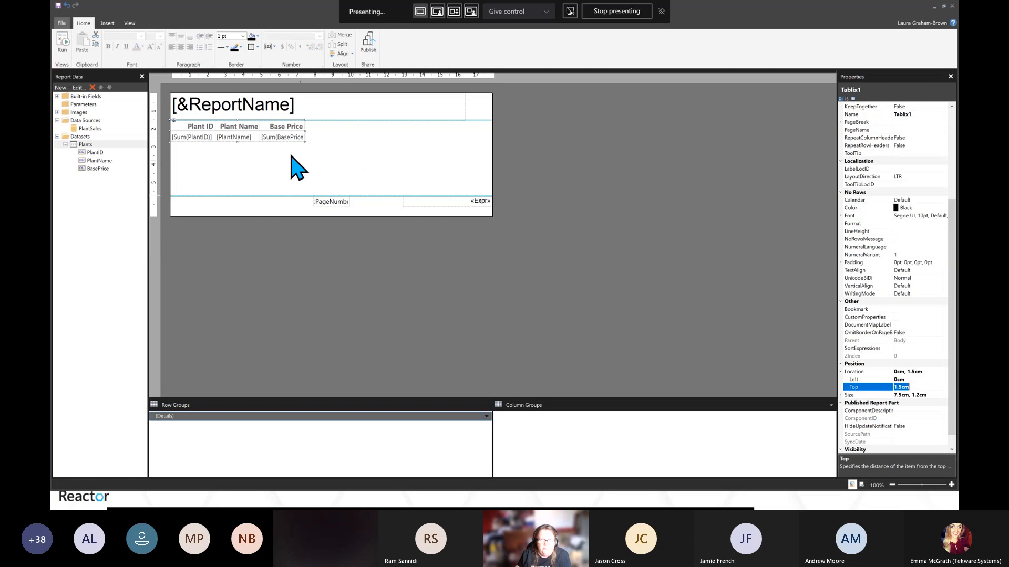
Widen the Plant Name column to about 8.4 cm
{"action": "left_click", "coordinate": [246, 130]}
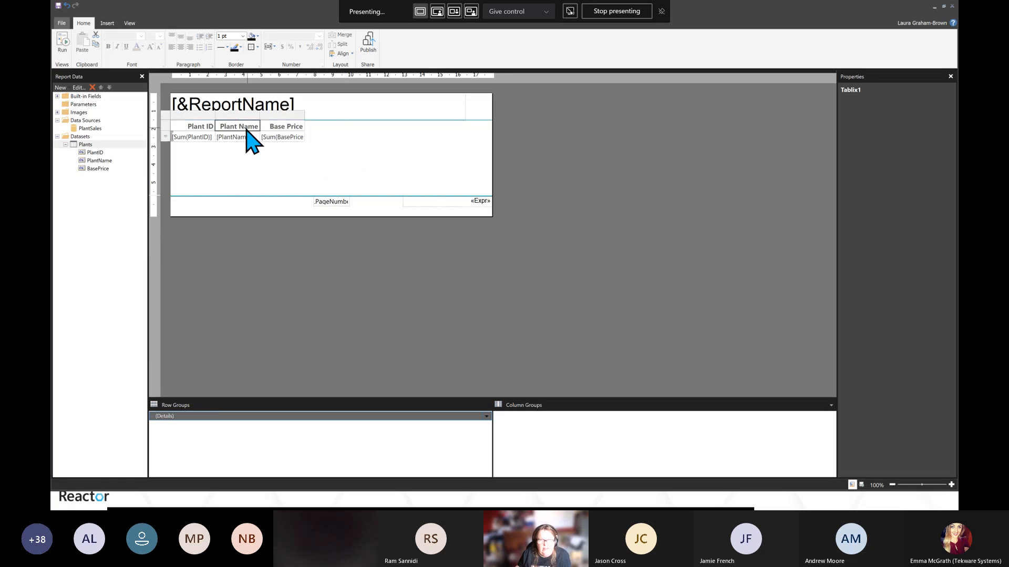
{"action": "left_click_drag", "start_coordinate": [259, 115], "coordinate": [365, 115]}
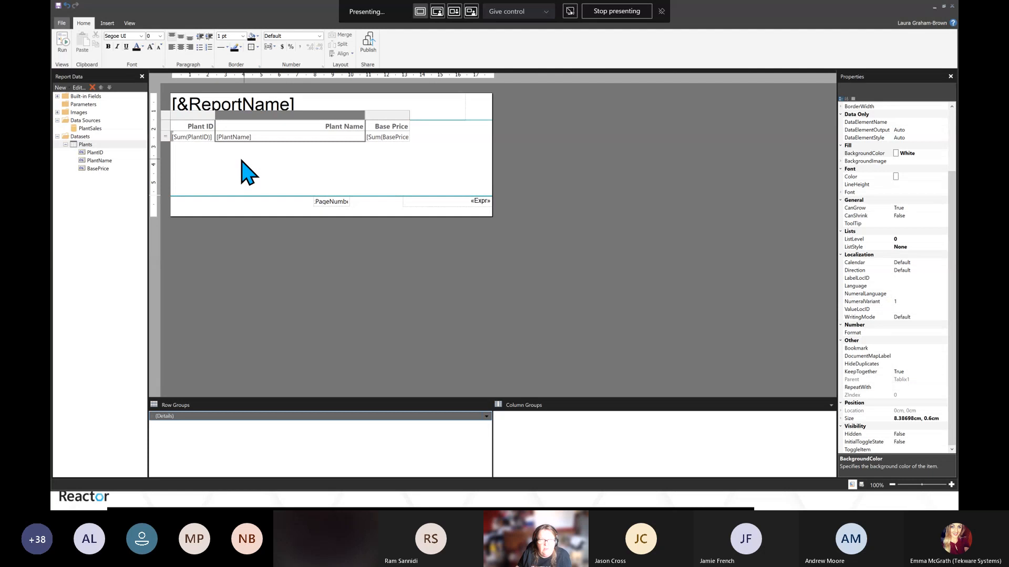
Run the report, view it in print layout, and return to design view
{"action": "left_click", "coordinate": [63, 44]}
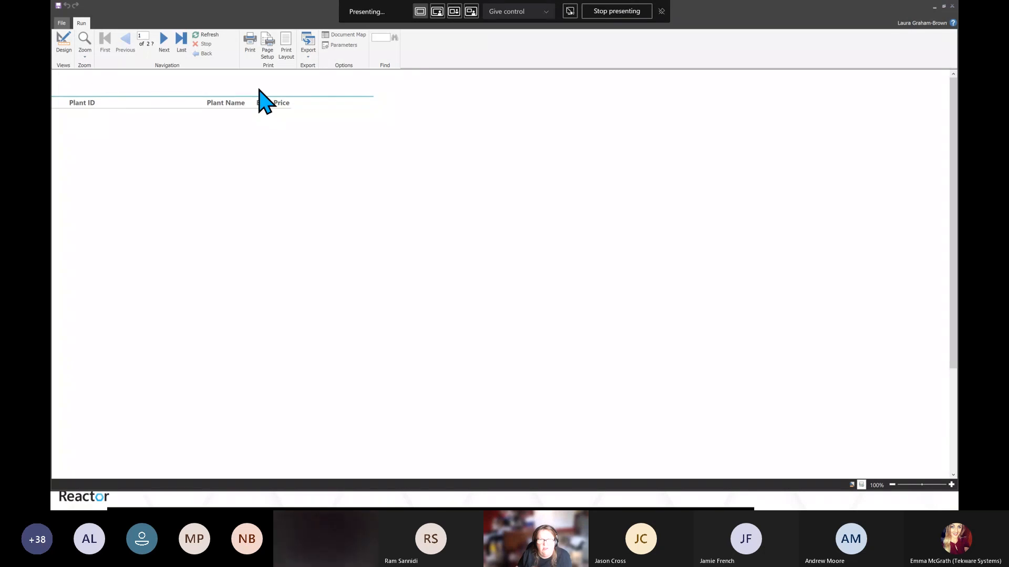
{"action": "left_click", "coordinate": [286, 50]}
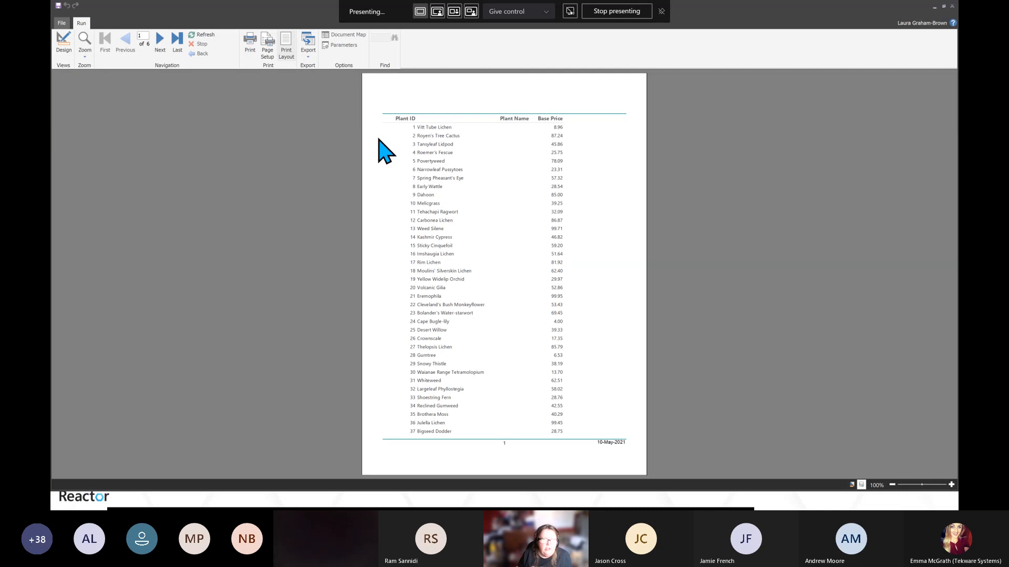
{"action": "left_click", "coordinate": [64, 46]}
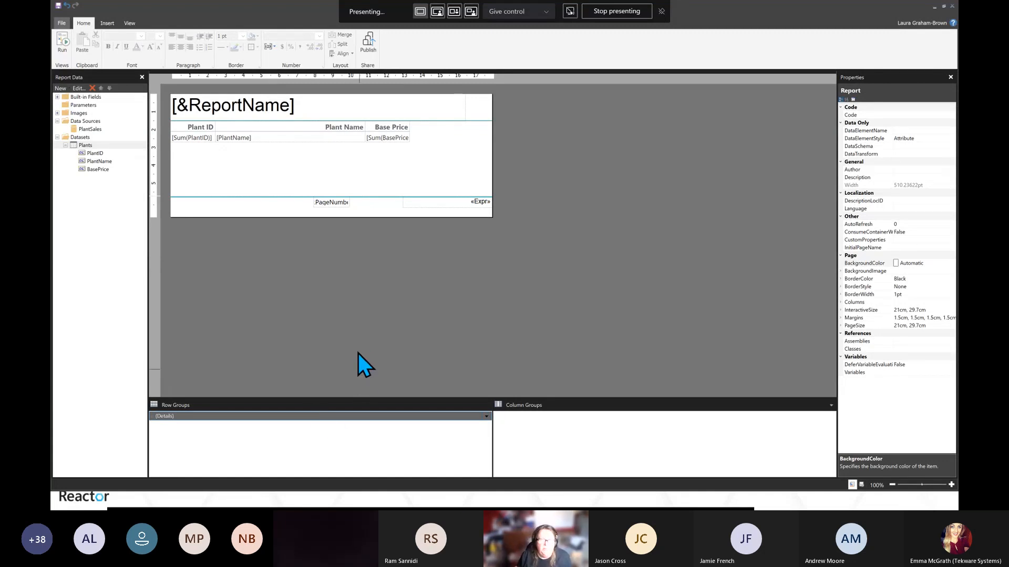
Left-align the Plant Name column header
{"action": "left_click", "coordinate": [299, 128]}
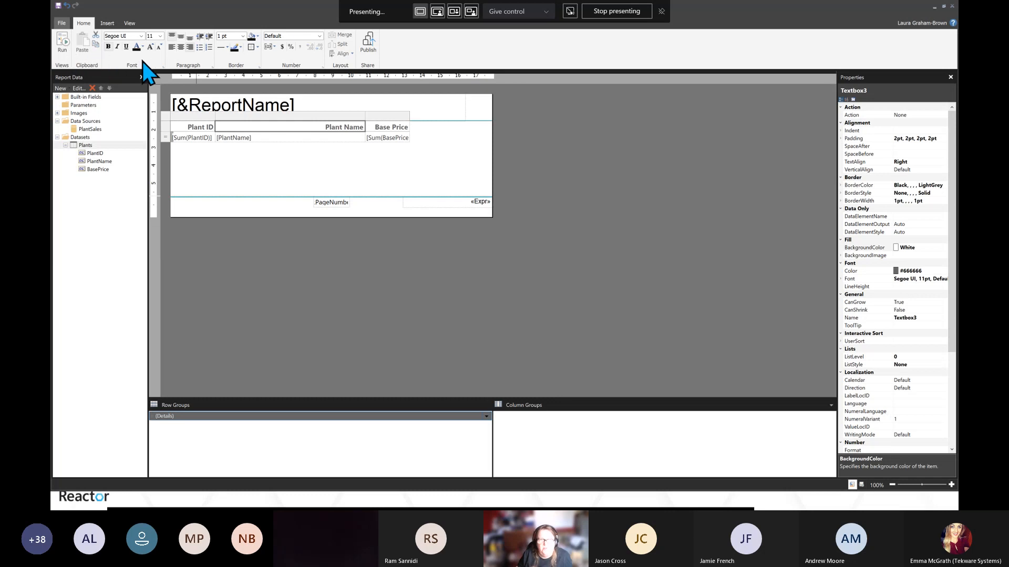
{"action": "left_click", "coordinate": [172, 48]}
Format the BasePrice value placeholder as Currency in its placeholder properties
{"action": "double_click", "coordinate": [386, 137]}
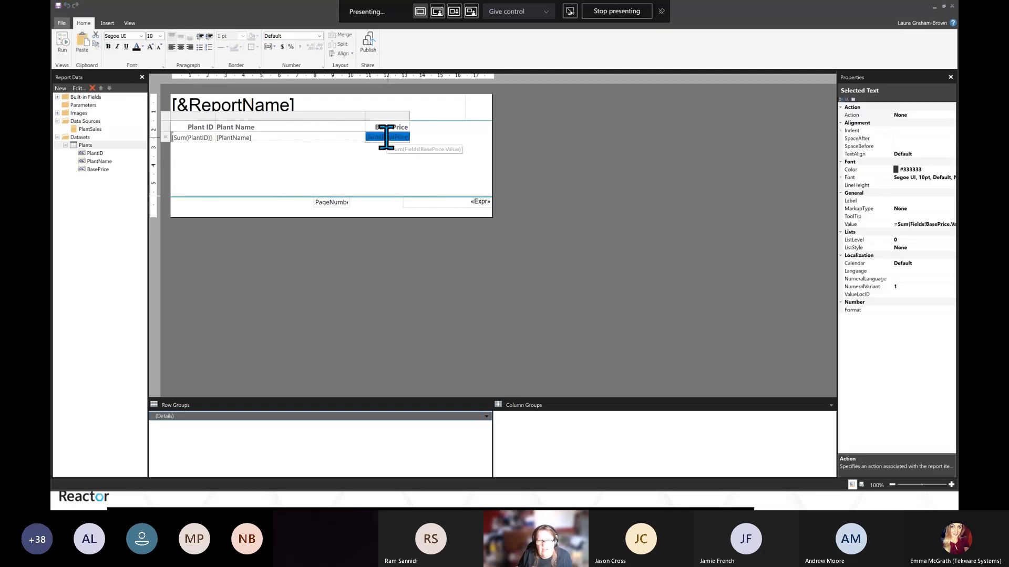
{"action": "right_click", "coordinate": [387, 138]}
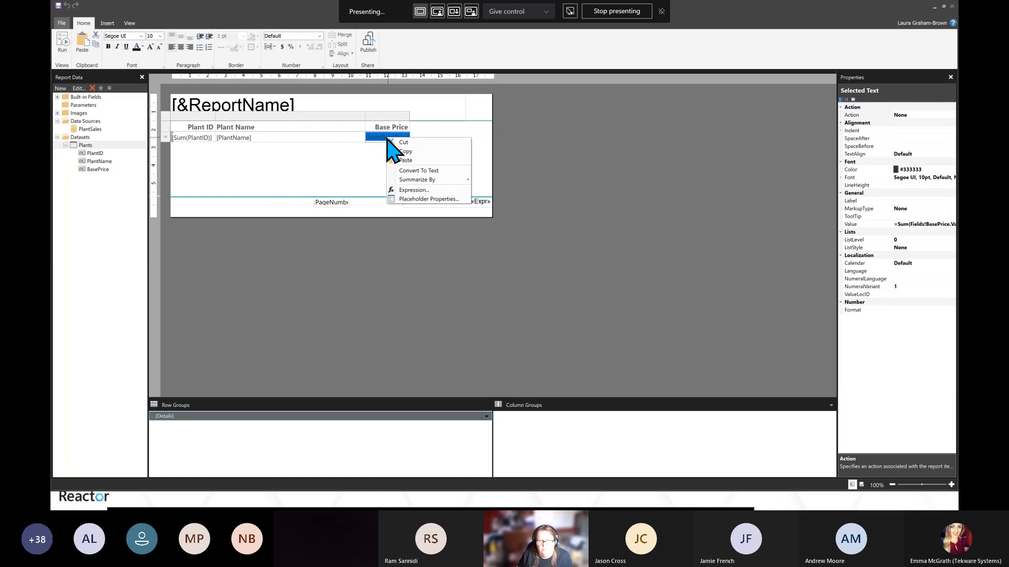
{"action": "left_click", "coordinate": [415, 199]}
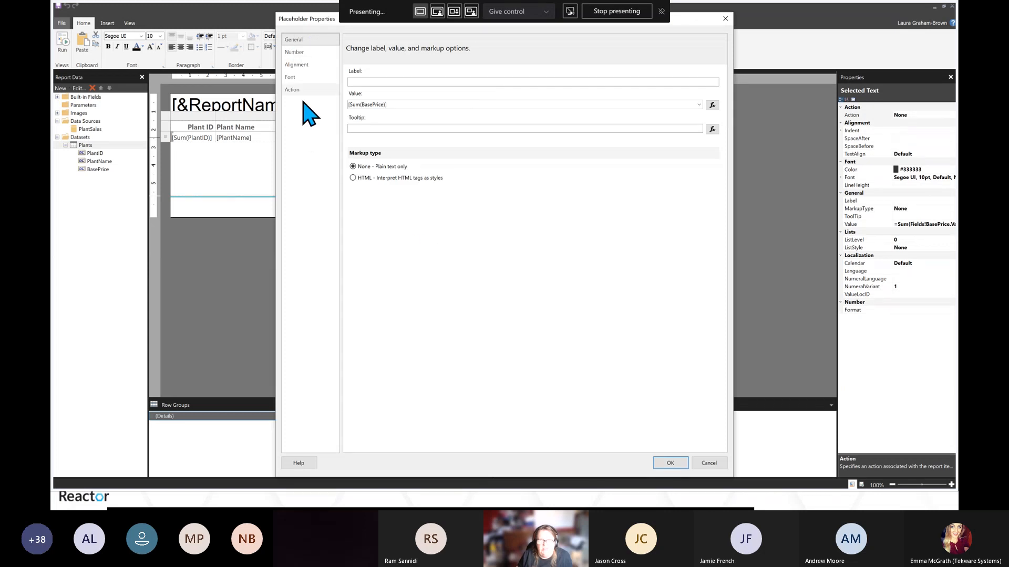
{"action": "left_click", "coordinate": [304, 54]}
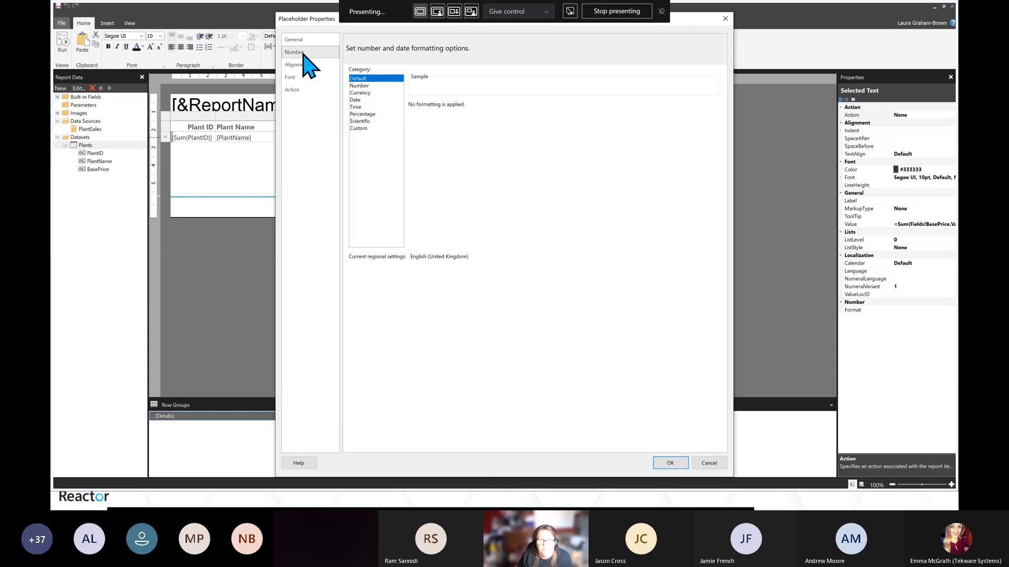
{"action": "left_click", "coordinate": [361, 93]}
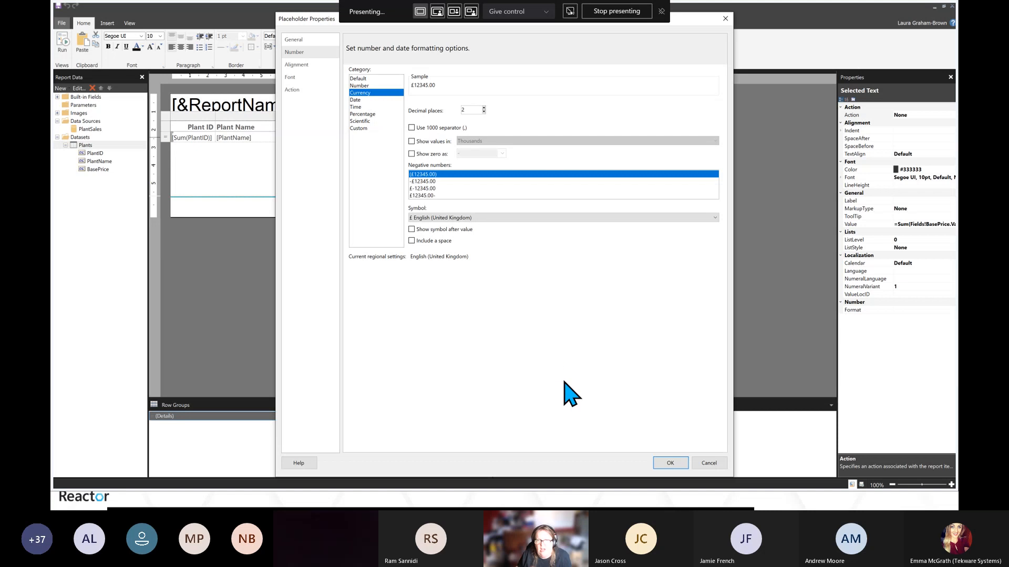
{"action": "left_click", "coordinate": [671, 465]}
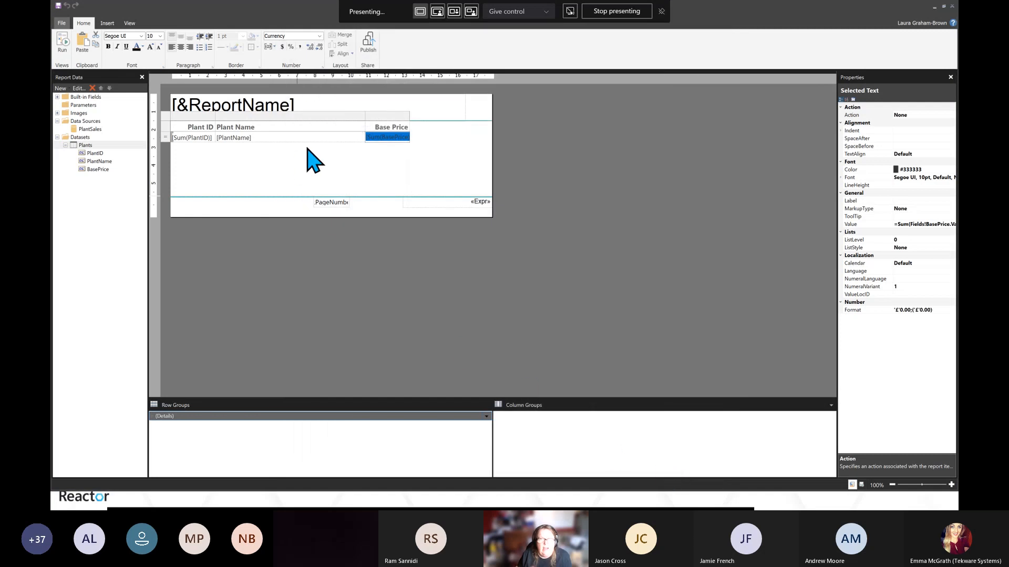
Run the report and page forward and back through its pages
{"action": "left_click", "coordinate": [63, 44]}
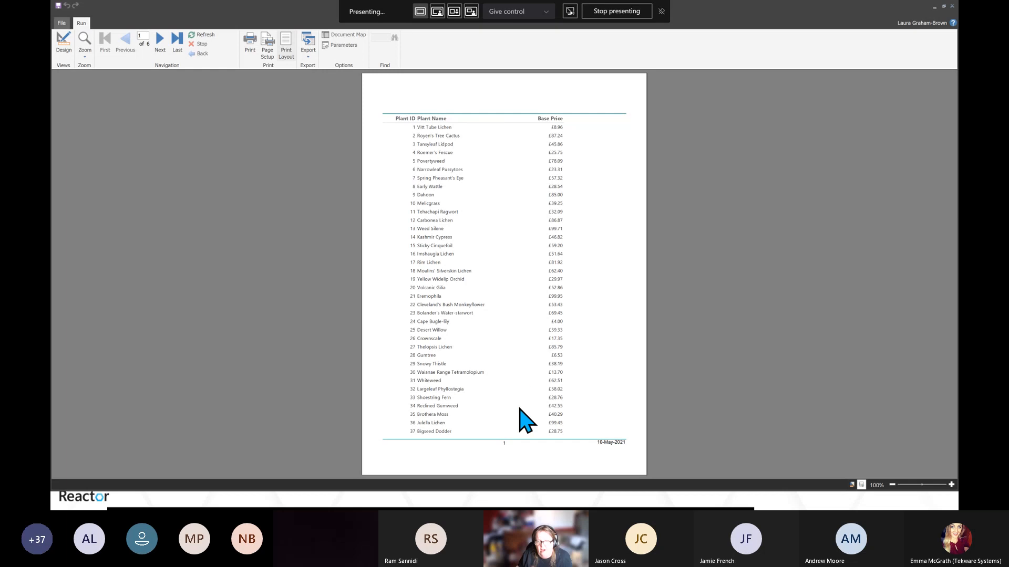
{"action": "left_click", "coordinate": [160, 40]}
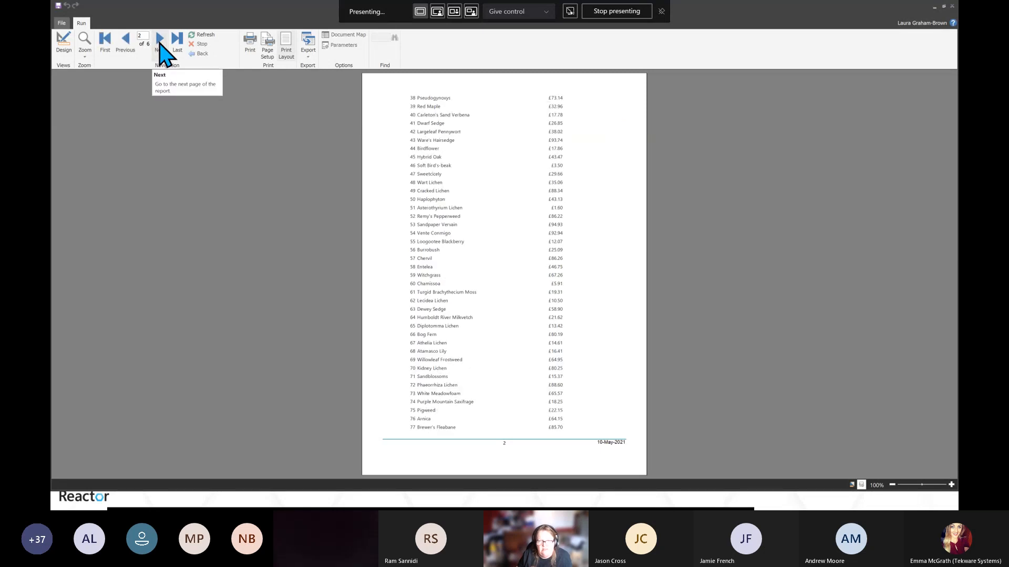
{"action": "left_click", "coordinate": [160, 40]}
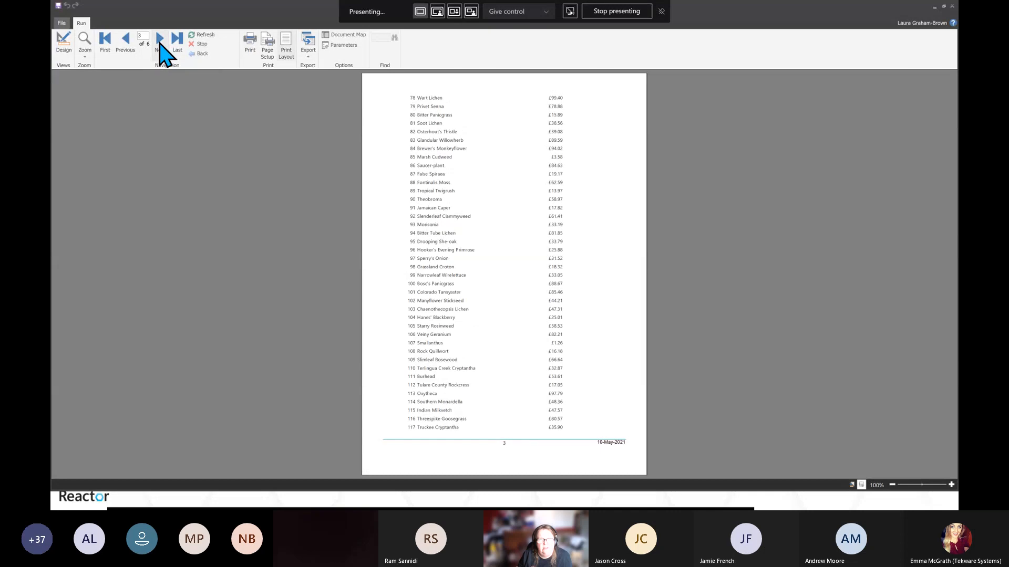
{"action": "left_click", "coordinate": [160, 39]}
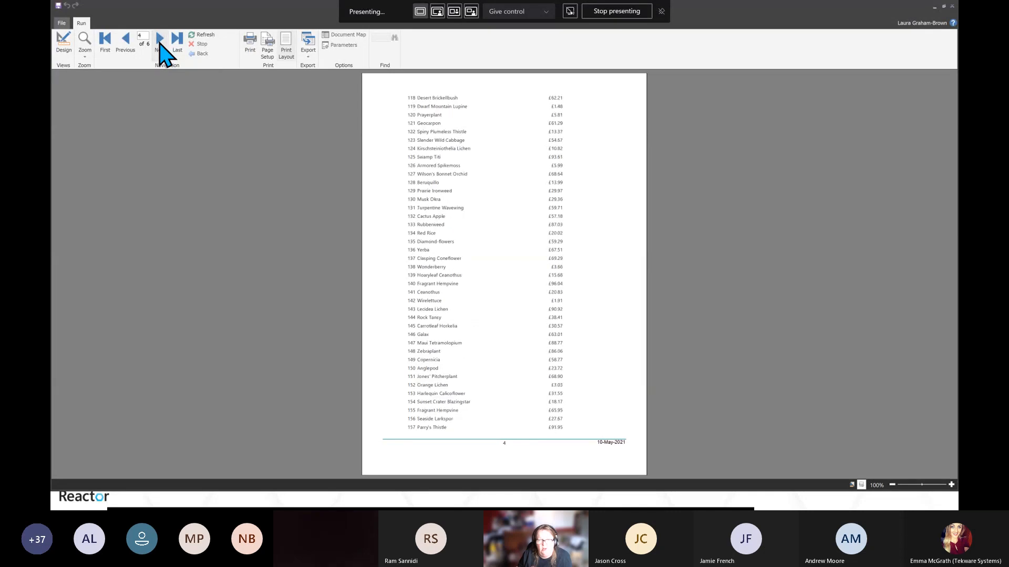
{"action": "left_click", "coordinate": [160, 40]}
{"action": "left_click", "coordinate": [160, 39]}
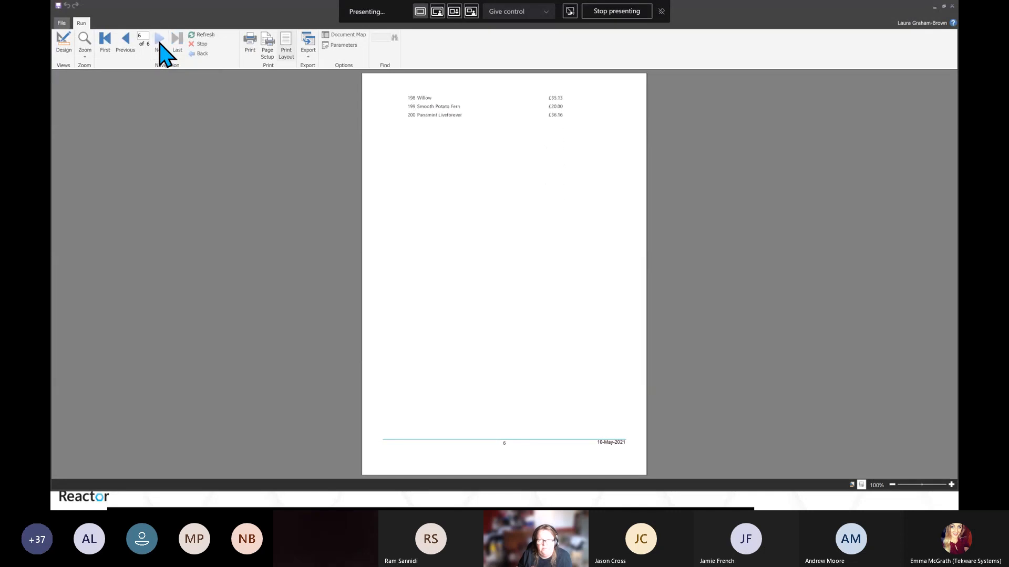
{"action": "left_click", "coordinate": [126, 39]}
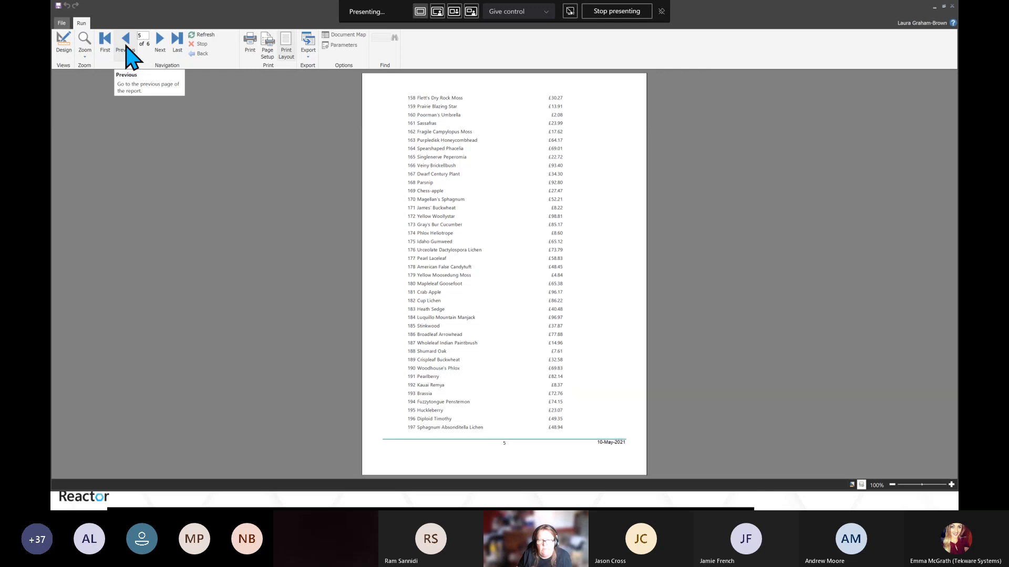
{"action": "left_click", "coordinate": [126, 46]}
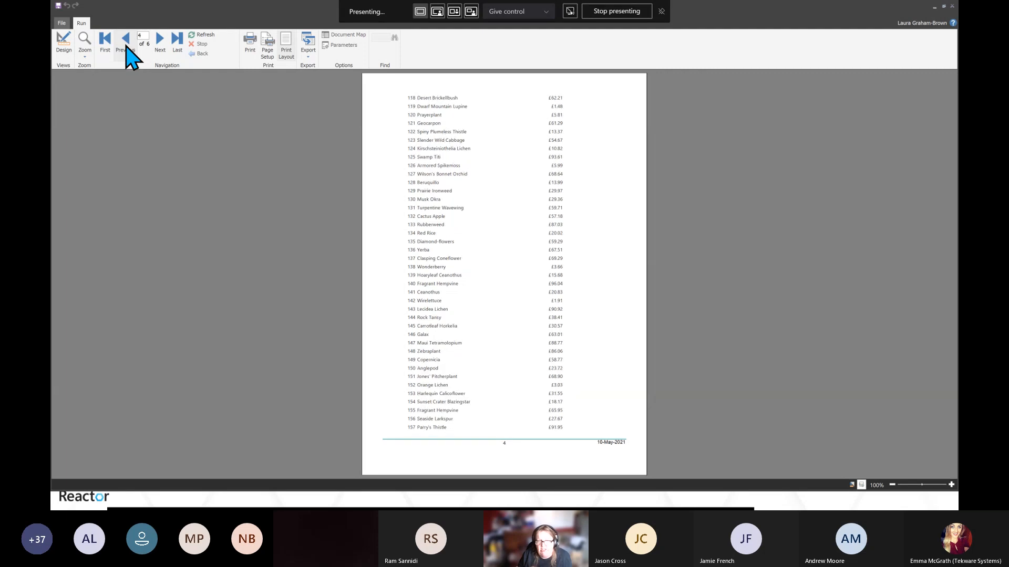
Page back through the running report to its first page
{"action": "left_click", "coordinate": [126, 46]}
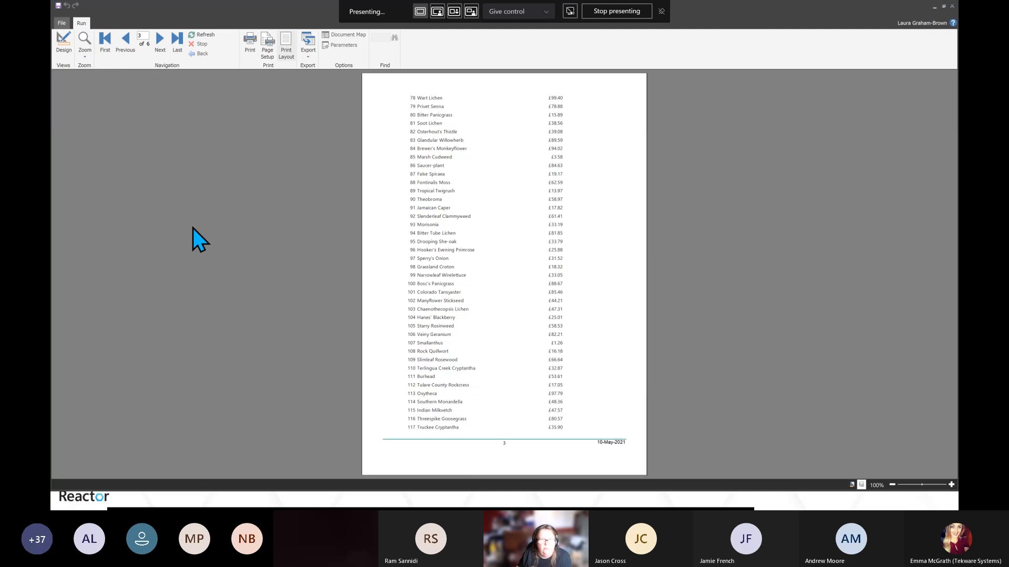
{"action": "left_click", "coordinate": [129, 45]}
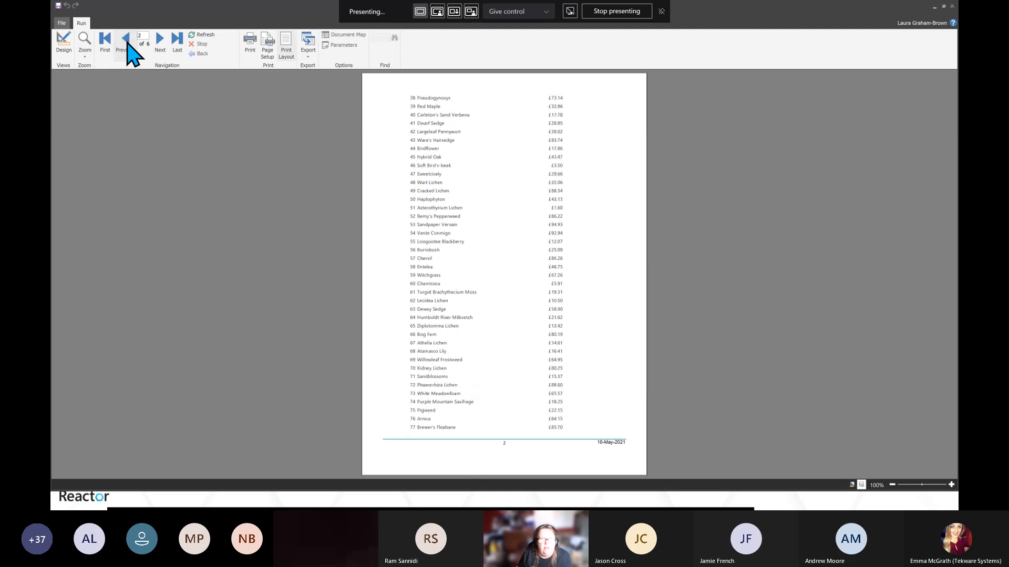
{"action": "left_click", "coordinate": [127, 44]}
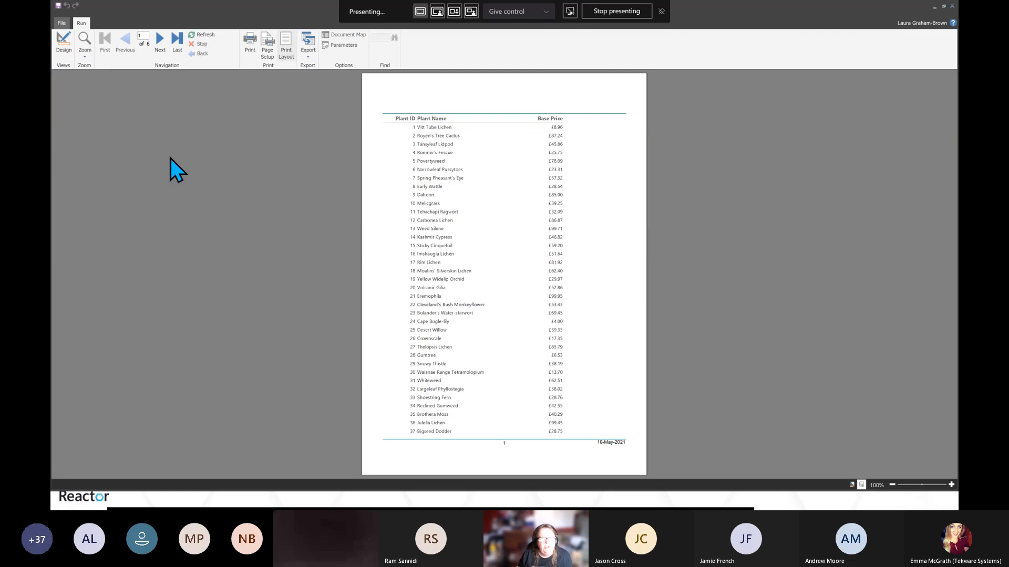
Save the report locally as an RDL file named Reactor Plant List in Documents
{"action": "left_click", "coordinate": [61, 23]}
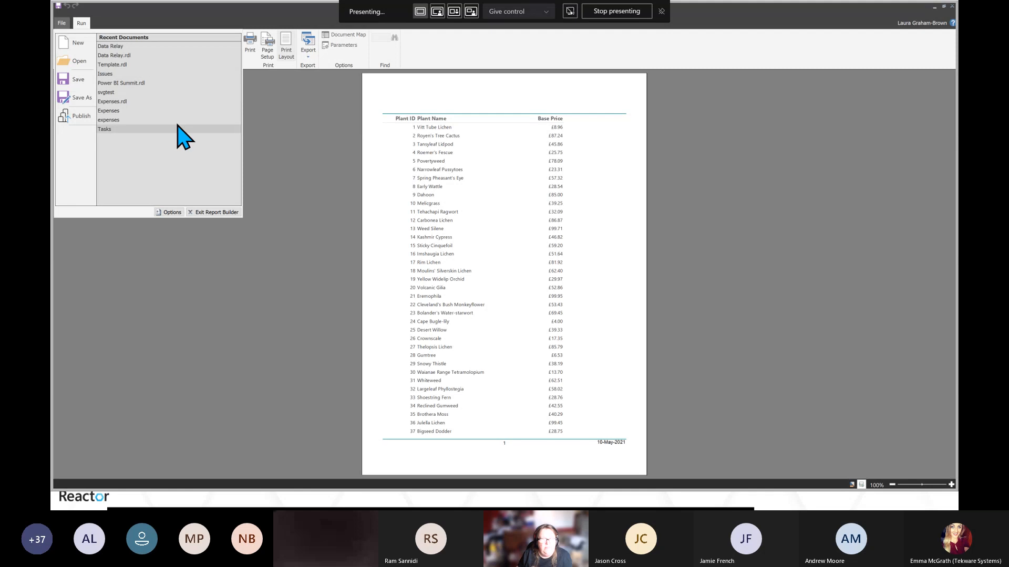
{"action": "left_click", "coordinate": [84, 98]}
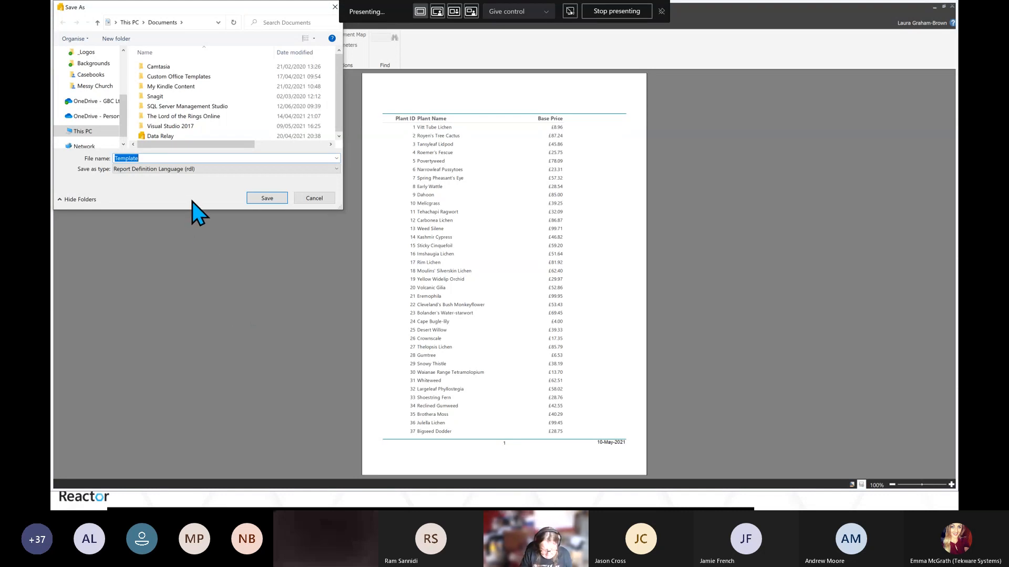
{"action": "type", "text": "Reactor P"}
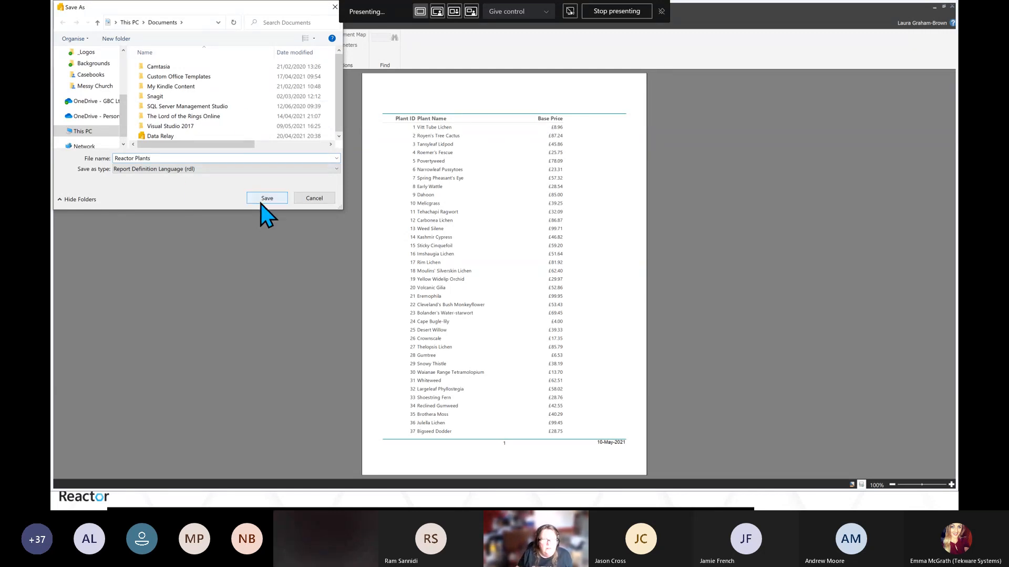
{"action": "type", "text": "lants"}
{"action": "key", "text": "BackSpace"}
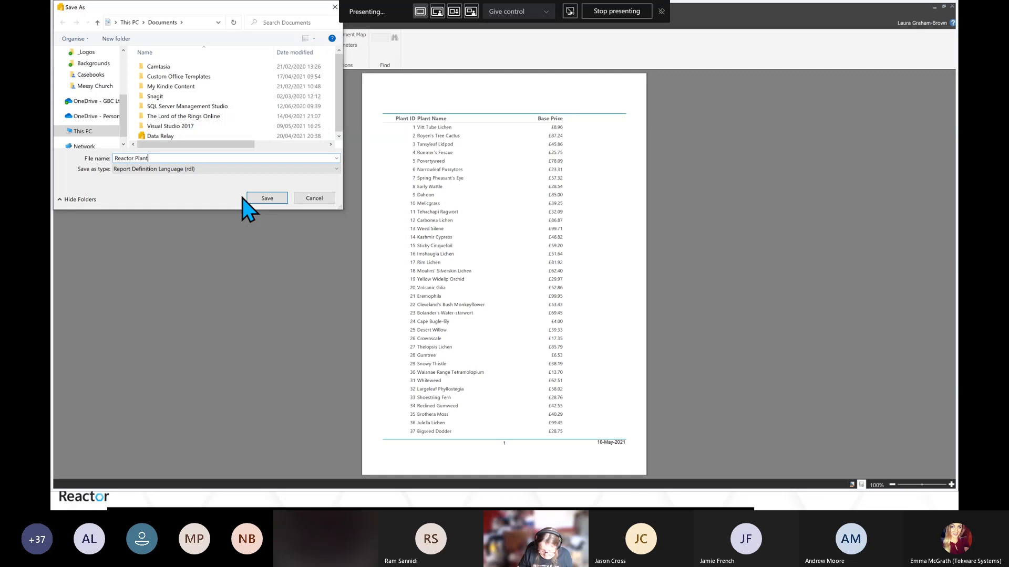
{"action": "type", "text": "List"}
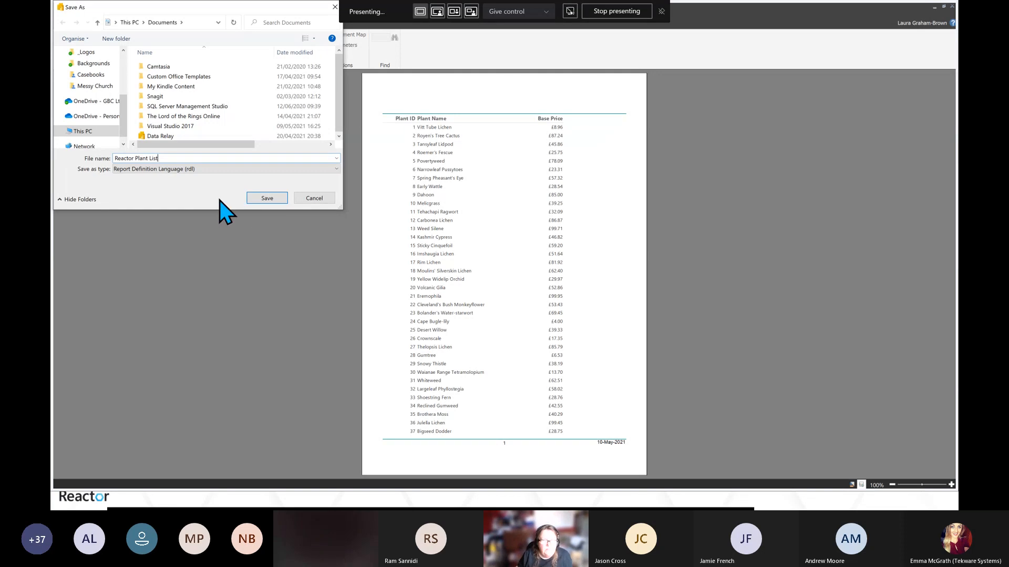
{"action": "left_click", "coordinate": [266, 199]}
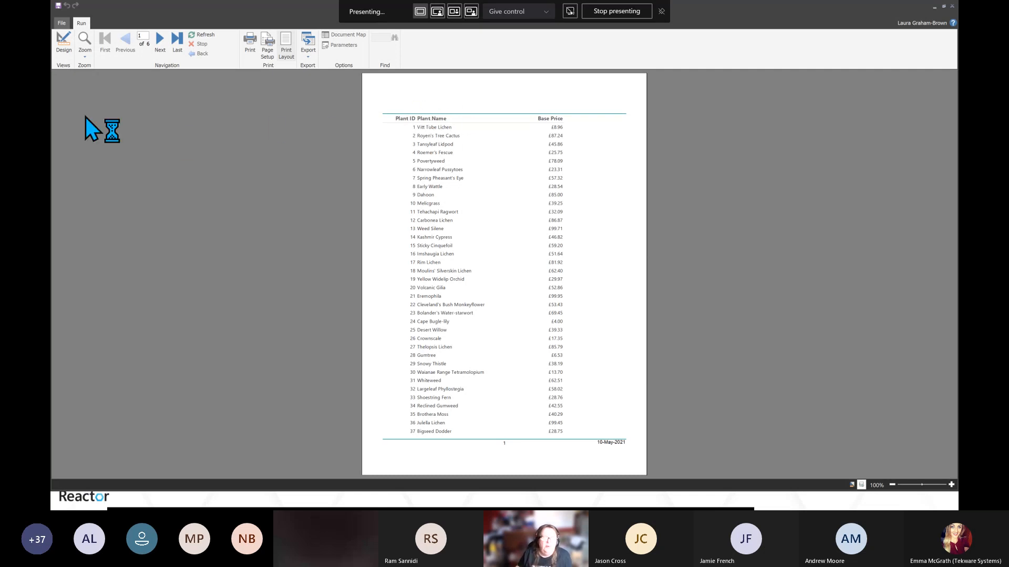
Return to design view and publish the report to the demo Power BI workspace with the file name Plant List
{"action": "left_click", "coordinate": [64, 44]}
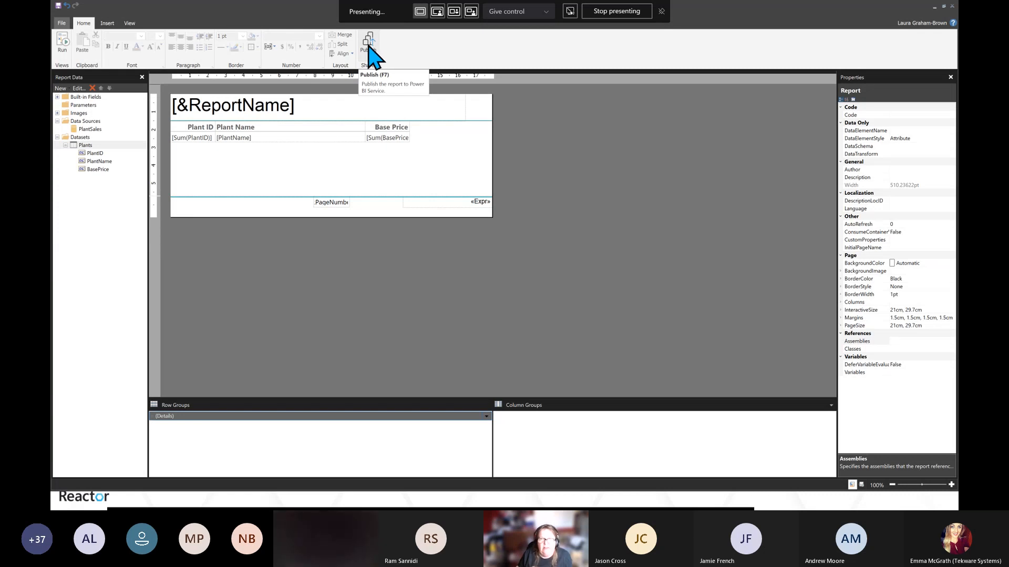
{"action": "left_click", "coordinate": [368, 46]}
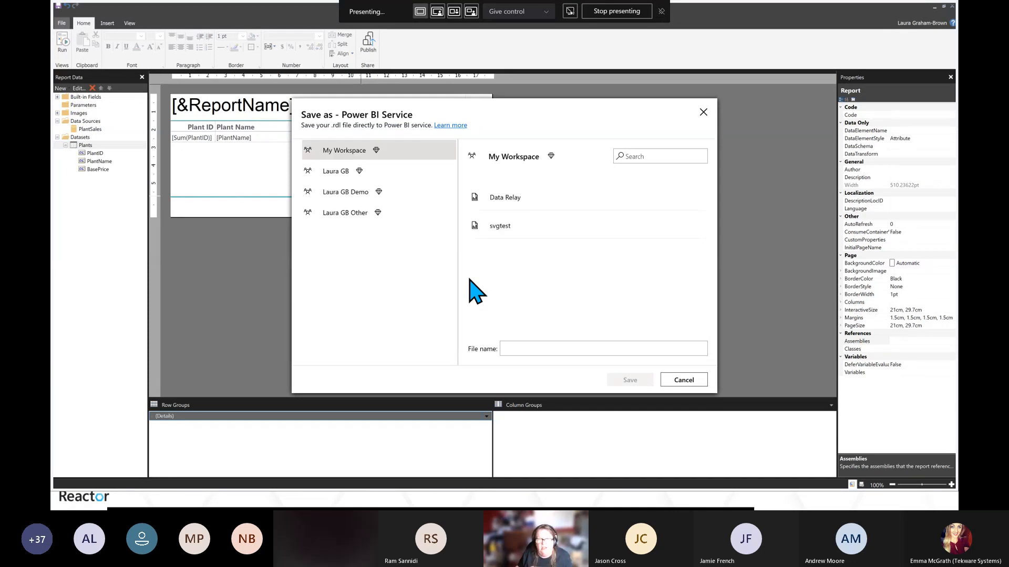
{"action": "left_click", "coordinate": [338, 196]}
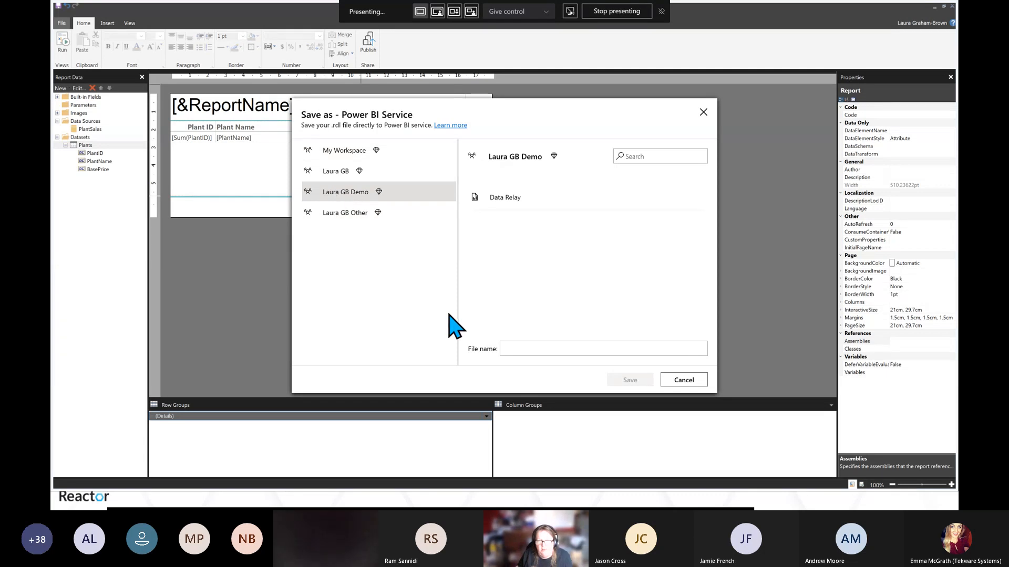
{"action": "left_click", "coordinate": [509, 350]}
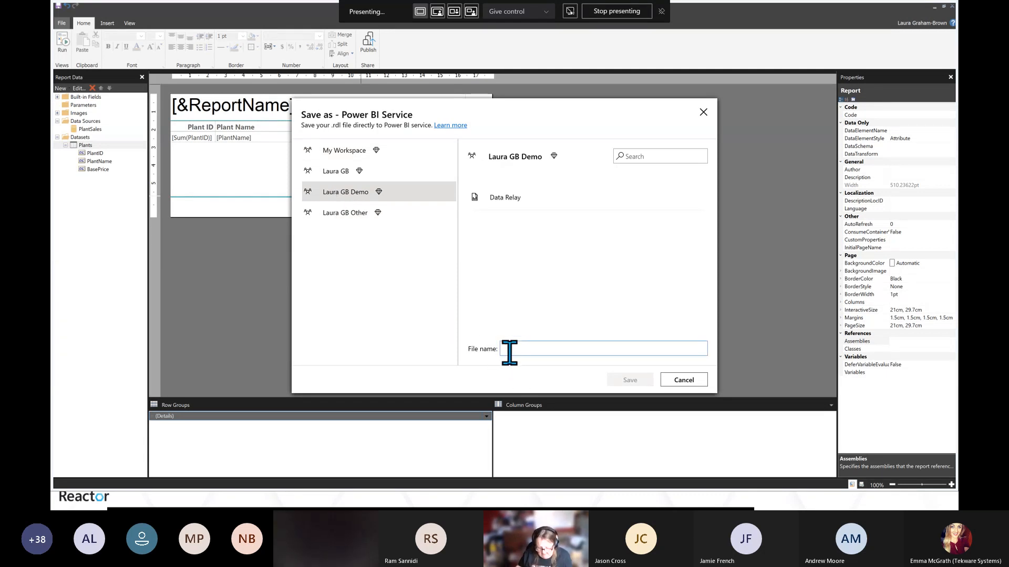
{"action": "type", "text": "Plant"}
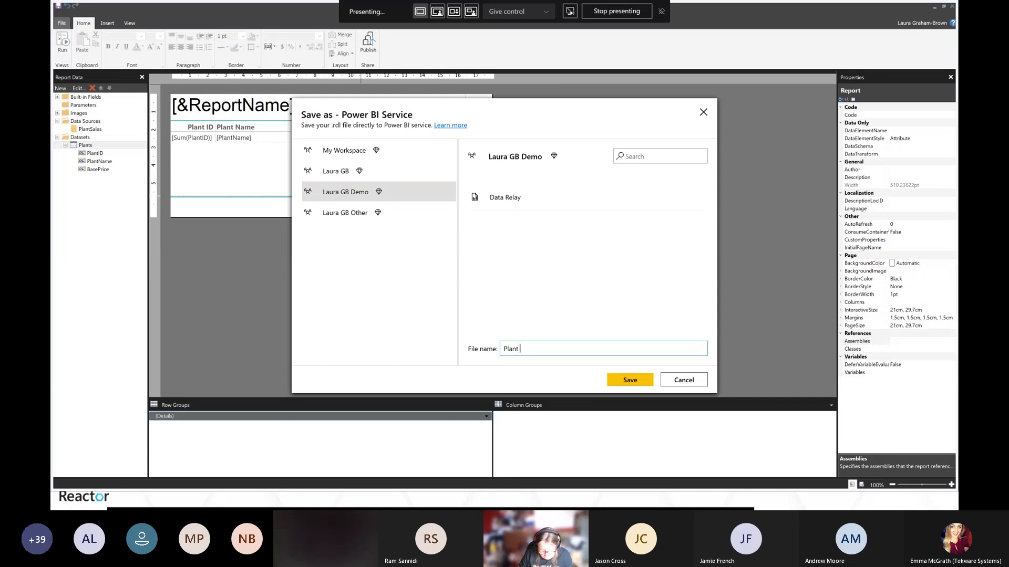
{"action": "type", "text": " List"}
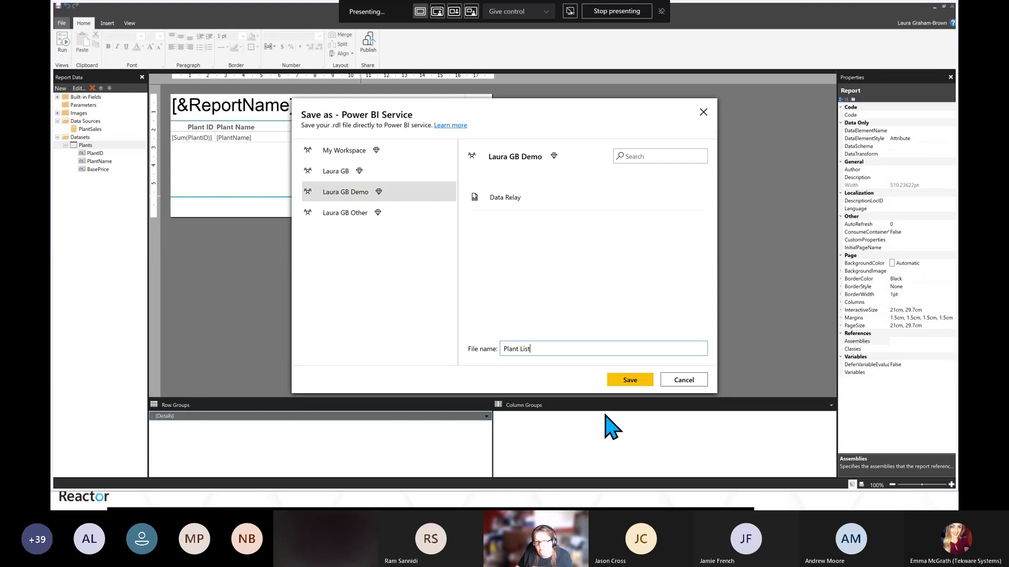
{"action": "left_click", "coordinate": [621, 384]}
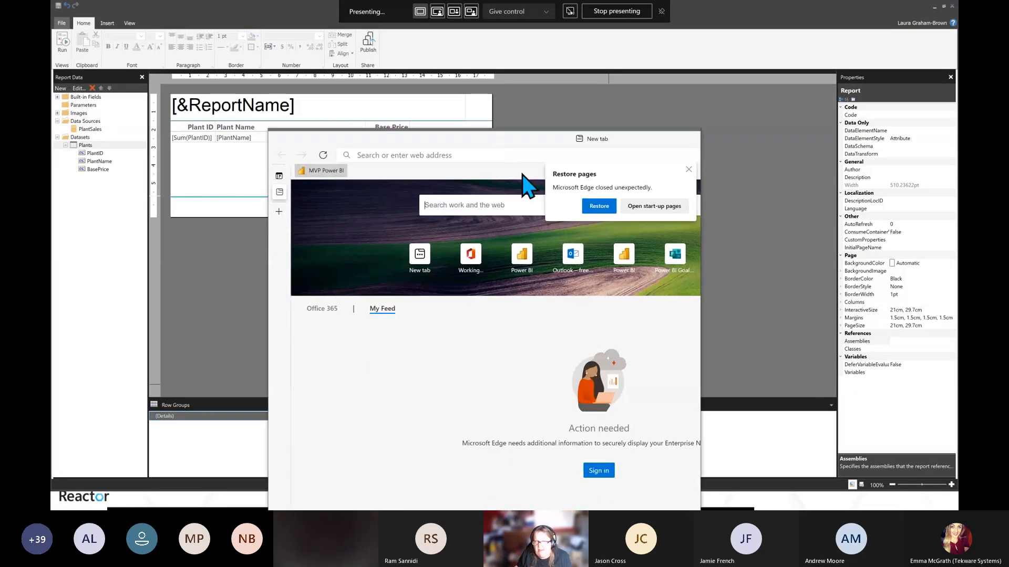
Dismiss the browser's restore prompt, maximize it, and sign in by pasting the account password from the password manager
{"action": "left_click", "coordinate": [688, 171]}
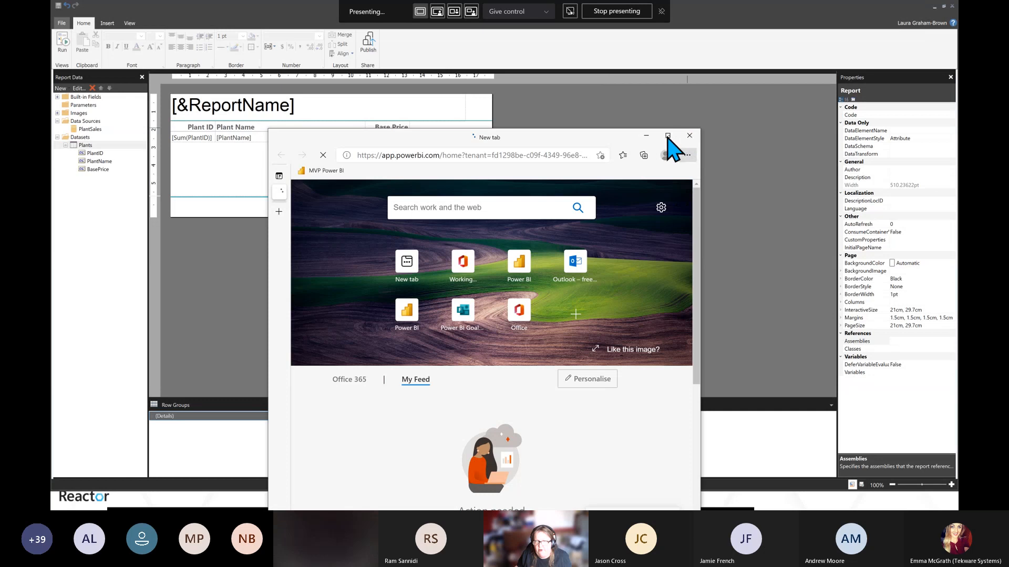
{"action": "left_click", "coordinate": [667, 136]}
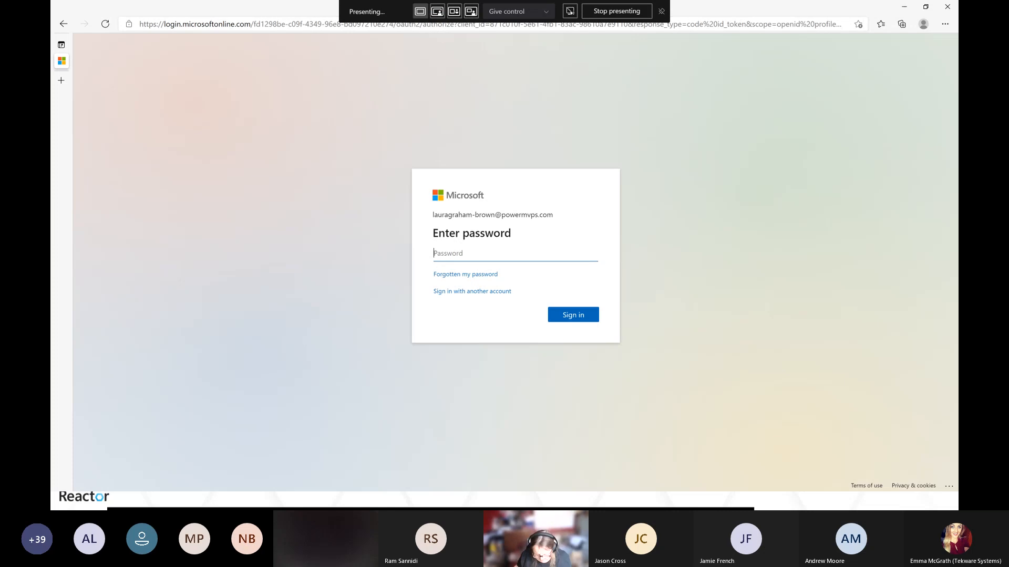
{"action": "key", "text": "alt+Tab"}
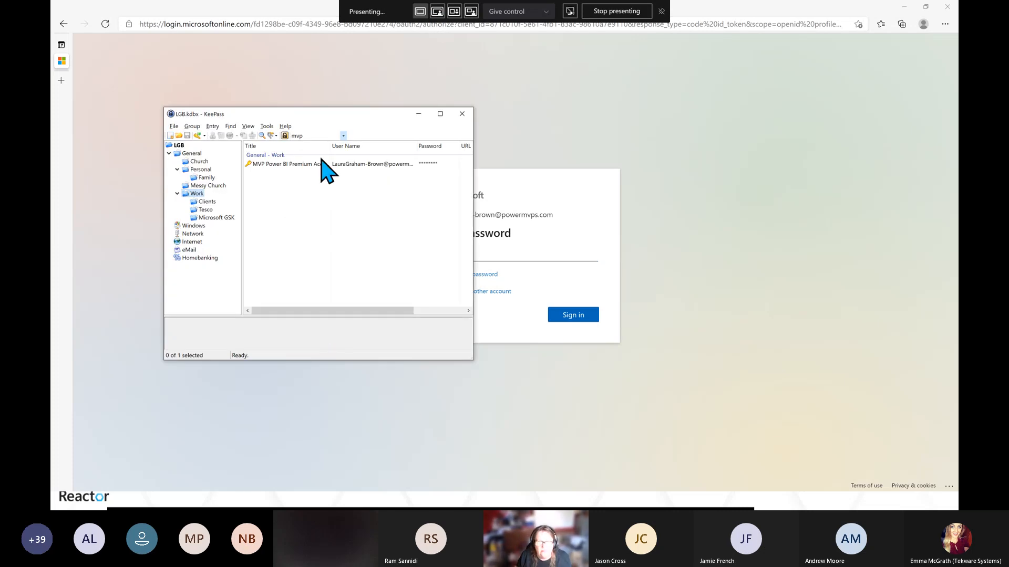
{"action": "left_click_drag", "start_coordinate": [333, 114], "coordinate": [333, 509]}
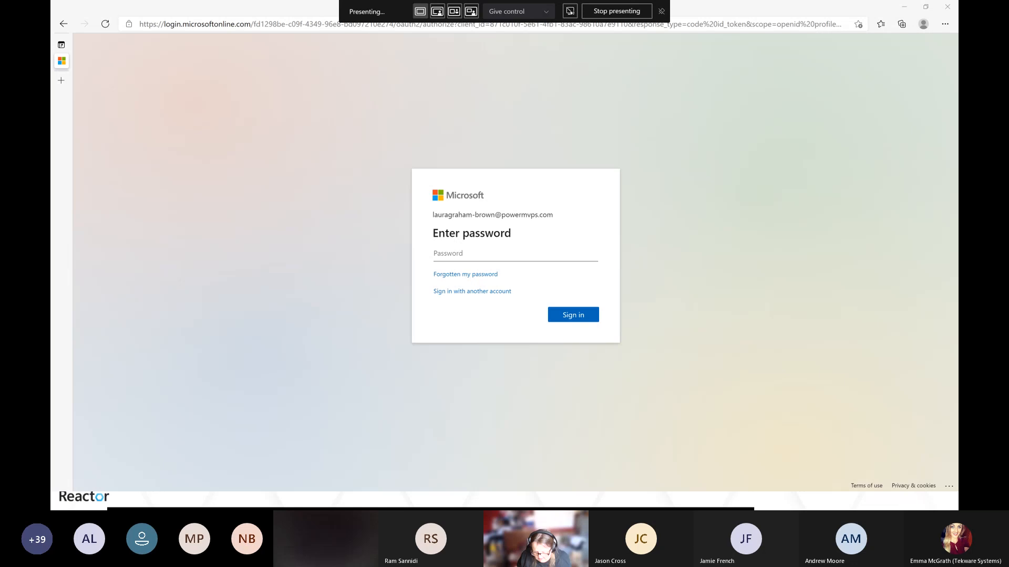
{"action": "left_click", "coordinate": [458, 253]}
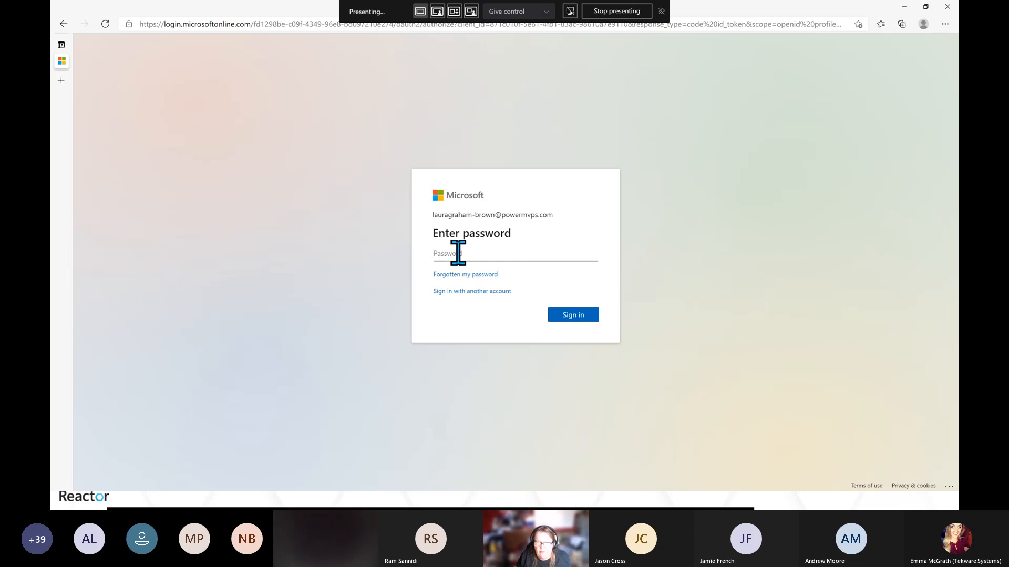
{"action": "key", "text": "ctrl+v"}
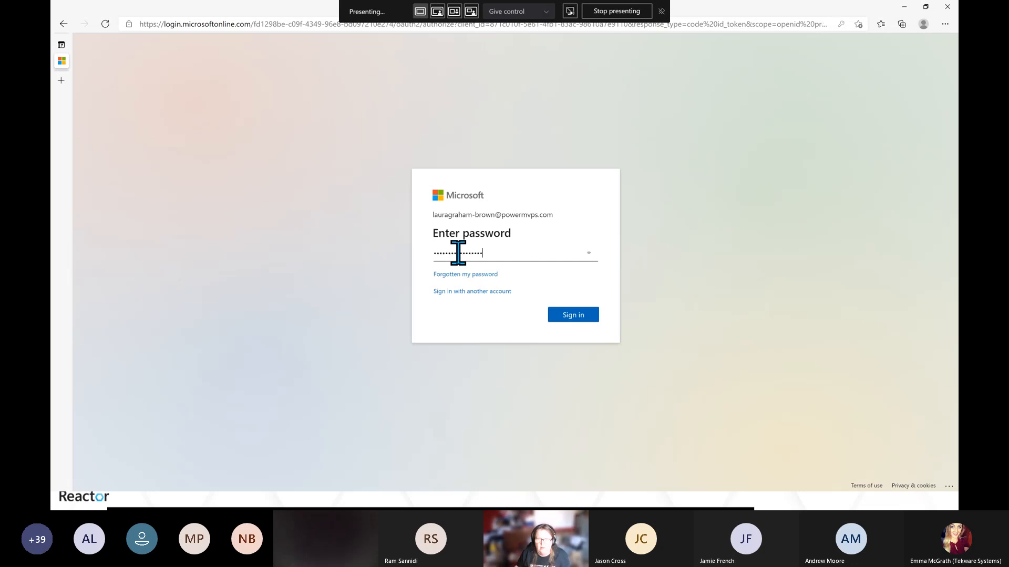
{"action": "left_click", "coordinate": [575, 317]}
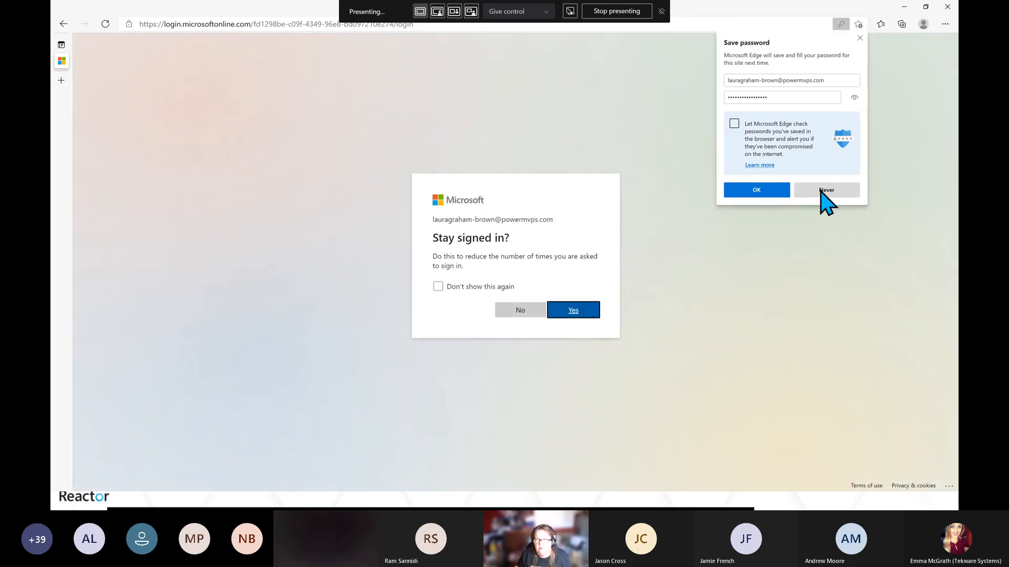
Finish signing in, dismiss the error dialog, and open the demo workspace in Power BI
{"action": "left_click", "coordinate": [860, 38]}
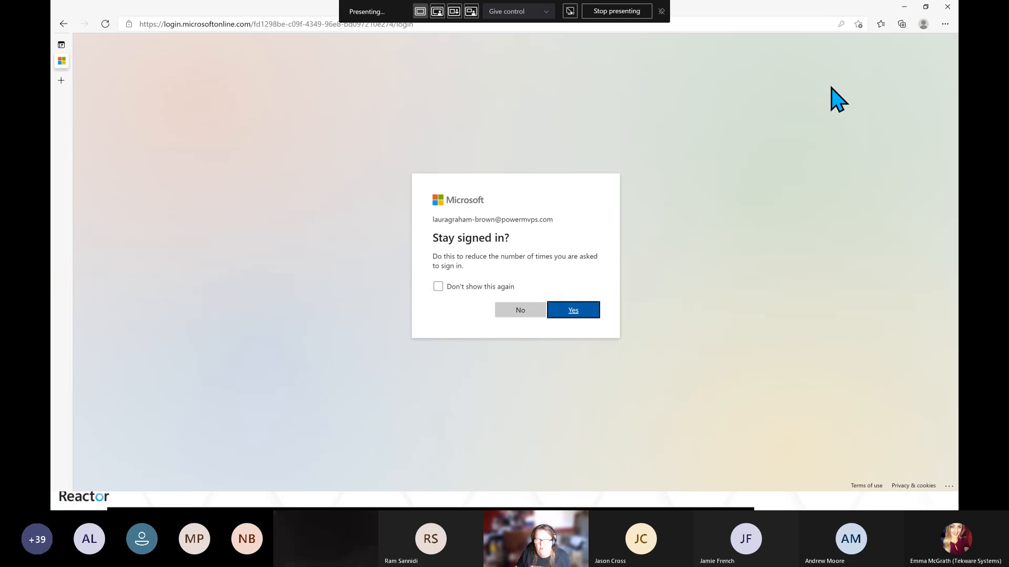
{"action": "left_click", "coordinate": [568, 312]}
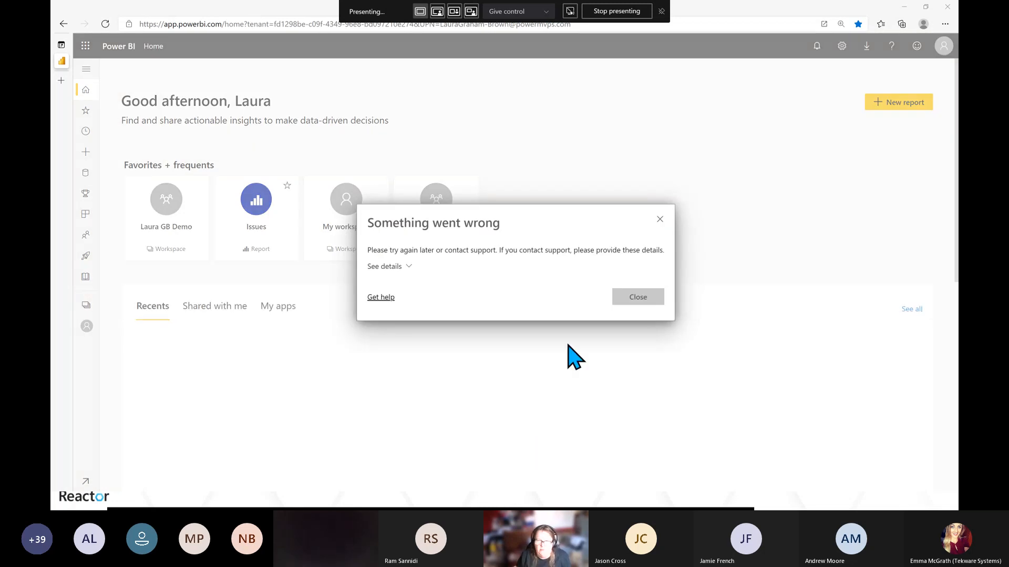
{"action": "left_click", "coordinate": [660, 219]}
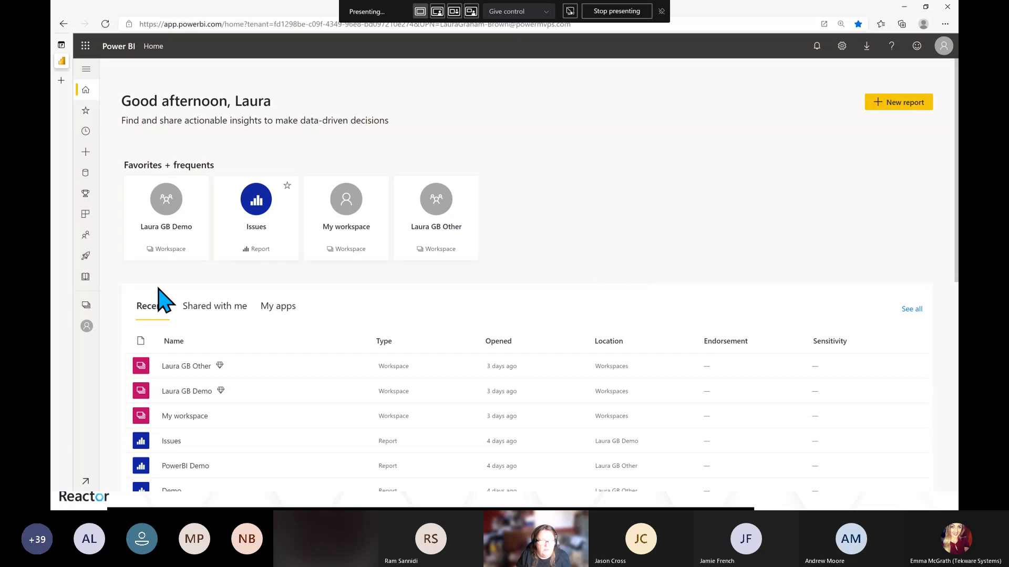
{"action": "left_click", "coordinate": [154, 232]}
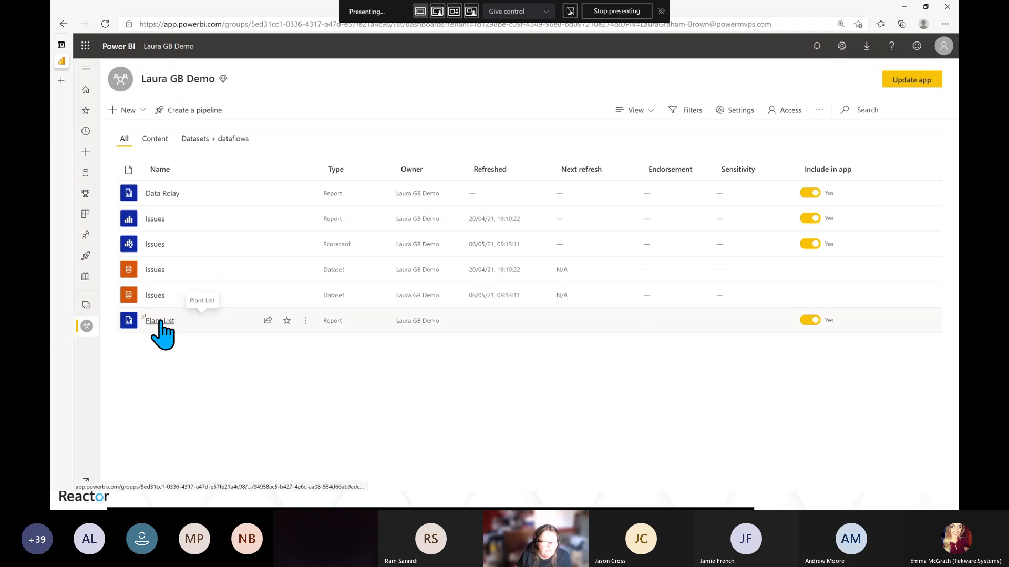
Open the published Plant List report and return to the workspace
{"action": "left_click", "coordinate": [159, 322]}
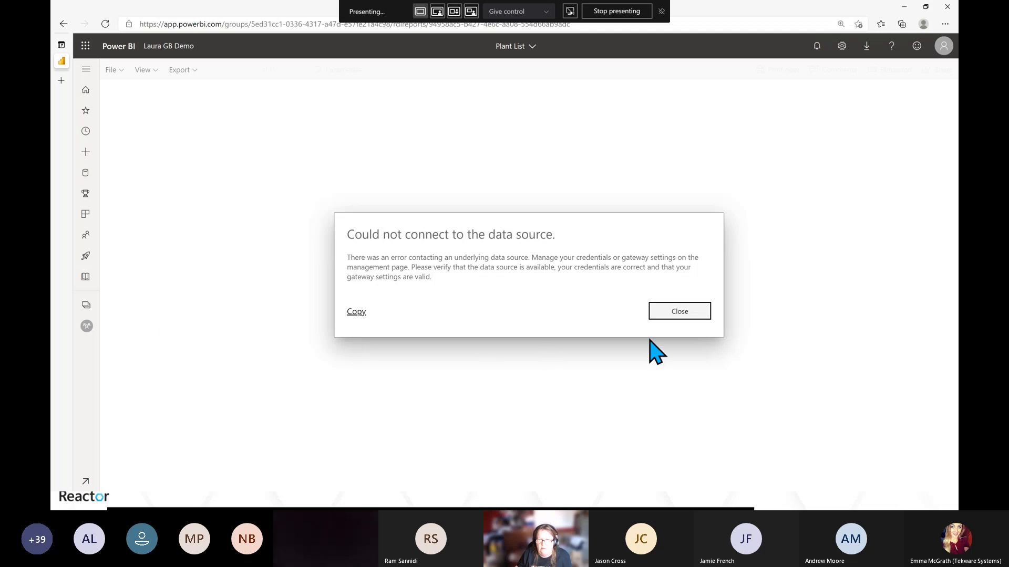
{"action": "left_click", "coordinate": [674, 316]}
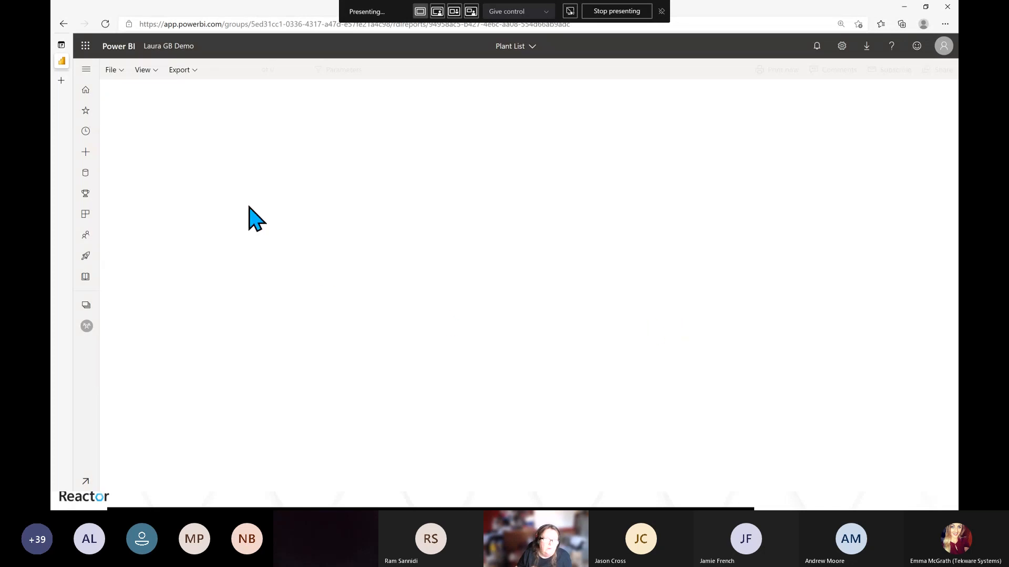
{"action": "left_click", "coordinate": [123, 71]}
{"action": "left_click", "coordinate": [348, 169]}
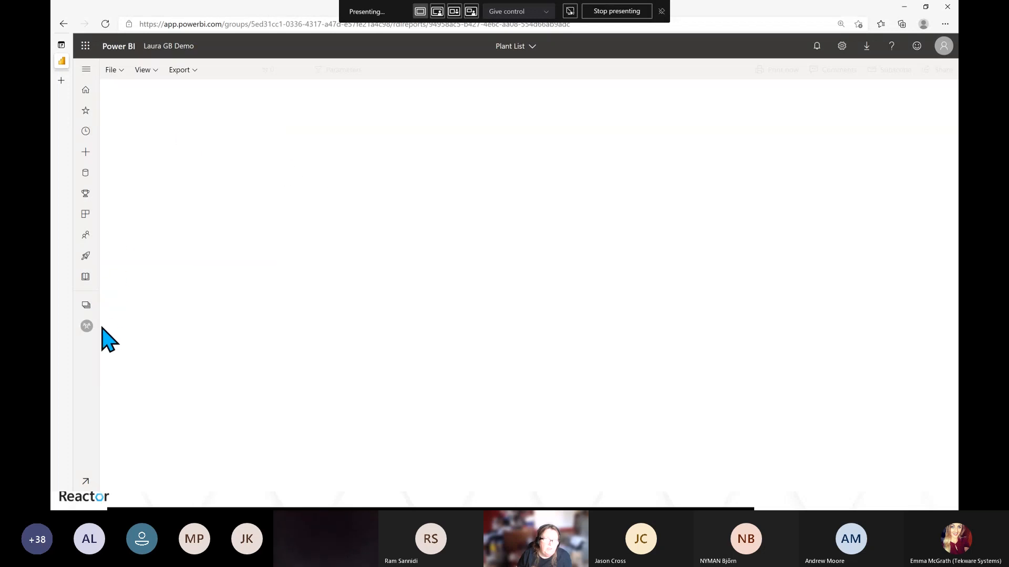
{"action": "left_click", "coordinate": [156, 47]}
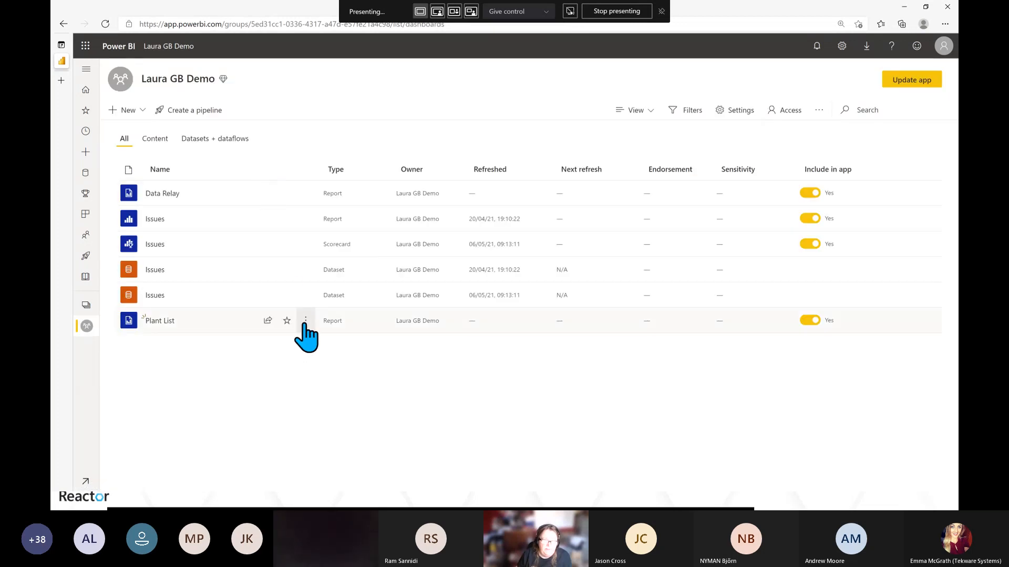
Open the Plant List report's settings pane and scroll through its options
{"action": "left_click", "coordinate": [304, 323]}
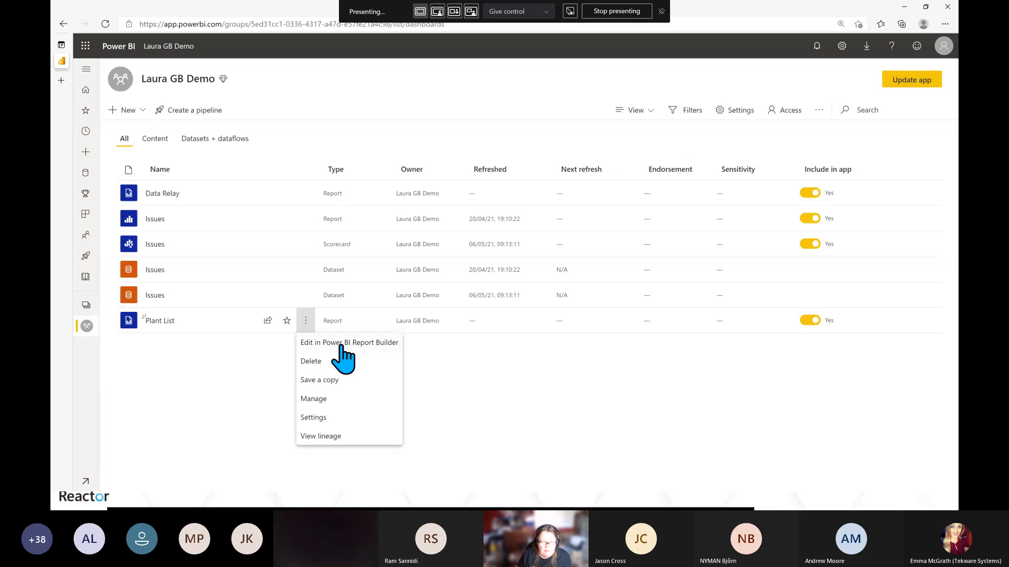
{"action": "left_click", "coordinate": [317, 419]}
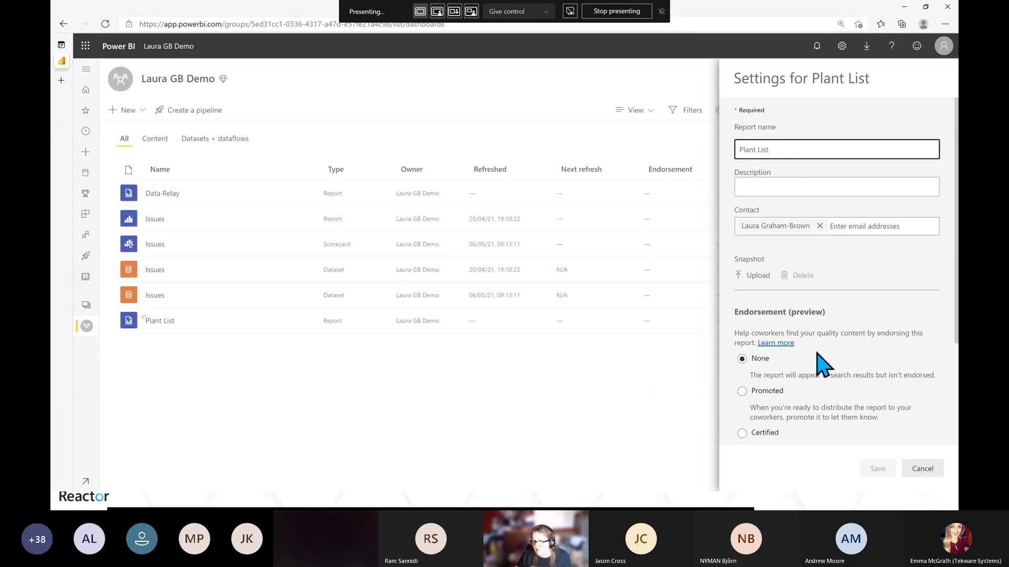
{"action": "scroll", "coordinate": [823, 364], "scroll_direction": "down", "scroll_amount": 3}
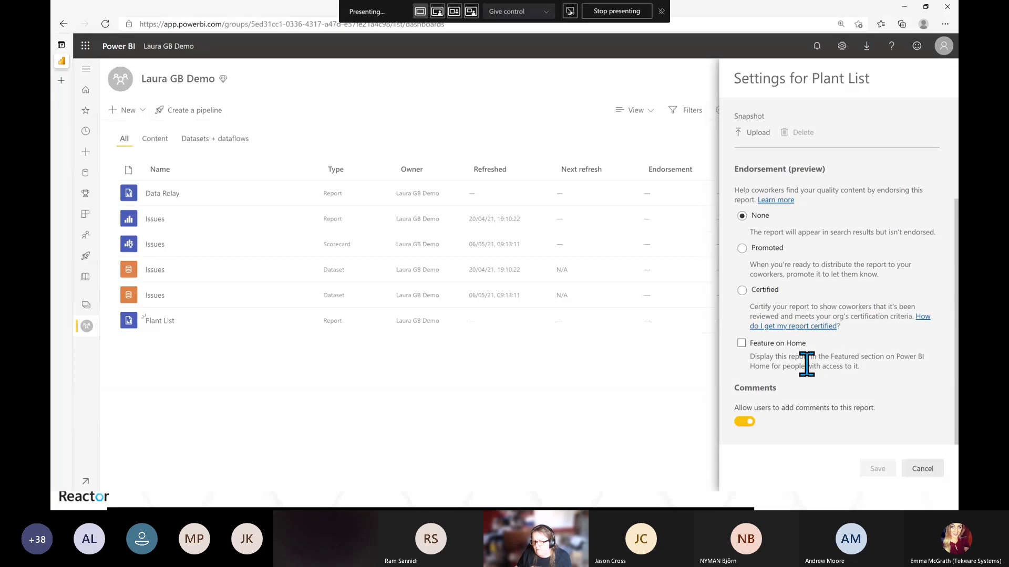
{"action": "scroll", "coordinate": [807, 364], "scroll_direction": "up", "scroll_amount": 3}
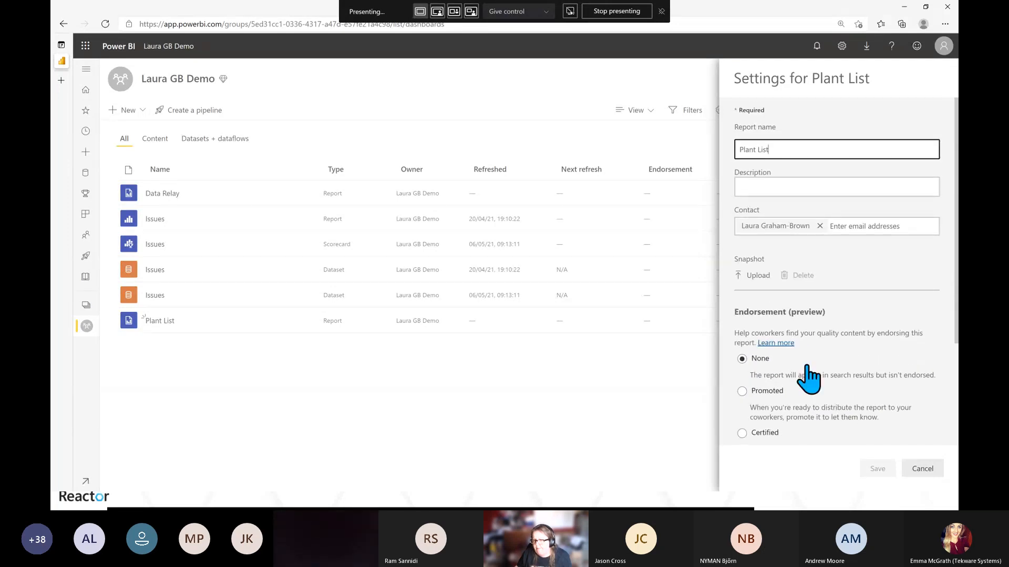
Cancel the report settings pane, open the Plant List report, and close its data source connection error
{"action": "scroll", "coordinate": [809, 376], "scroll_direction": "down", "scroll_amount": 3}
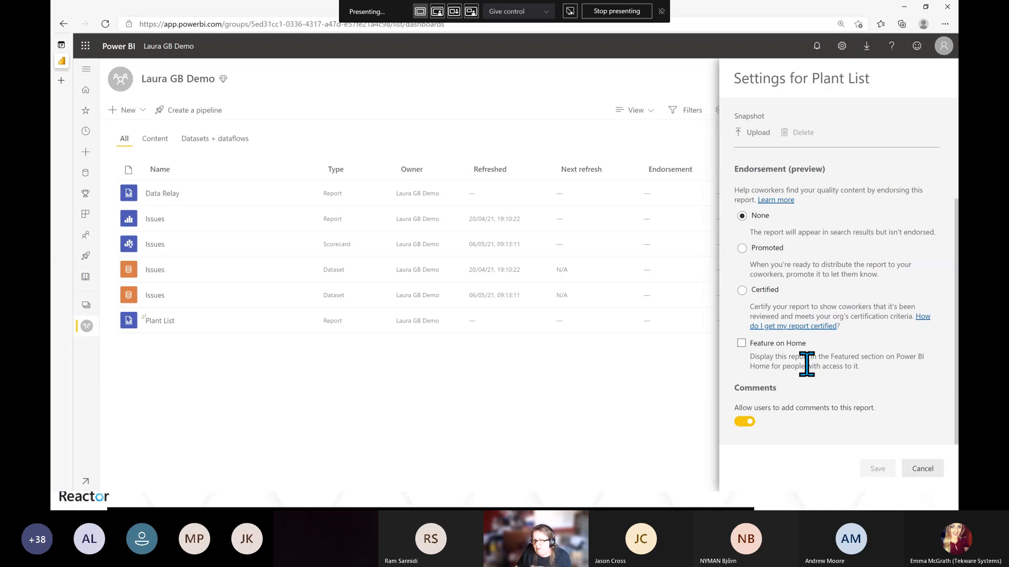
{"action": "left_click", "coordinate": [923, 471]}
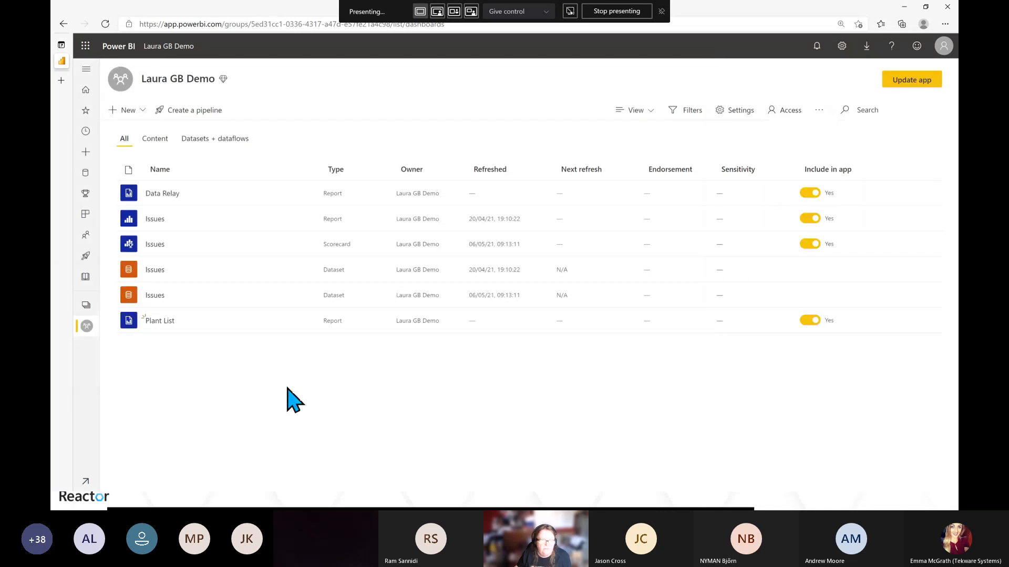
{"action": "left_click", "coordinate": [153, 321]}
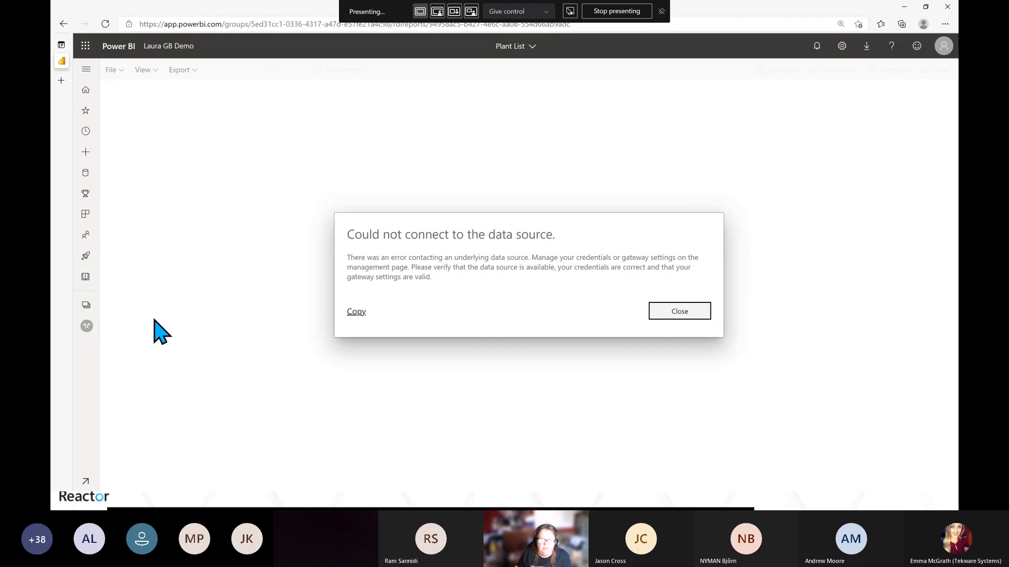
{"action": "left_click", "coordinate": [665, 316]}
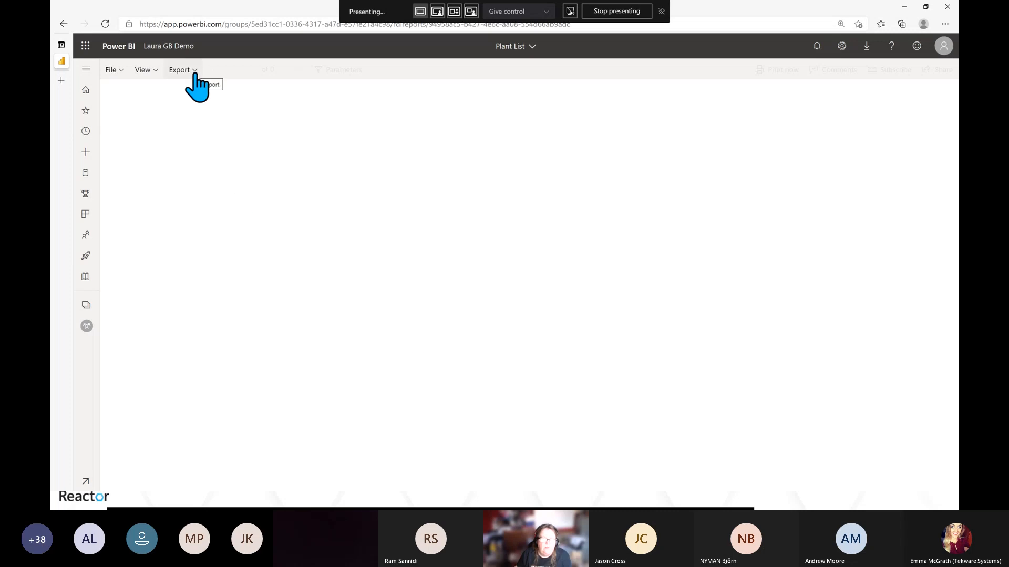
Open the Power BI settings and browse the Reports settings for the Data Relay and Plant List reports
{"action": "left_click", "coordinate": [842, 47]}
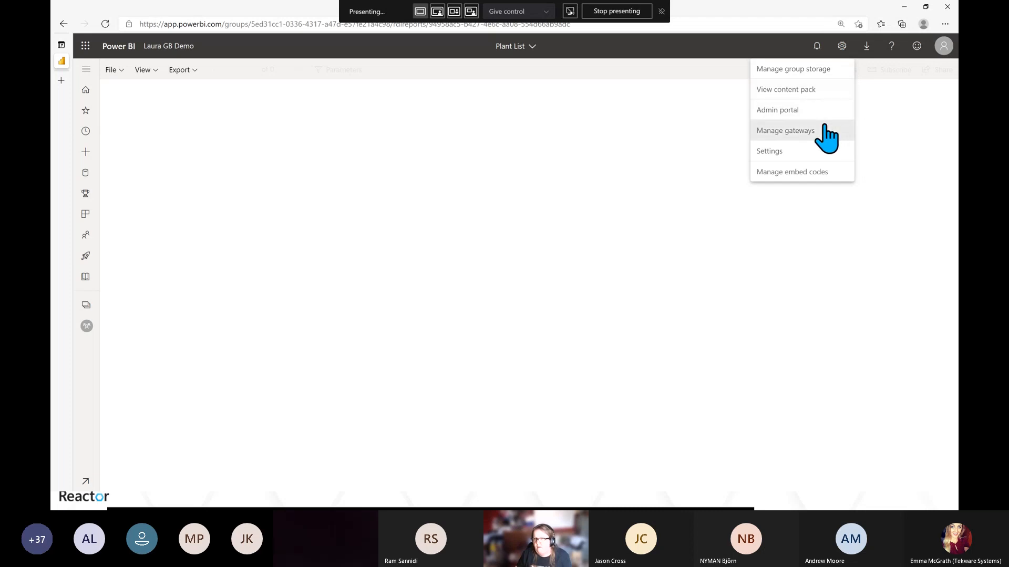
{"action": "left_click", "coordinate": [771, 151]}
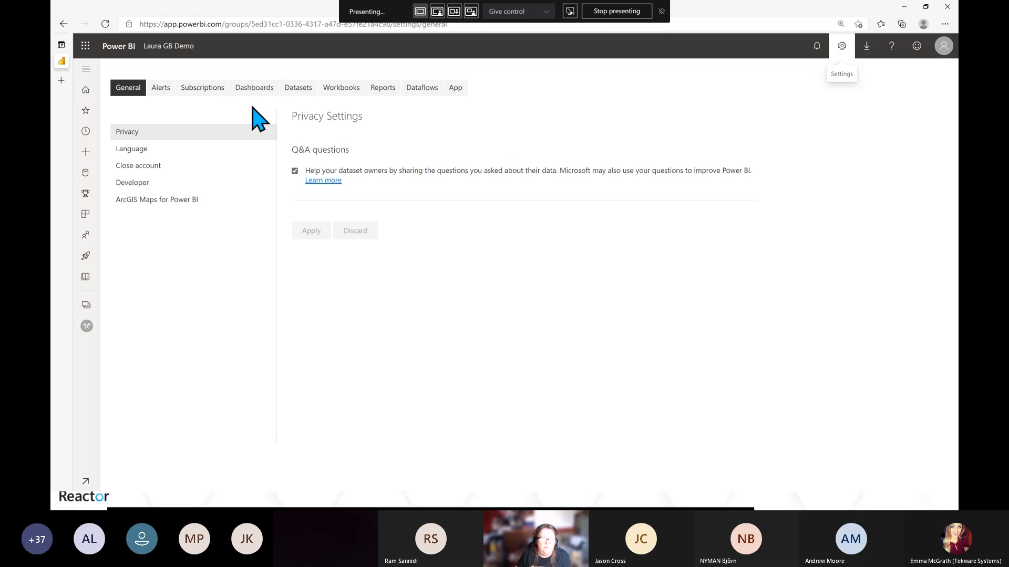
{"action": "left_click", "coordinate": [382, 88]}
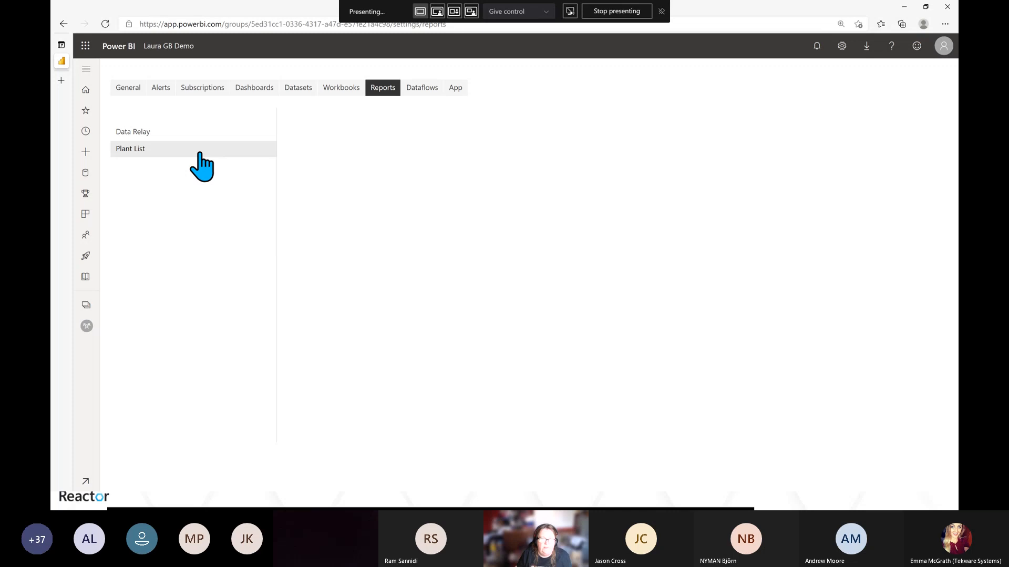
{"action": "left_click", "coordinate": [171, 135]}
{"action": "left_click", "coordinate": [161, 151]}
{"action": "right_click", "coordinate": [161, 151]}
{"action": "left_click", "coordinate": [141, 154]}
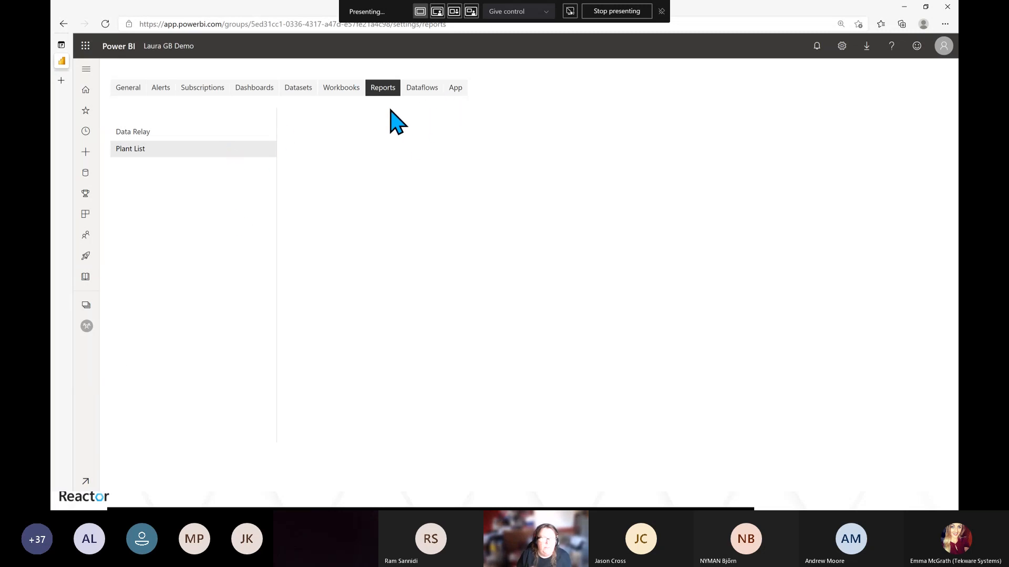
{"action": "left_click", "coordinate": [131, 89]}
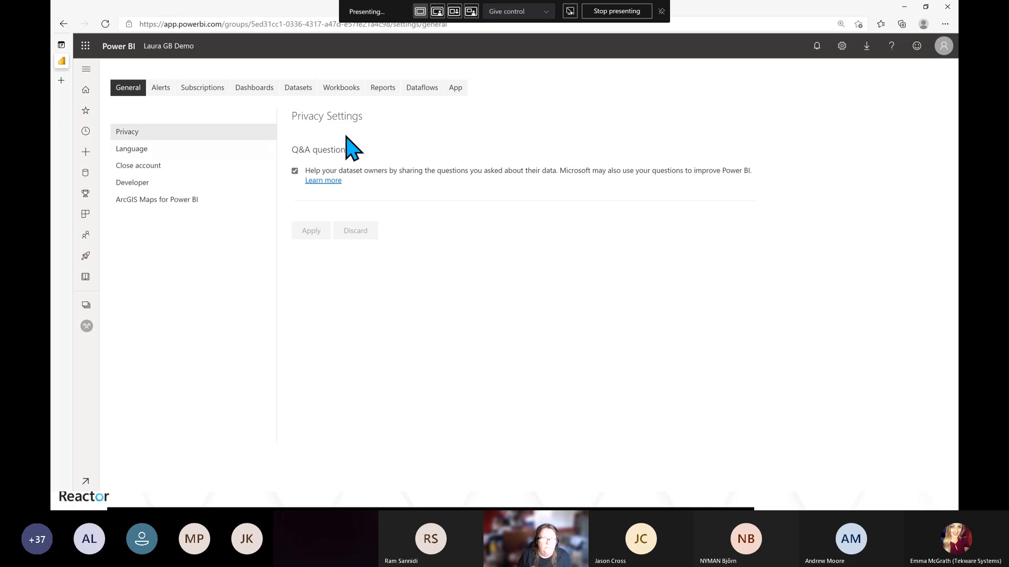
Create a new workspace named Laura GB Reactor
{"action": "left_click", "coordinate": [86, 306]}
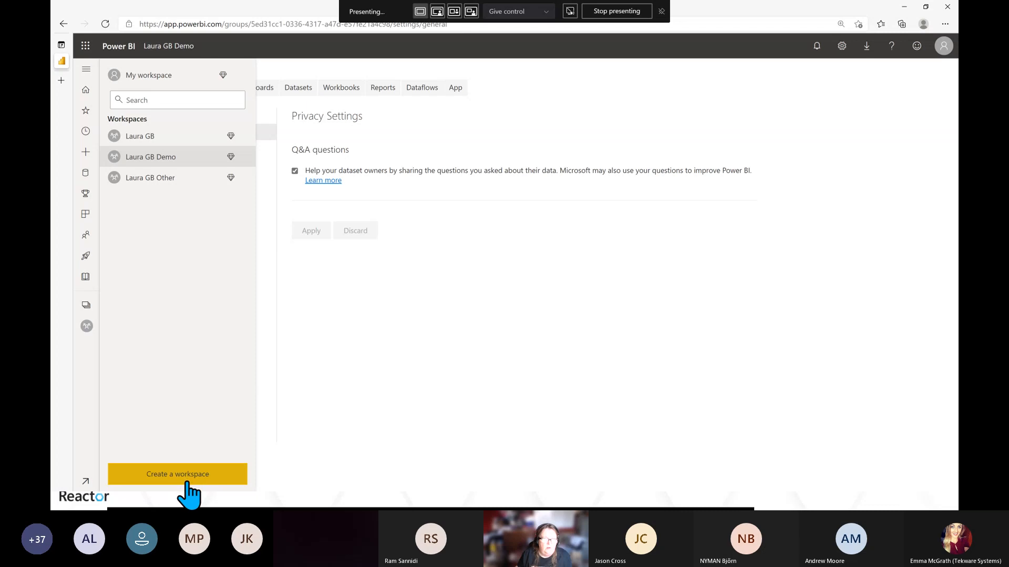
{"action": "left_click", "coordinate": [160, 178]}
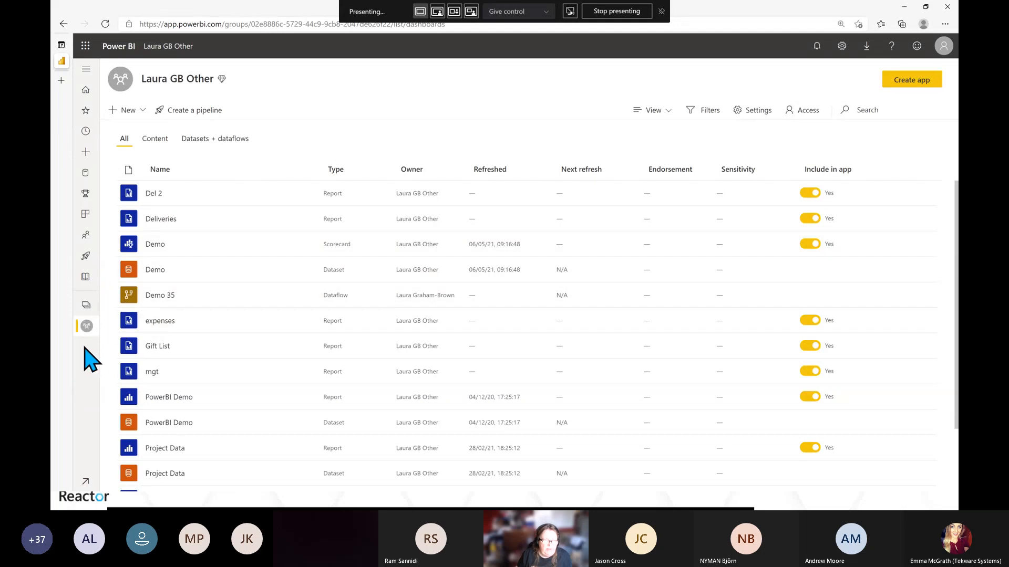
{"action": "left_click", "coordinate": [88, 318]}
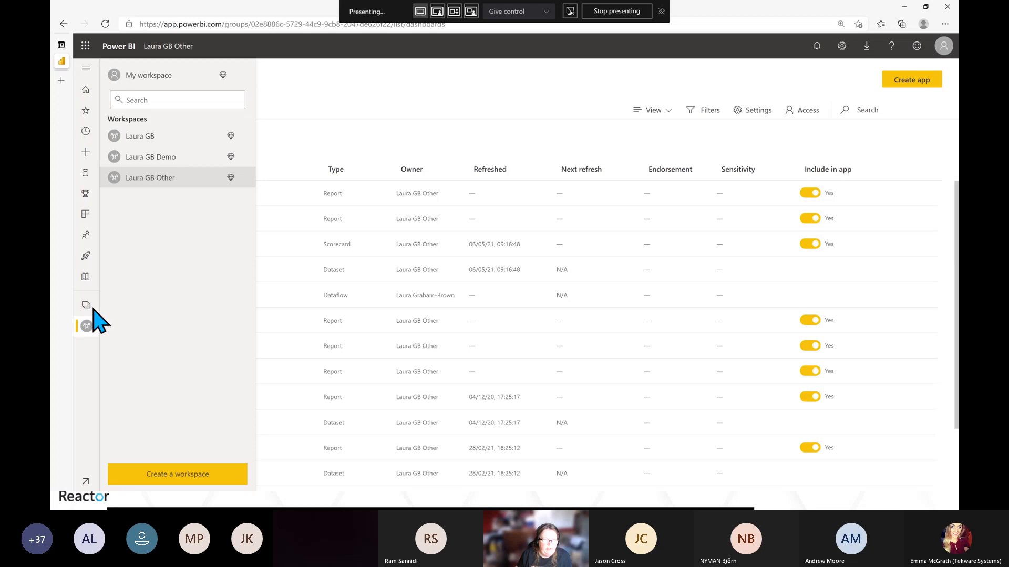
{"action": "left_click", "coordinate": [162, 474]}
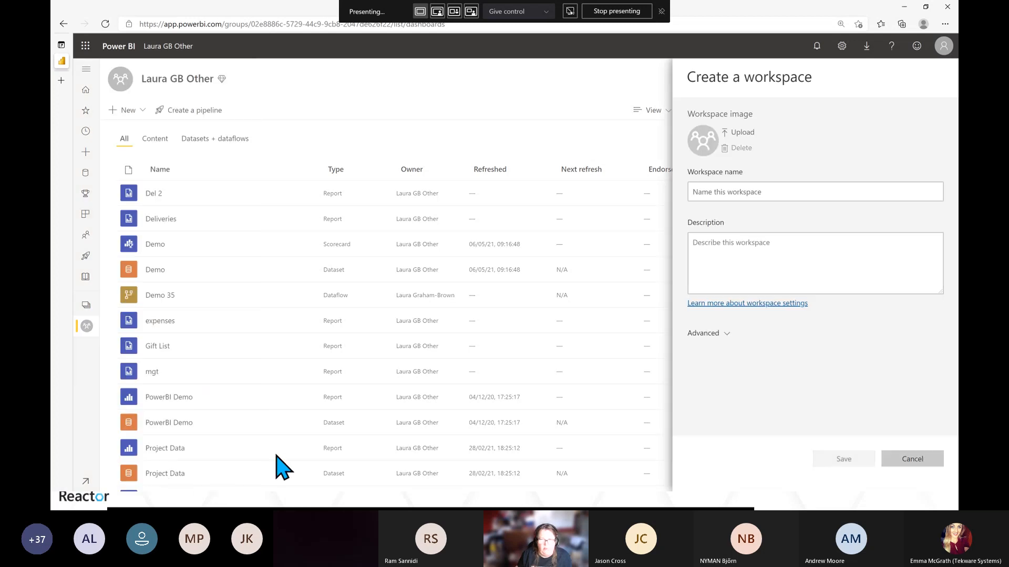
{"action": "left_click", "coordinate": [748, 190]}
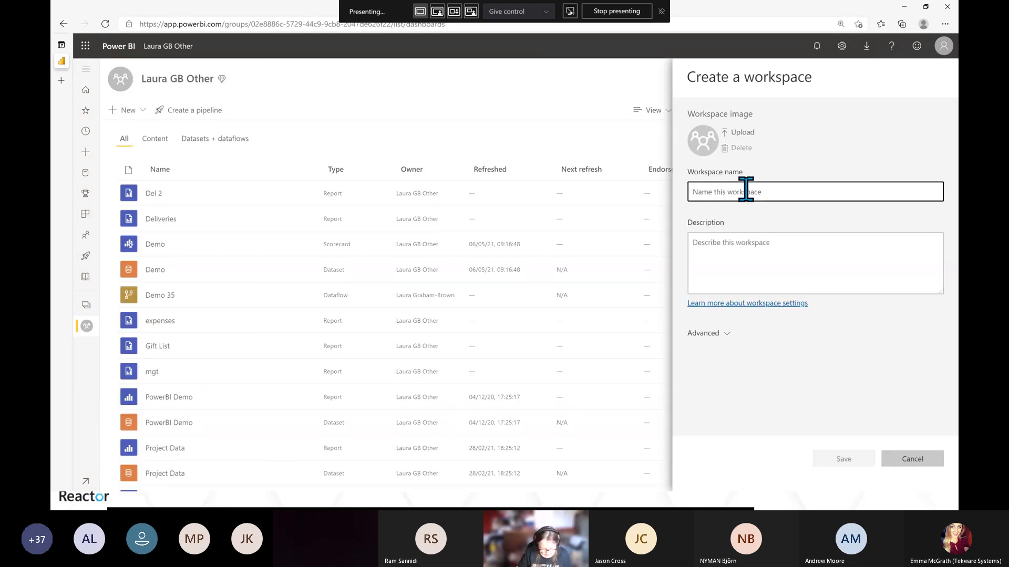
{"action": "type", "text": "Reactor"}
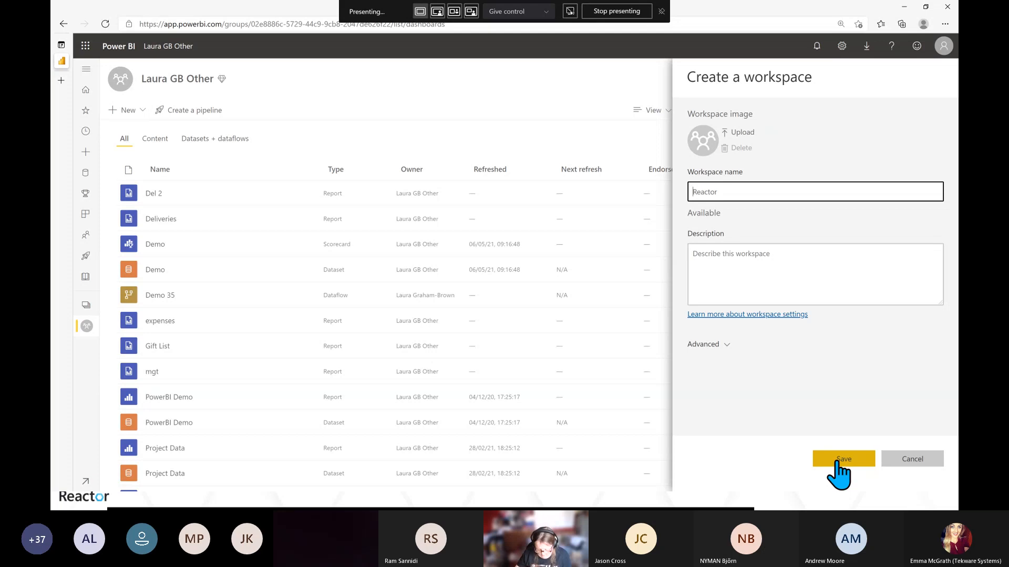
{"action": "type", "text": "Laura GB"}
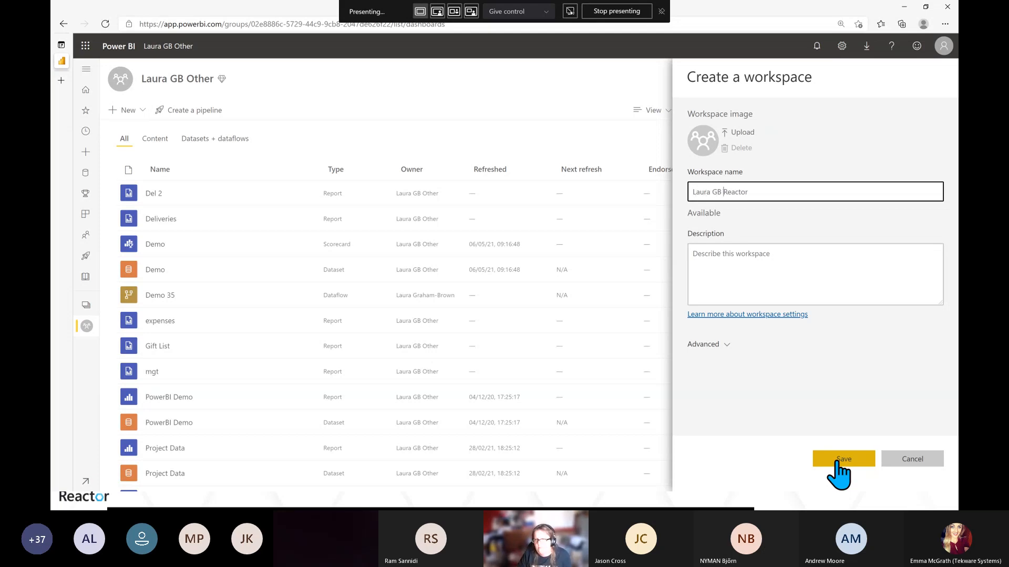
{"action": "left_click", "coordinate": [838, 463]}
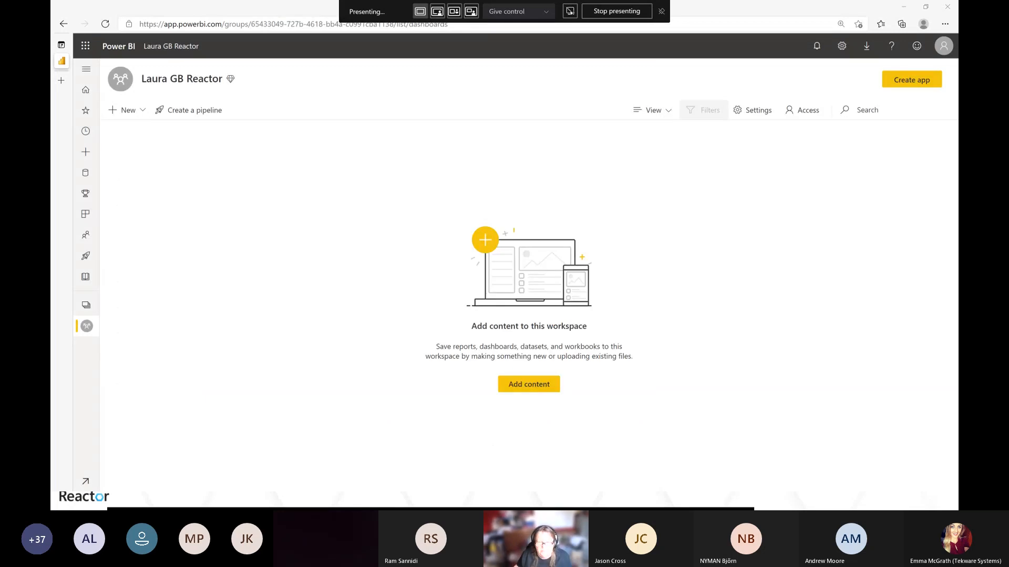
Publish the report from Report Builder to the Laura GB Reactor workspace with the file name Plants
{"action": "key", "text": "alt+Tab"}
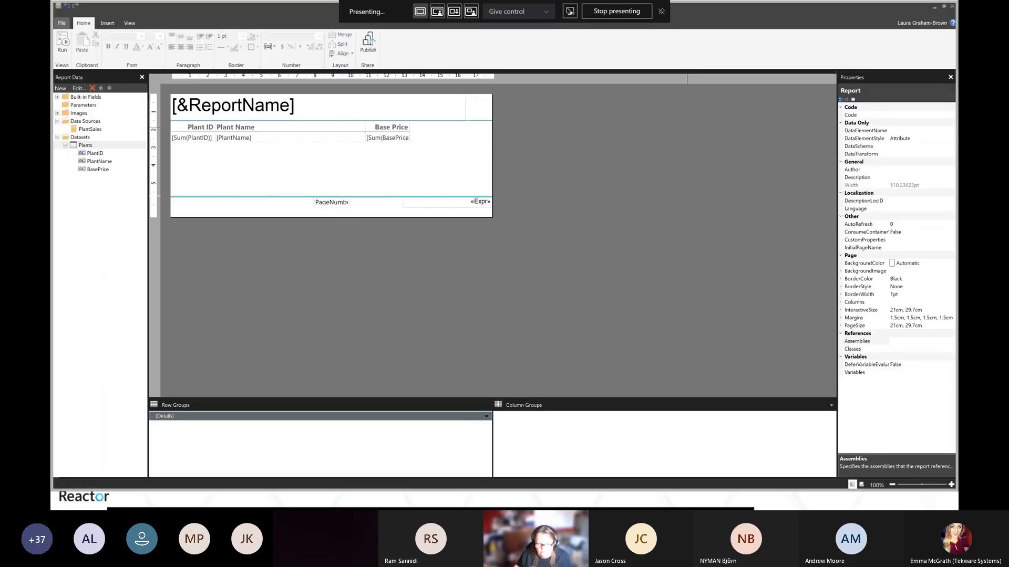
{"action": "left_click", "coordinate": [369, 48]}
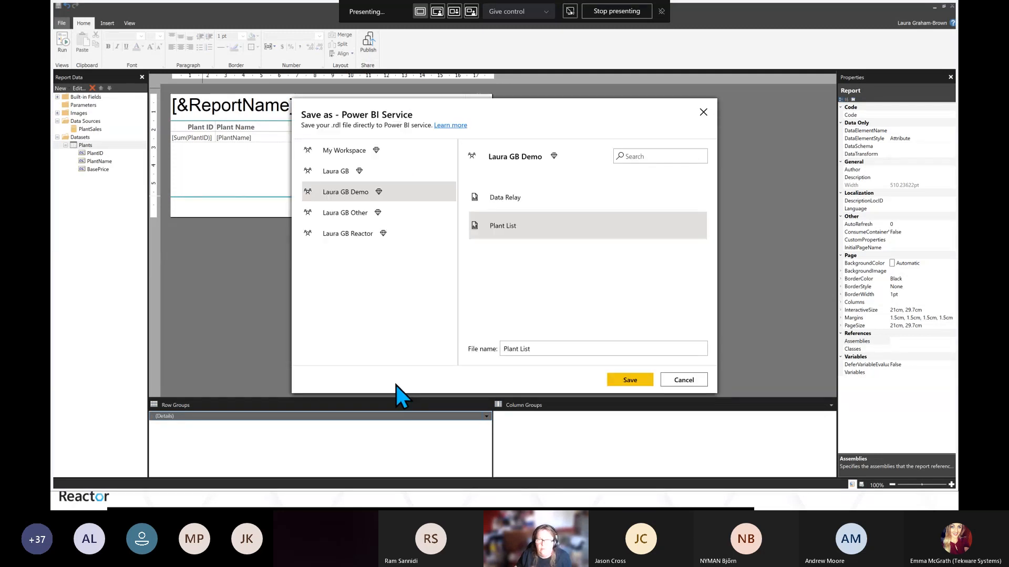
{"action": "left_click", "coordinate": [352, 235]}
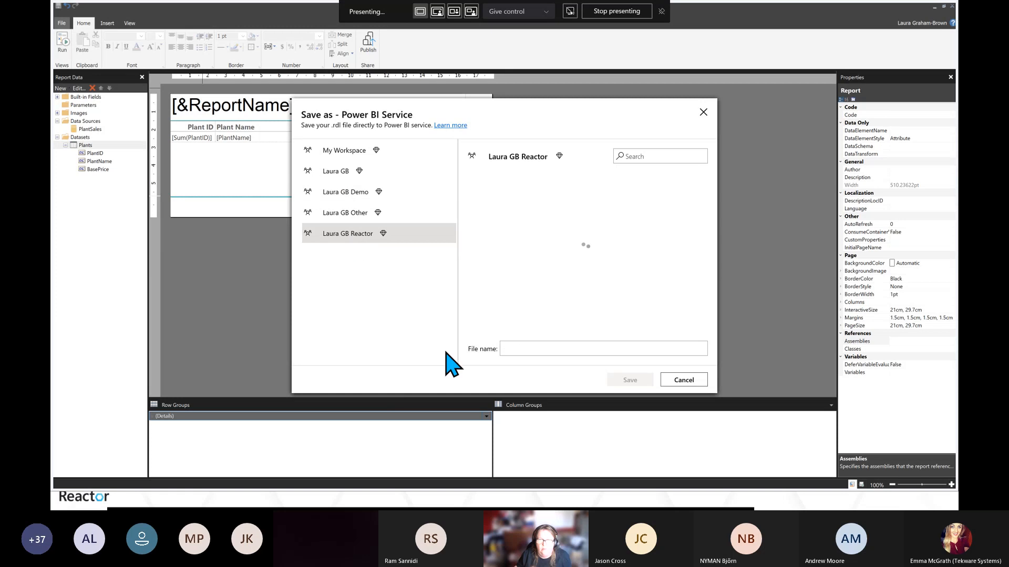
{"action": "left_click", "coordinate": [557, 350]}
{"action": "type", "text": "P"}
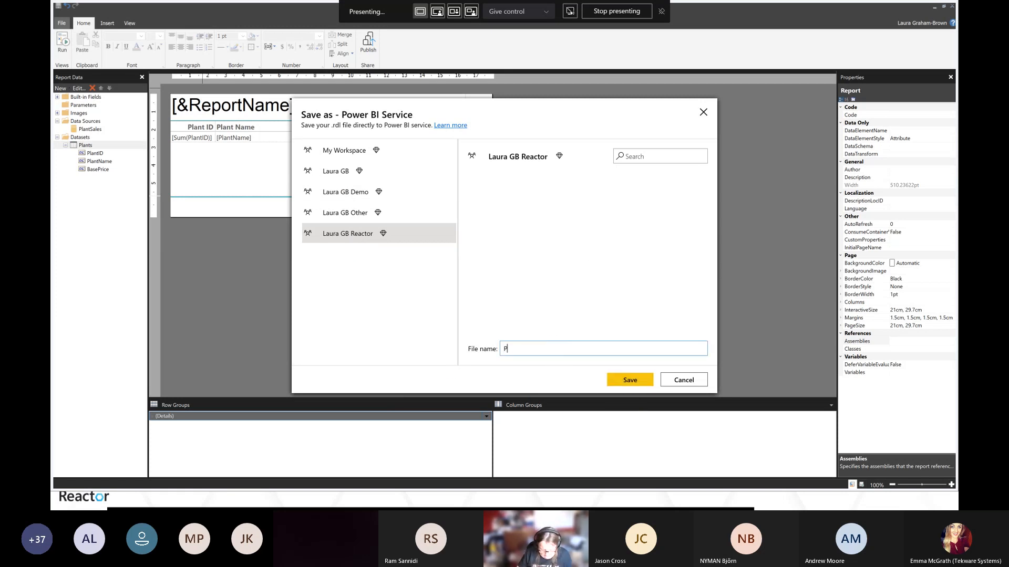
{"action": "type", "text": "lants"}
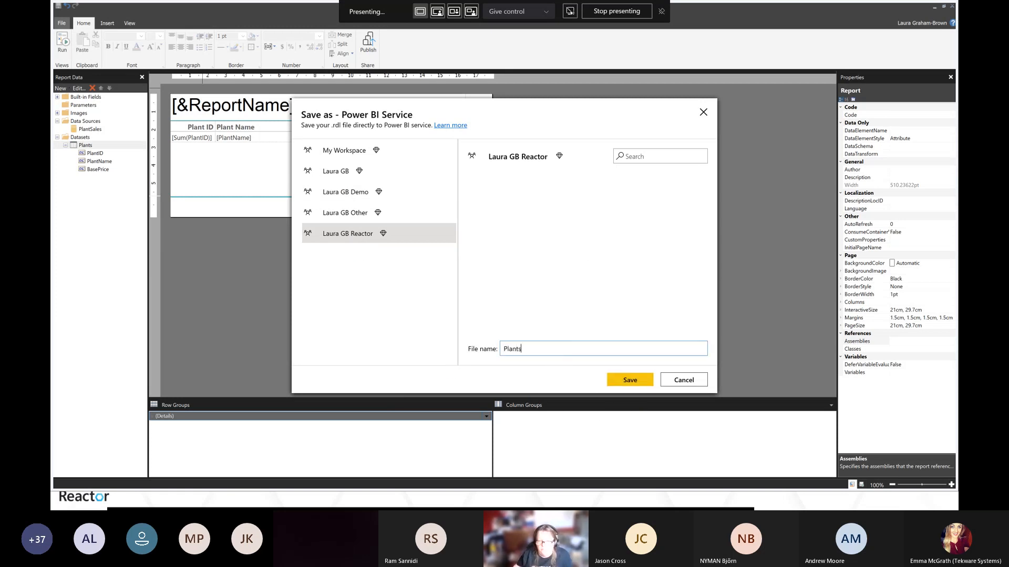
{"action": "left_click", "coordinate": [628, 380]}
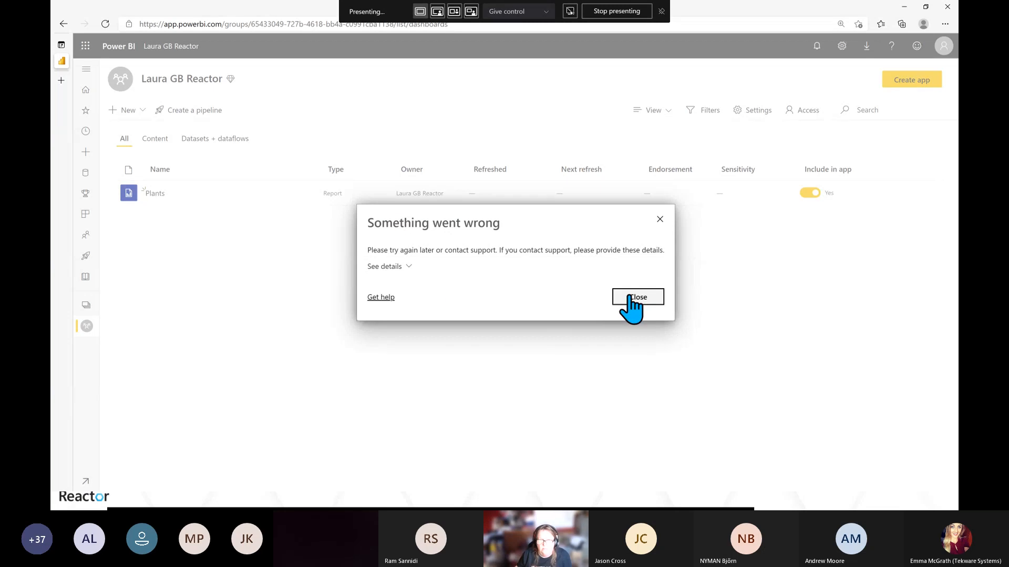
Expand the error details, close the dialog, and open the published Plants report, closing its connection error
{"action": "left_click", "coordinate": [386, 267]}
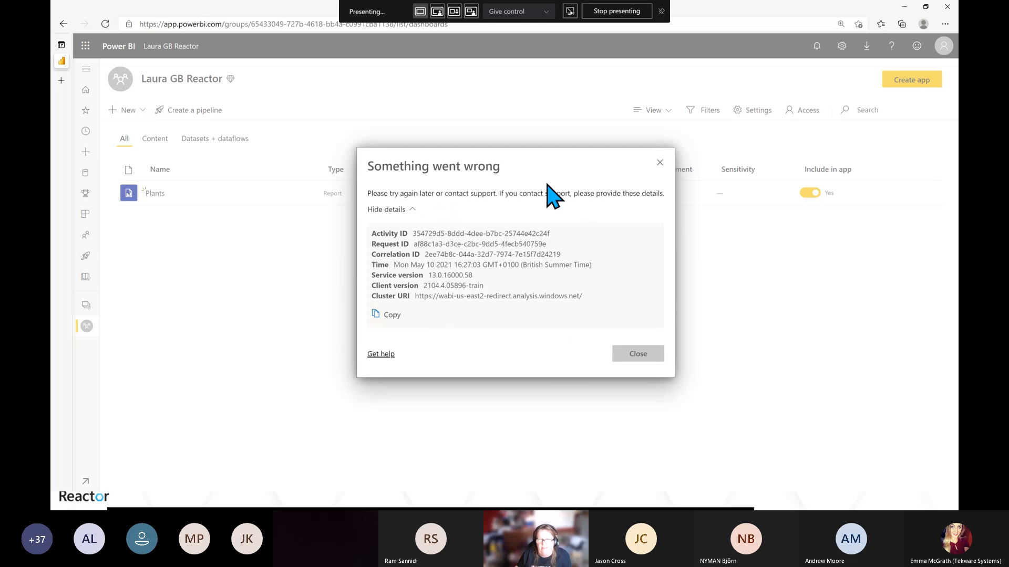
{"action": "left_click", "coordinate": [638, 356]}
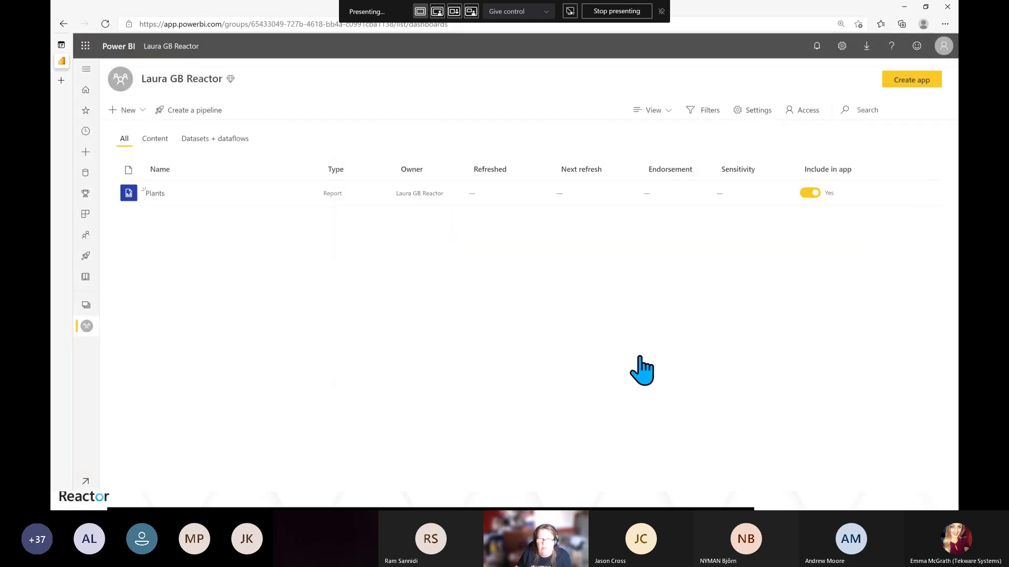
{"action": "left_click", "coordinate": [153, 194]}
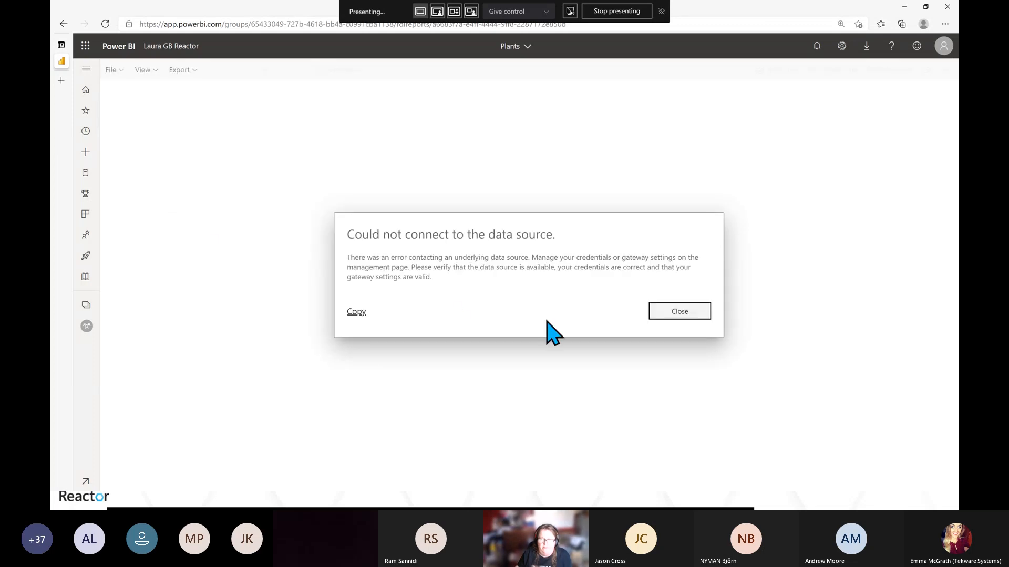
{"action": "left_click", "coordinate": [675, 315]}
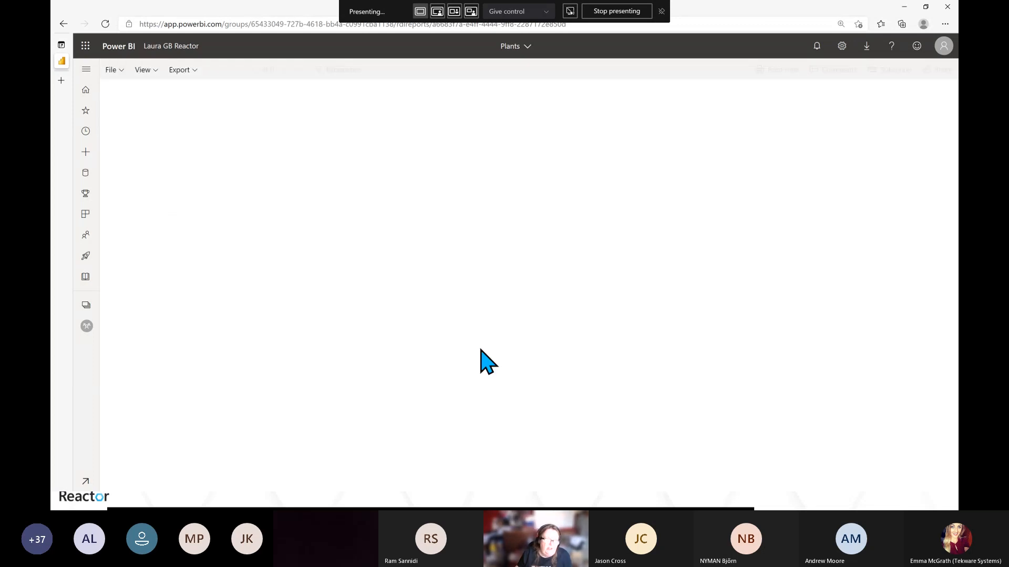
Open the Data Relay report in the Laura GB Demo workspace and switch it to Page view
{"action": "left_click", "coordinate": [86, 307]}
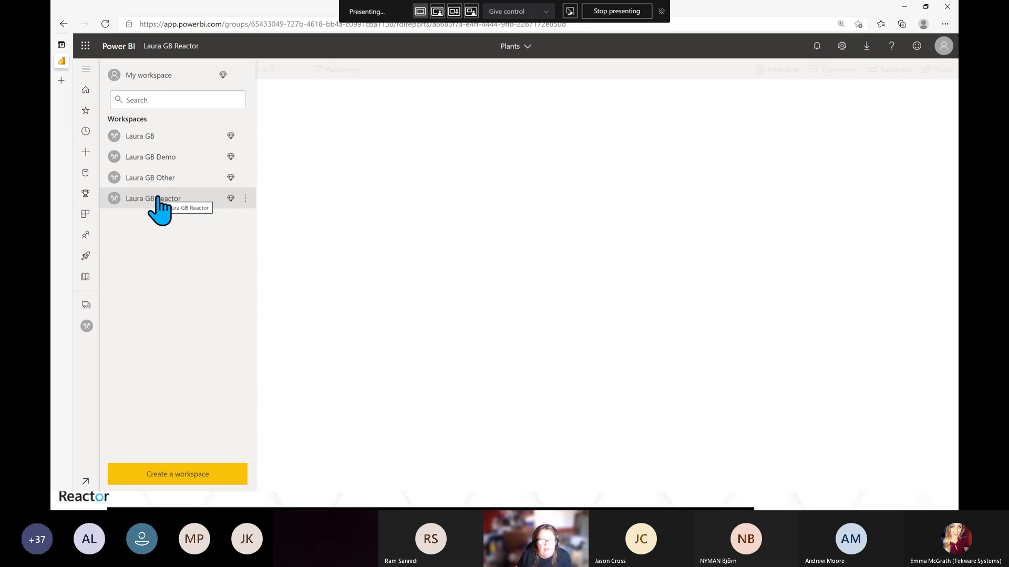
{"action": "left_click", "coordinate": [155, 159]}
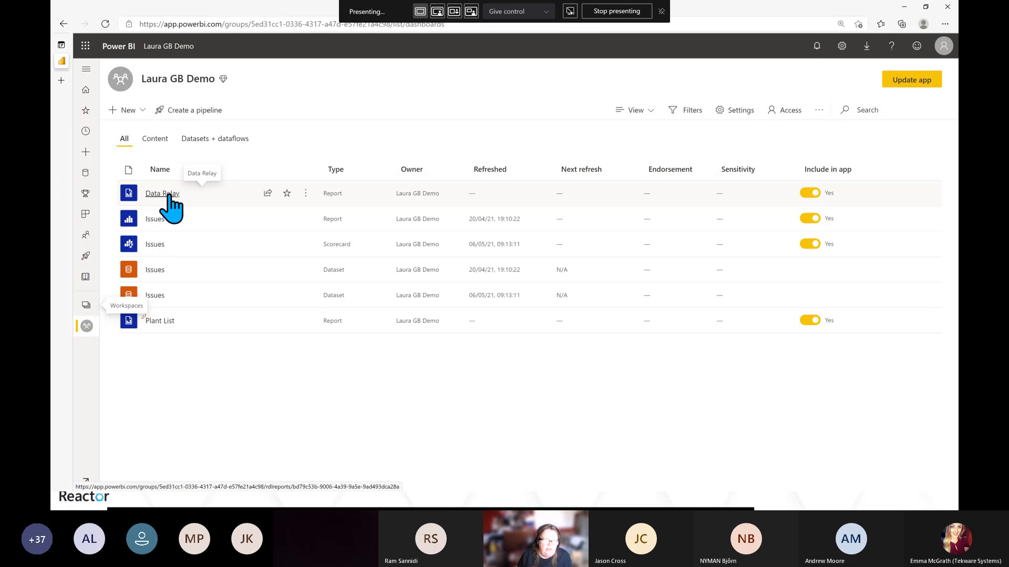
{"action": "left_click", "coordinate": [167, 194]}
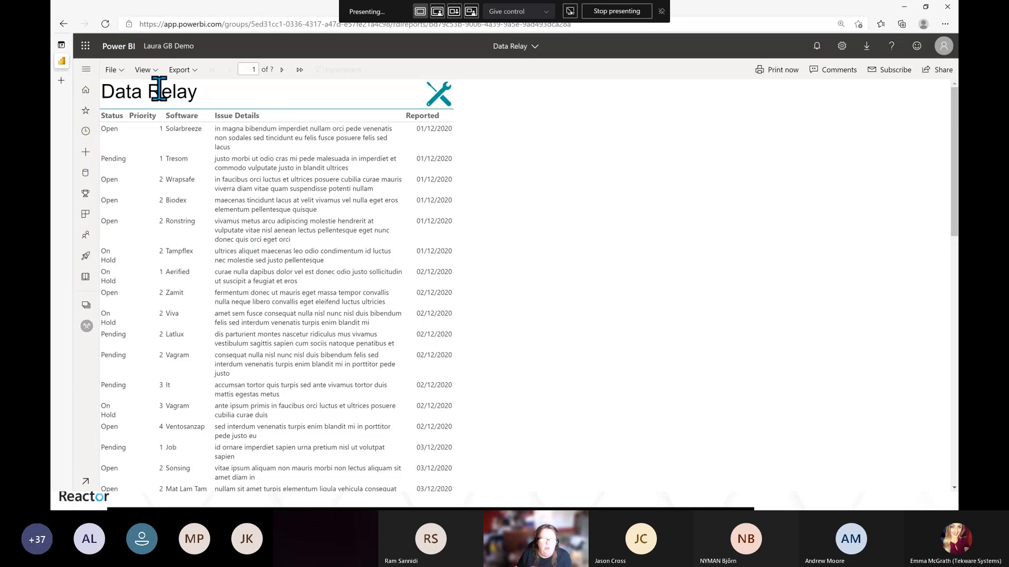
{"action": "left_click", "coordinate": [155, 72]}
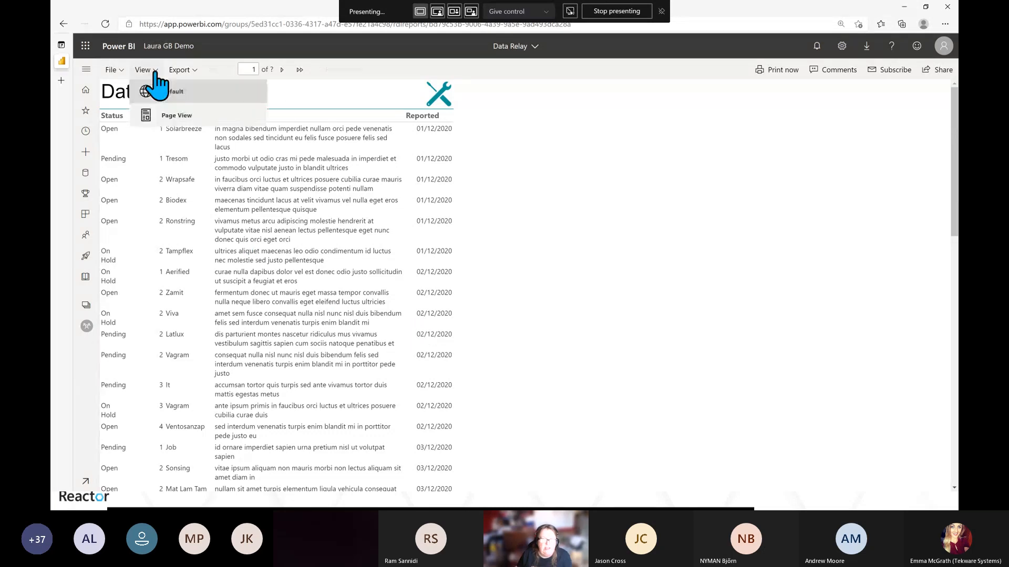
{"action": "left_click", "coordinate": [181, 115]}
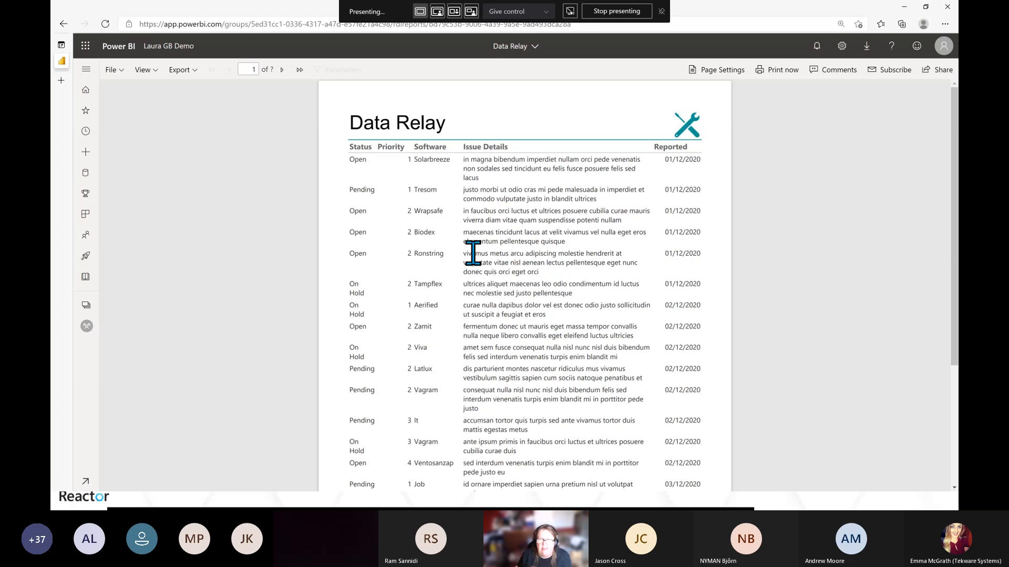
Scroll through the Data Relay report pages and return to Report Builder
{"action": "scroll", "coordinate": [473, 254], "scroll_direction": "down", "scroll_amount": 2}
{"action": "scroll", "coordinate": [461, 230], "scroll_direction": "up", "scroll_amount": 2}
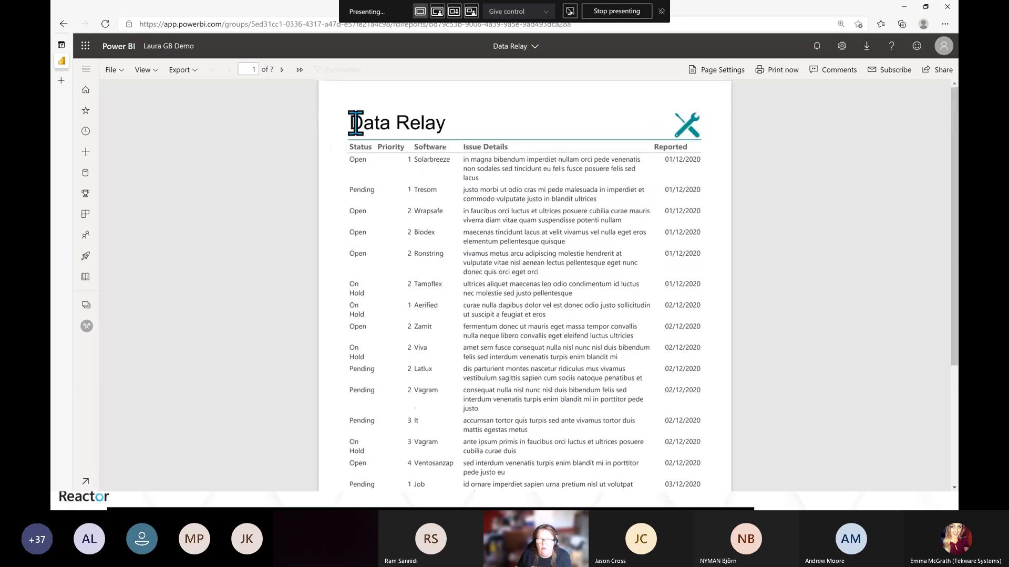
{"action": "scroll", "coordinate": [486, 312], "scroll_direction": "down", "scroll_amount": 3}
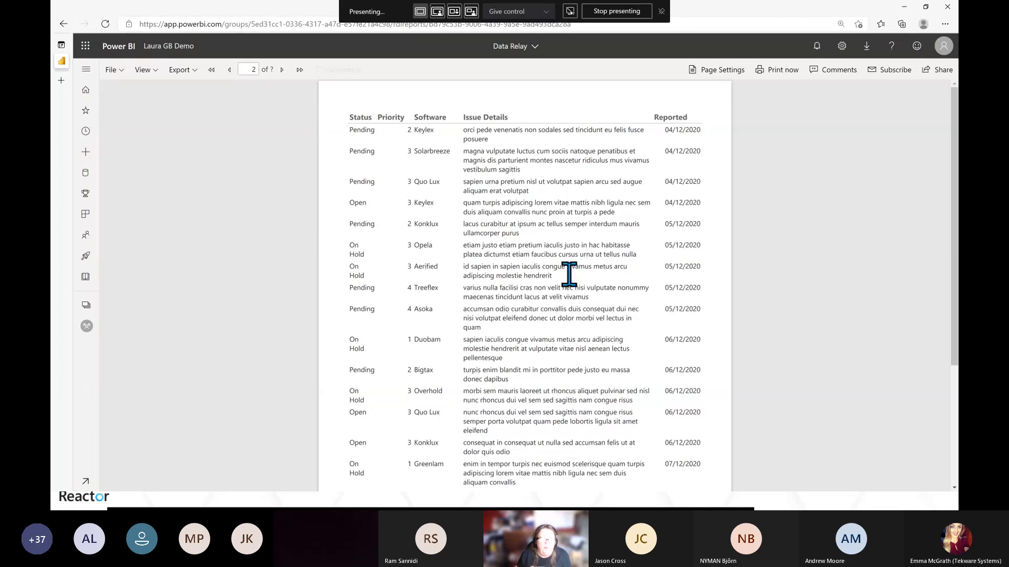
{"action": "key", "text": "alt+Tab"}
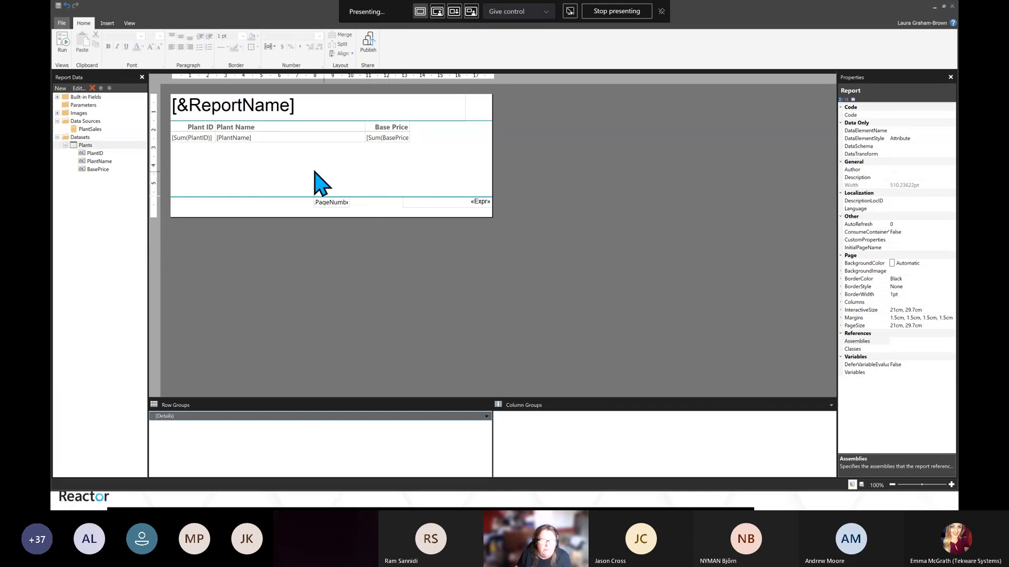
Run the report, move to its second page, and return to design view
{"action": "left_click", "coordinate": [65, 46]}
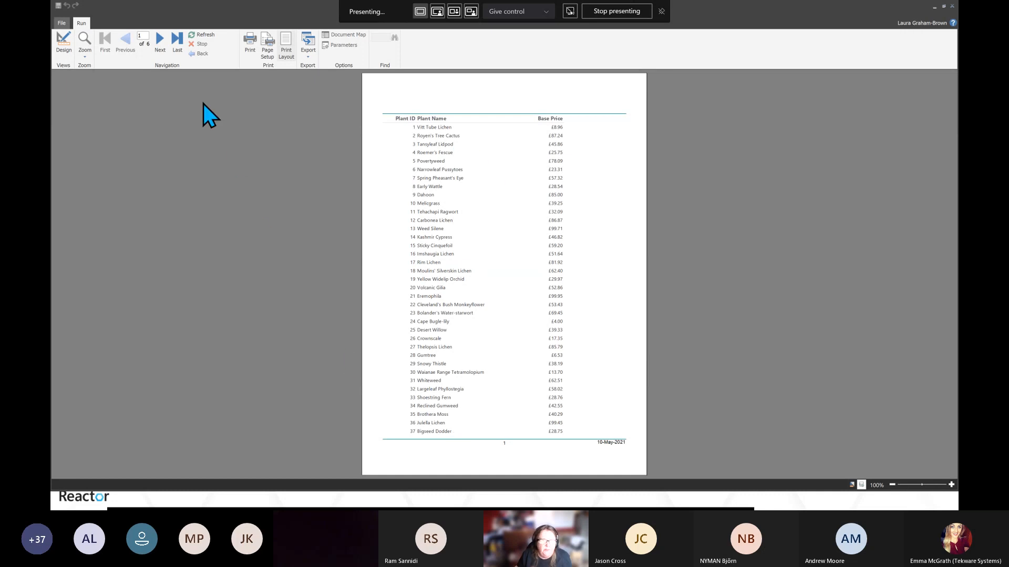
{"action": "left_click", "coordinate": [160, 37]}
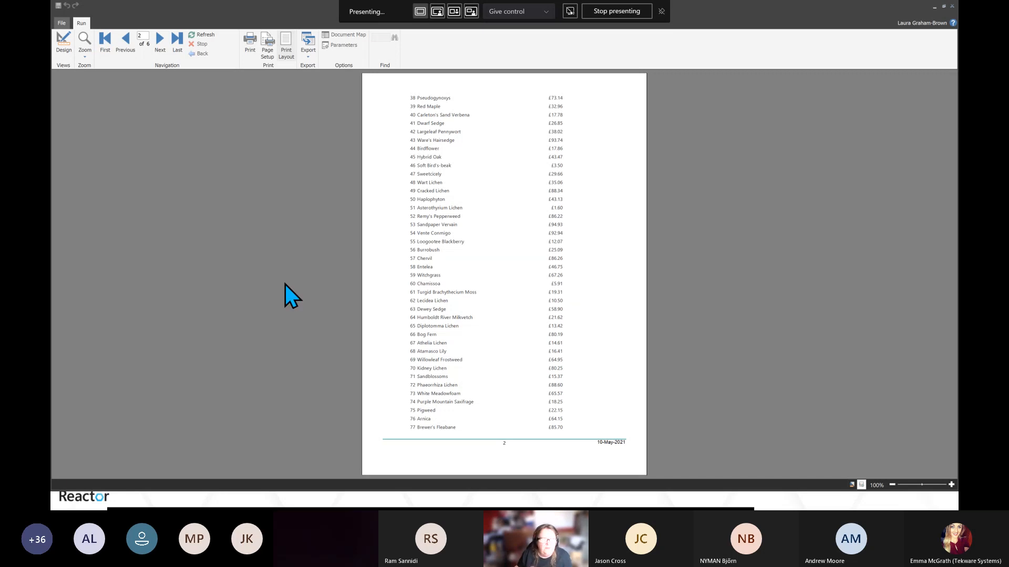
{"action": "left_click", "coordinate": [64, 50]}
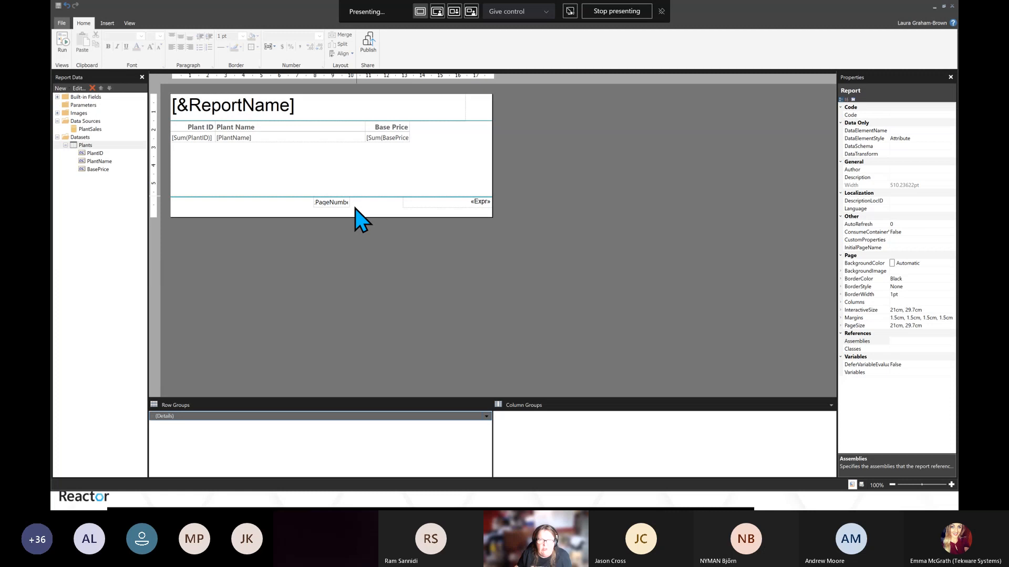
{"action": "left_click", "coordinate": [264, 138]}
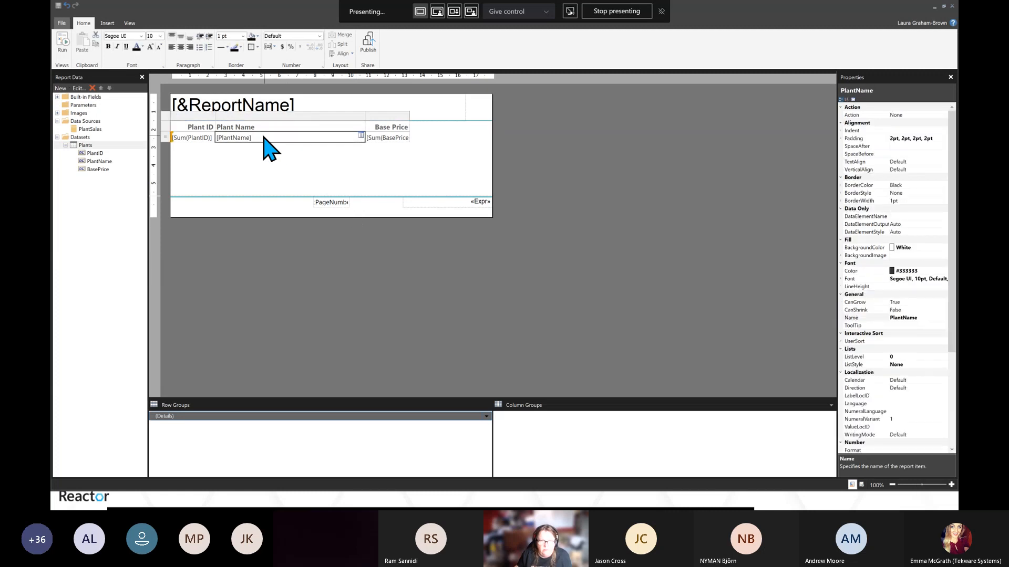
{"action": "left_click", "coordinate": [84, 147]}
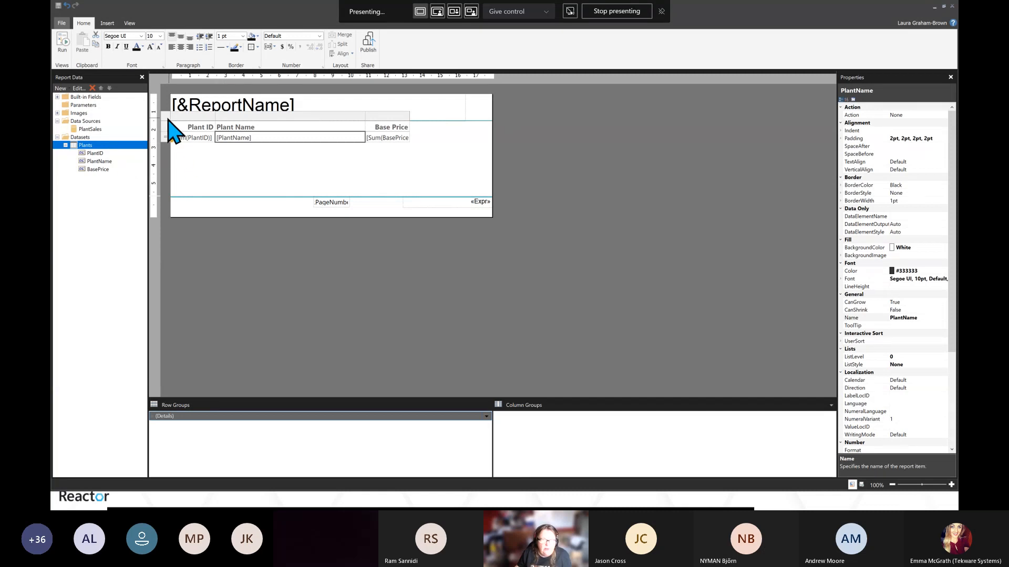
{"action": "left_click", "coordinate": [168, 122]}
{"action": "left_click", "coordinate": [226, 137]}
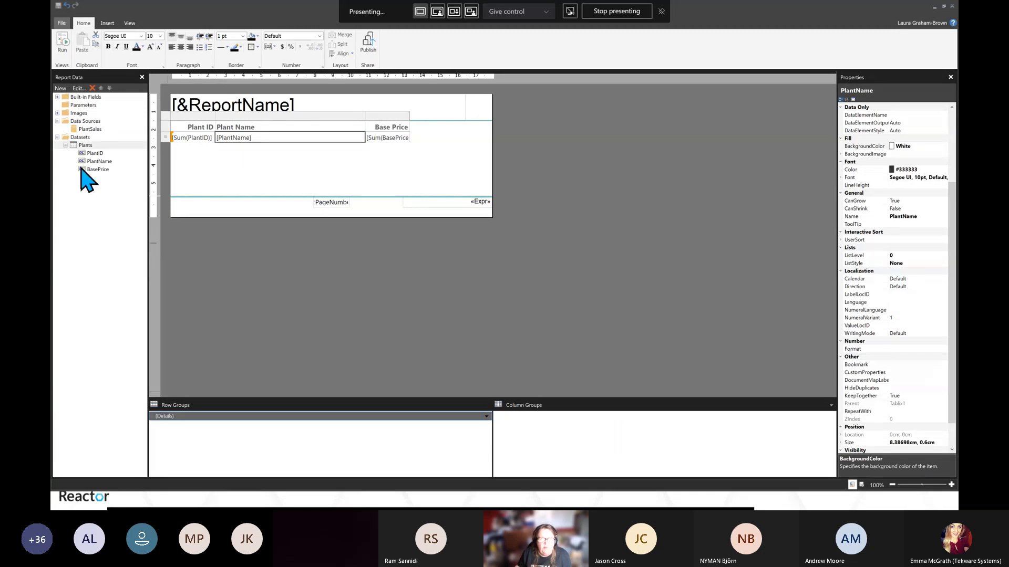
{"action": "left_click", "coordinate": [131, 22]}
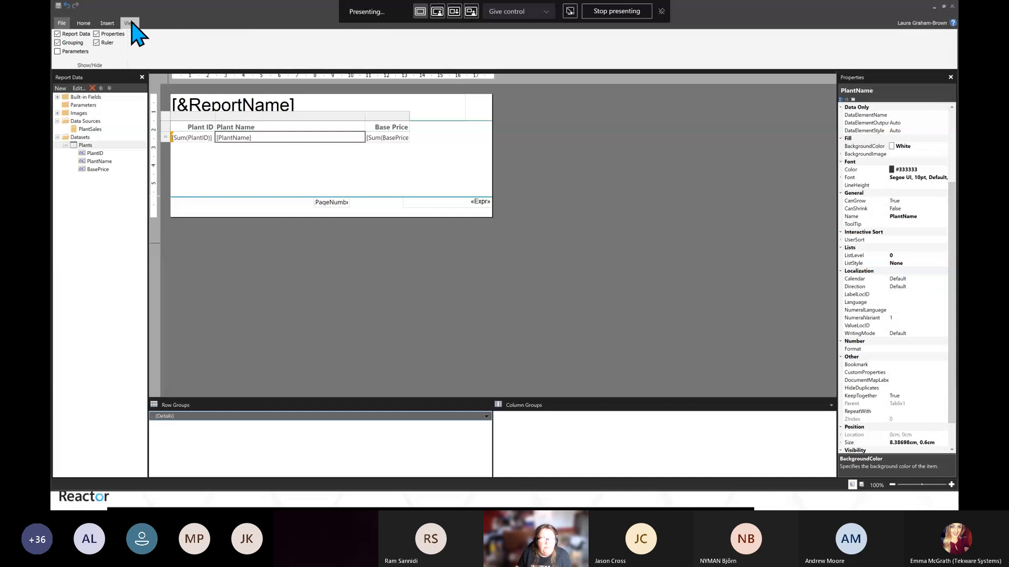
{"action": "left_click", "coordinate": [57, 44]}
{"action": "left_click", "coordinate": [57, 43]}
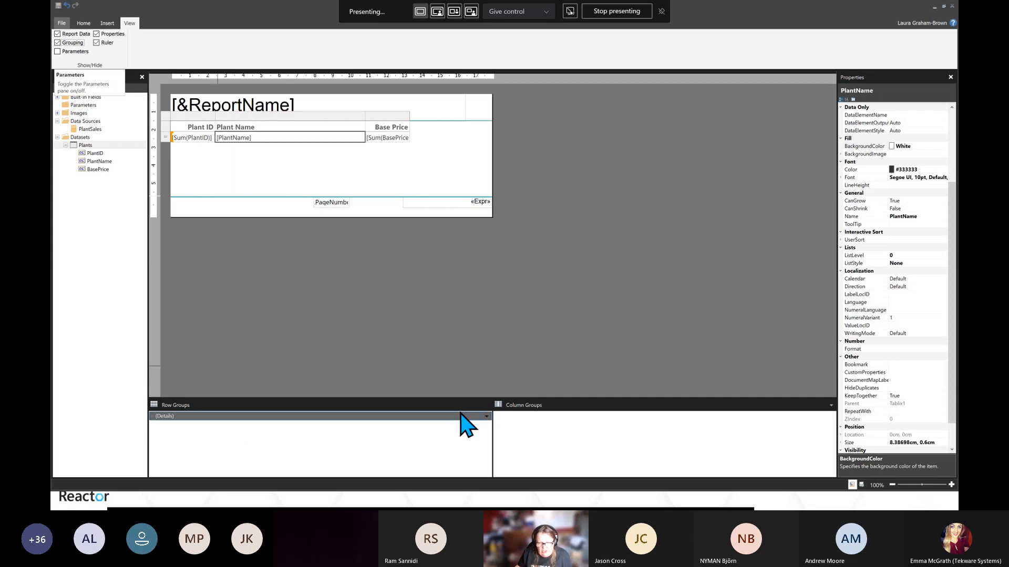
Sort the Details row group by PlantName, then by BasePrice, both A to Z
{"action": "left_click", "coordinate": [487, 416]}
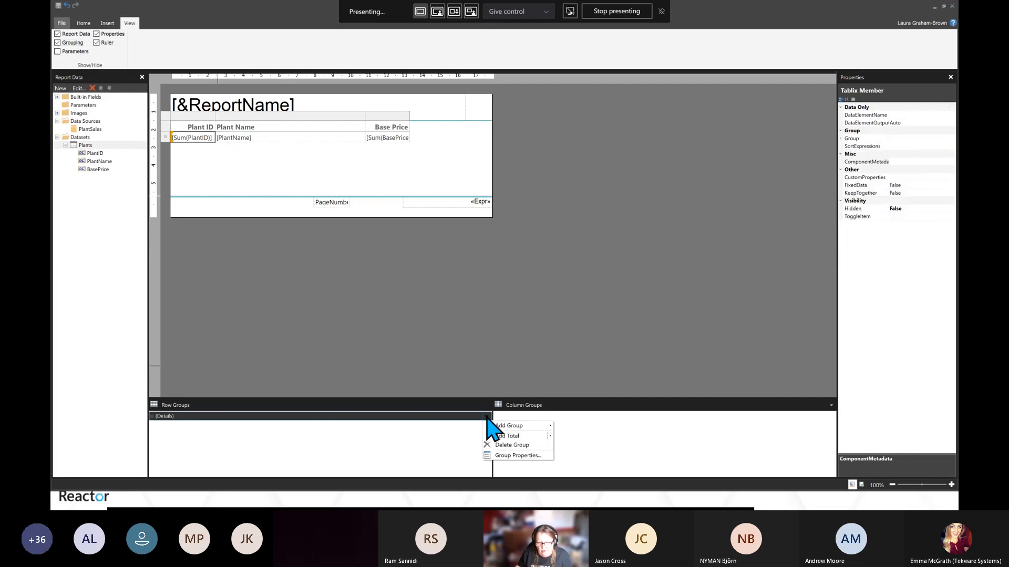
{"action": "left_click", "coordinate": [505, 456]}
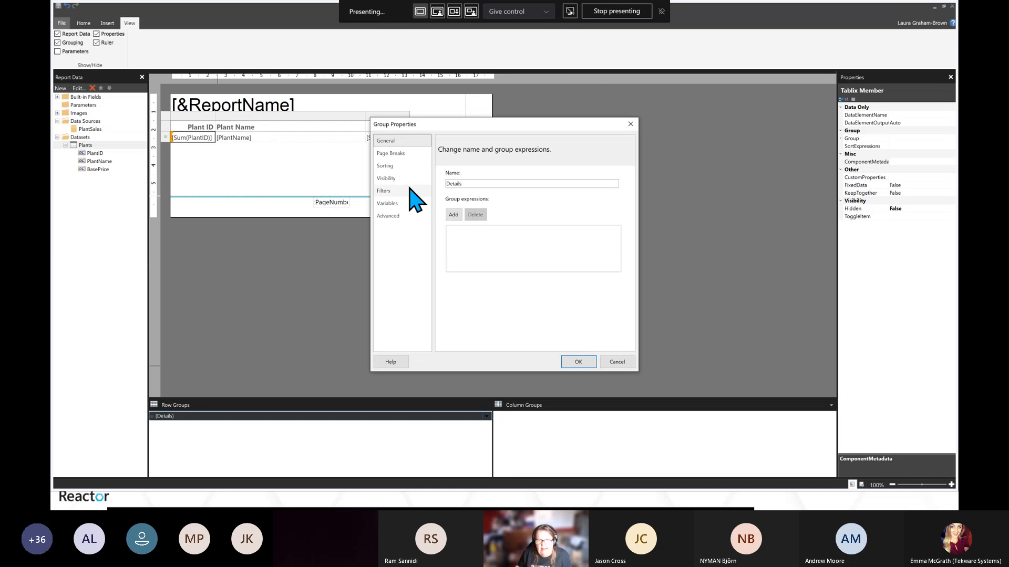
{"action": "left_click", "coordinate": [386, 167]}
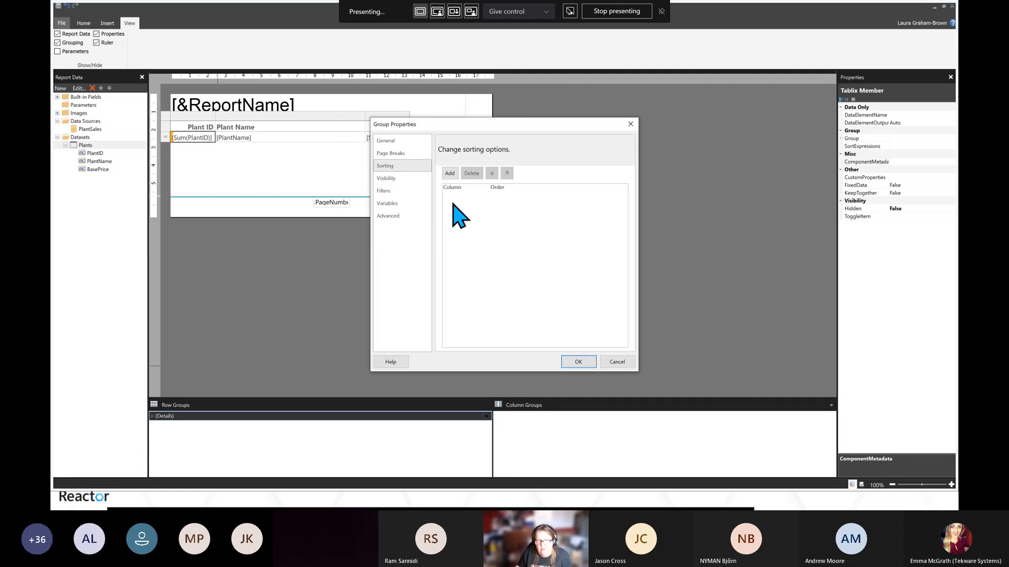
{"action": "left_click", "coordinate": [450, 175]}
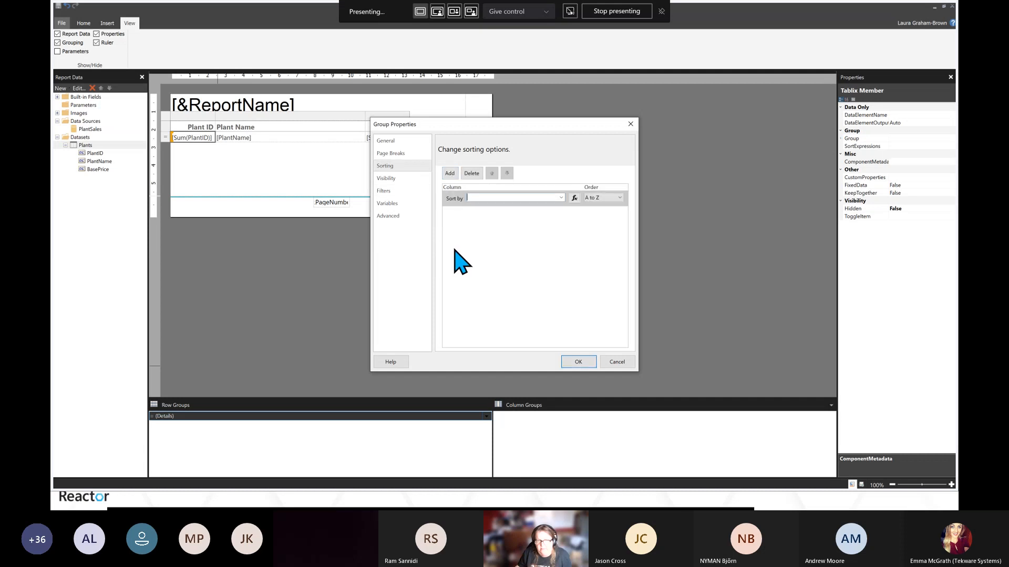
{"action": "left_click", "coordinate": [562, 199]}
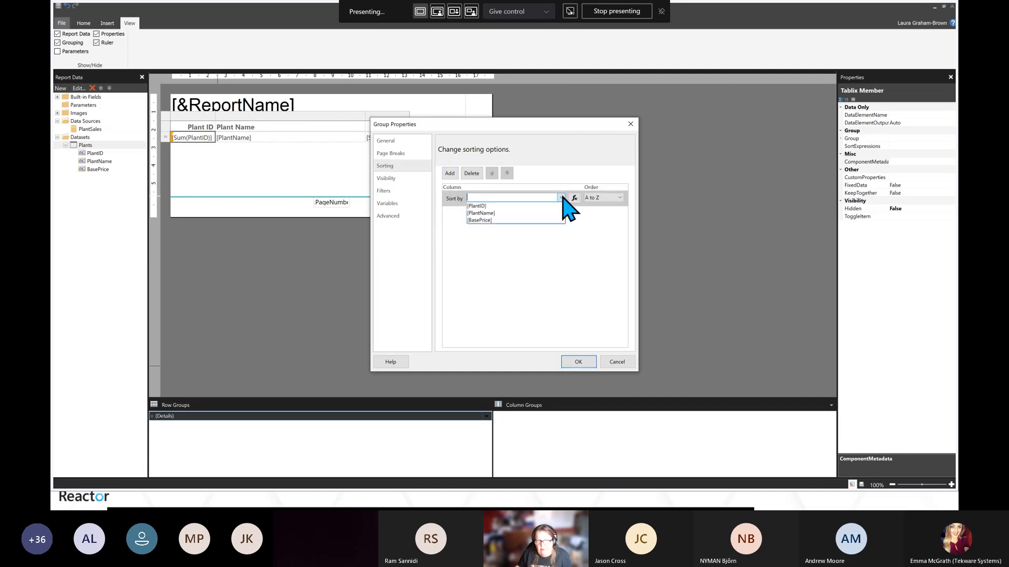
{"action": "left_click", "coordinate": [505, 213]}
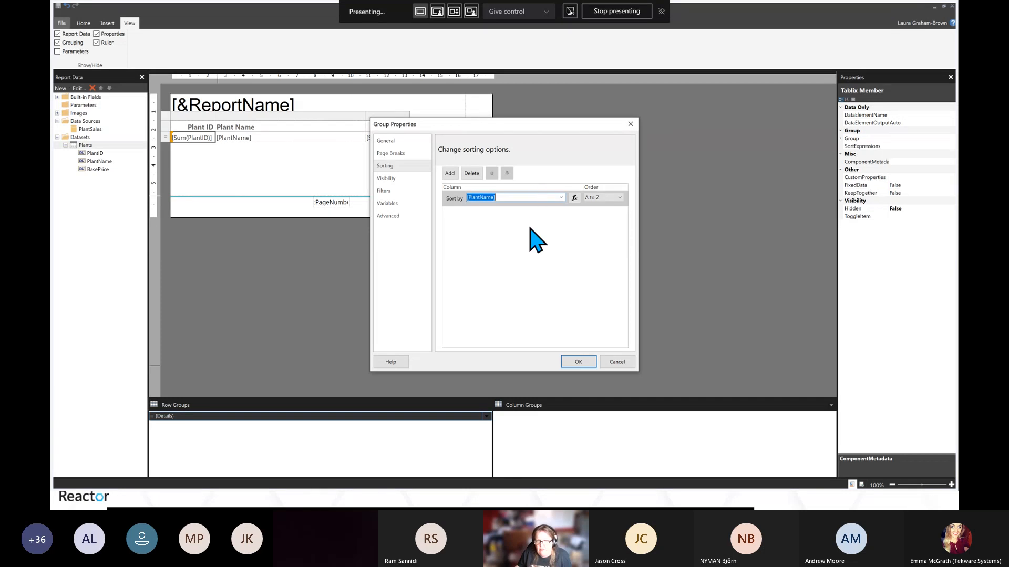
{"action": "left_click", "coordinate": [450, 174]}
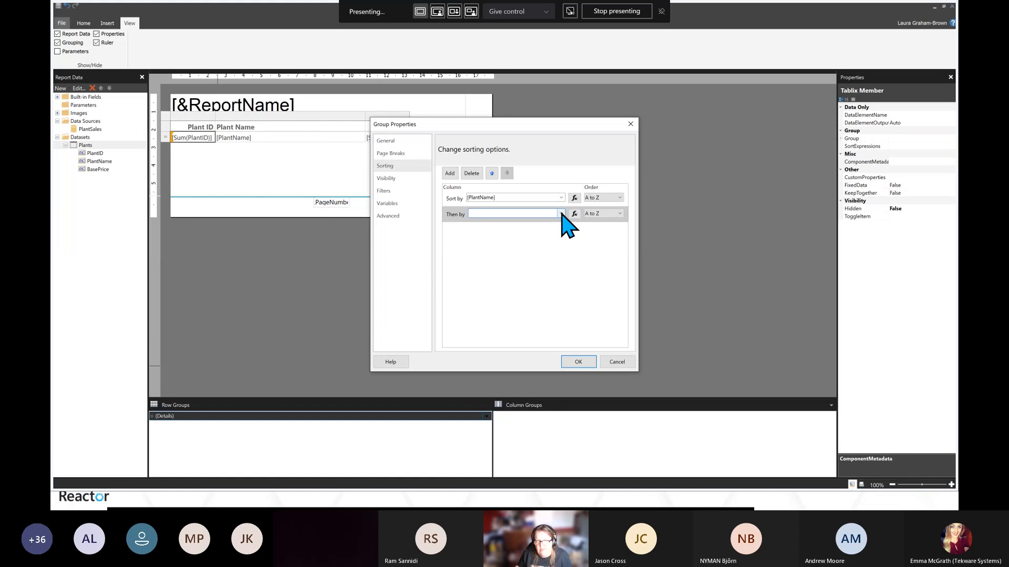
{"action": "left_click", "coordinate": [562, 213]}
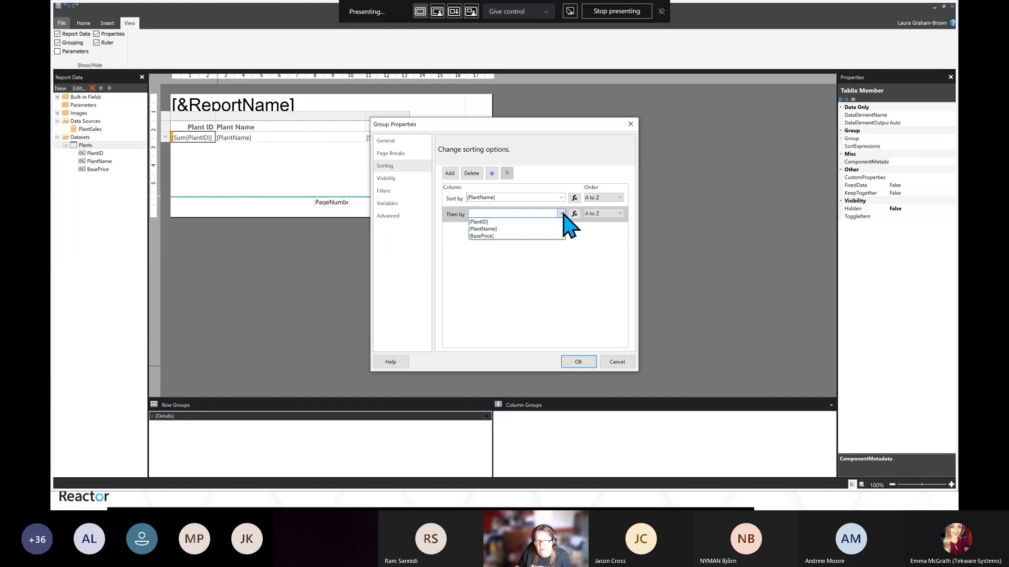
{"action": "left_click", "coordinate": [481, 236]}
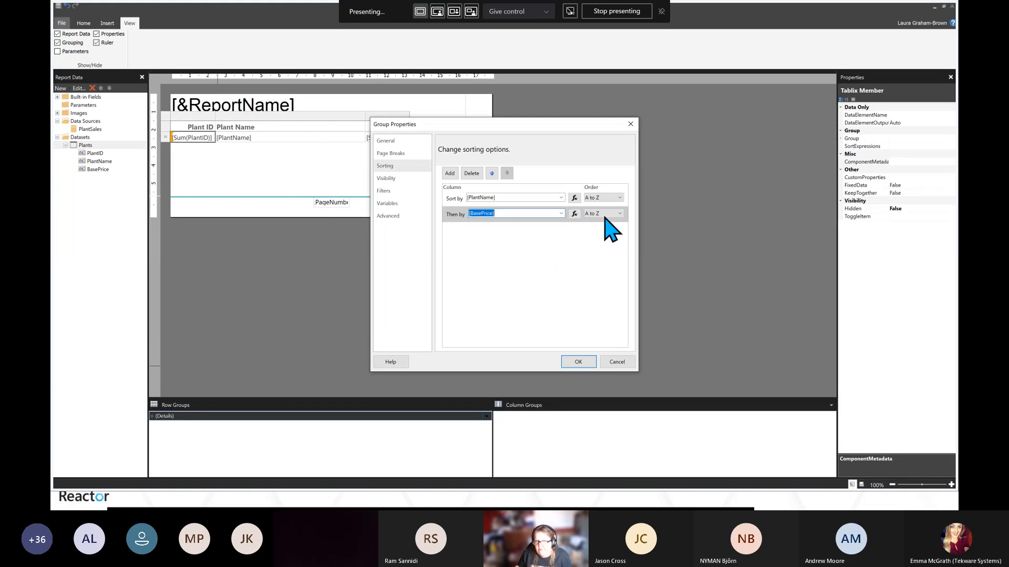
{"action": "left_click", "coordinate": [602, 199]}
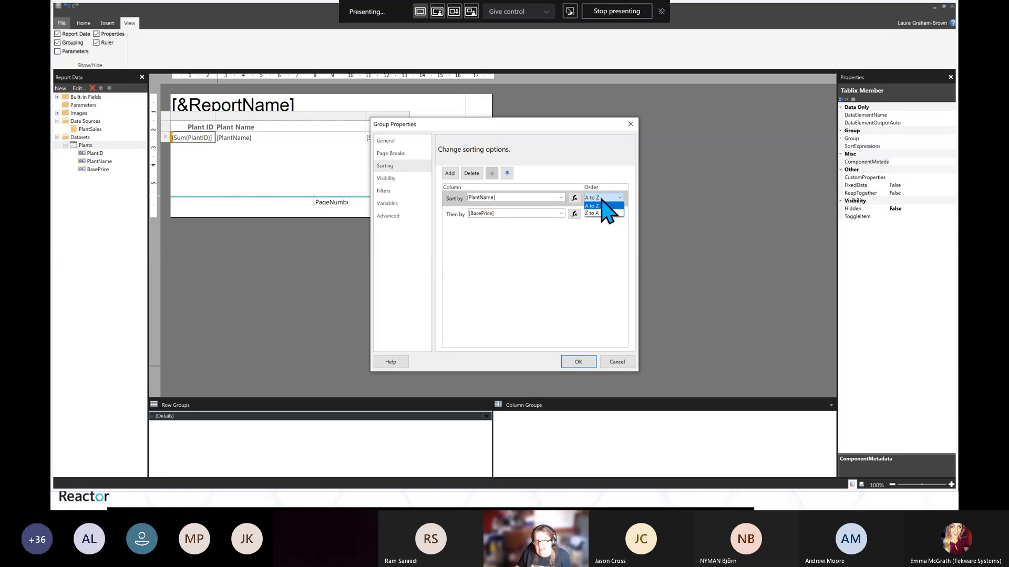
{"action": "left_click", "coordinate": [602, 204]}
{"action": "left_click", "coordinate": [602, 214]}
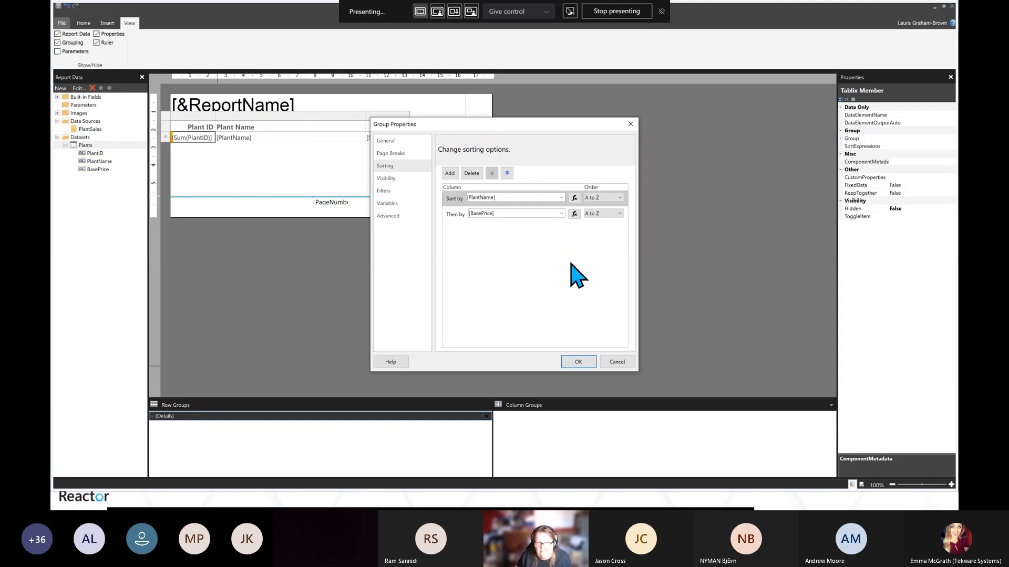
{"action": "left_click", "coordinate": [578, 362]}
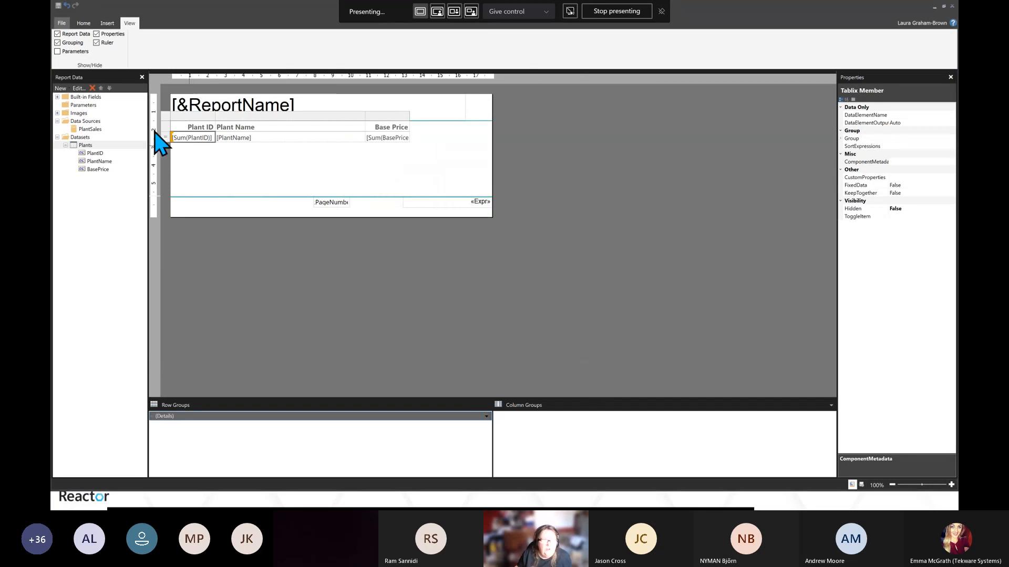
Run the report to check the sorted plant list on pages 1 and 2, then return to design
{"action": "left_click", "coordinate": [83, 24]}
{"action": "left_click", "coordinate": [63, 43]}
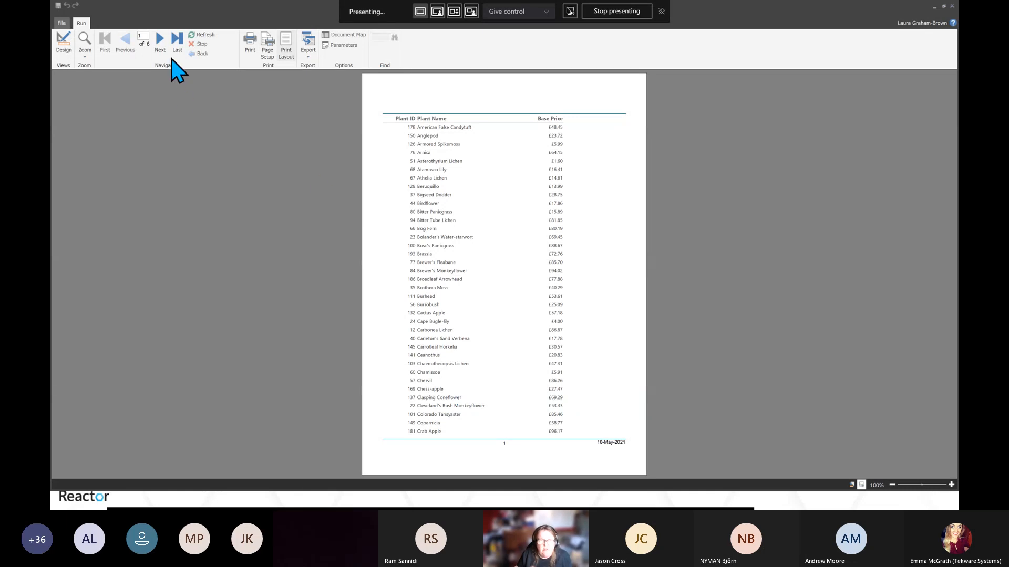
{"action": "left_click", "coordinate": [160, 40]}
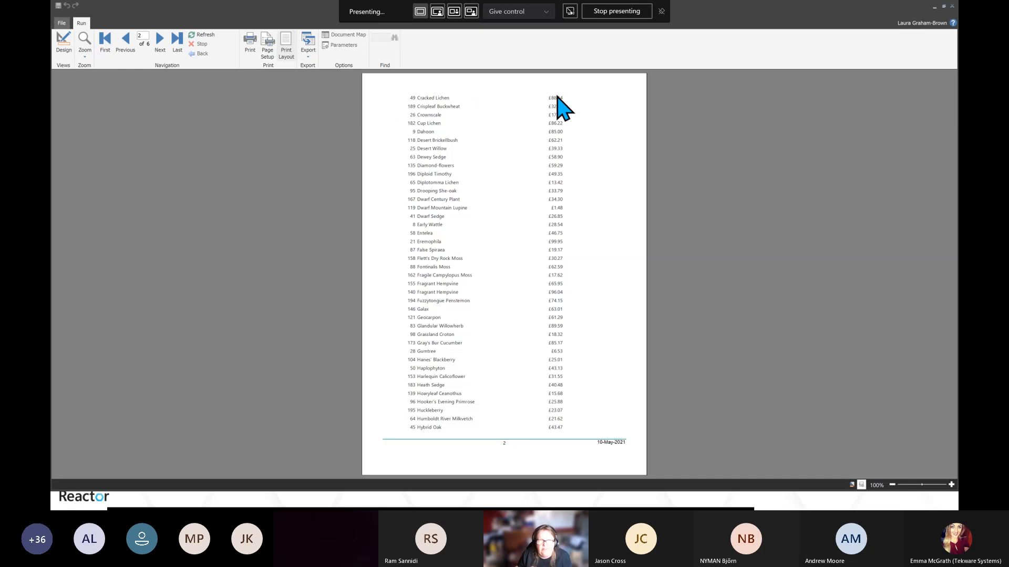
{"action": "left_click", "coordinate": [64, 42]}
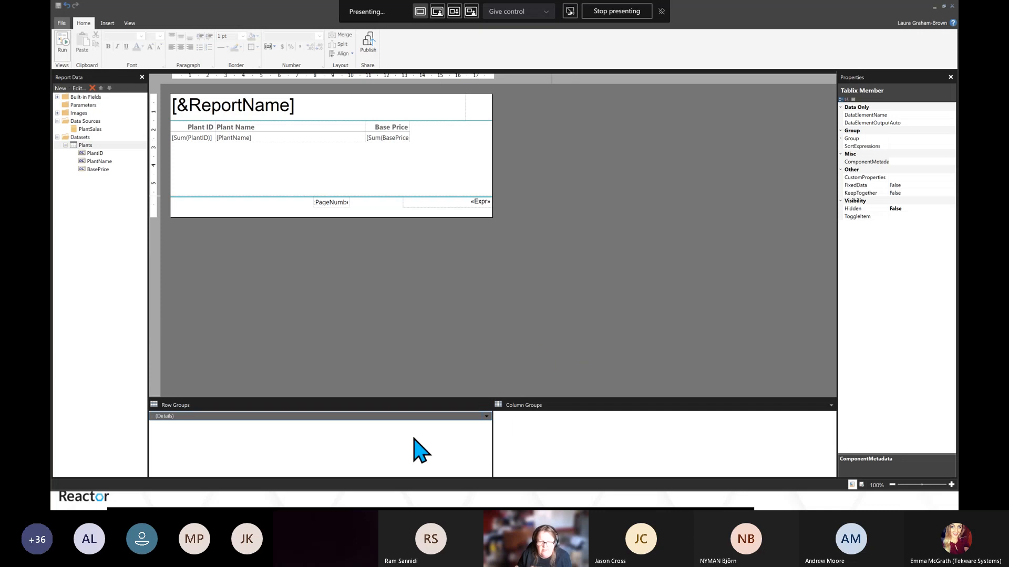
Switch the grouping pane to Advanced Mode and set the static header row's RepeatOnNewPage to True
{"action": "left_click", "coordinate": [831, 405]}
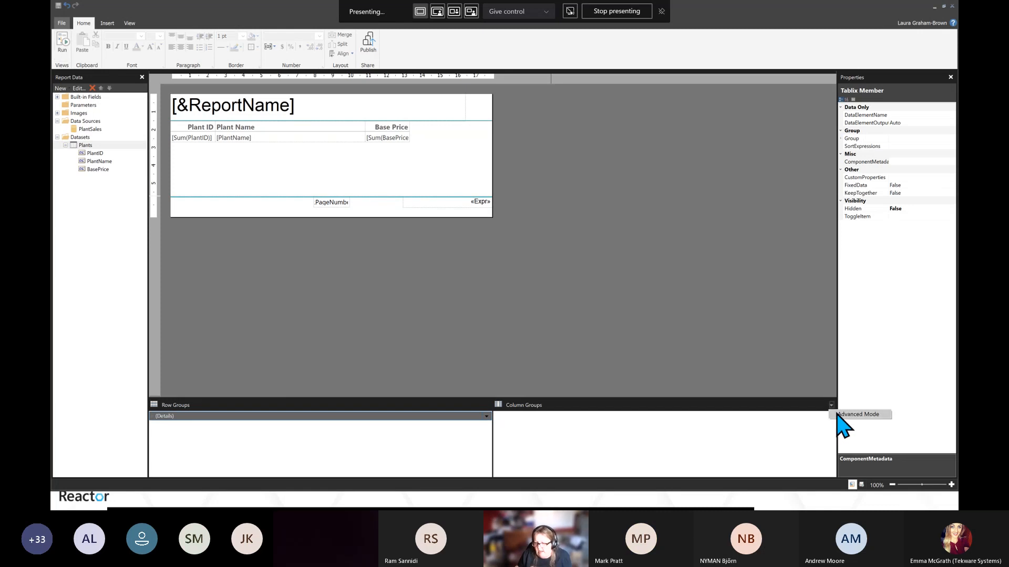
{"action": "left_click", "coordinate": [857, 415]}
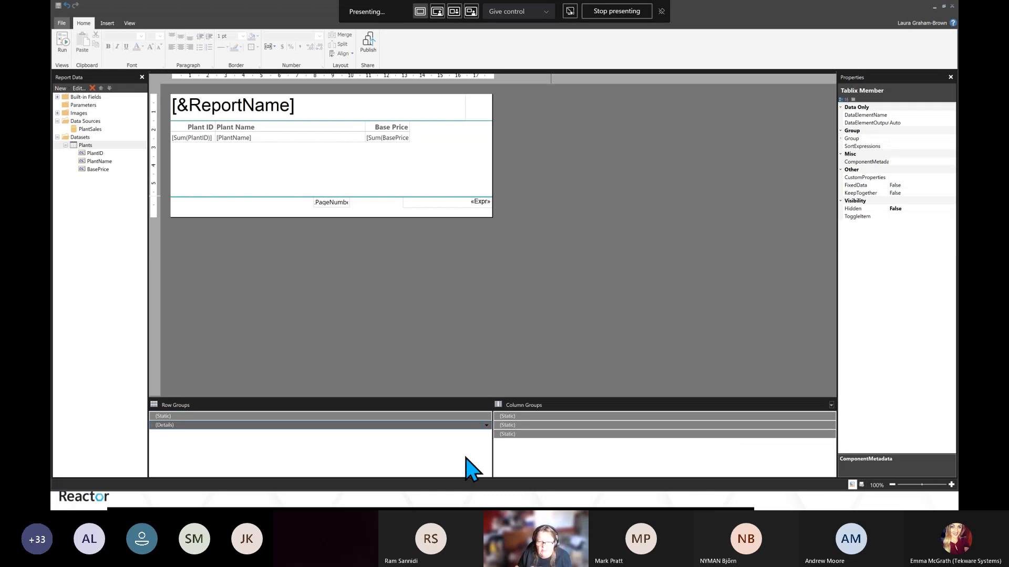
{"action": "left_click", "coordinate": [356, 419]}
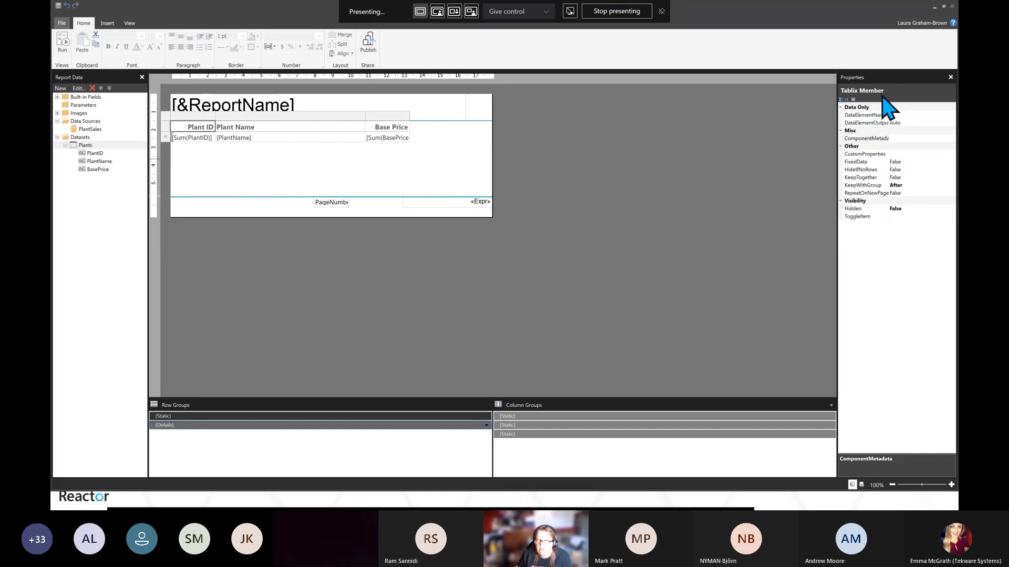
{"action": "left_click", "coordinate": [904, 193]}
{"action": "left_click", "coordinate": [951, 193]}
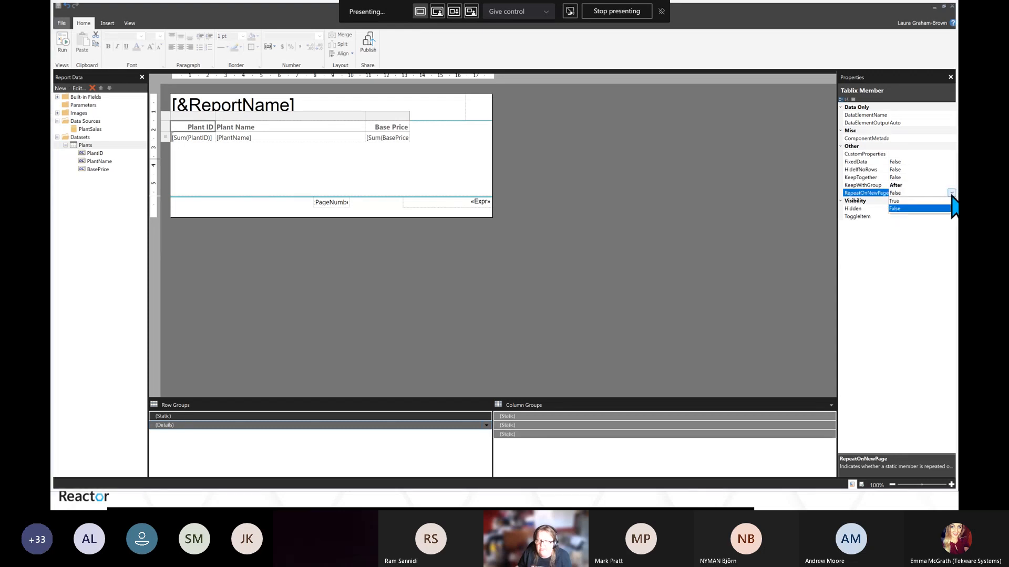
{"action": "left_click", "coordinate": [899, 201]}
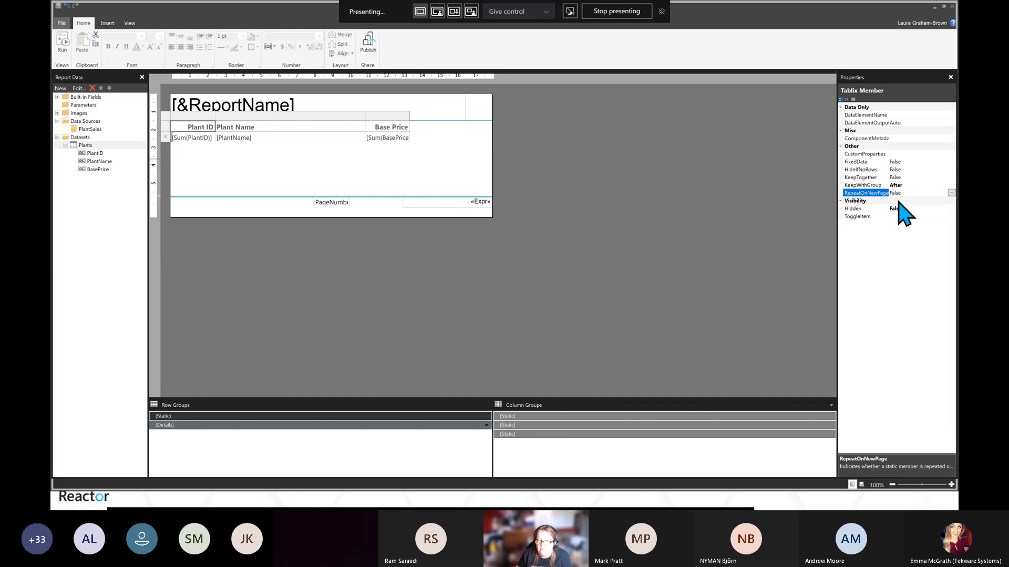
{"action": "left_click", "coordinate": [761, 241]}
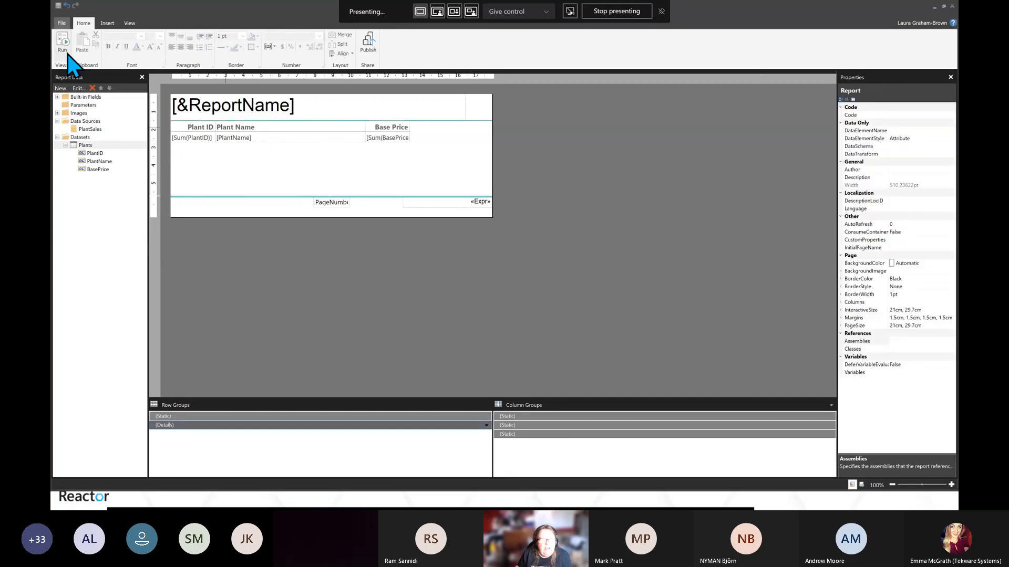
Run the report to check the column header on page 2, then return to design
{"action": "left_click", "coordinate": [62, 41]}
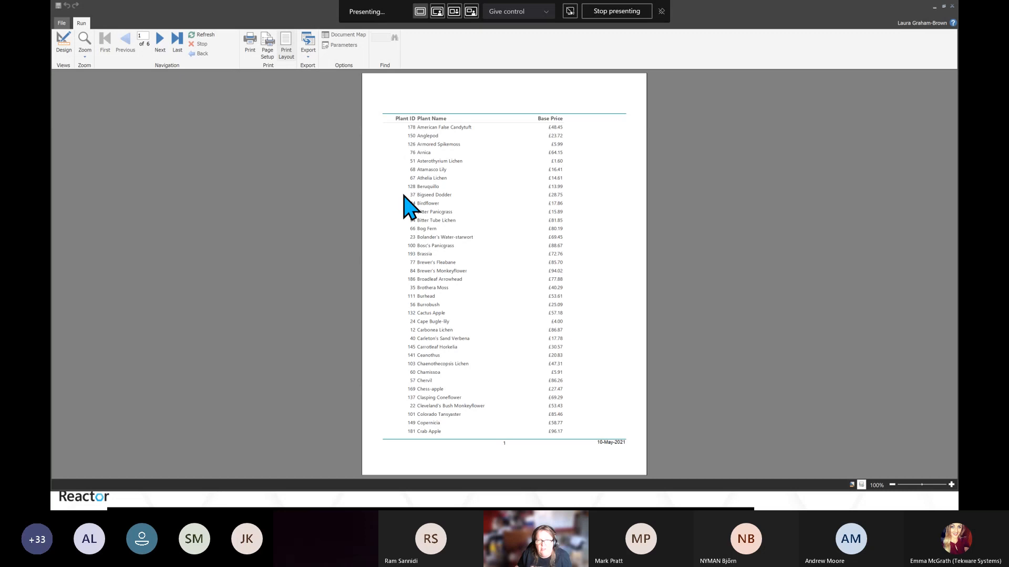
{"action": "left_click", "coordinate": [162, 41]}
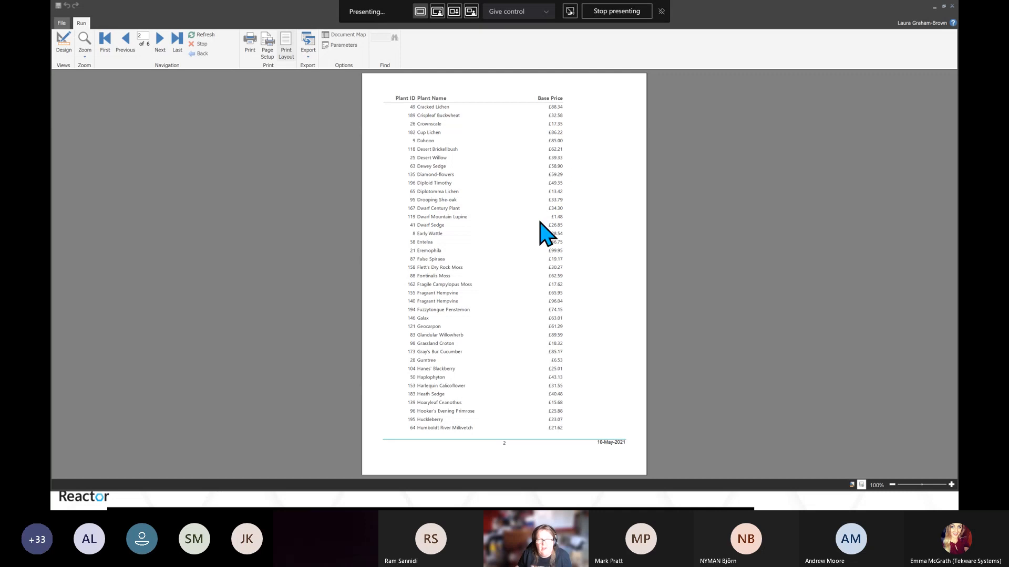
{"action": "left_click", "coordinate": [65, 43]}
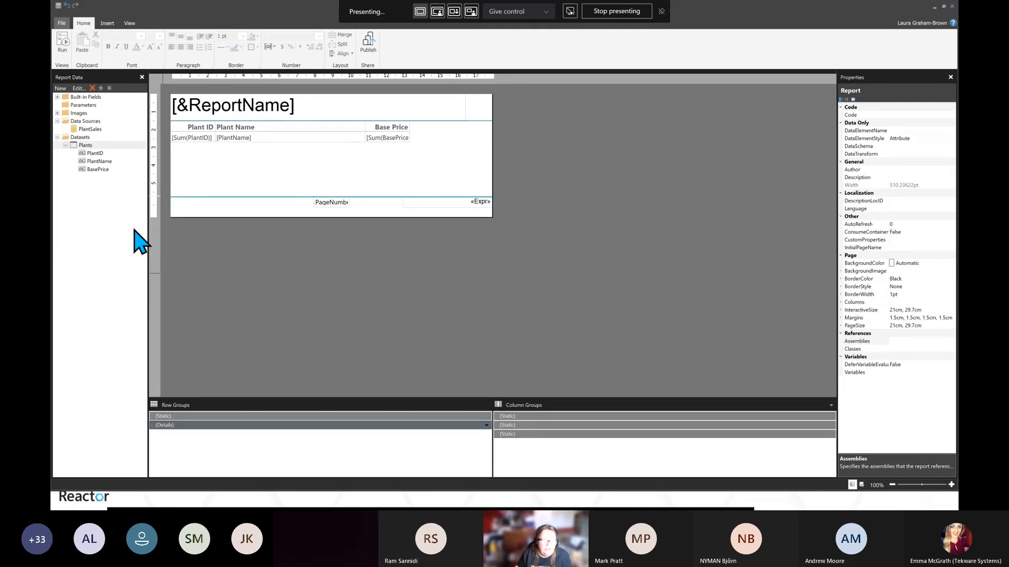
Add a filter to the Plants dataset keeping rows where BasePrice <= 20
{"action": "right_click", "coordinate": [88, 146]}
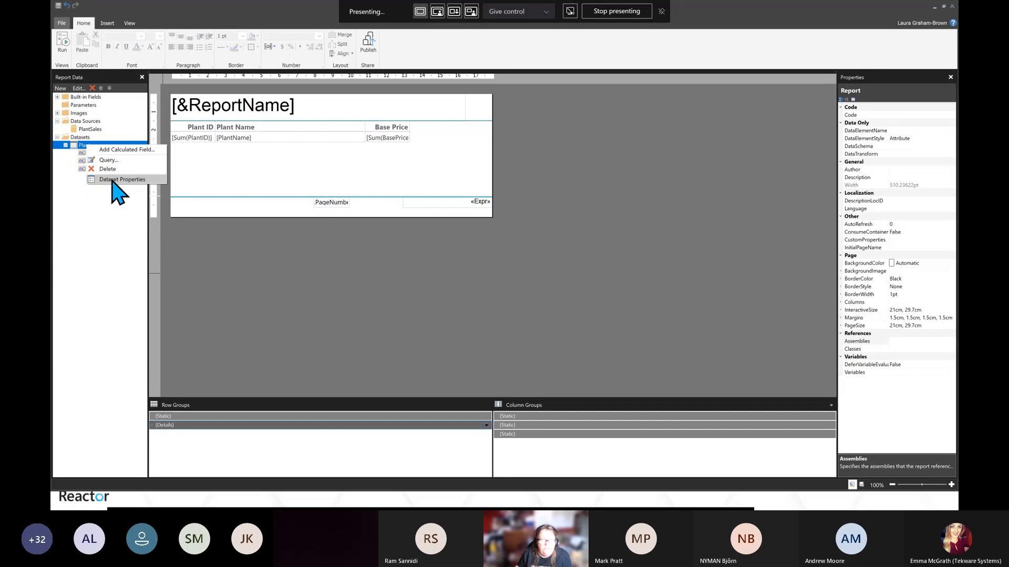
{"action": "left_click", "coordinate": [118, 179]}
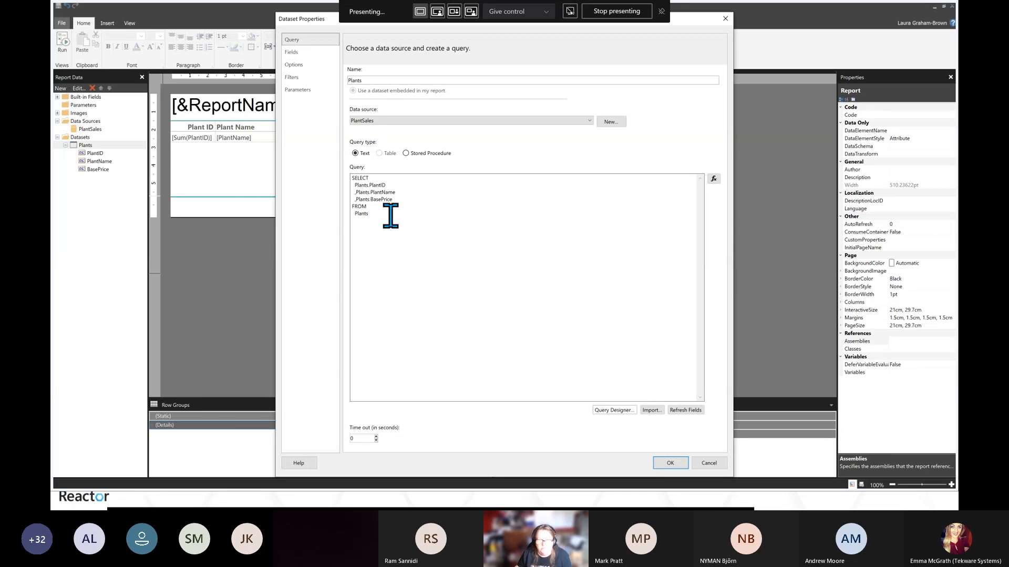
{"action": "left_click", "coordinate": [296, 84]}
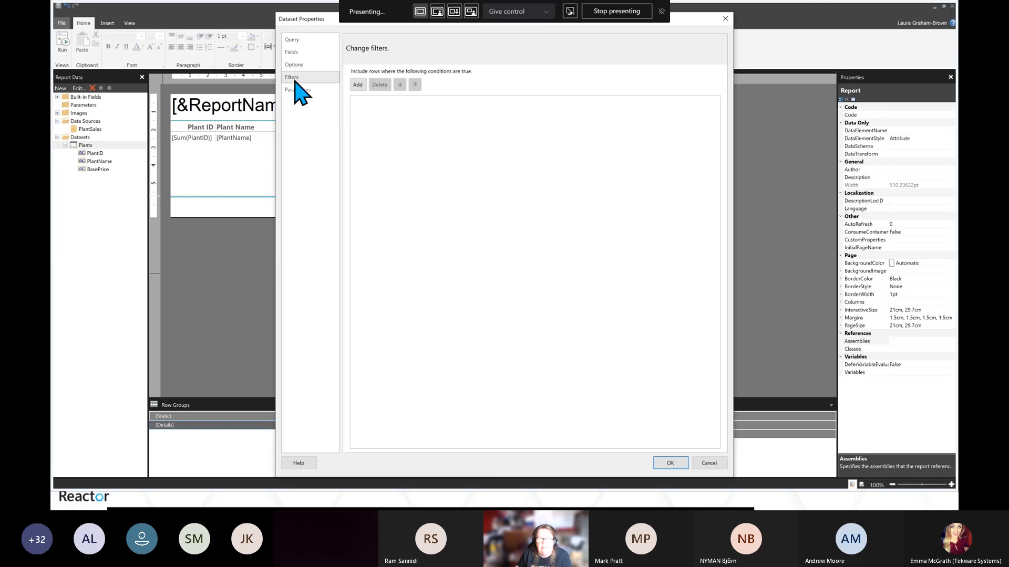
{"action": "left_click", "coordinate": [357, 86]}
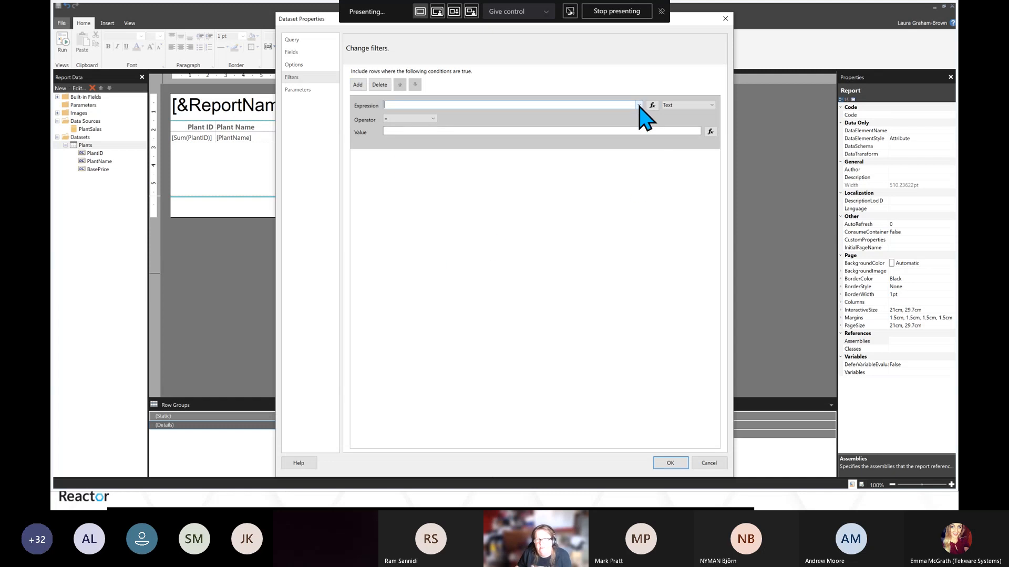
{"action": "left_click", "coordinate": [639, 105]}
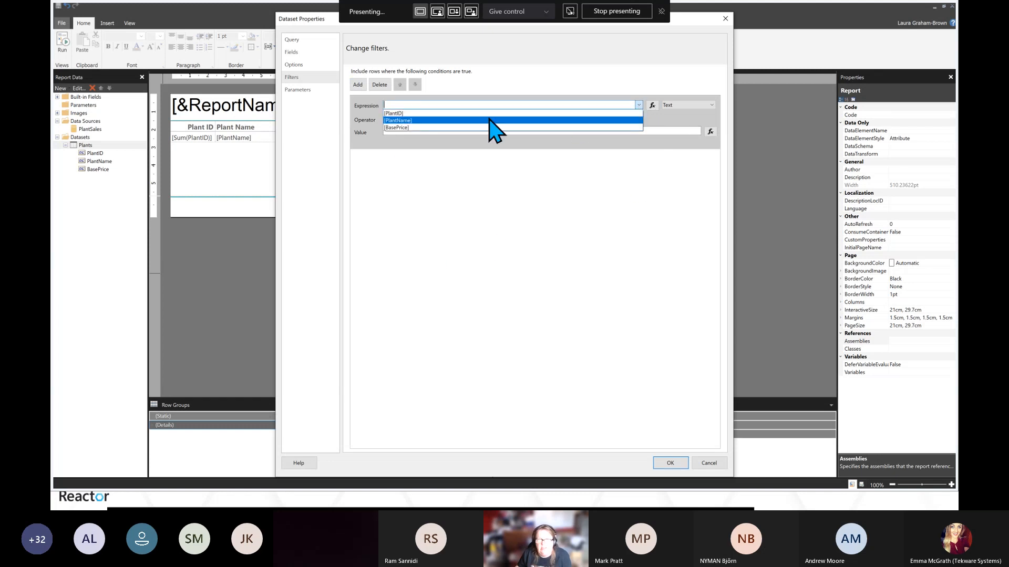
{"action": "left_click", "coordinate": [398, 128]}
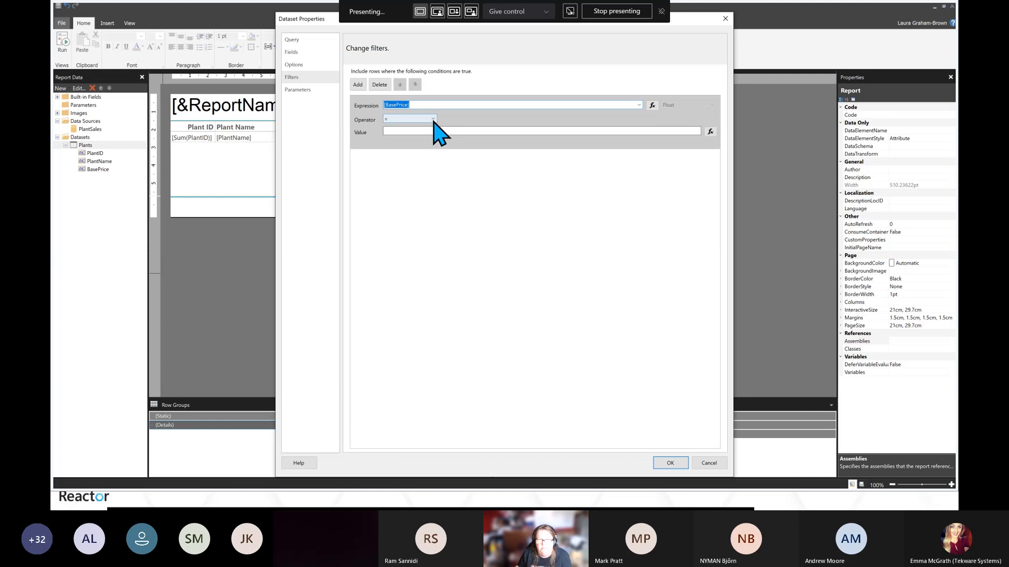
{"action": "left_click", "coordinate": [433, 120]}
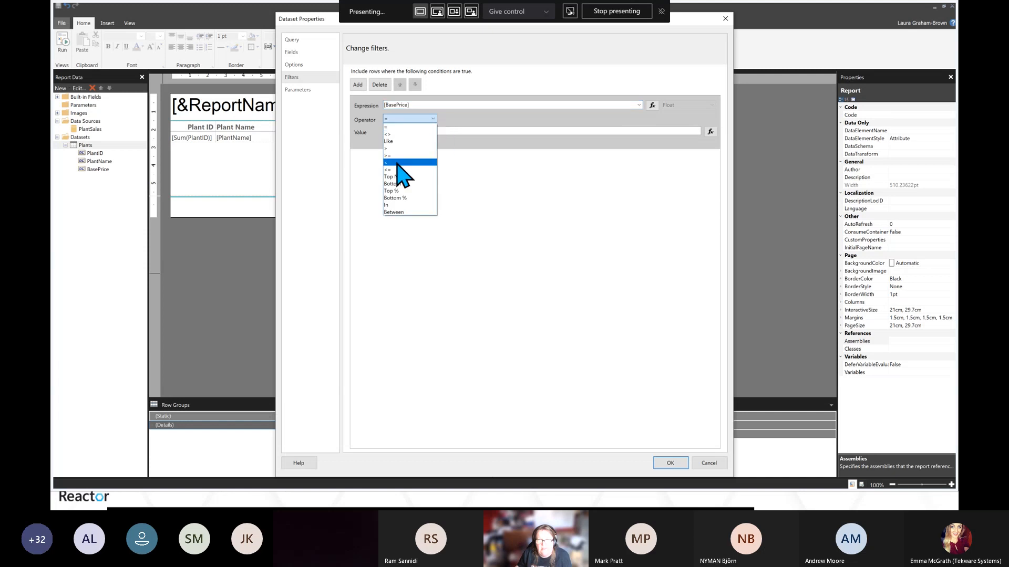
{"action": "left_click", "coordinate": [395, 169]}
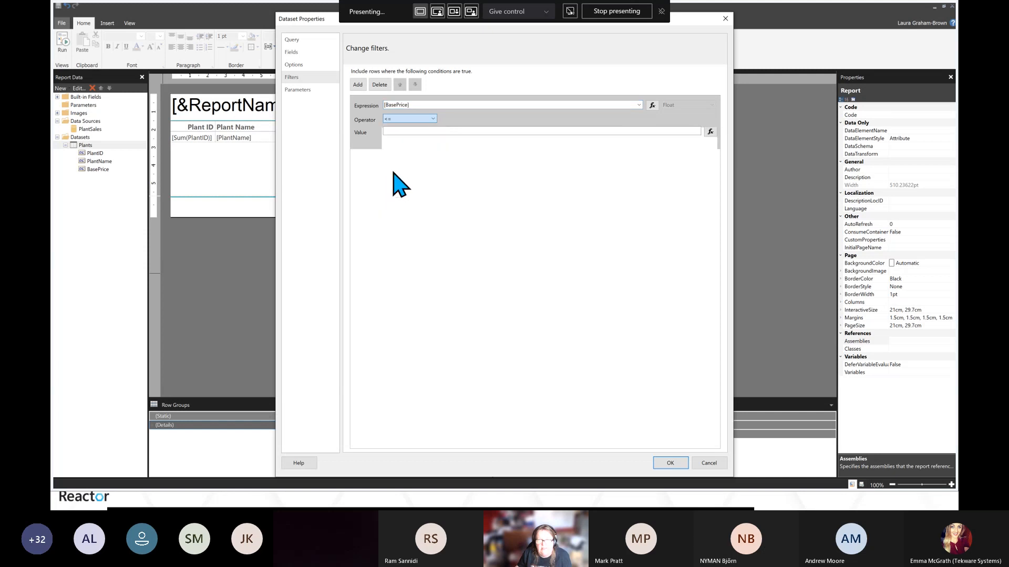
{"action": "left_click", "coordinate": [405, 131]}
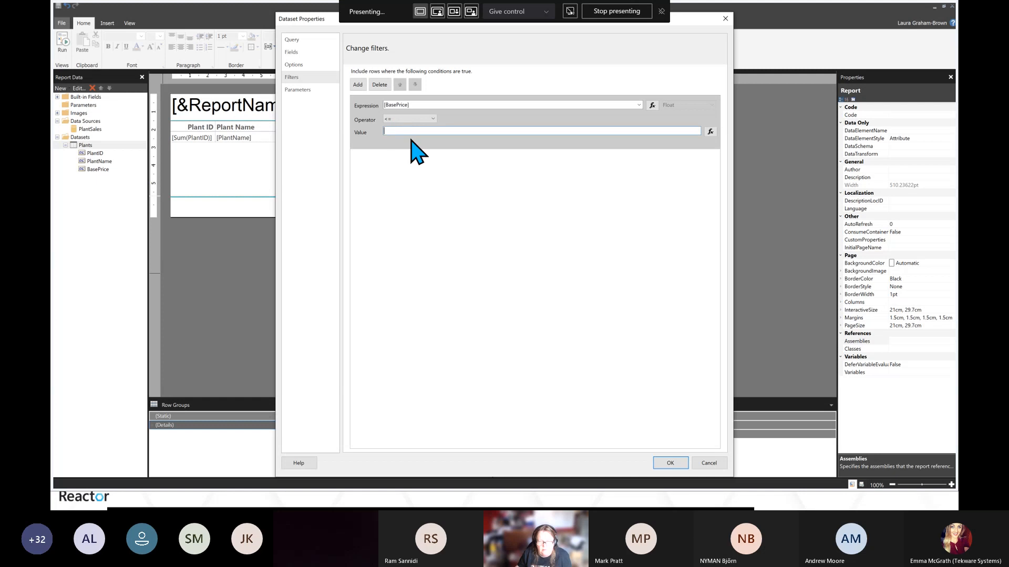
{"action": "type", "text": "20"}
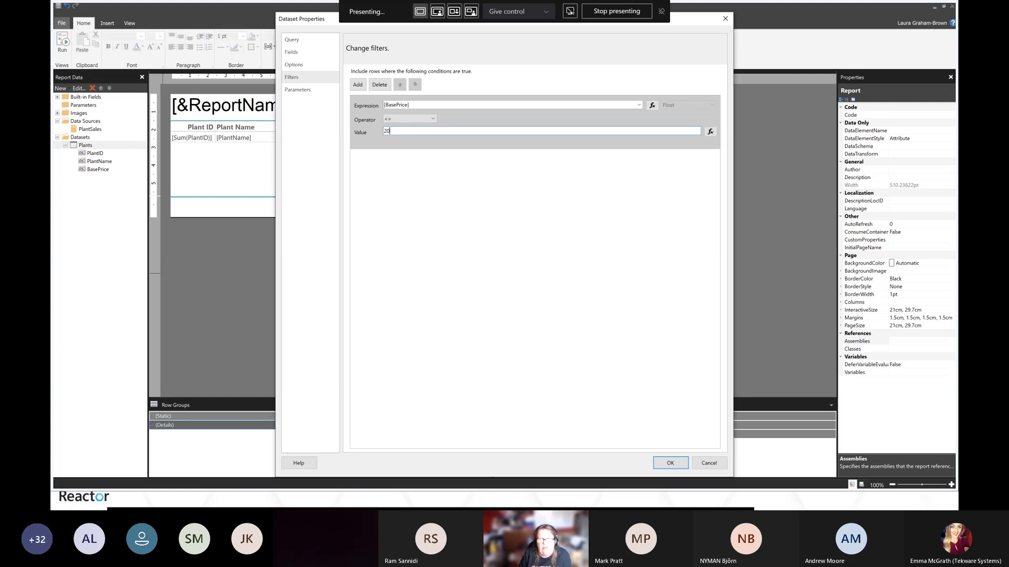
{"action": "left_click", "coordinate": [671, 464]}
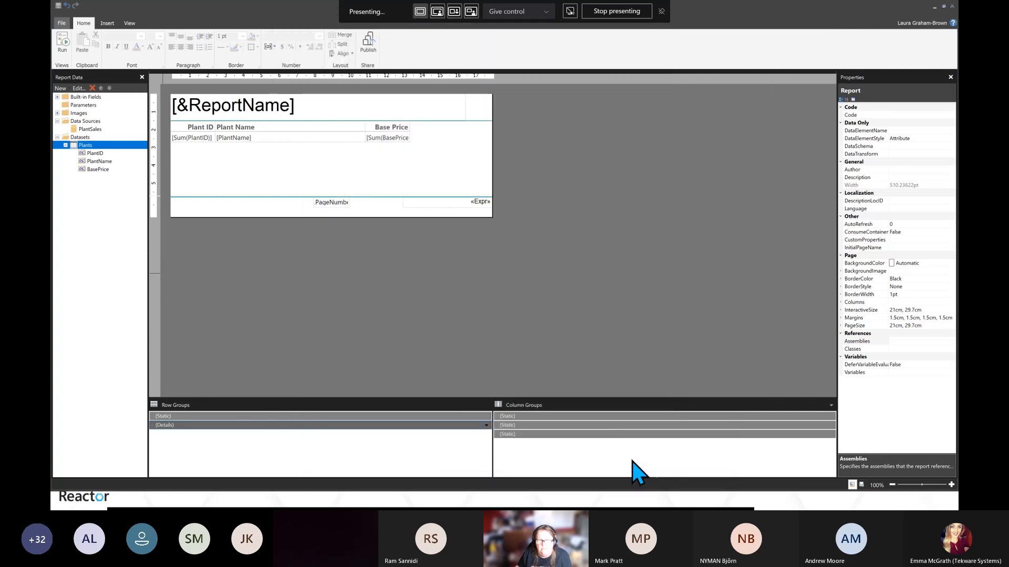
Run the report, dismiss the processing error, and return to design view
{"action": "left_click", "coordinate": [67, 46]}
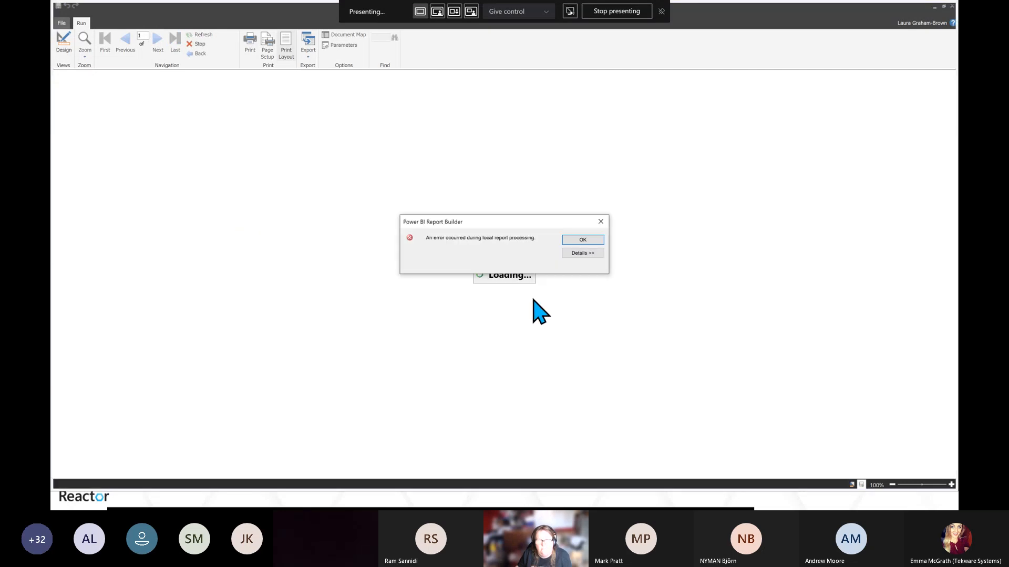
{"action": "left_click", "coordinate": [584, 241]}
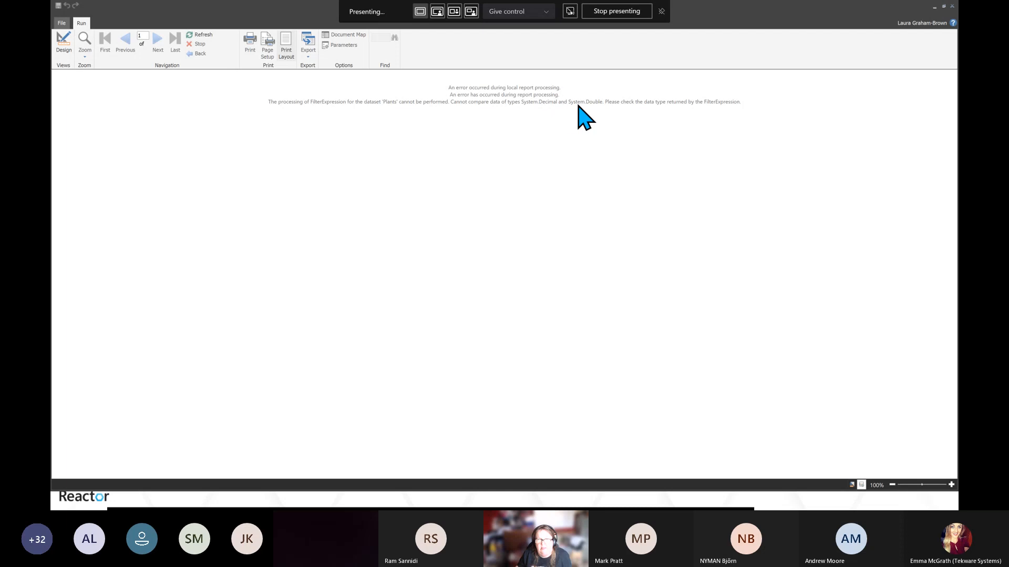
{"action": "left_click", "coordinate": [63, 47]}
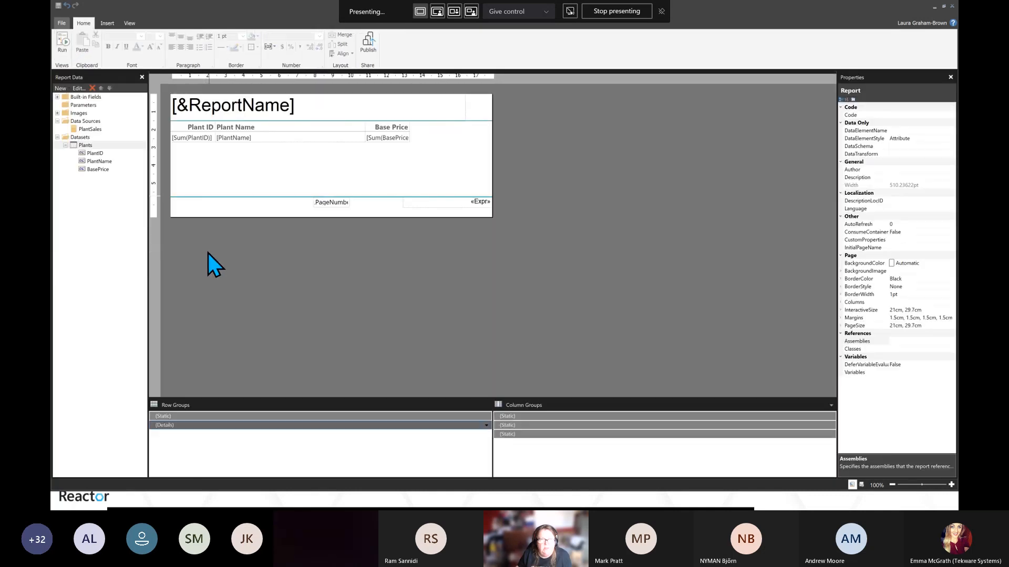
Change the Plants dataset filter value to 20.00
{"action": "right_click", "coordinate": [91, 146]}
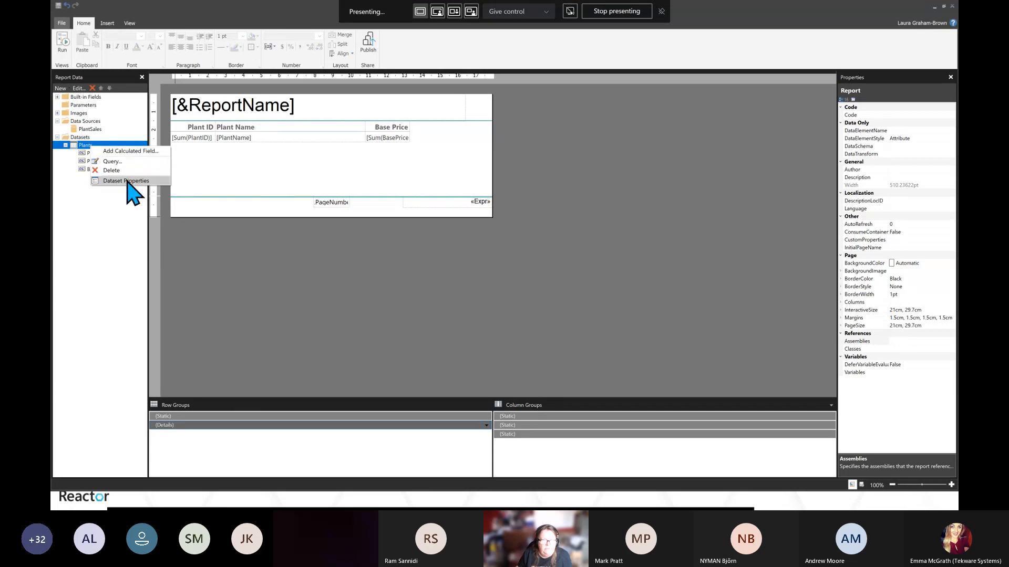
{"action": "left_click", "coordinate": [313, 302]}
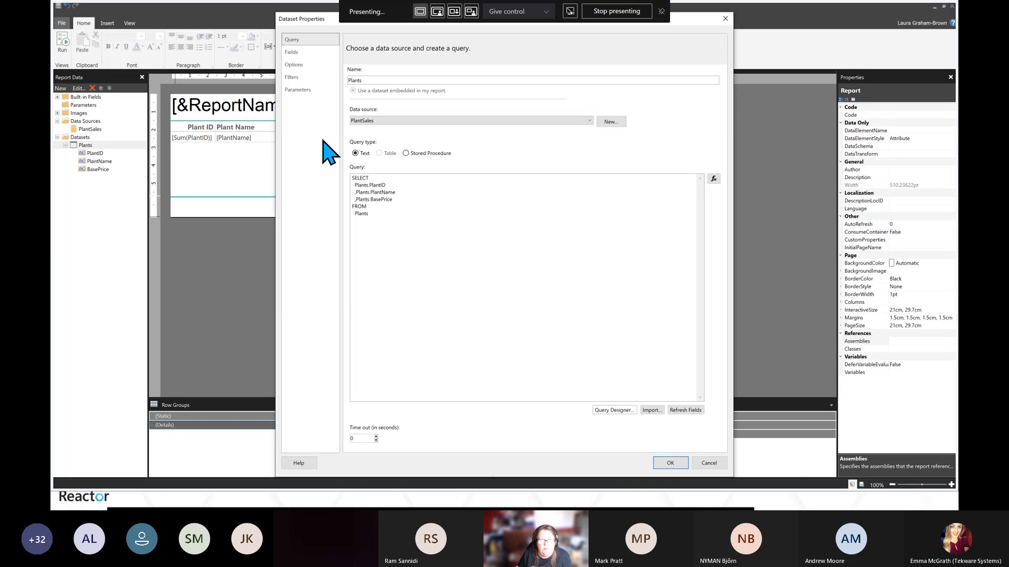
{"action": "left_click", "coordinate": [299, 80]}
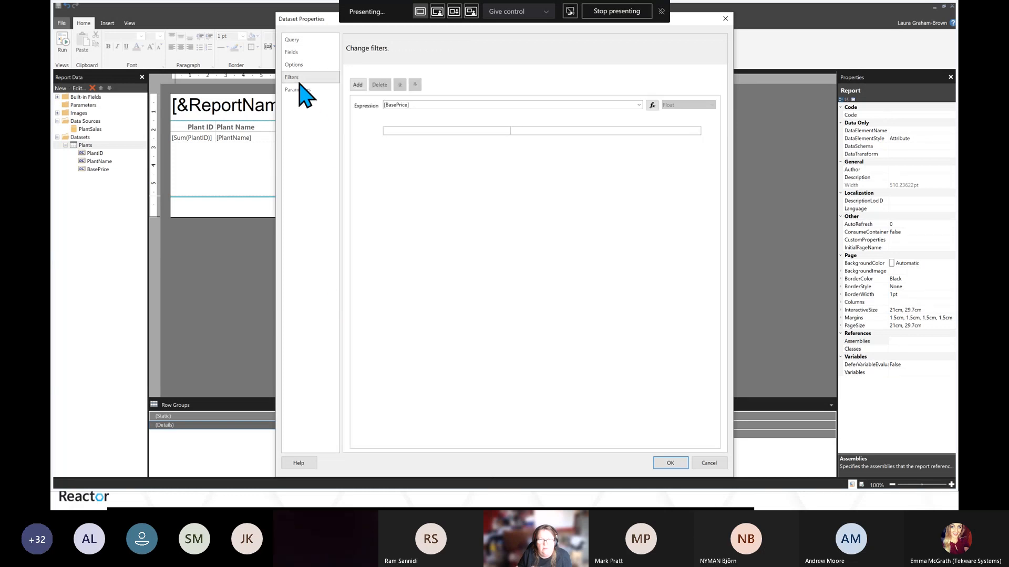
{"action": "left_click", "coordinate": [416, 130]}
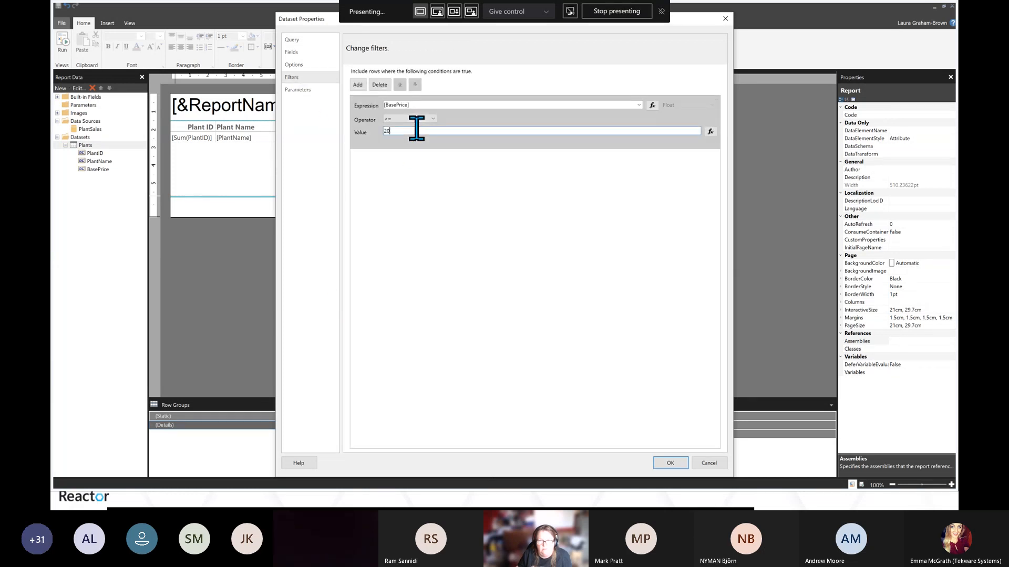
{"action": "type", "text": "."}
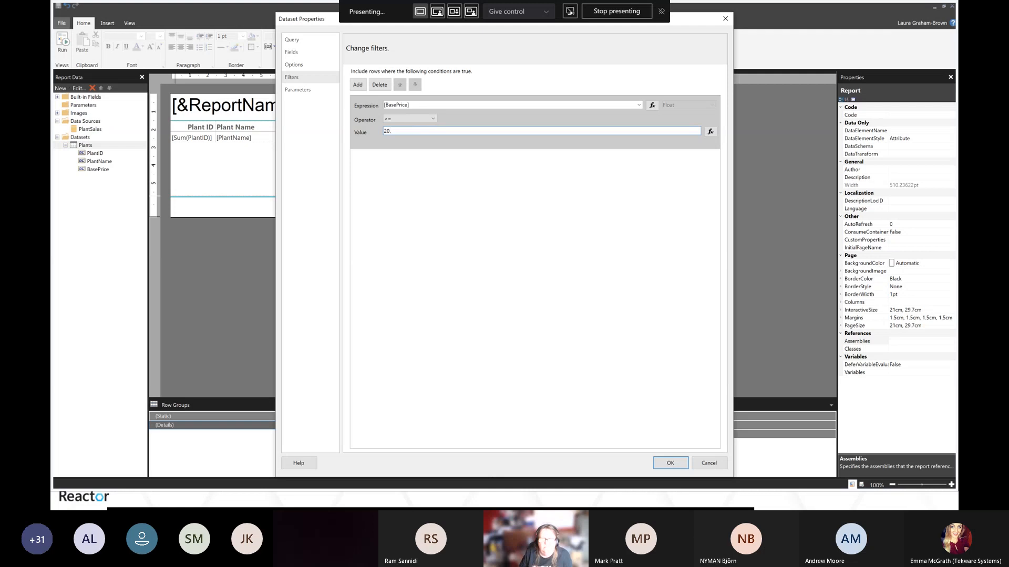
{"action": "type", "text": "00"}
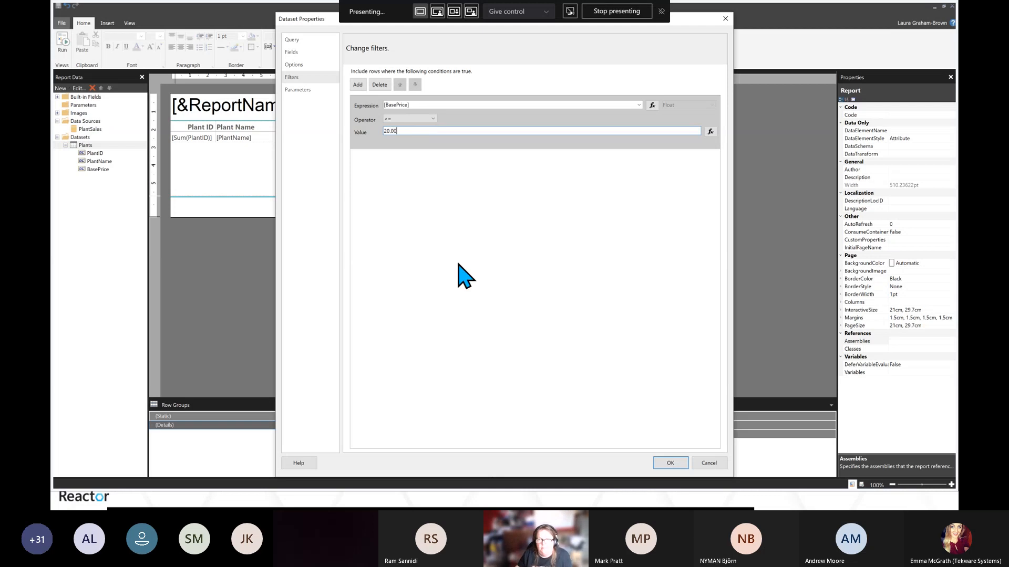
{"action": "left_click", "coordinate": [671, 463]}
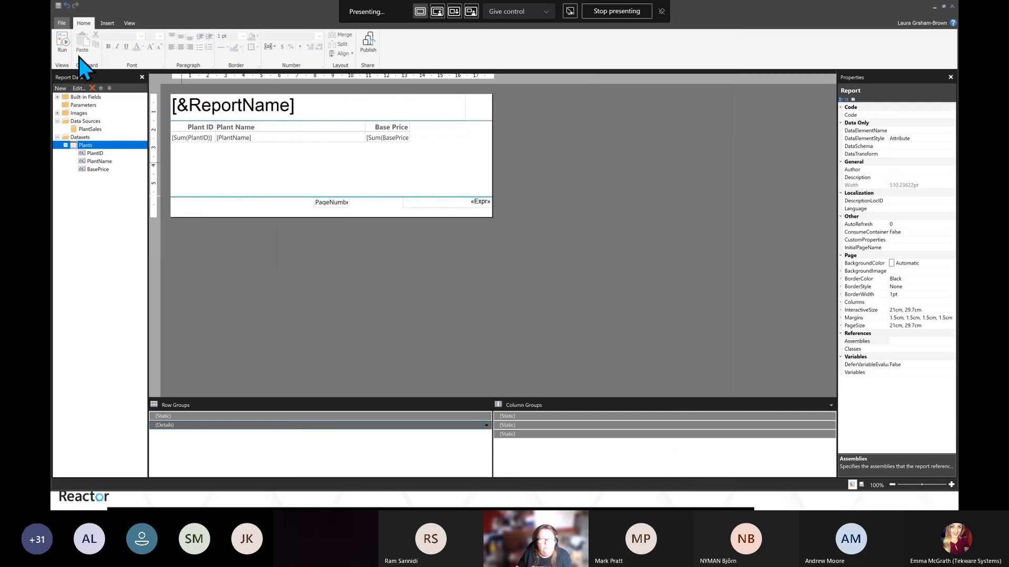
Run the report again, dismiss the error dialog, and go back to design
{"action": "left_click", "coordinate": [67, 41]}
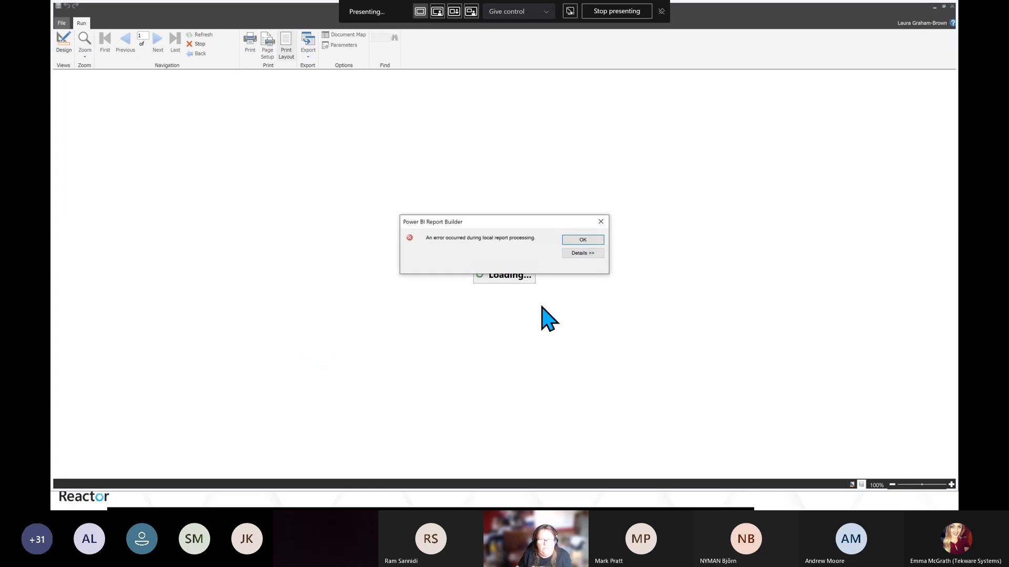
{"action": "left_click", "coordinate": [583, 242]}
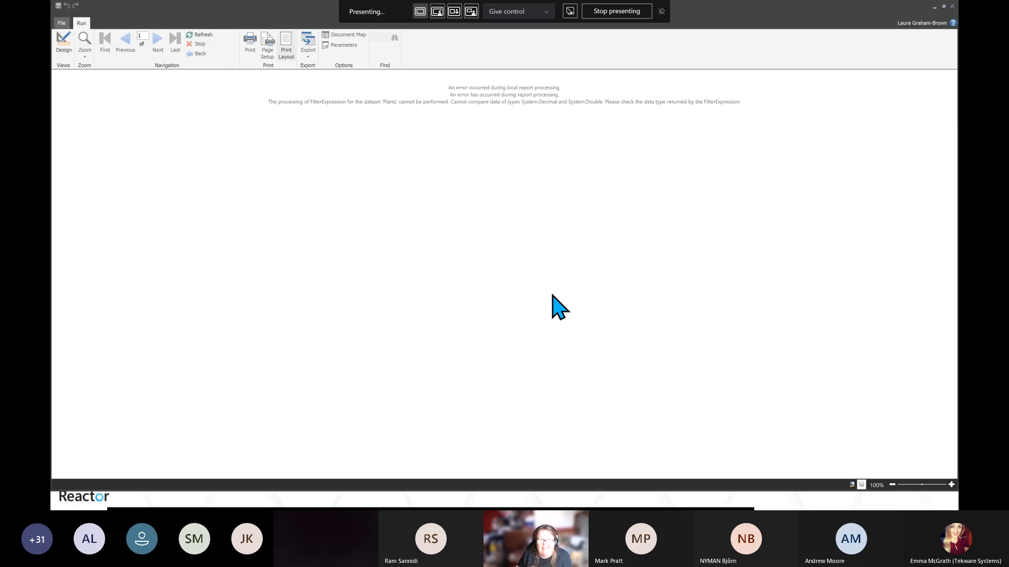
{"action": "left_click", "coordinate": [63, 44]}
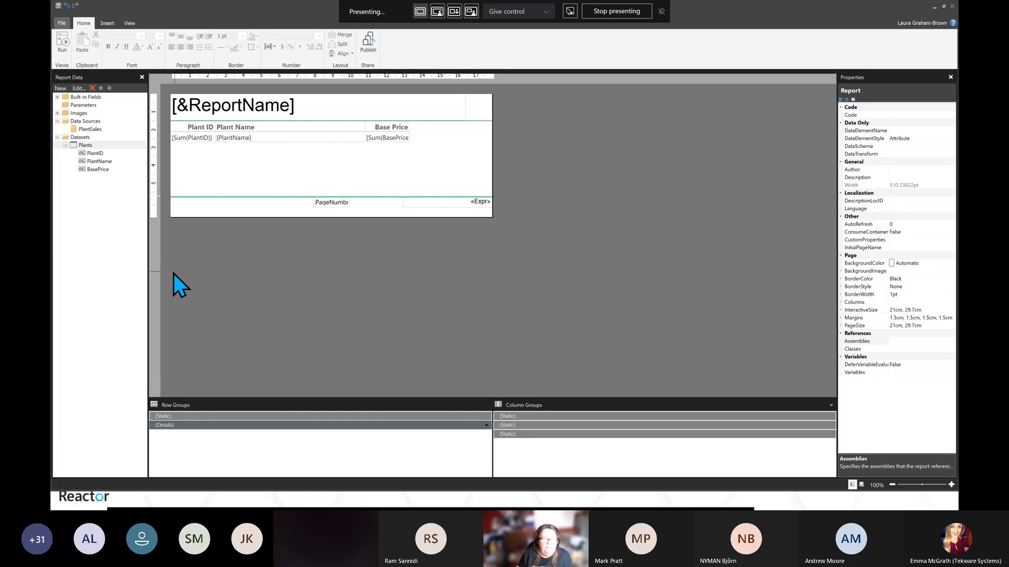
Delete the dataset filter and add WHERE Plants.BasePrice <= 20 to the Plants dataset query instead
{"action": "left_click", "coordinate": [90, 146]}
{"action": "right_click", "coordinate": [91, 147]}
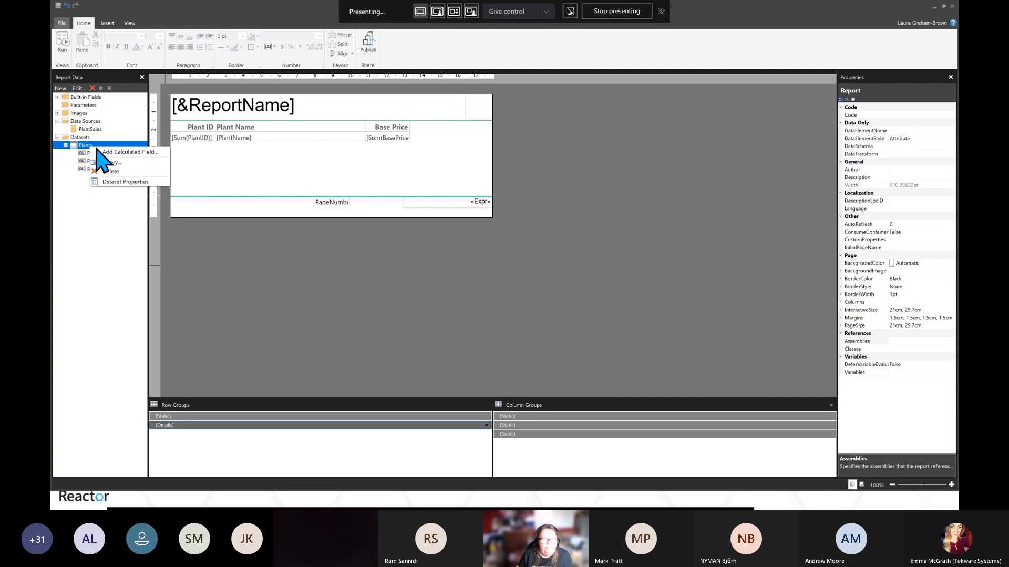
{"action": "left_click", "coordinate": [122, 182]}
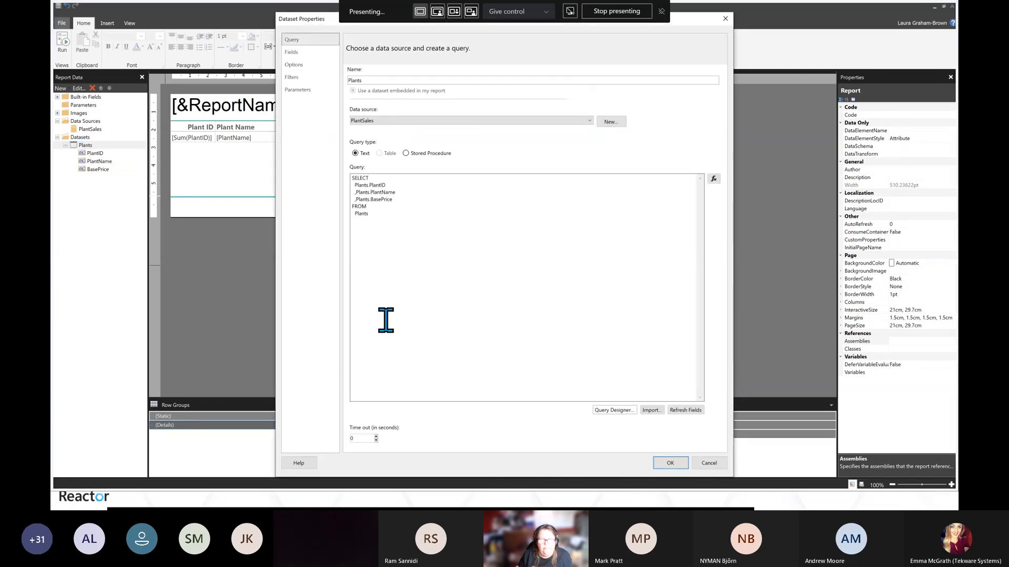
{"action": "left_click", "coordinate": [292, 77]}
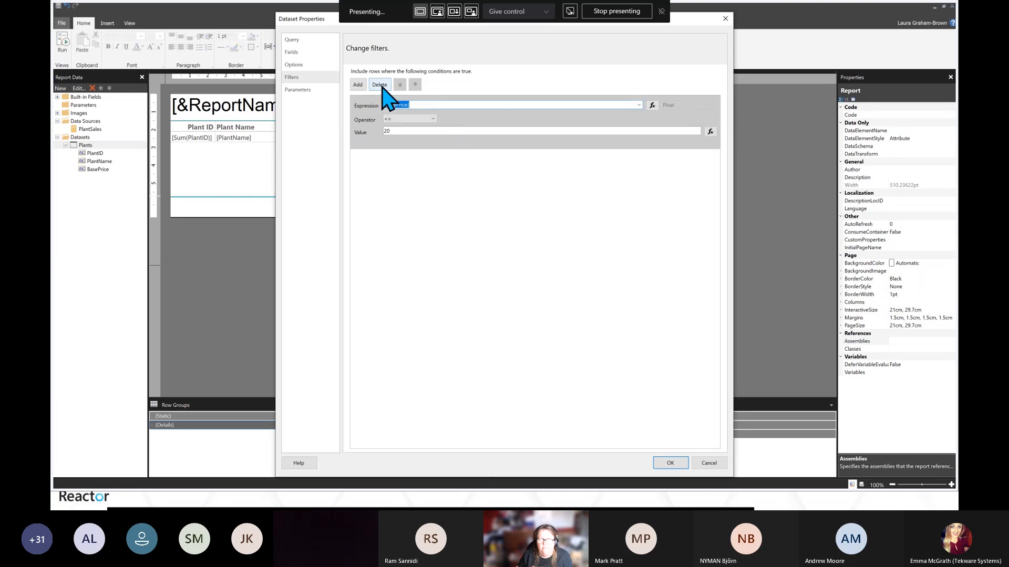
{"action": "left_click", "coordinate": [380, 86]}
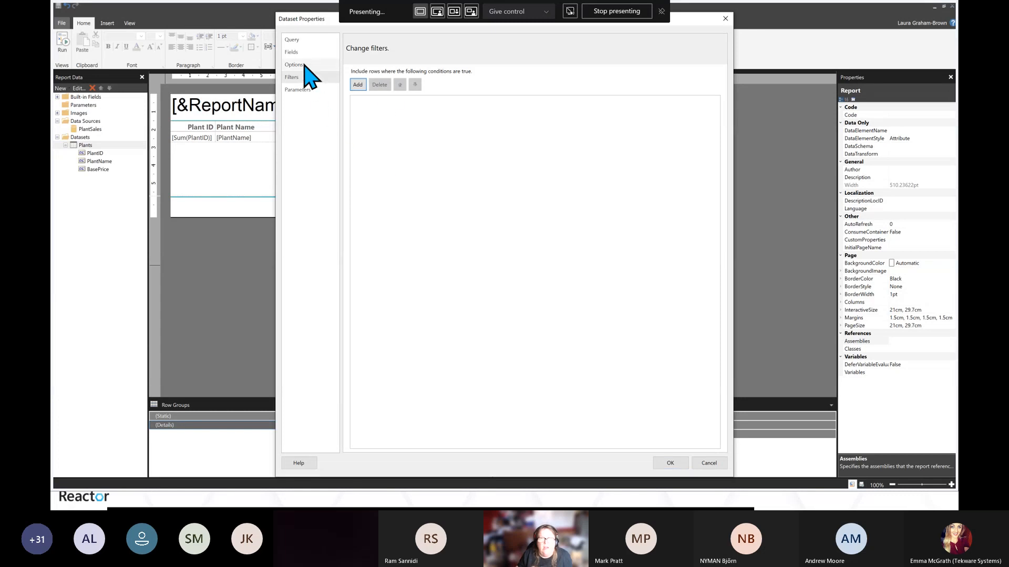
{"action": "left_click", "coordinate": [292, 40]}
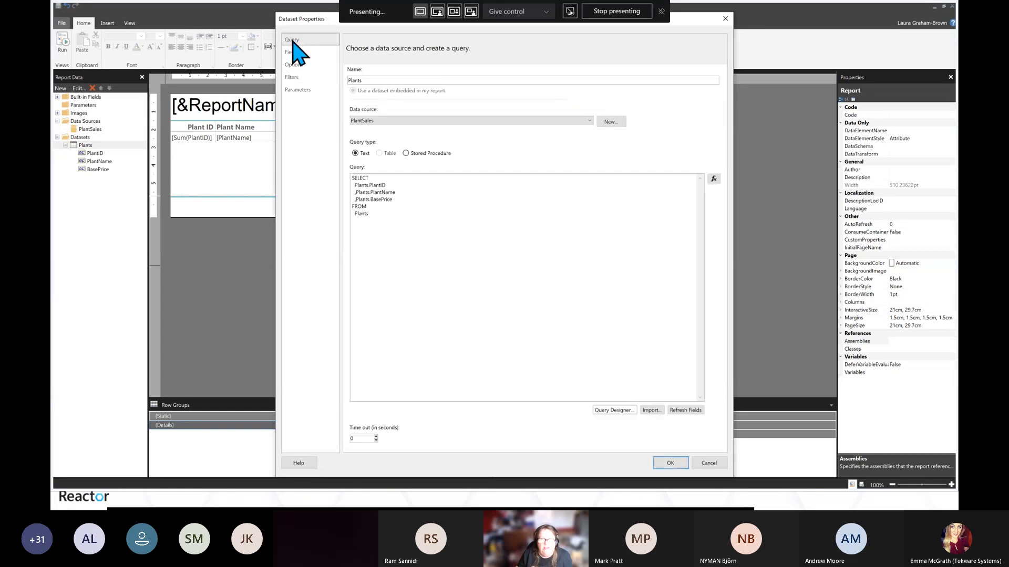
{"action": "left_click", "coordinate": [383, 218]}
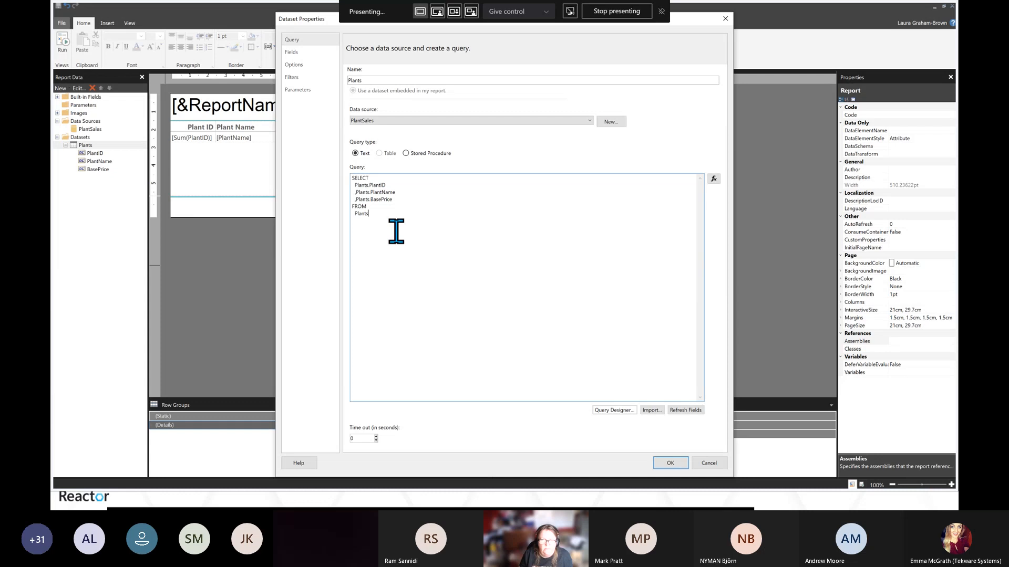
{"action": "key", "text": "Return"}
{"action": "type", "text": "WHERE"}
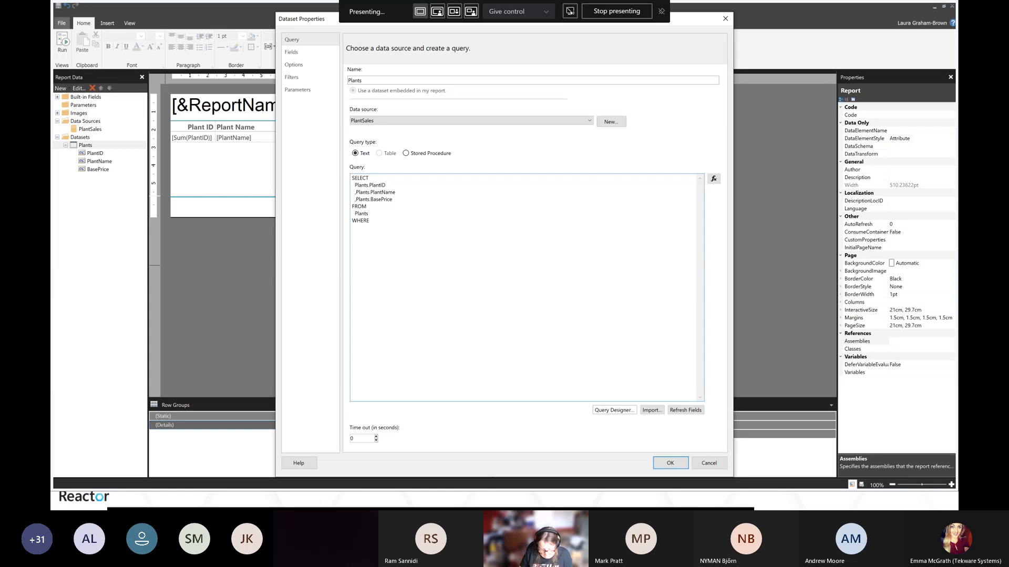
{"action": "type", "text": " Plants"}
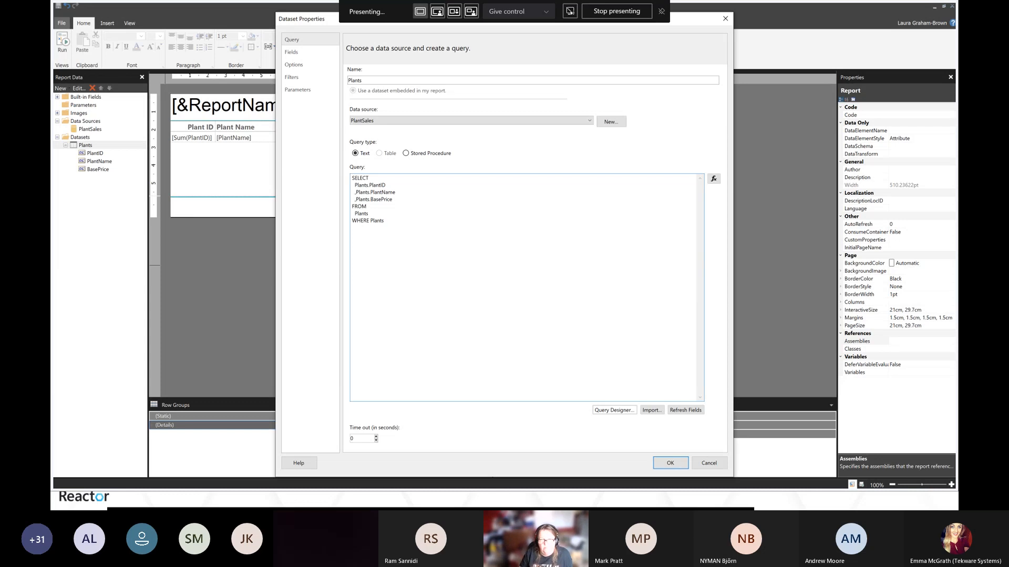
{"action": "type", "text": ".Base"}
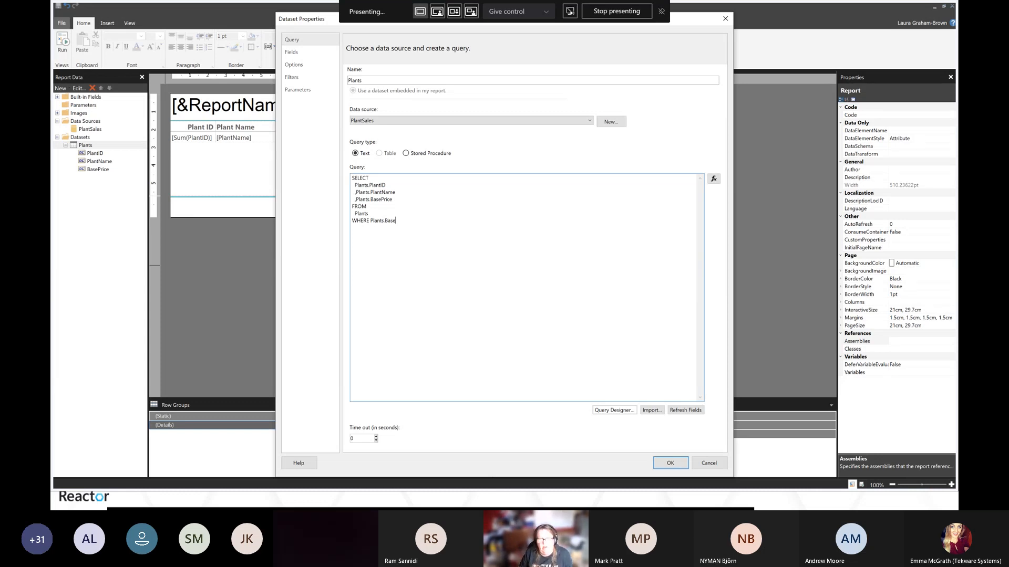
{"action": "type", "text": "Pr"}
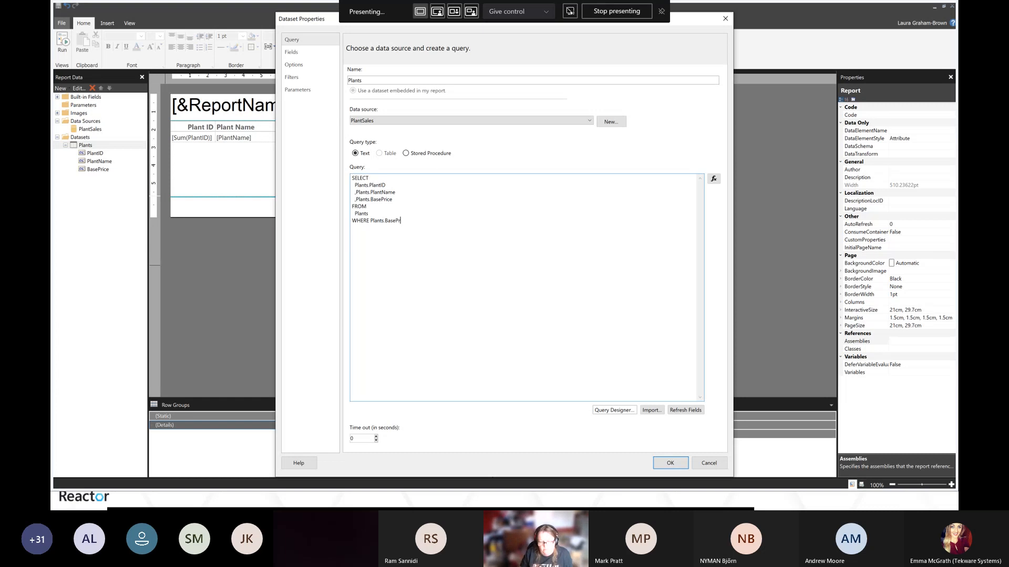
{"action": "type", "text": "oceice"}
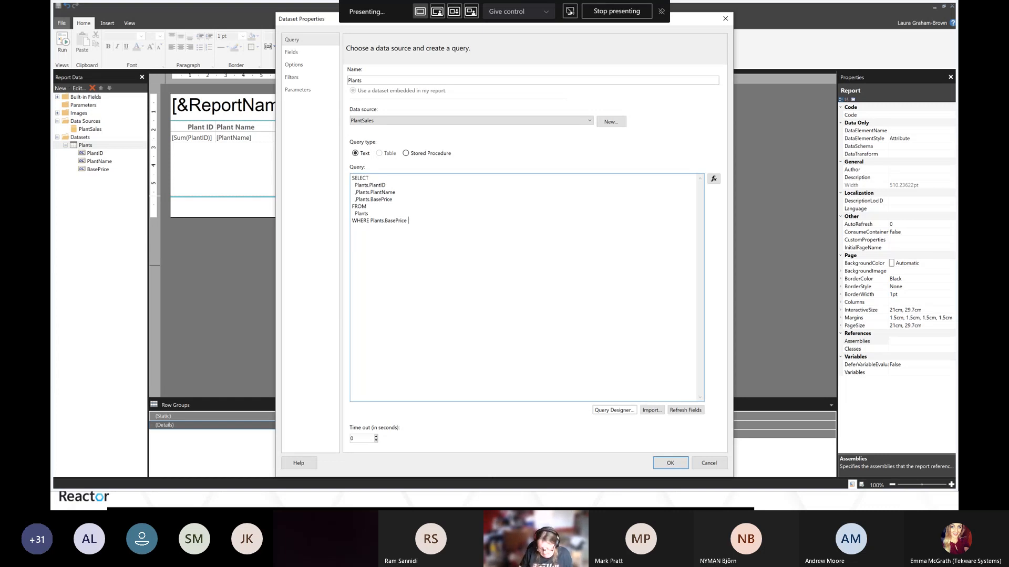
{"action": "type", "text": " <= 20"}
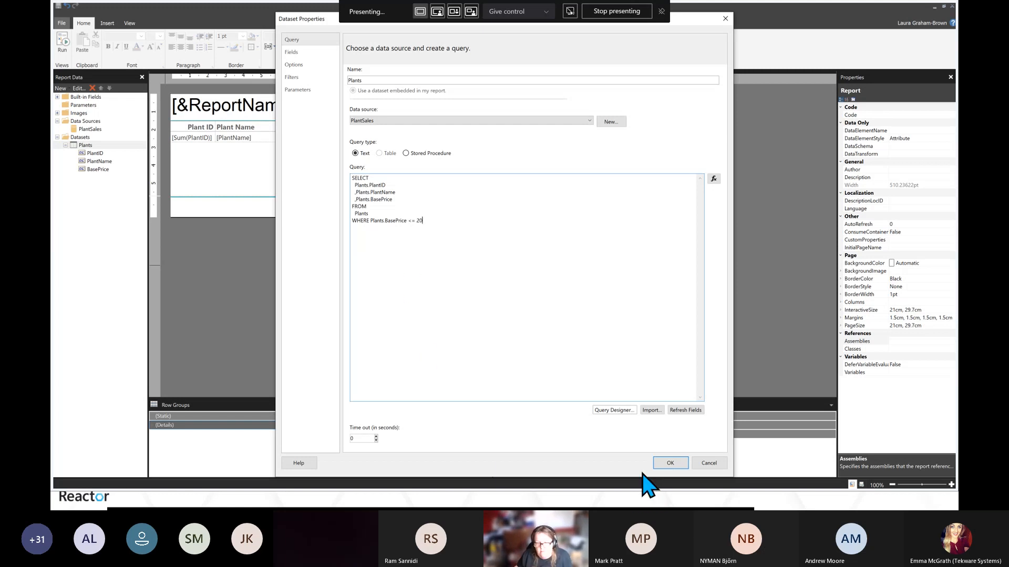
{"action": "left_click", "coordinate": [678, 464]}
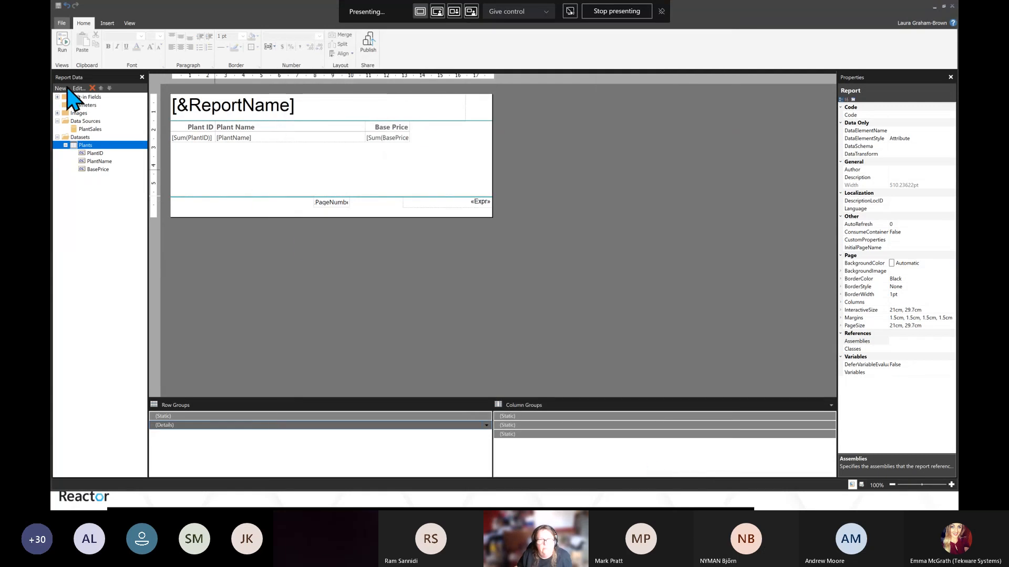
Run the report to preview the filtered plant list
{"action": "left_click", "coordinate": [61, 38]}
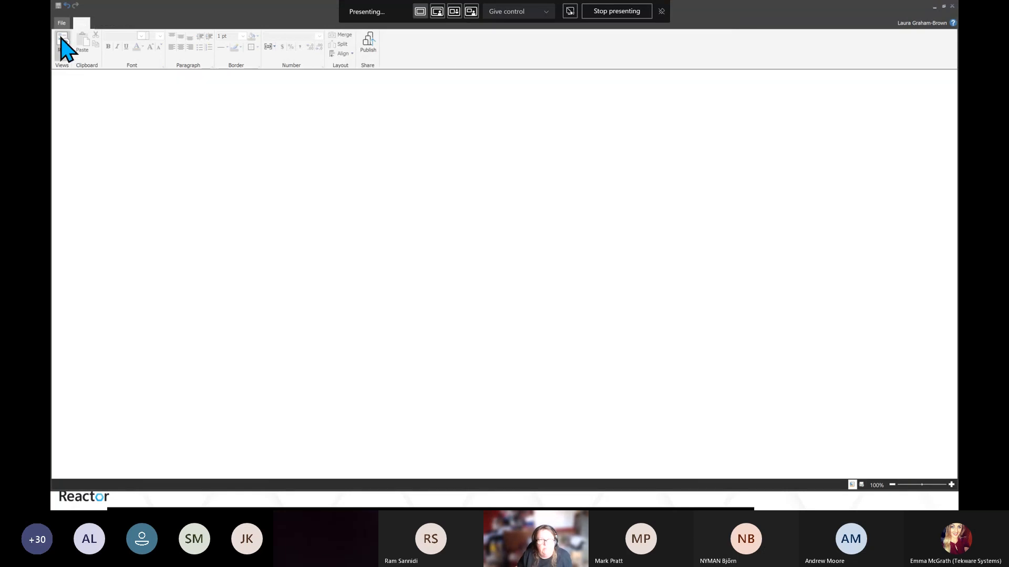
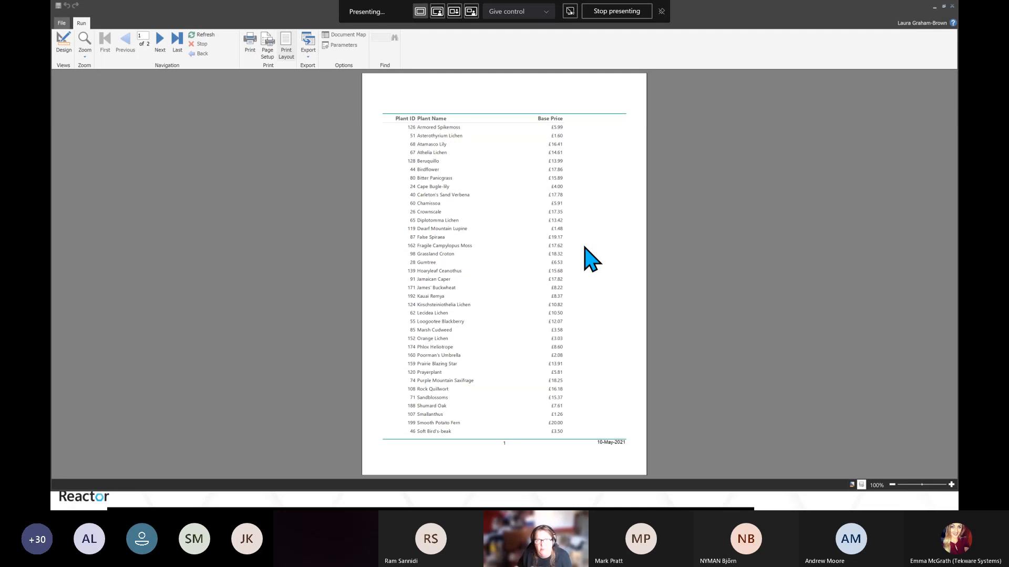
Return to design view and save the report as Plants Sales
{"action": "left_click", "coordinate": [65, 55]}
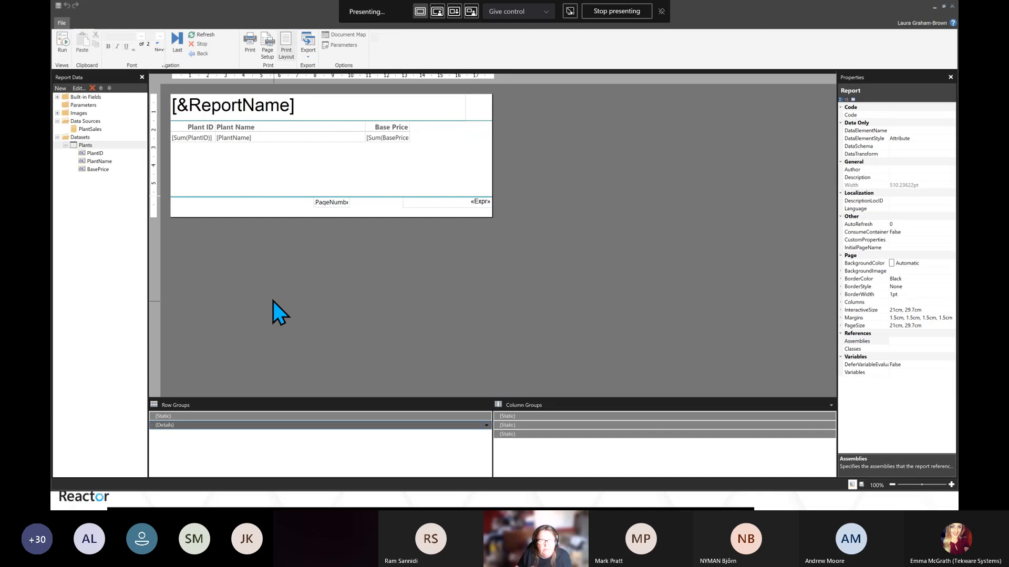
{"action": "left_click", "coordinate": [61, 23]}
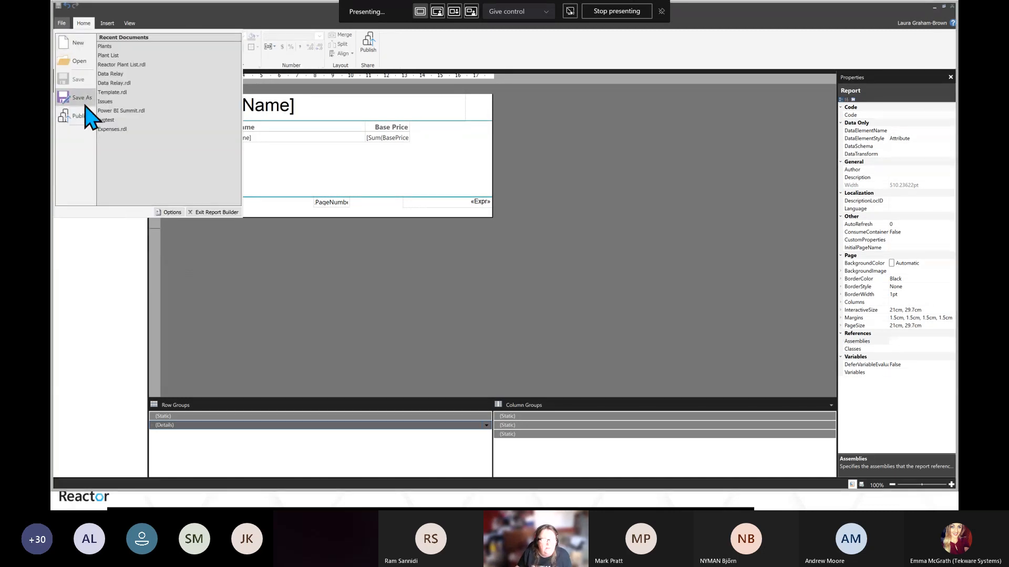
{"action": "left_click", "coordinate": [78, 99]}
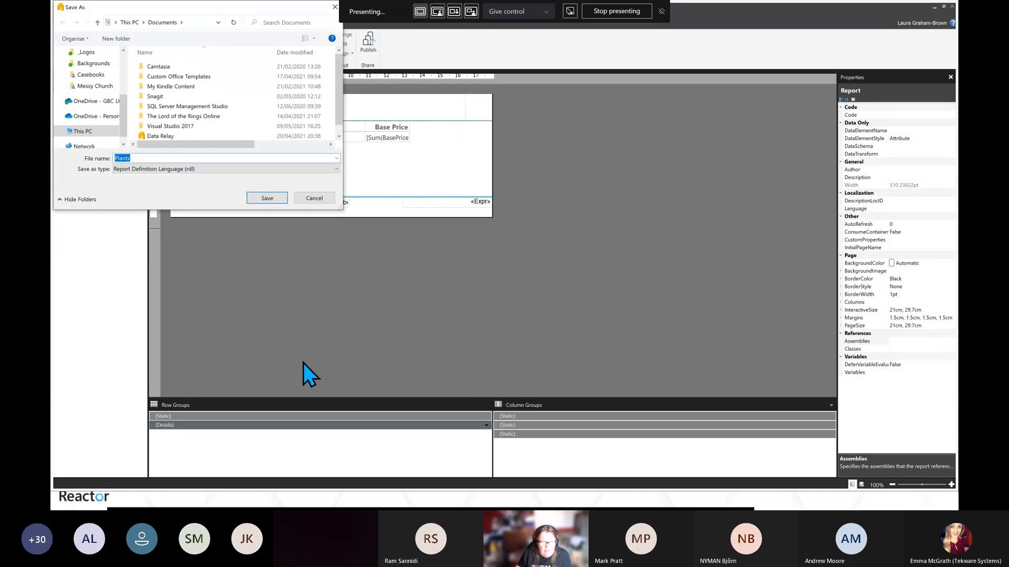
{"action": "left_click", "coordinate": [217, 158]}
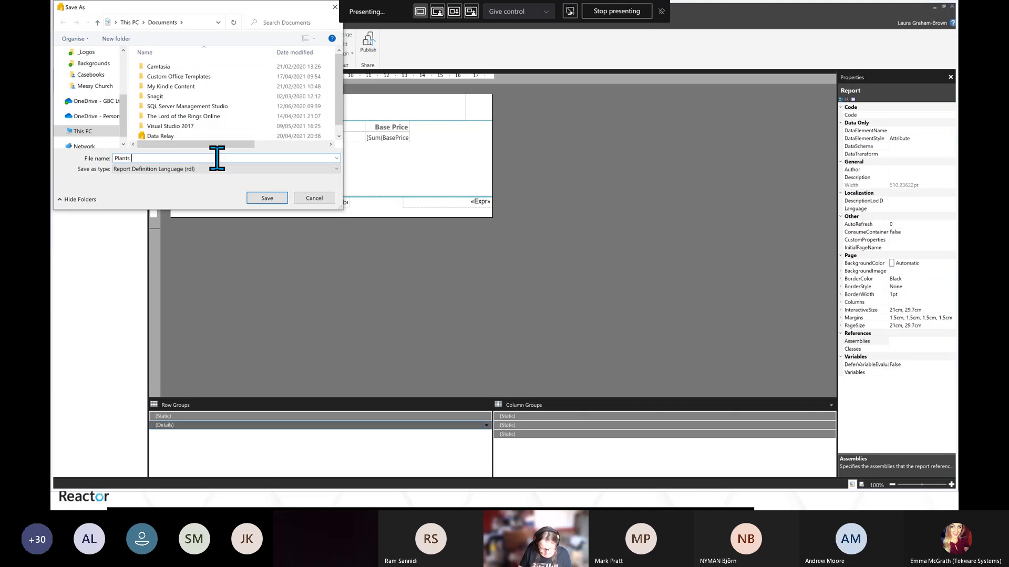
{"action": "type", "text": "Sales"}
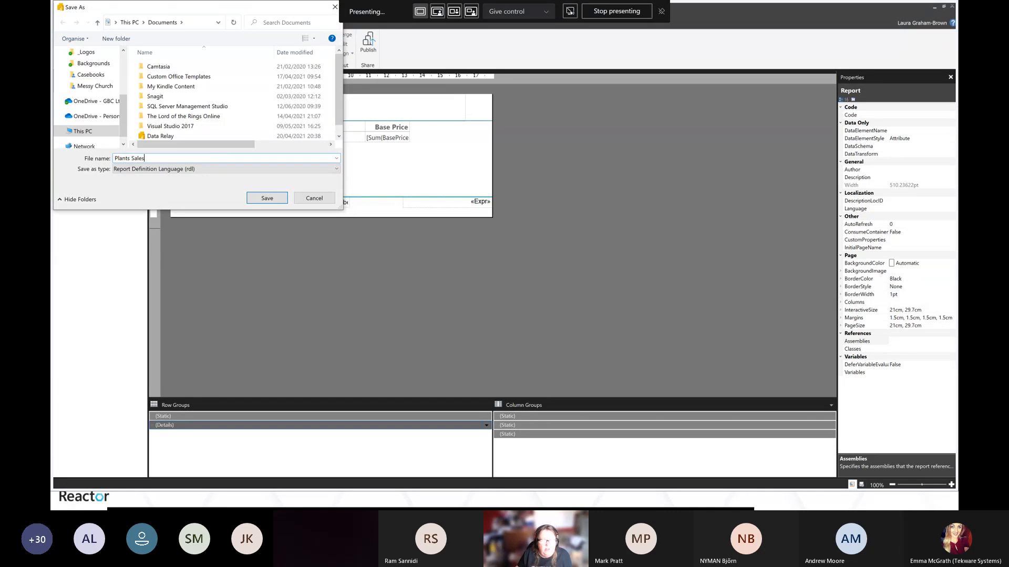
{"action": "left_click", "coordinate": [258, 202]}
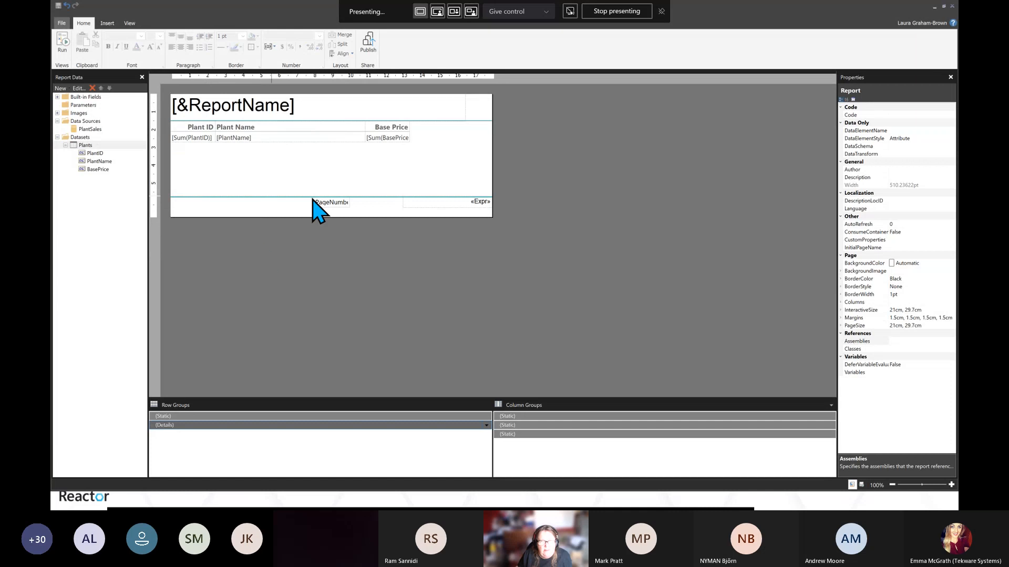
Select the plant list table and delete it from the report body
{"action": "left_click", "coordinate": [322, 143]}
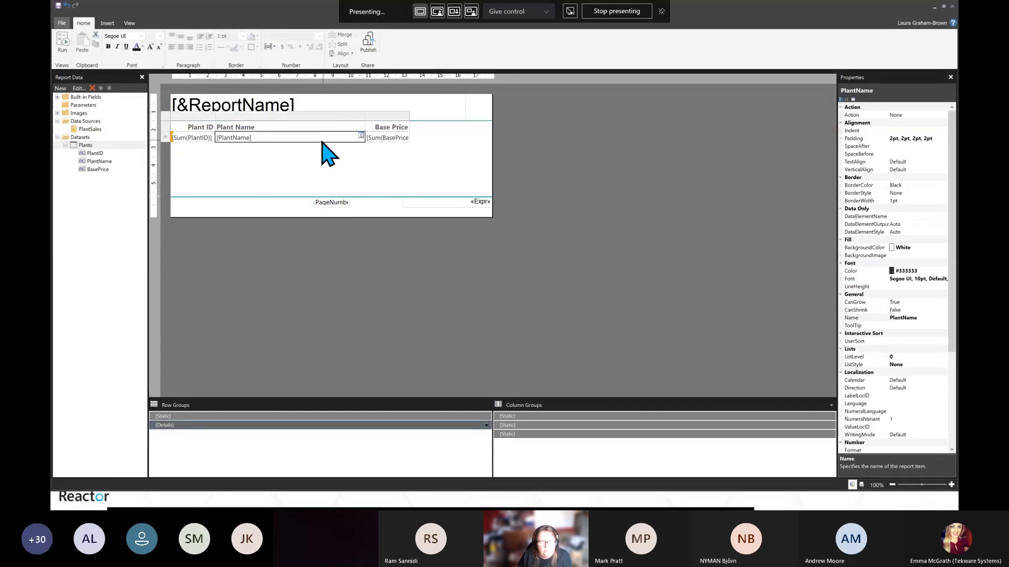
{"action": "left_click", "coordinate": [168, 121]}
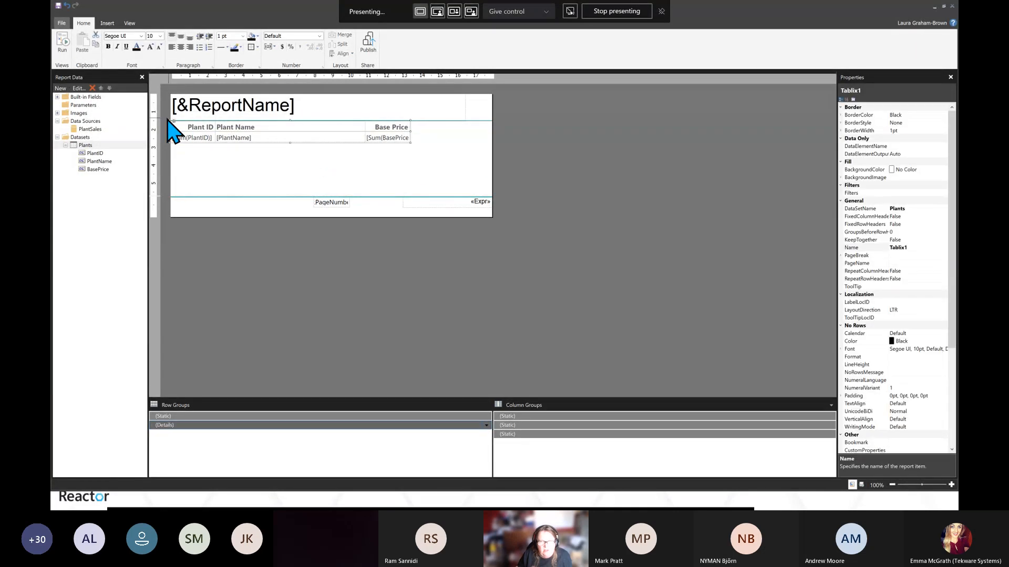
{"action": "key", "text": "Delete"}
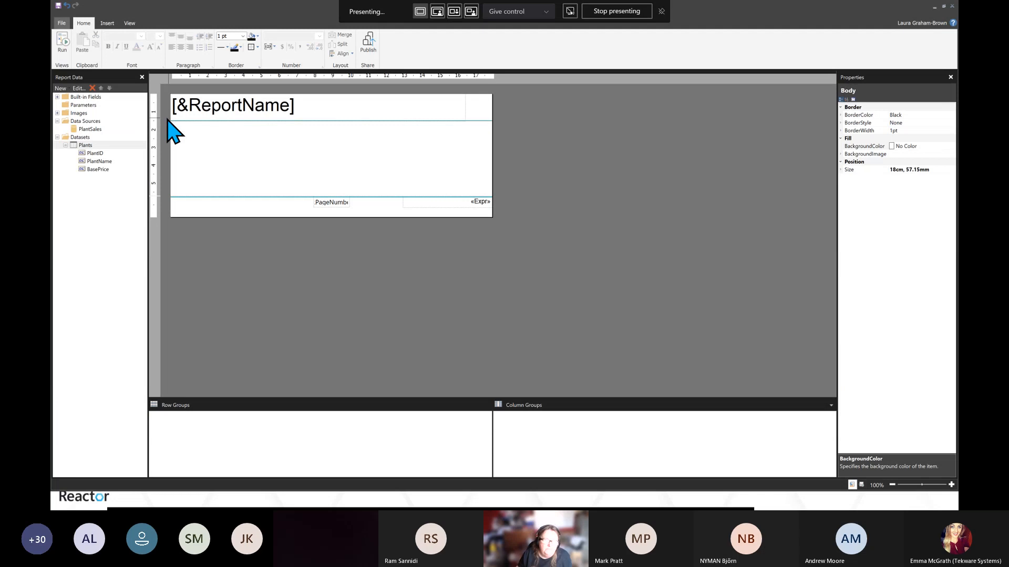
Add a new dataset named Orders that uses the PlantSales data source
{"action": "left_click", "coordinate": [76, 137]}
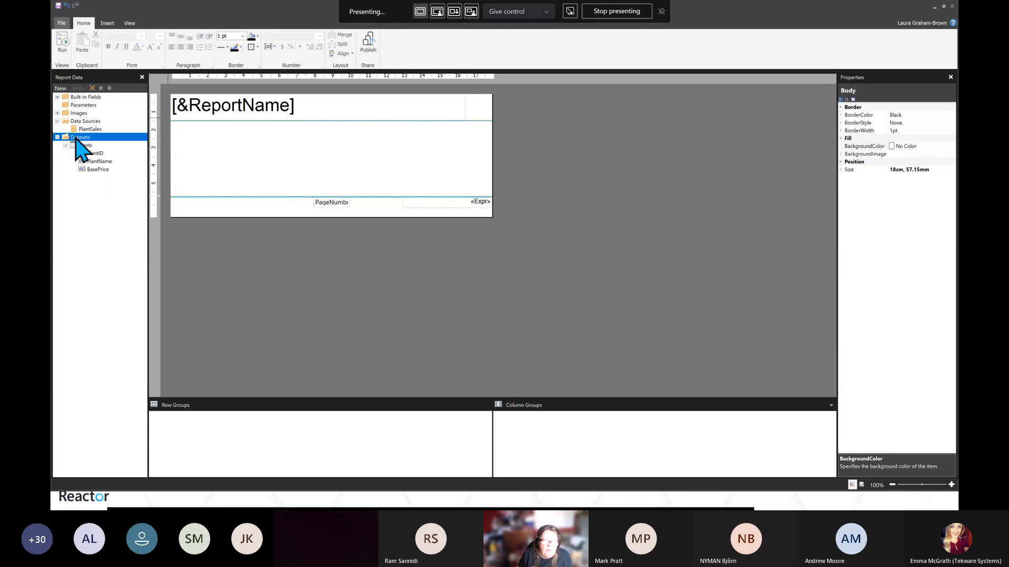
{"action": "right_click", "coordinate": [78, 137]}
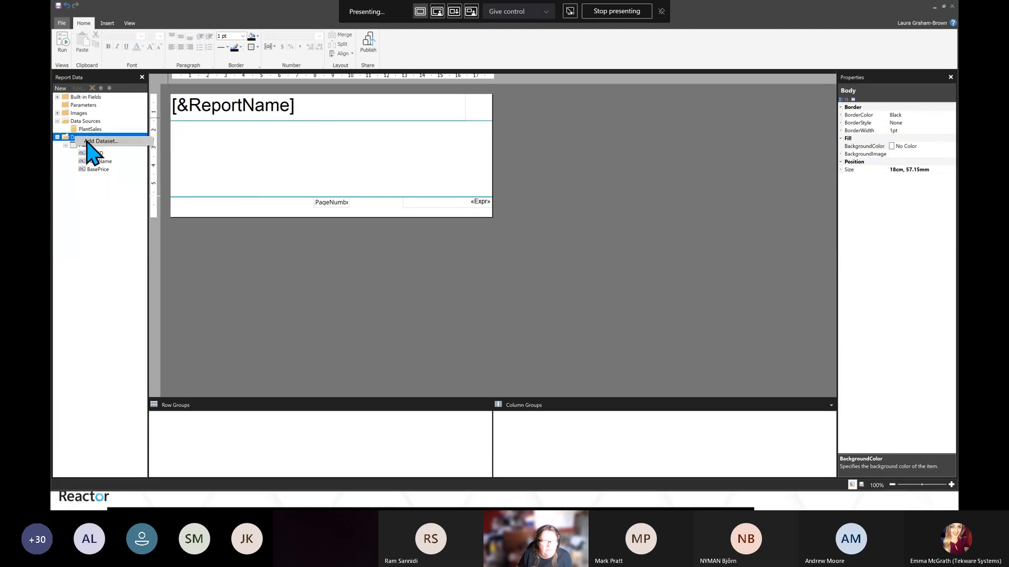
{"action": "left_click", "coordinate": [89, 142]}
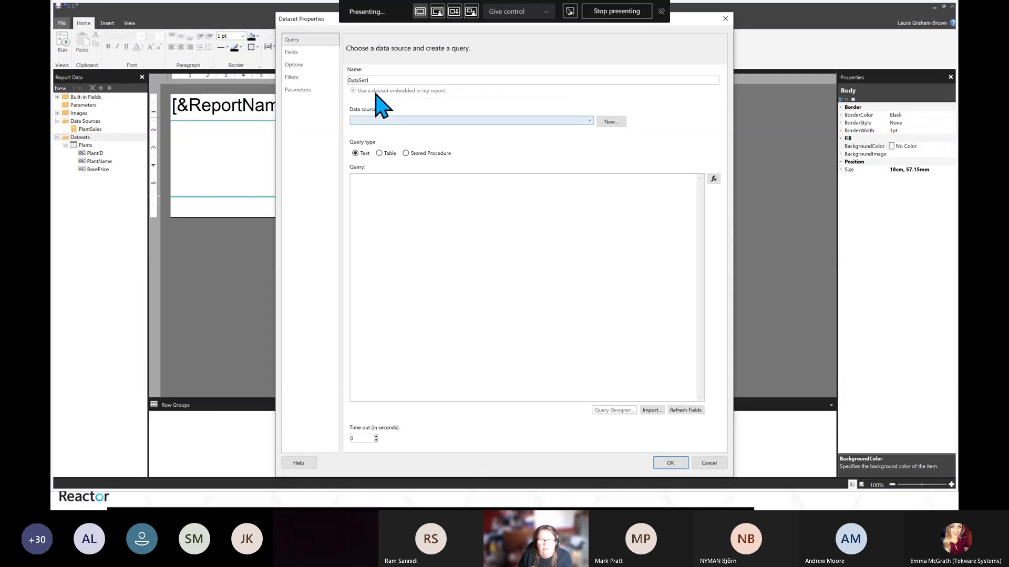
{"action": "left_click_drag", "start_coordinate": [371, 79], "coordinate": [341, 79]}
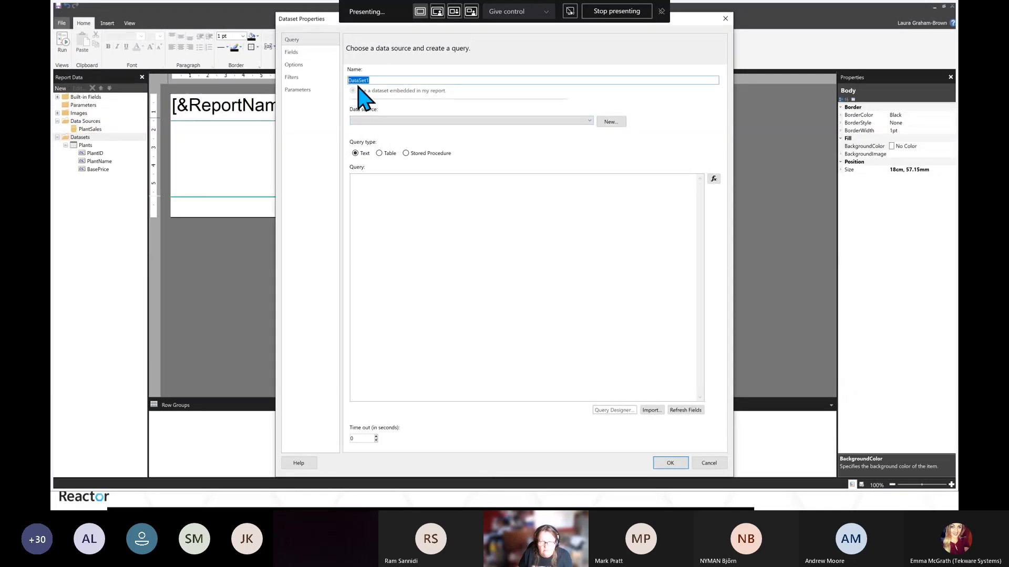
{"action": "type", "text": "Orders"}
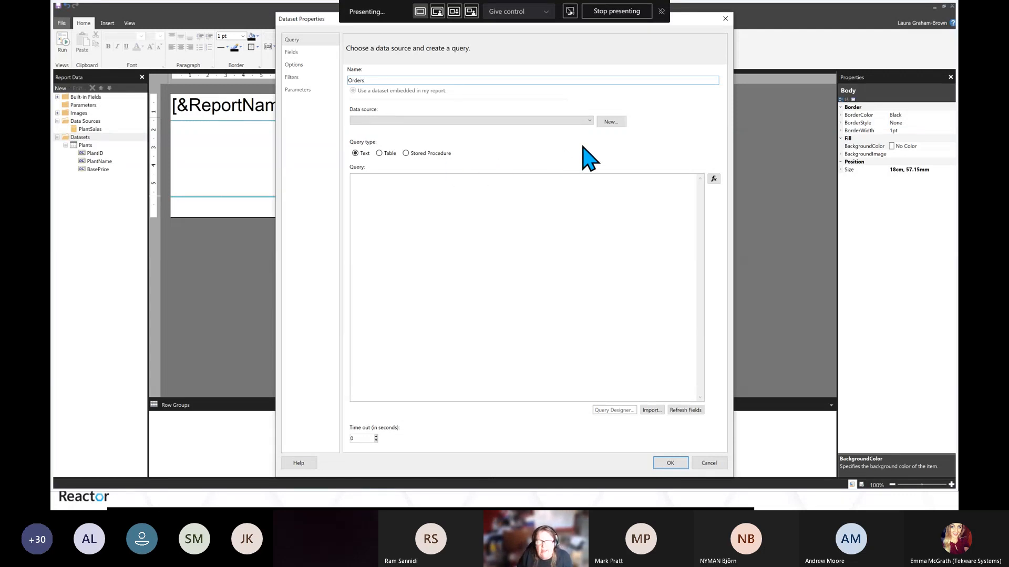
{"action": "left_click", "coordinate": [588, 120]}
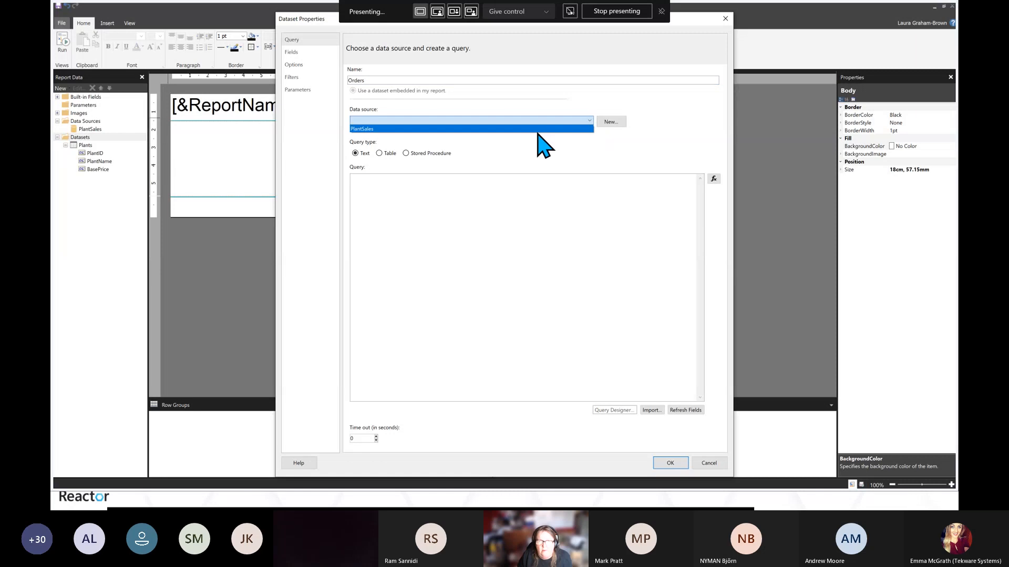
{"action": "left_click", "coordinate": [536, 129]}
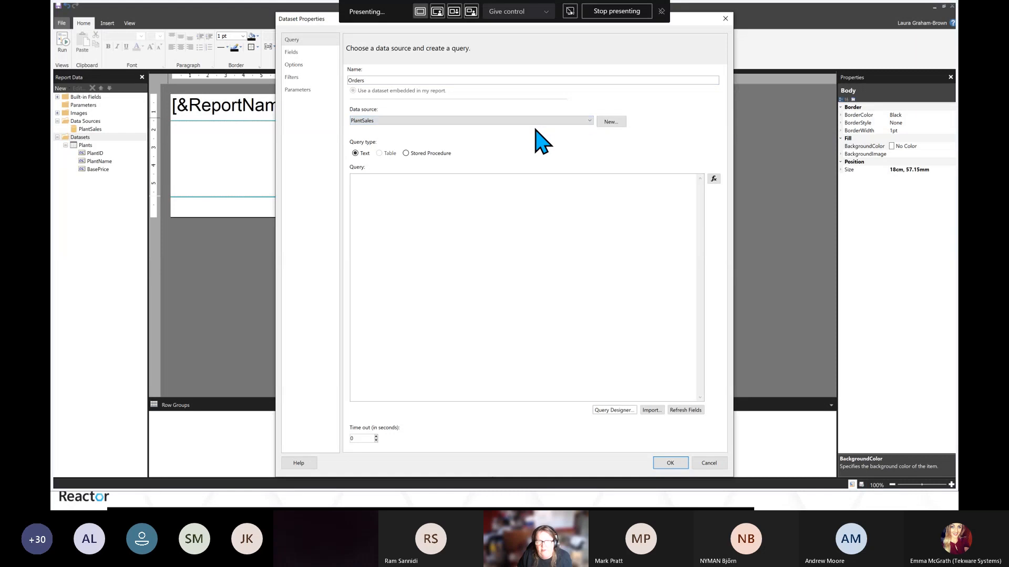
Build the Orders query in Query Designer from all fields of the OrderTotals view and confirm the dataset
{"action": "left_click", "coordinate": [613, 411]}
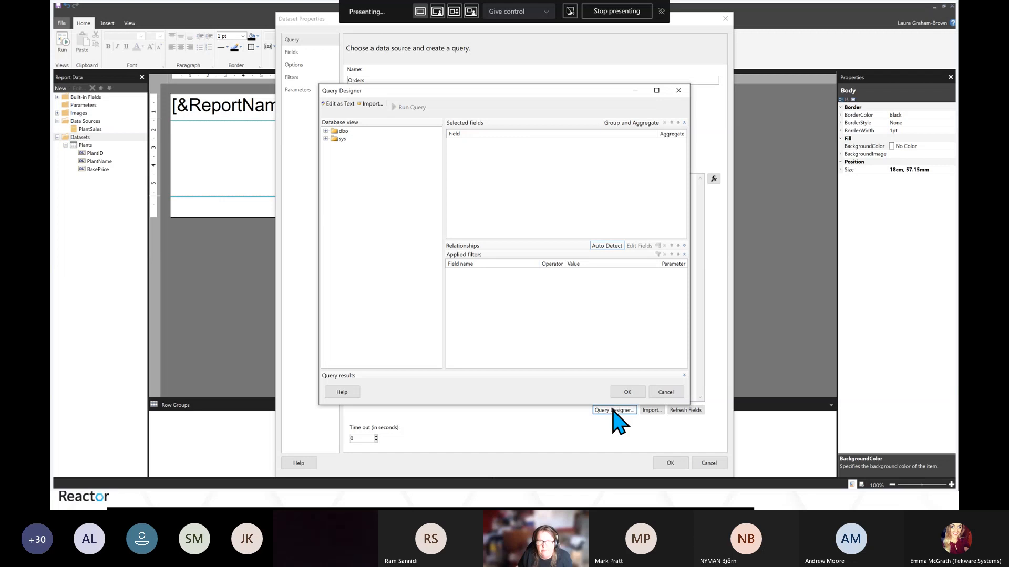
{"action": "left_click", "coordinate": [325, 131]}
{"action": "left_click", "coordinate": [334, 139]}
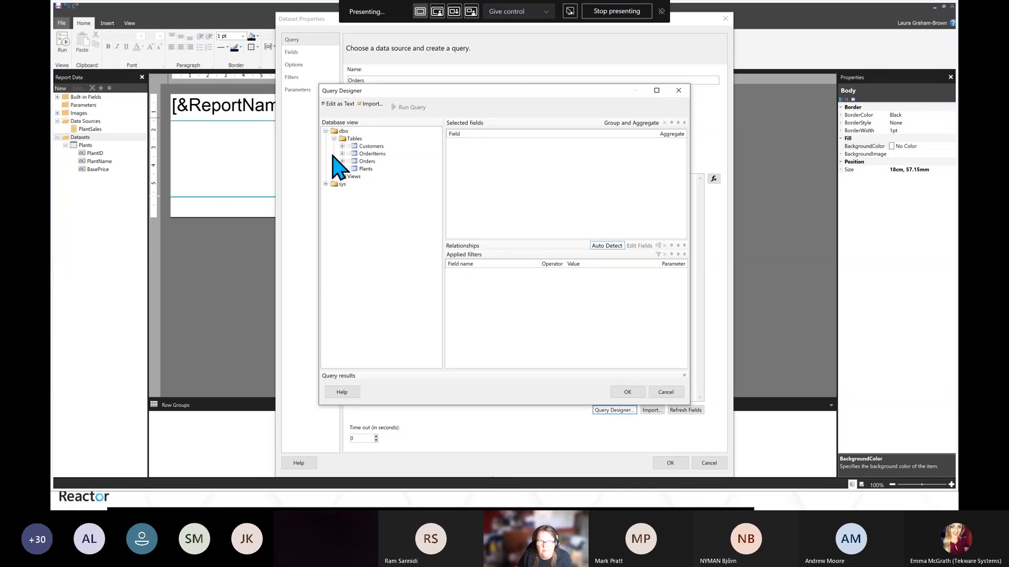
{"action": "left_click", "coordinate": [334, 177]}
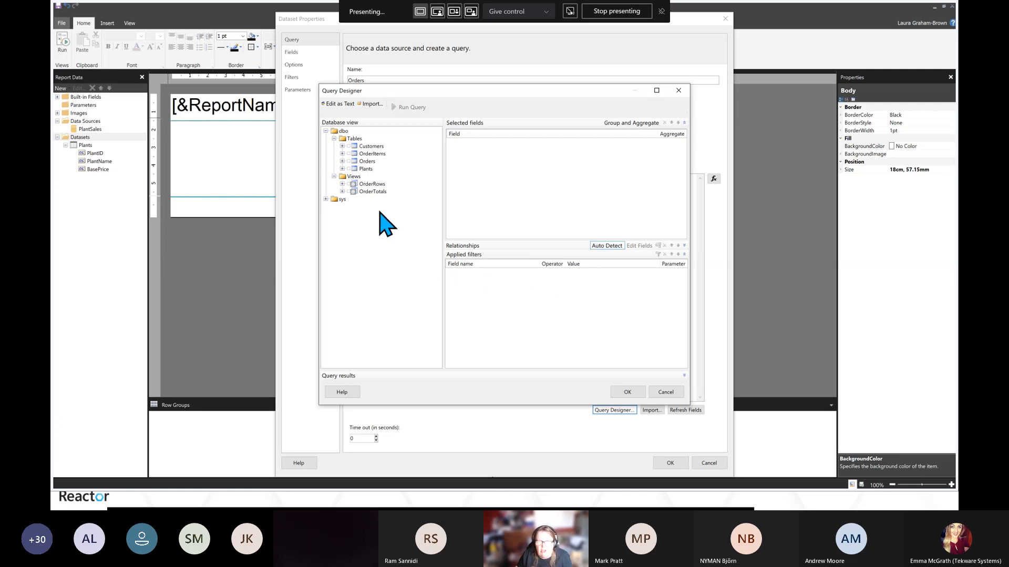
{"action": "left_click", "coordinate": [342, 192]}
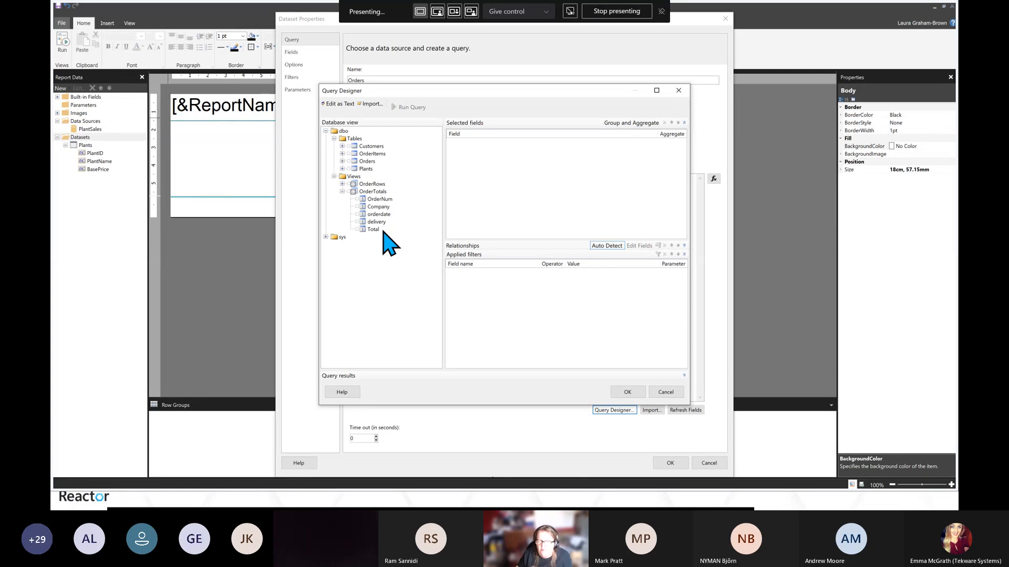
{"action": "left_click", "coordinate": [357, 200]}
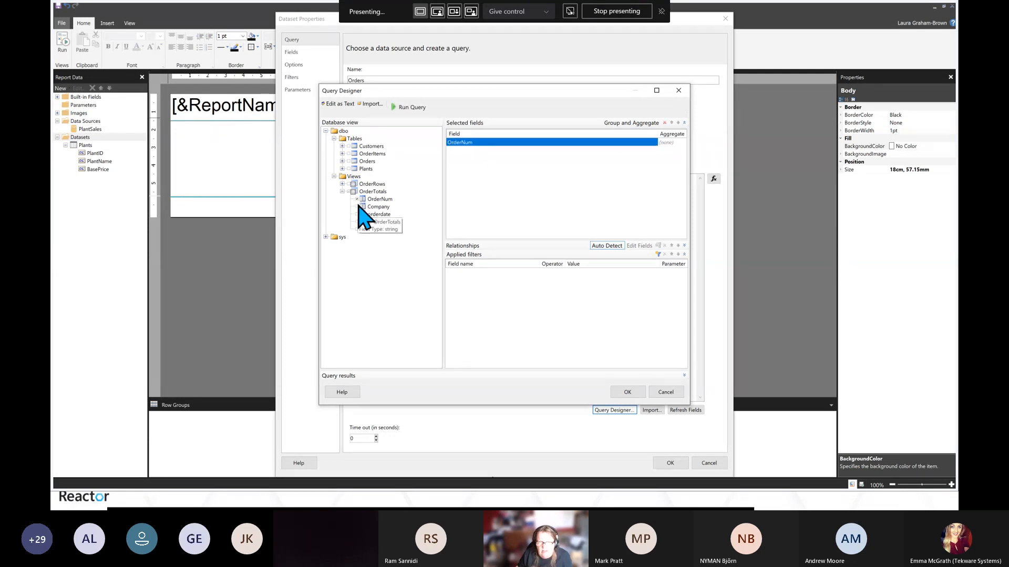
{"action": "left_click", "coordinate": [357, 207]}
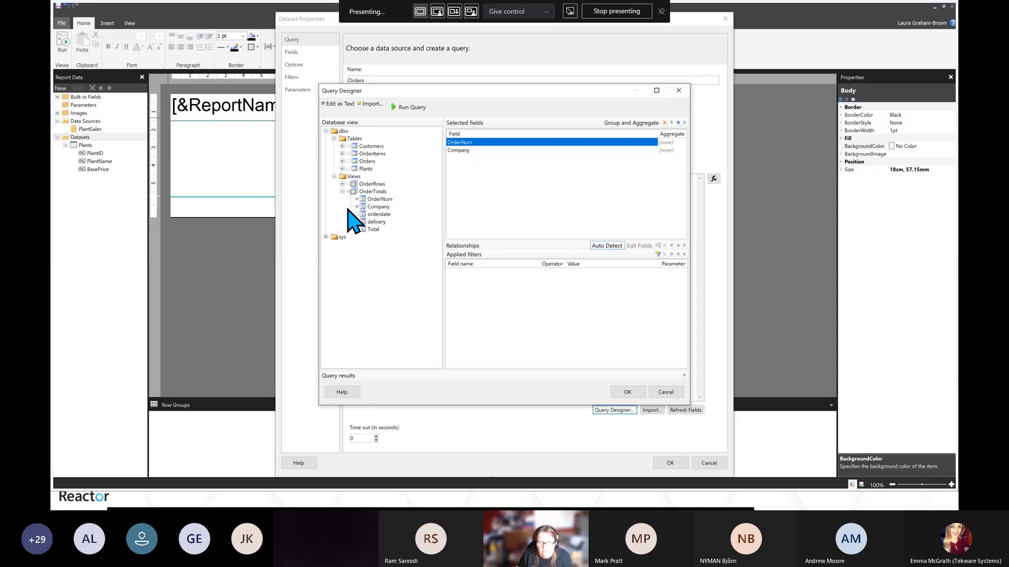
{"action": "left_click", "coordinate": [350, 192]}
{"action": "left_click", "coordinate": [350, 192]}
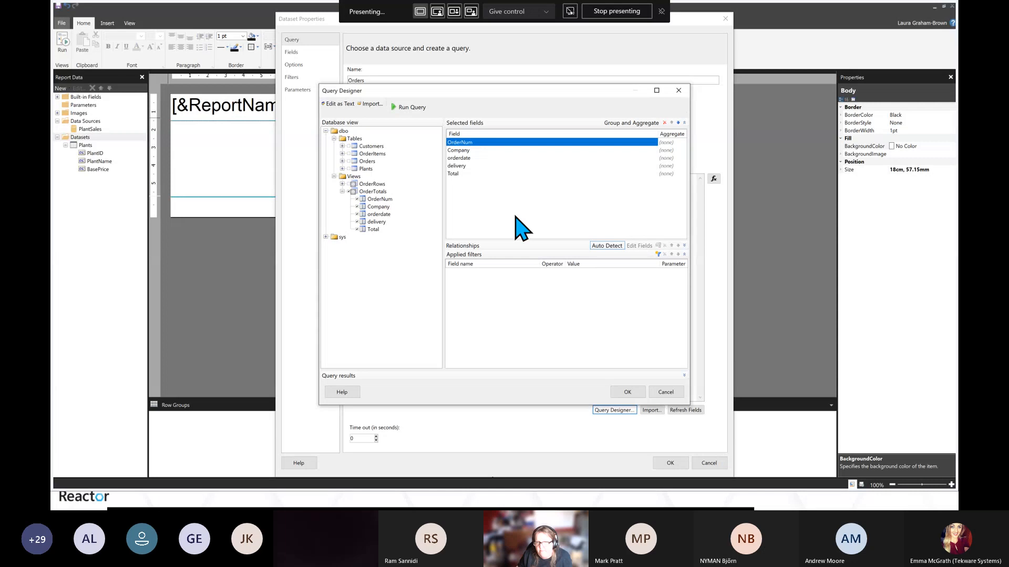
{"action": "left_click", "coordinate": [626, 394]}
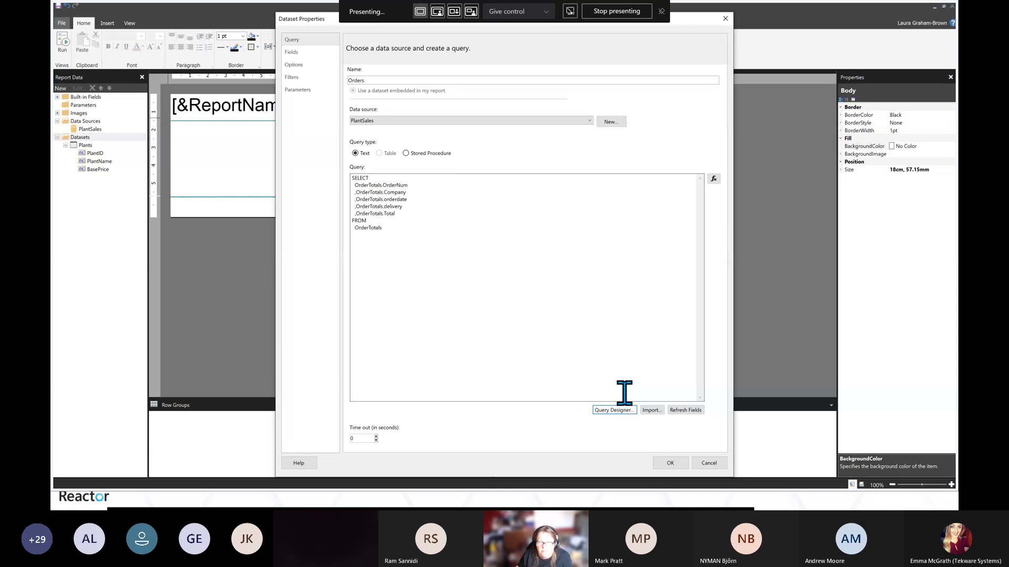
{"action": "left_click", "coordinate": [670, 463]}
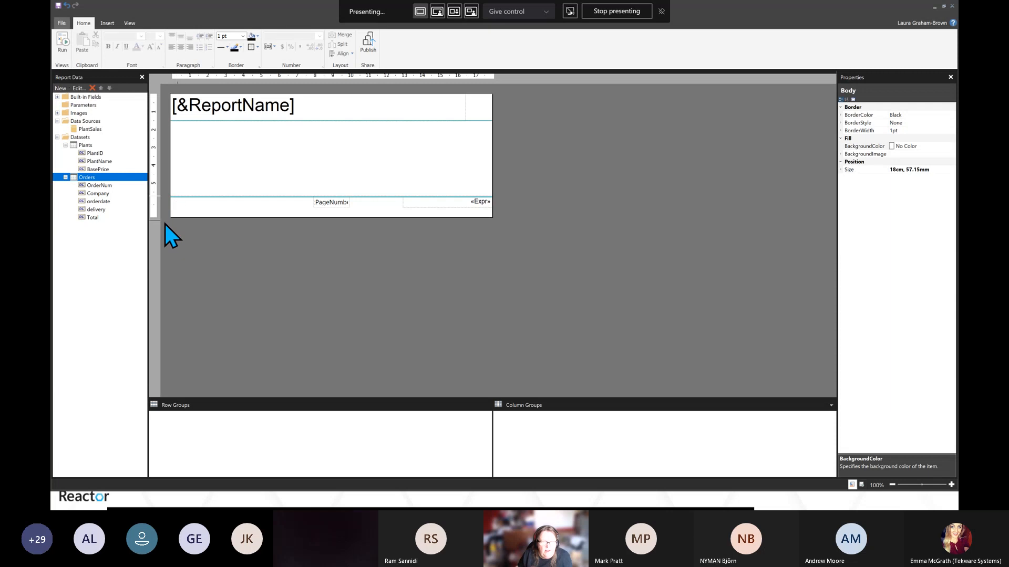
Insert a table with the Table Wizard from the Orders dataset, placing all five fields in Values
{"action": "left_click", "coordinate": [108, 23]}
{"action": "left_click", "coordinate": [62, 54]}
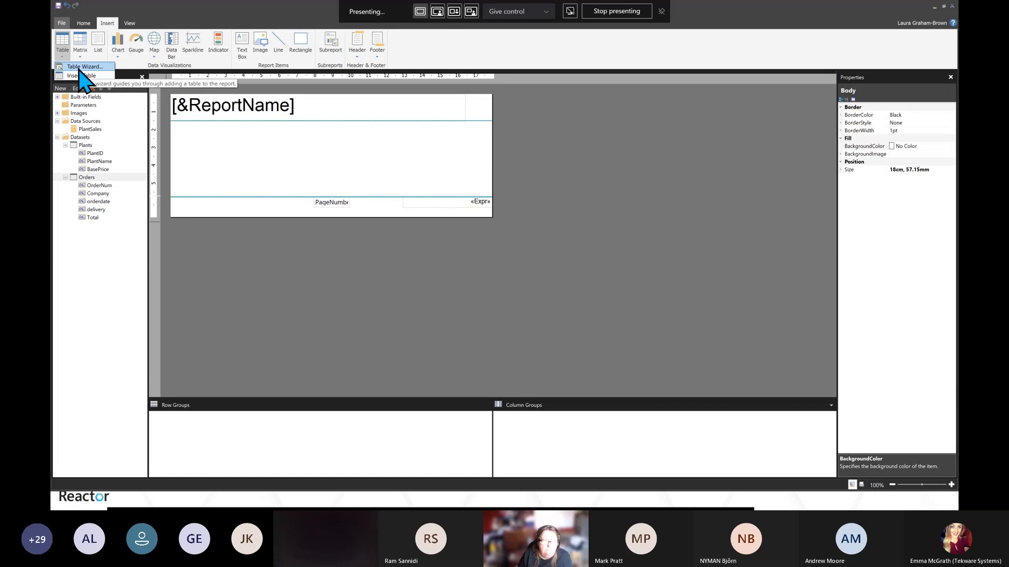
{"action": "left_click", "coordinate": [81, 67]}
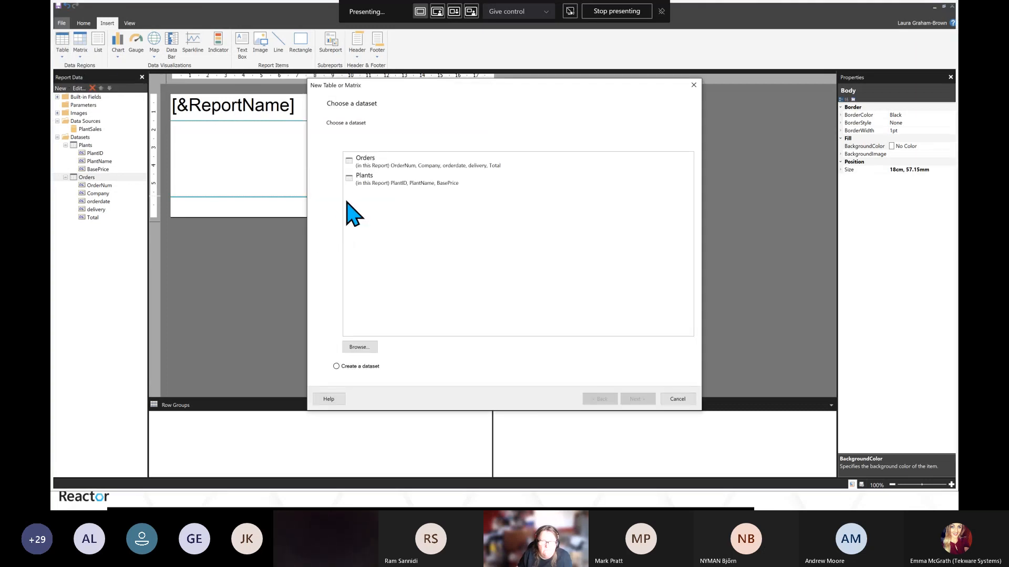
{"action": "left_click", "coordinate": [370, 164]}
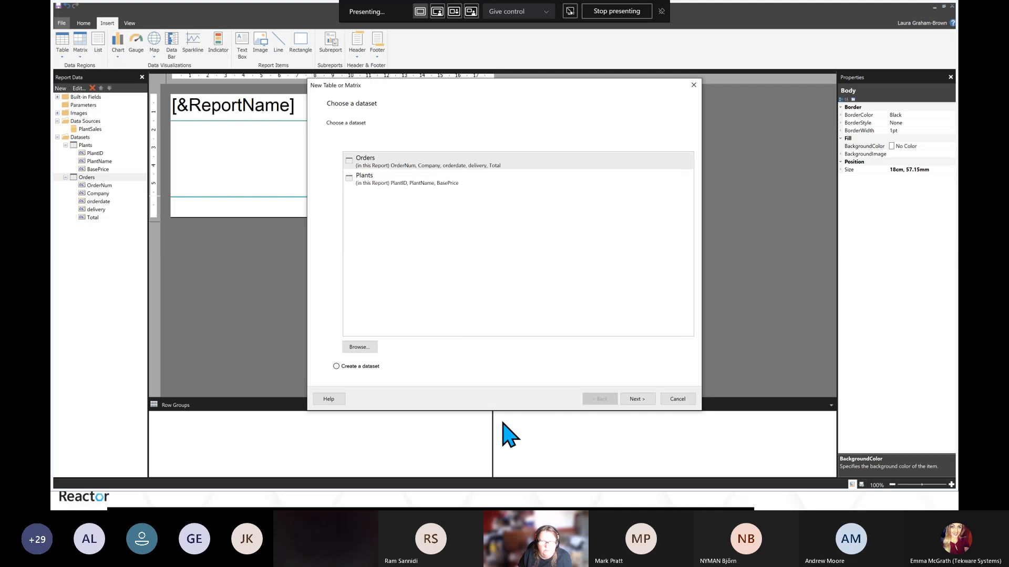
{"action": "left_click", "coordinate": [637, 400]}
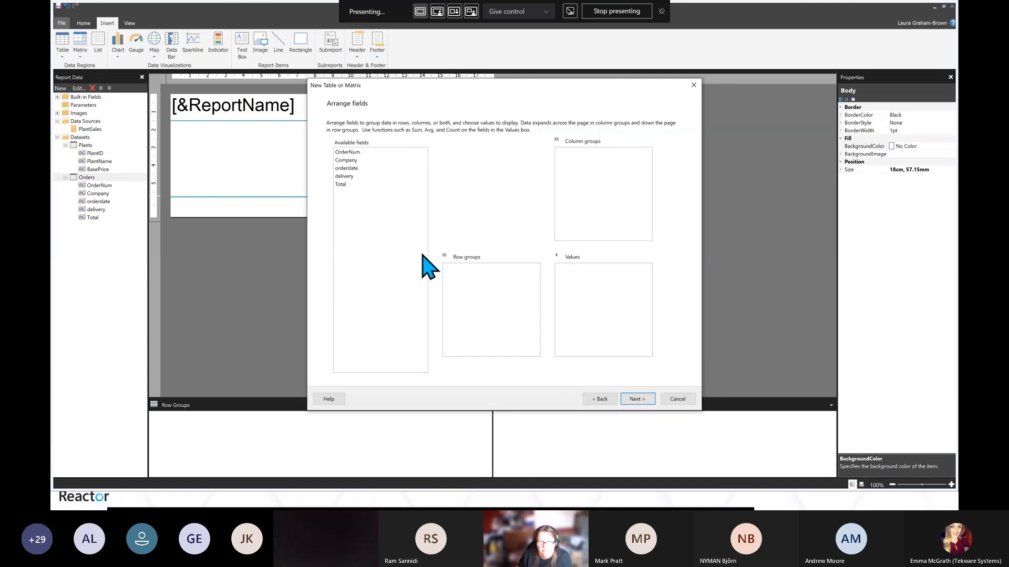
{"action": "left_click", "coordinate": [346, 154]}
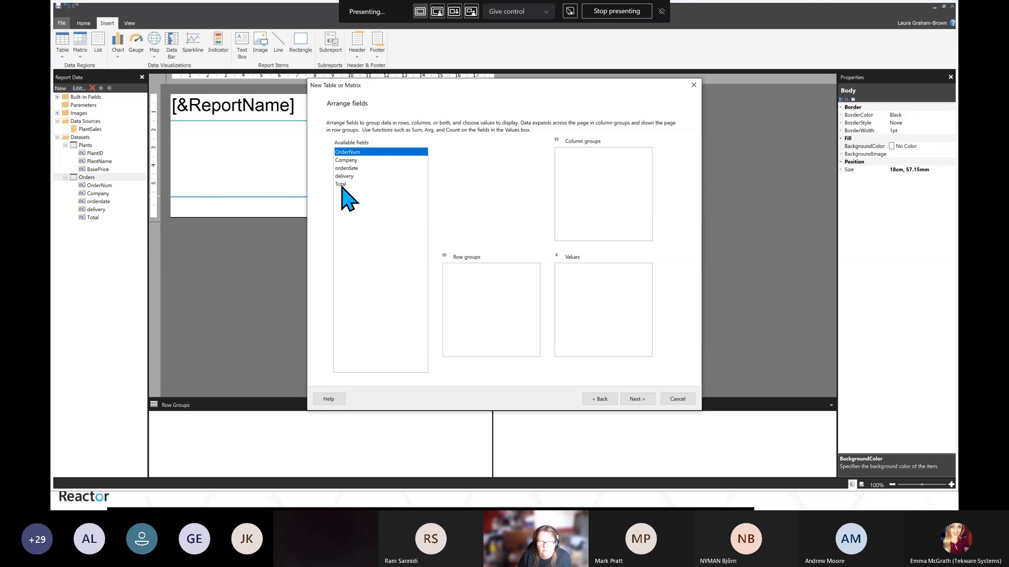
{"action": "left_click", "coordinate": [341, 184], "text": "shift"}
{"action": "left_click_drag", "start_coordinate": [359, 173], "coordinate": [600, 298]}
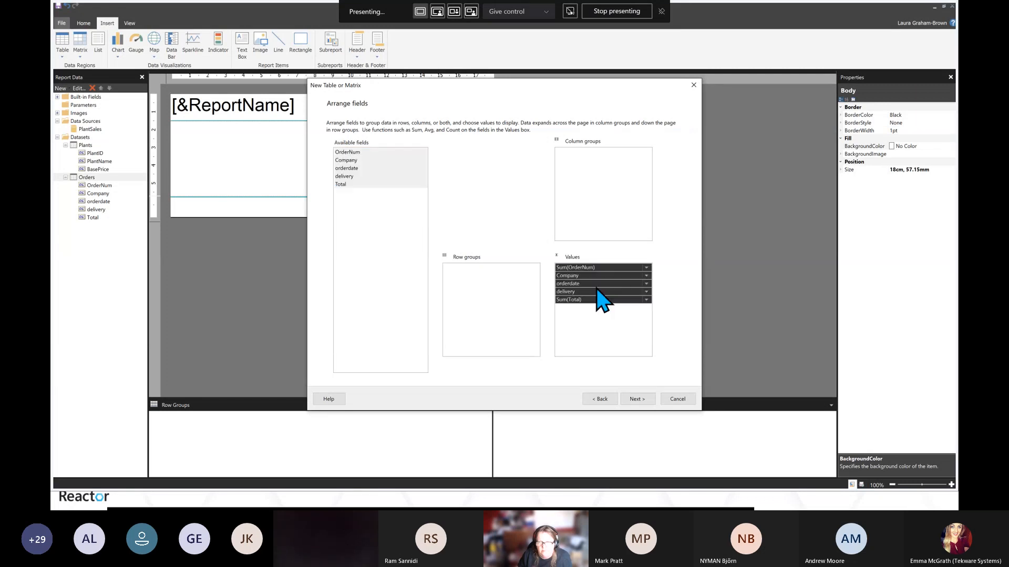
{"action": "left_click", "coordinate": [638, 398]}
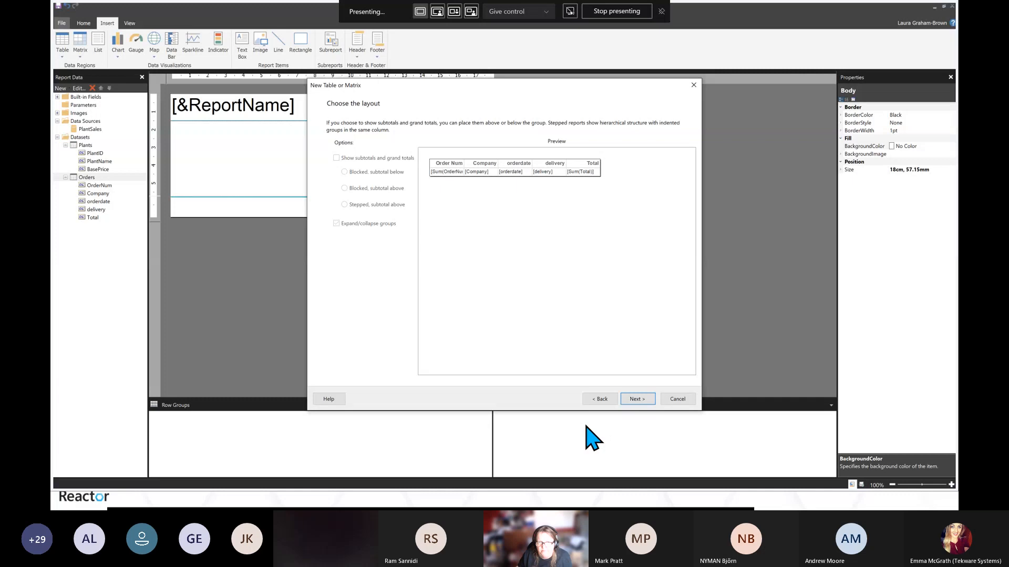
{"action": "left_click", "coordinate": [642, 399]}
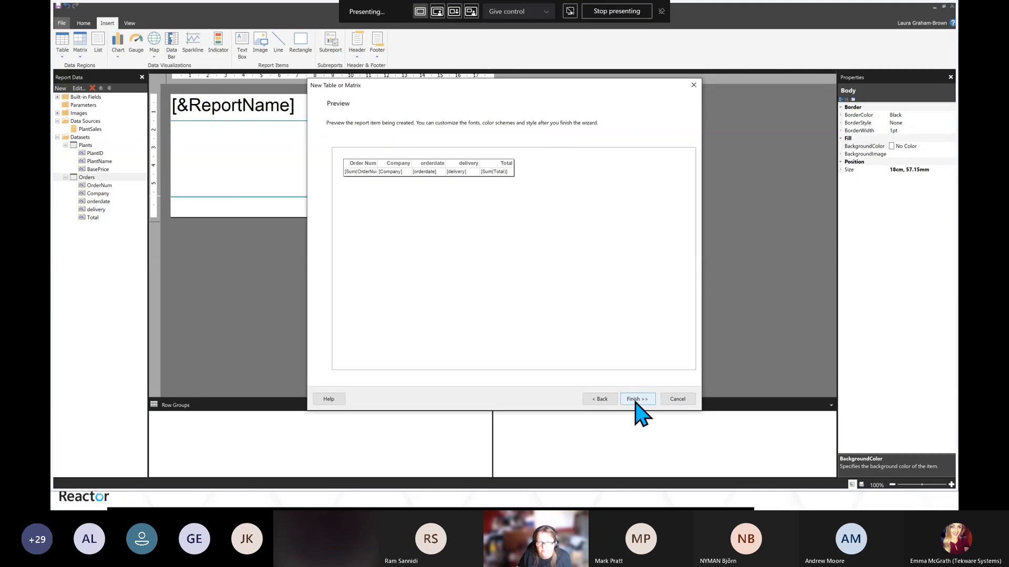
{"action": "left_click", "coordinate": [635, 399]}
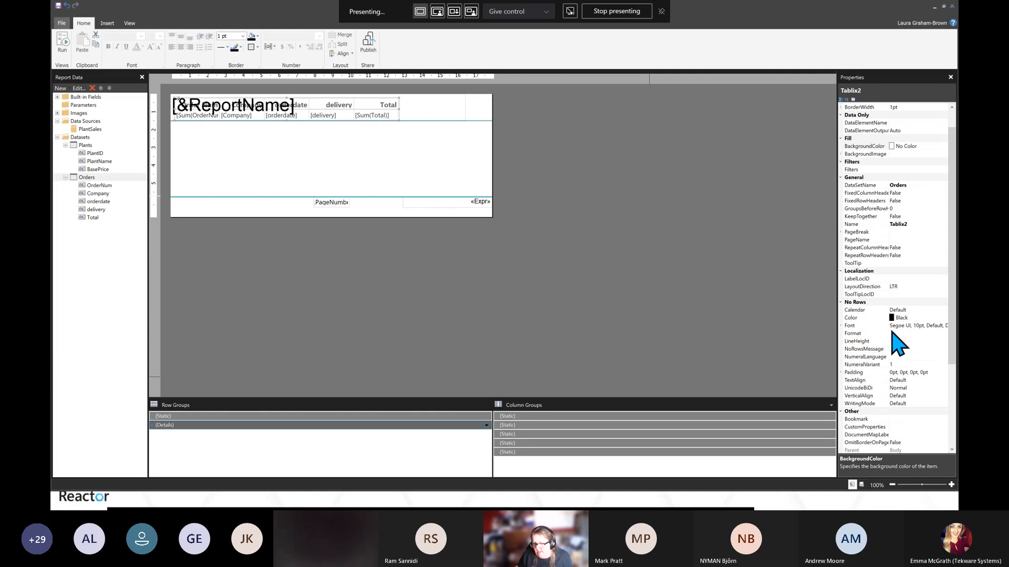
{"action": "scroll", "coordinate": [884, 326], "scroll_direction": "down", "scroll_amount": 5}
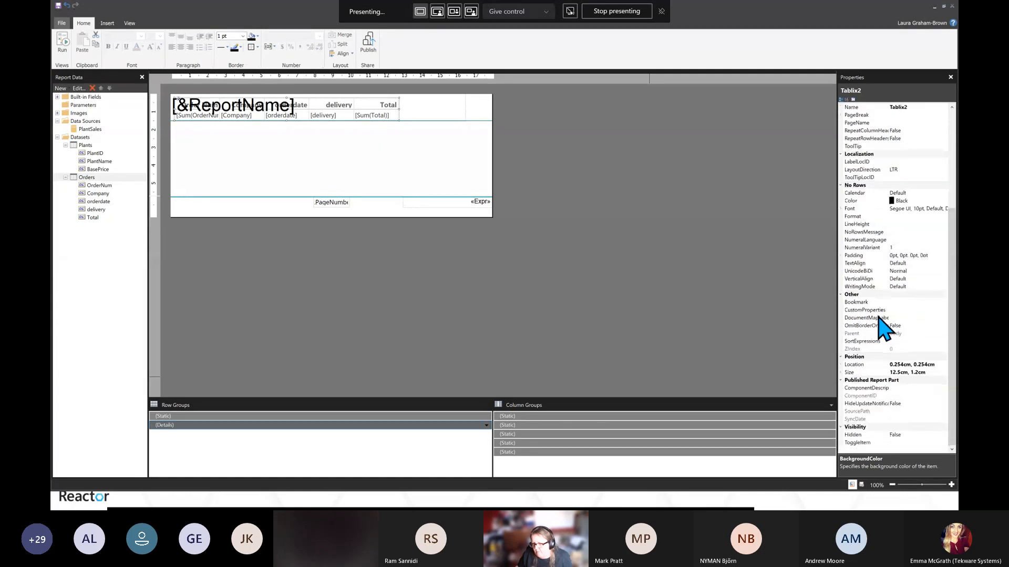
Position the Orders table at Left 0 cm and Top 1.5 cm
{"action": "left_click", "coordinate": [841, 364]}
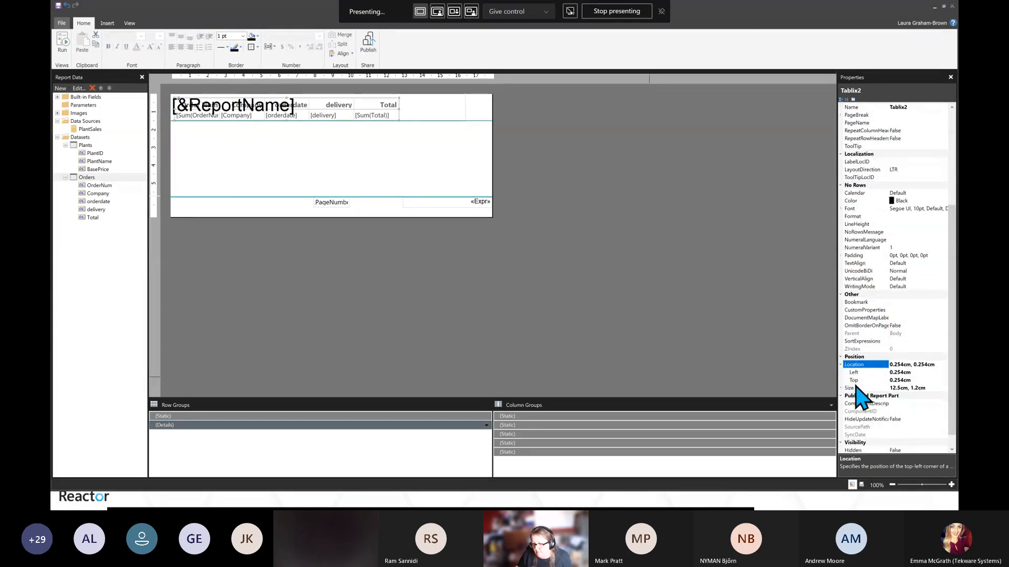
{"action": "left_click", "coordinate": [907, 372]}
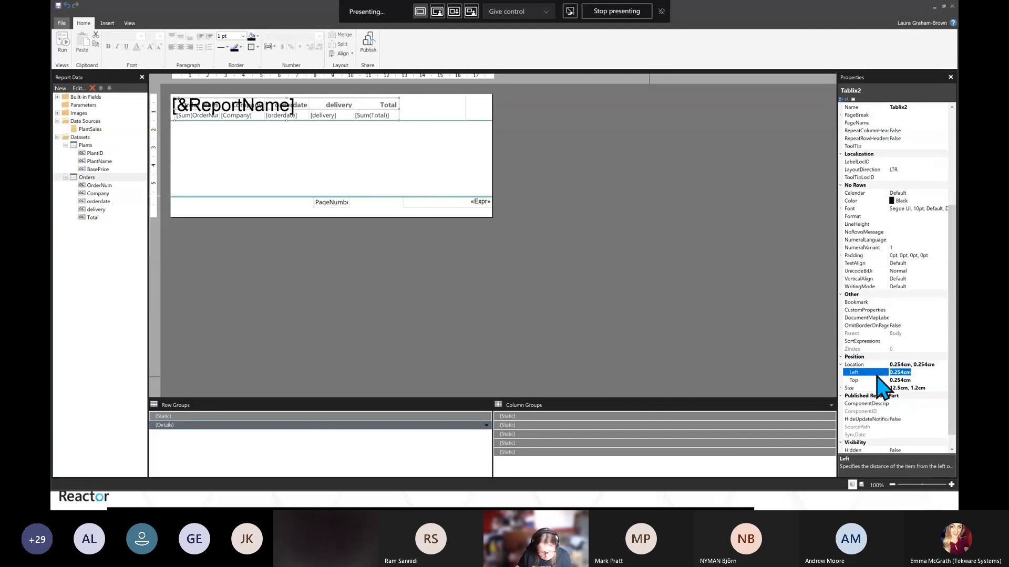
{"action": "type", "text": "1."}
{"action": "key", "text": "BackSpace"}
{"action": "key", "text": "BackSpace"}
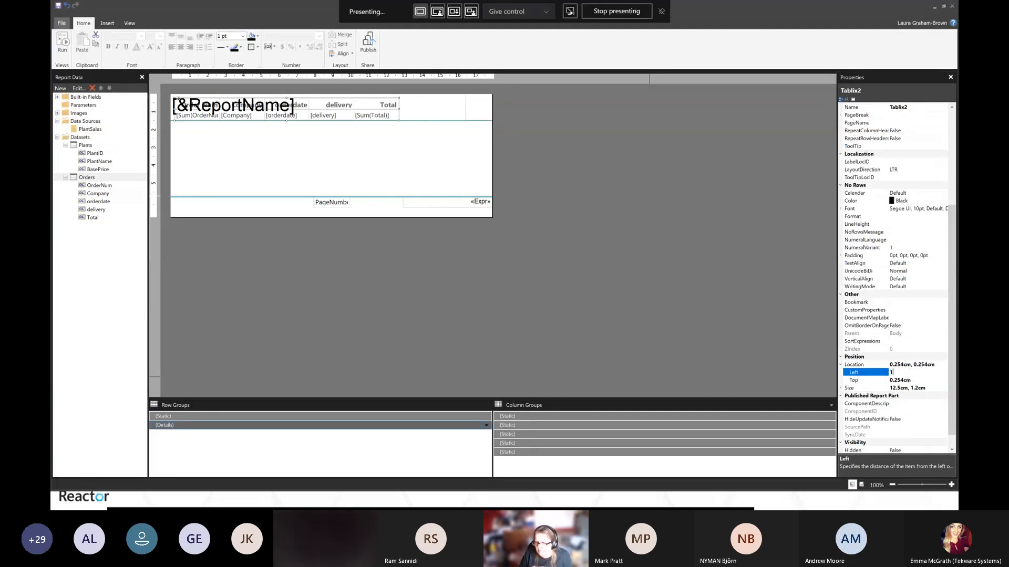
{"action": "type", "text": "0"}
{"action": "key", "text": "Return"}
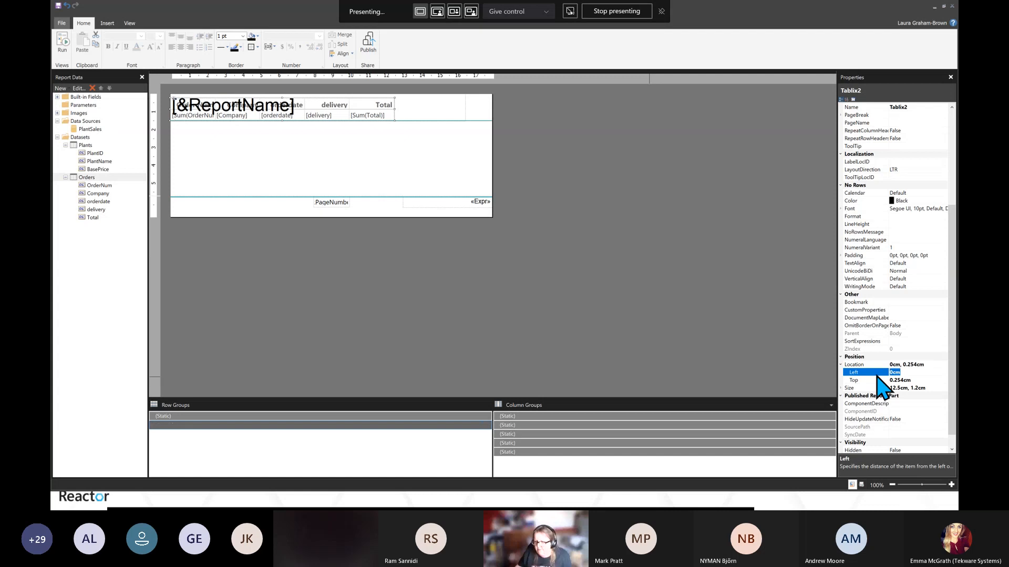
{"action": "left_click", "coordinate": [909, 379]}
{"action": "left_click", "coordinate": [908, 379]}
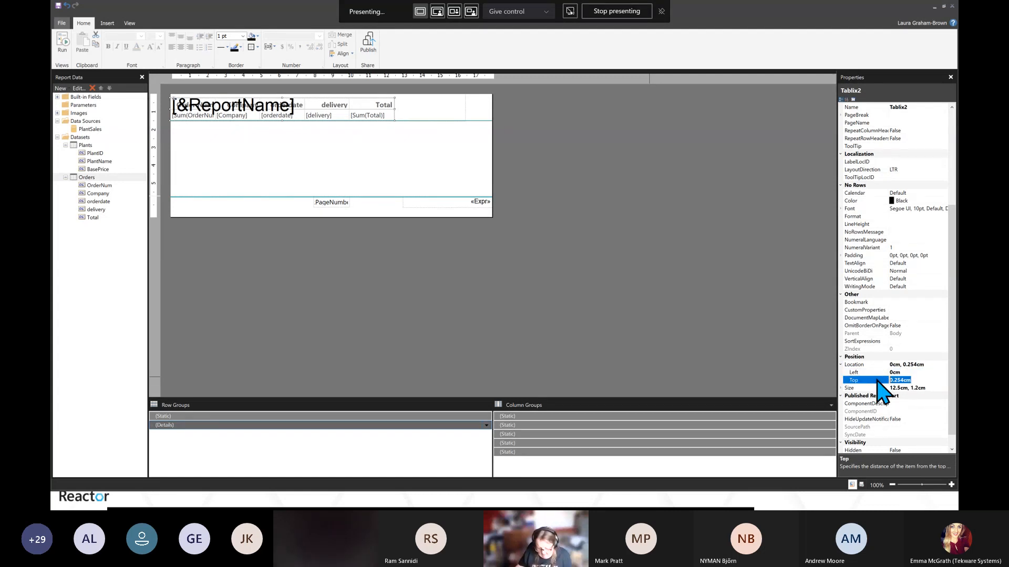
{"action": "type", "text": "1"}
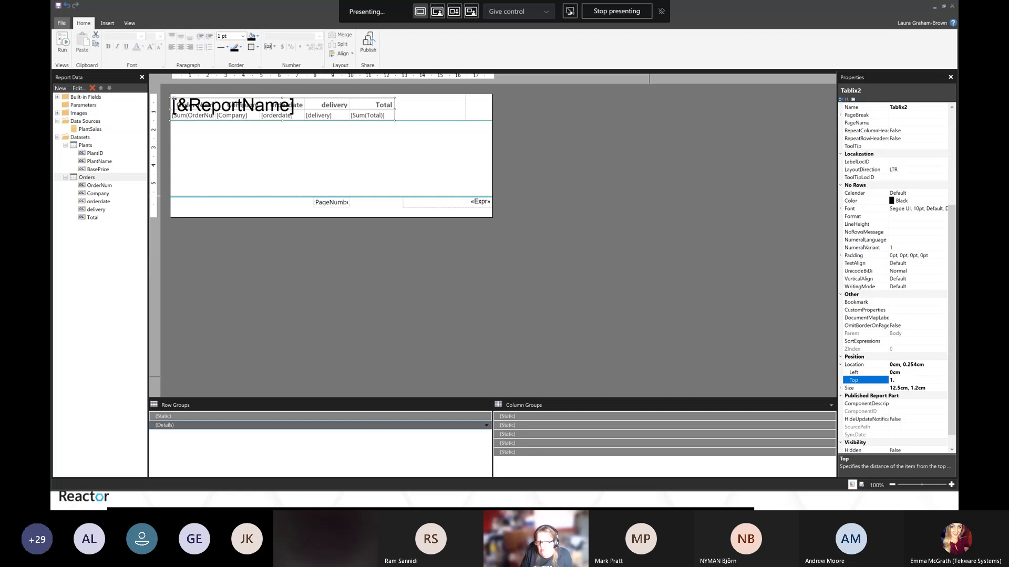
{"action": "type", "text": ".5"}
{"action": "key", "text": "Return"}
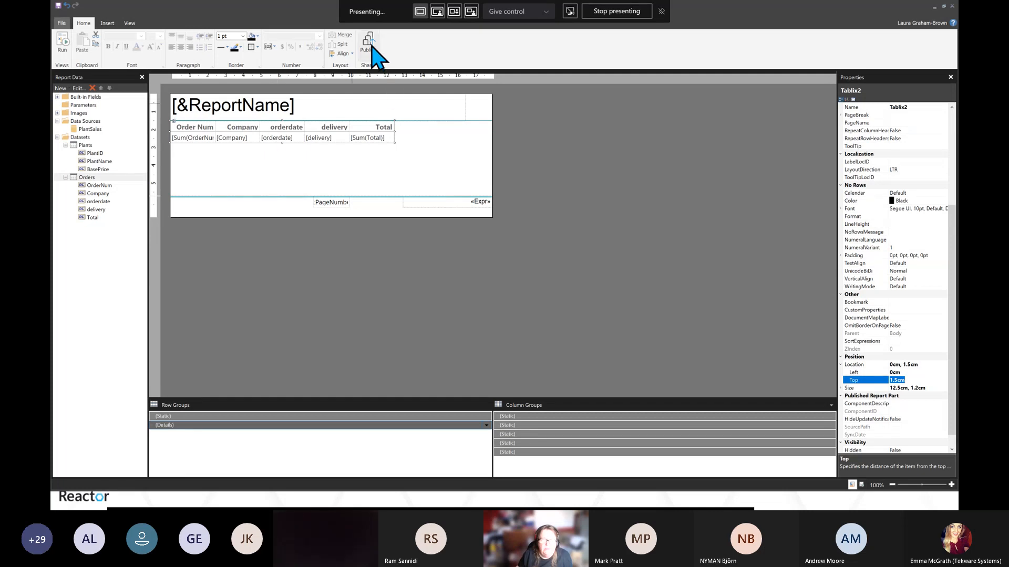
Run the report to preview it and return to design view
{"action": "left_click", "coordinate": [63, 42]}
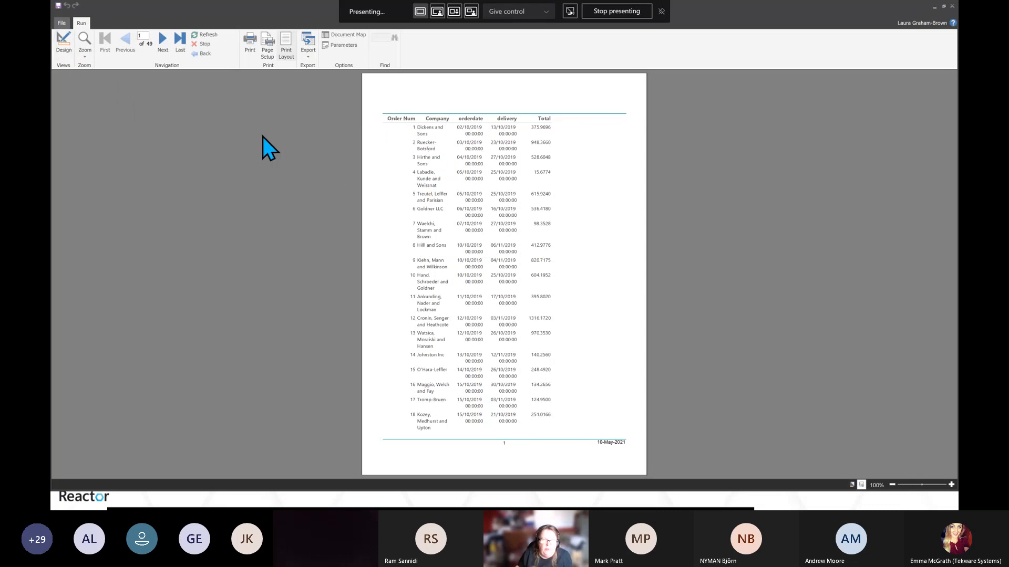
{"action": "left_click", "coordinate": [59, 48]}
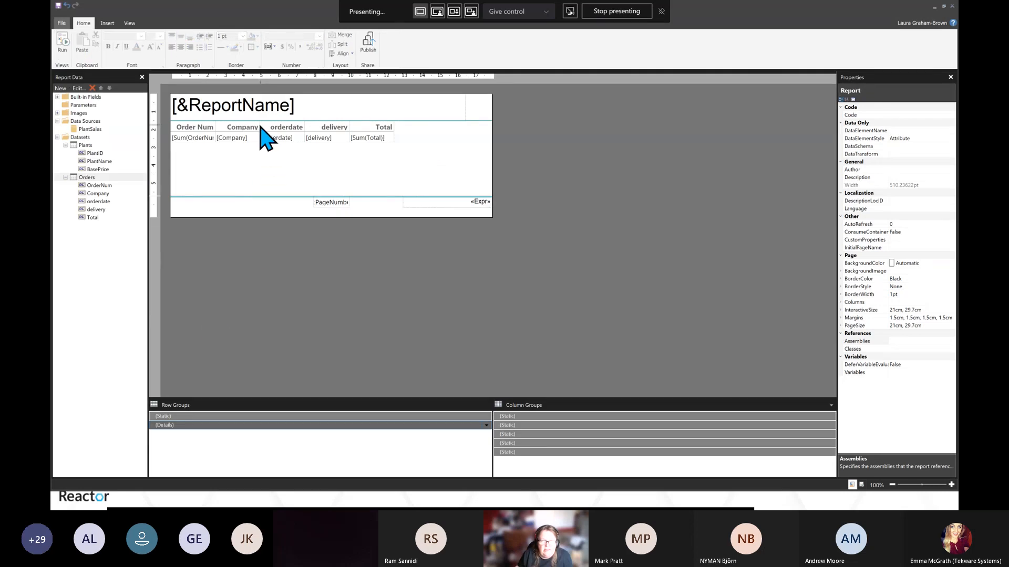
Widen the Company column and narrow the report body to fit the table
{"action": "left_click", "coordinate": [253, 138]}
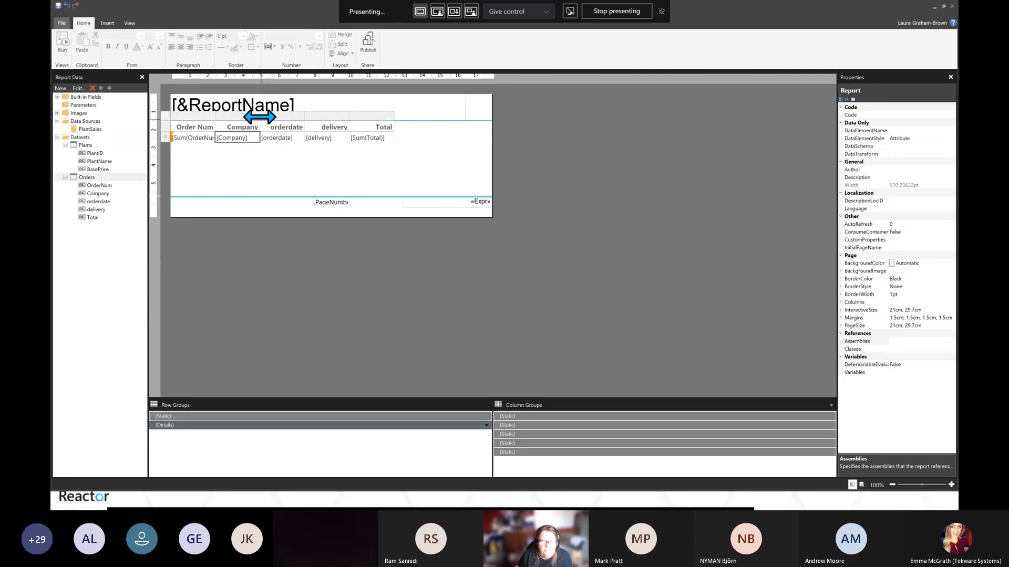
{"action": "left_click_drag", "start_coordinate": [260, 117], "coordinate": [355, 129]}
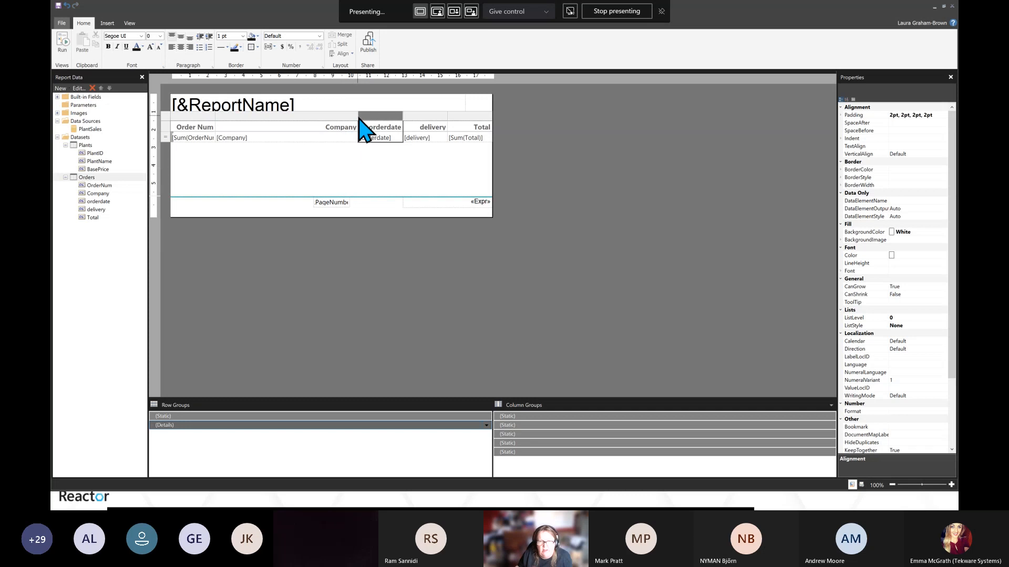
{"action": "left_click_drag", "start_coordinate": [357, 116], "coordinate": [374, 119]}
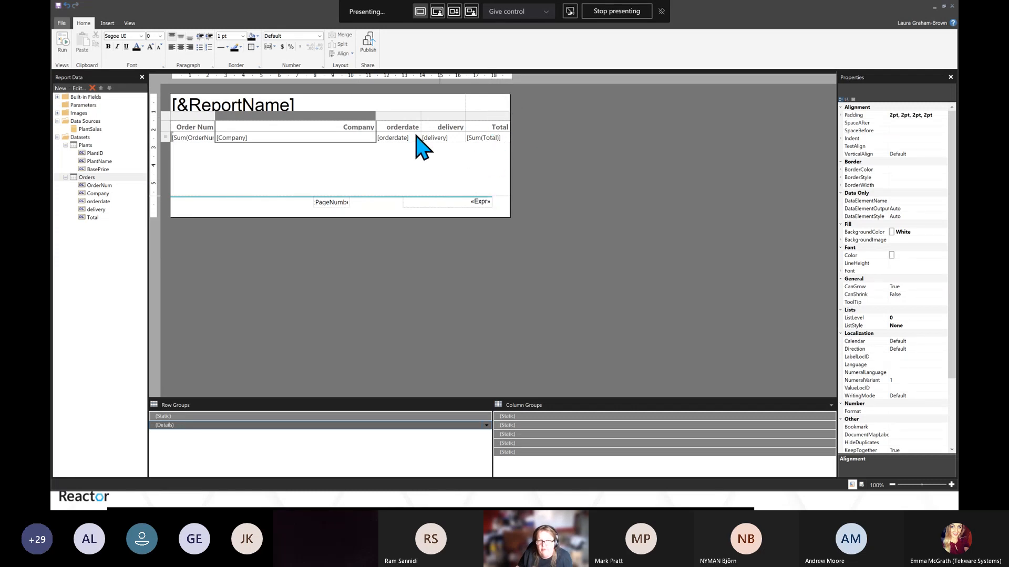
{"action": "left_click_drag", "start_coordinate": [377, 115], "coordinate": [360, 117]}
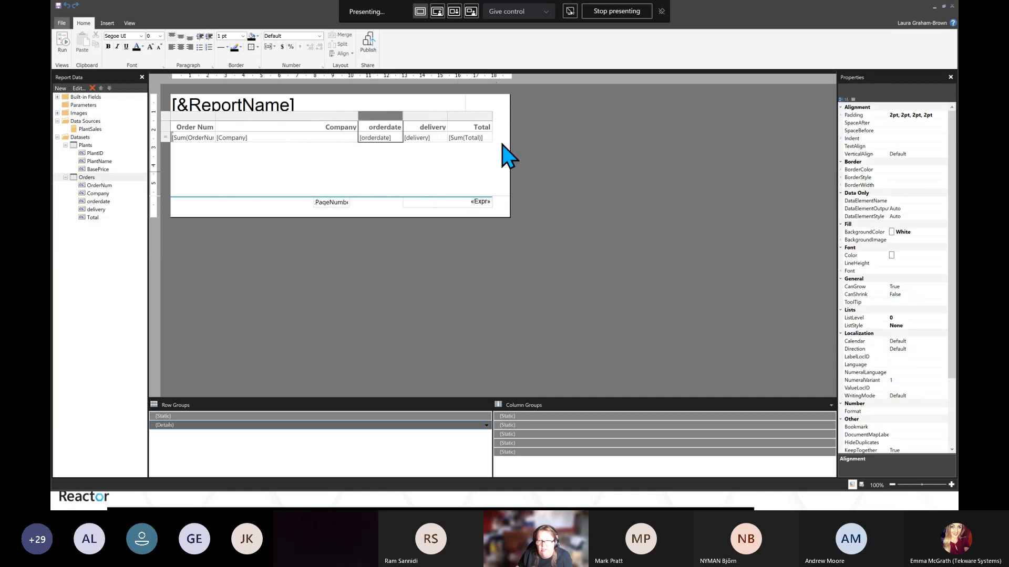
{"action": "left_click_drag", "start_coordinate": [509, 153], "coordinate": [485, 154]}
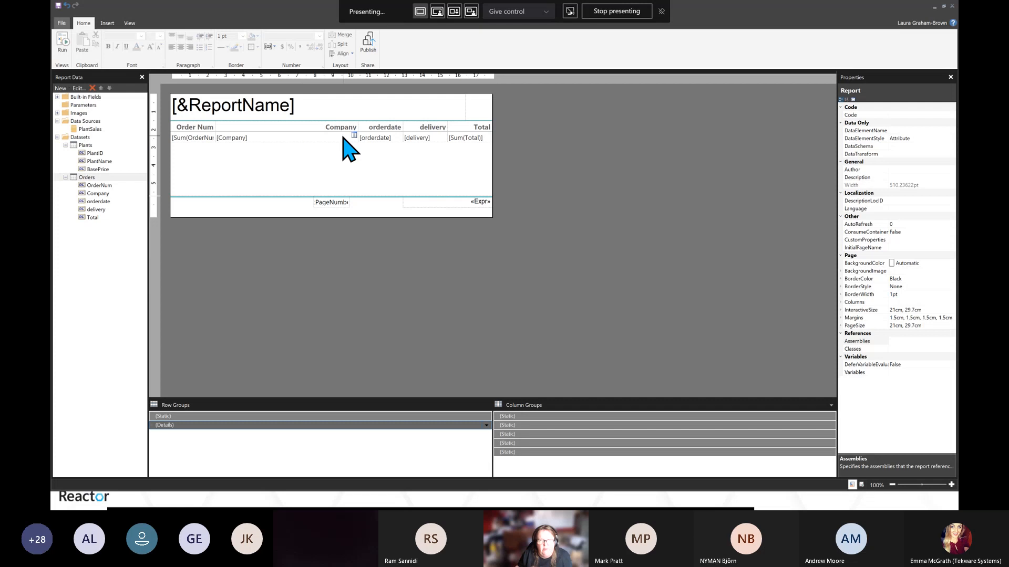
Left-align the text of the table's header row
{"action": "double_click", "coordinate": [173, 126]}
{"action": "left_click", "coordinate": [166, 129]}
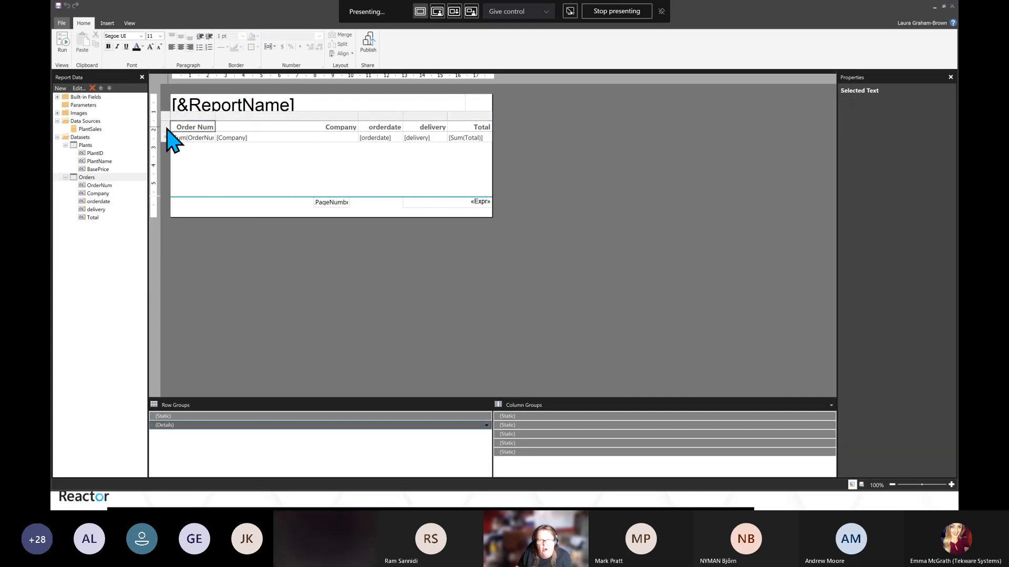
{"action": "left_click", "coordinate": [172, 48]}
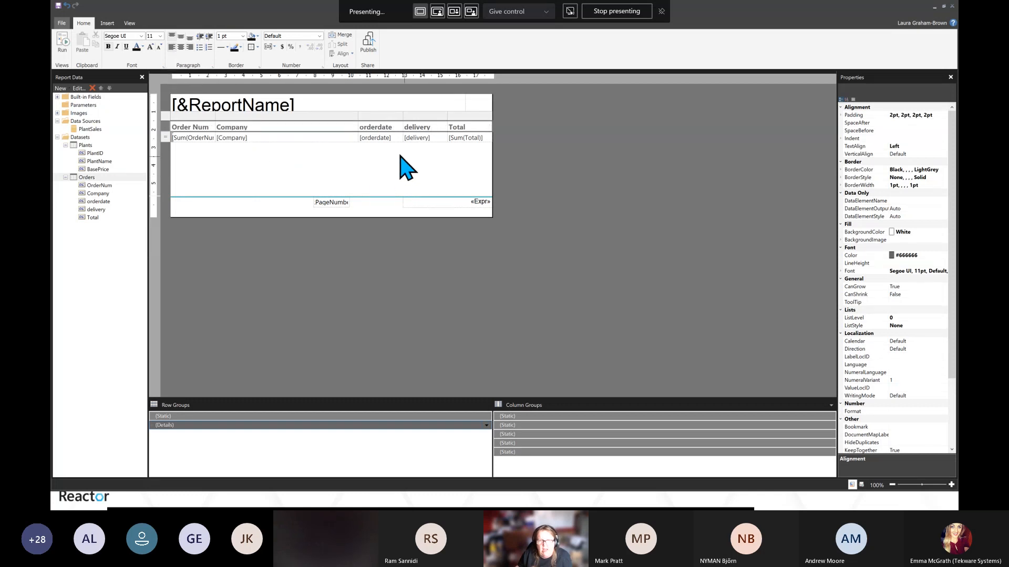
Rename the column headers to Delivery and Order Date
{"action": "left_click", "coordinate": [432, 126]}
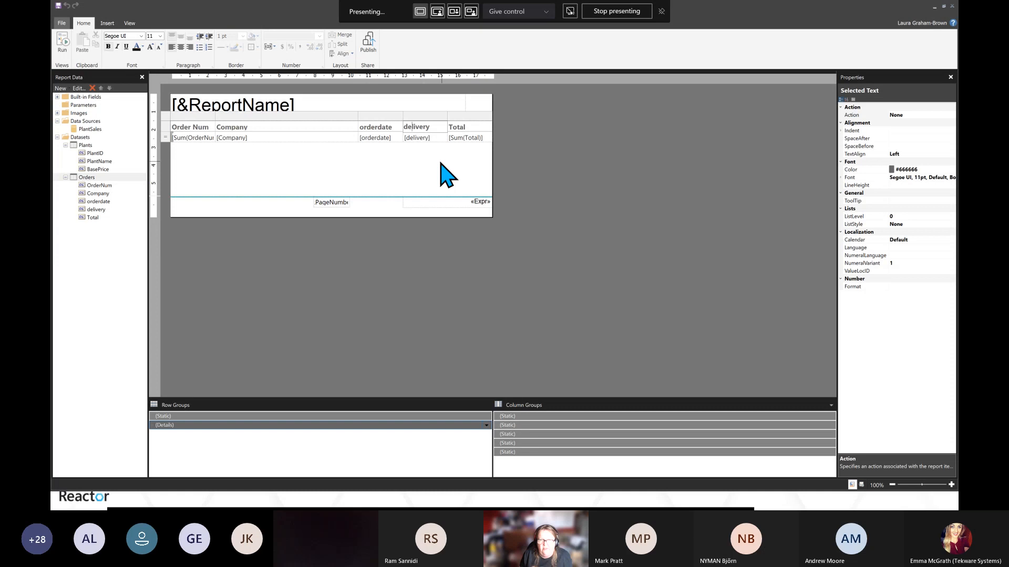
{"action": "key", "text": "shift+Left"}
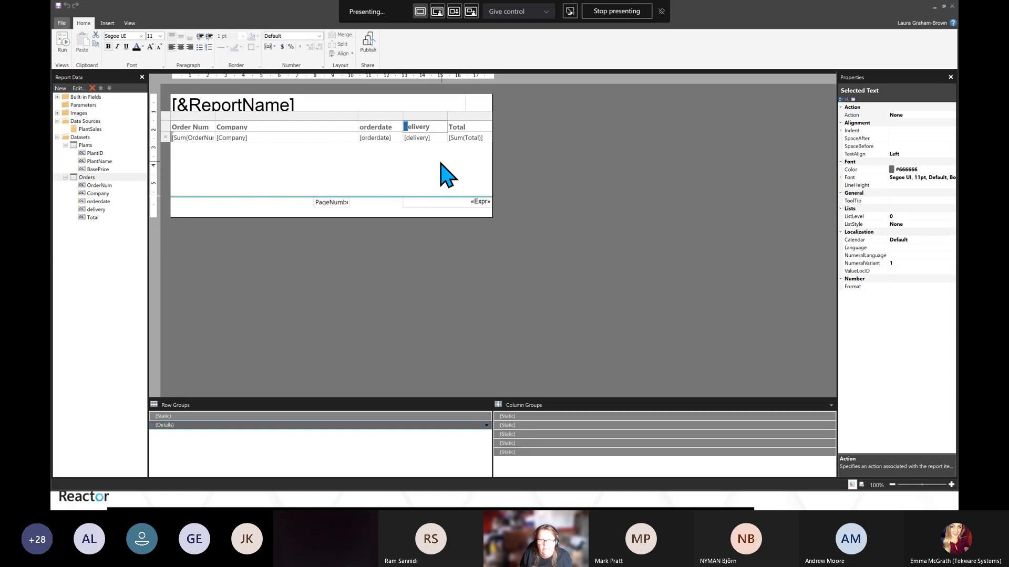
{"action": "type", "text": "D"}
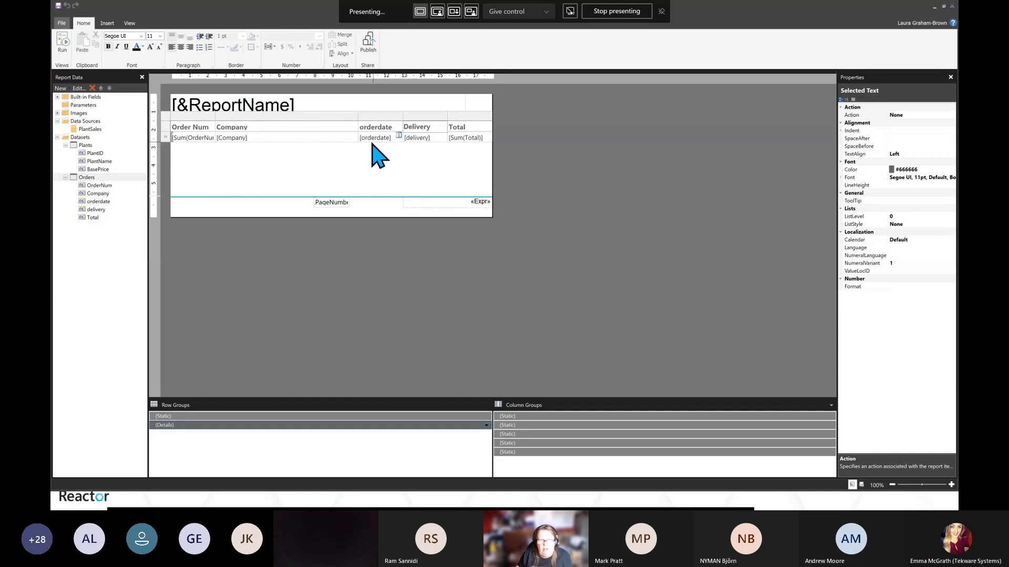
{"action": "left_click", "coordinate": [364, 128]}
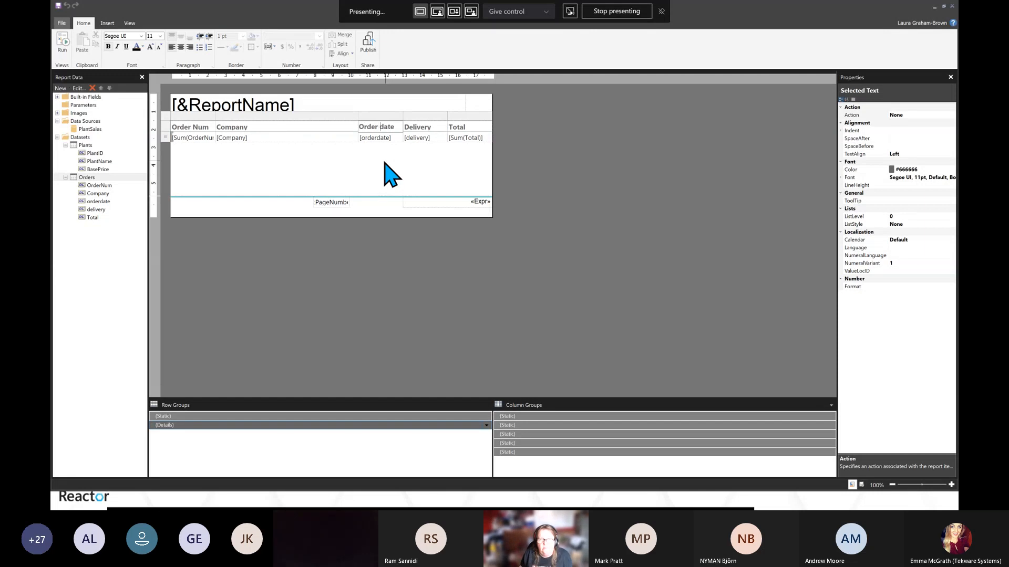
{"action": "key", "text": "shift+Right"}
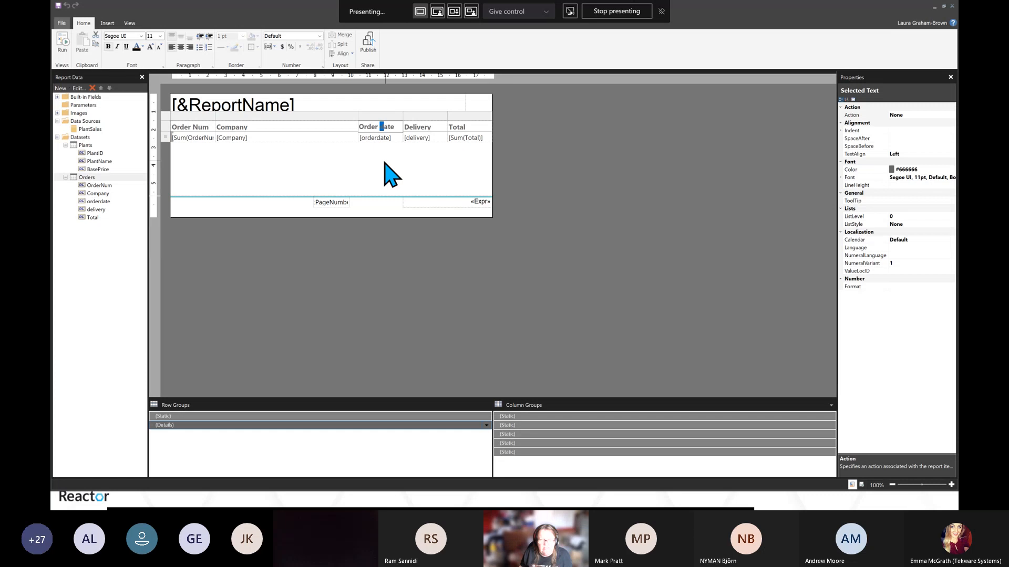
{"action": "type", "text": "D"}
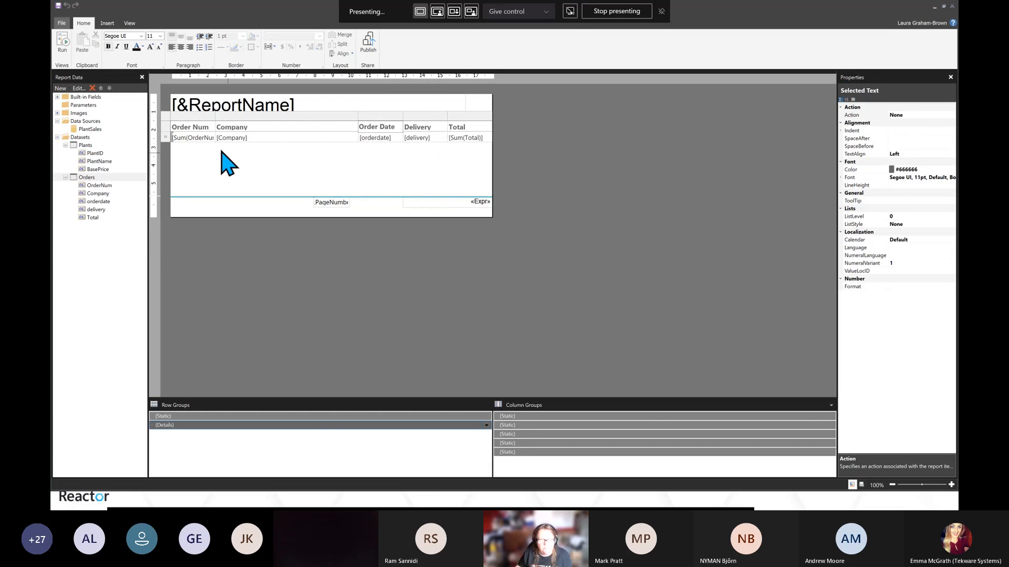
Format the orderdate field as a date using the 31/01/2000 style in Placeholder Properties
{"action": "double_click", "coordinate": [373, 138]}
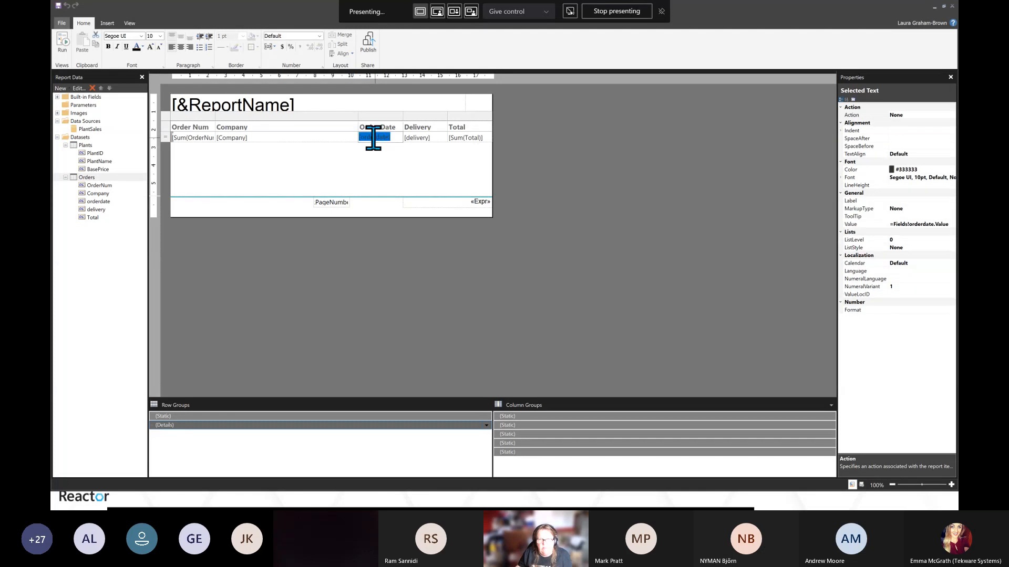
{"action": "right_click", "coordinate": [374, 138]}
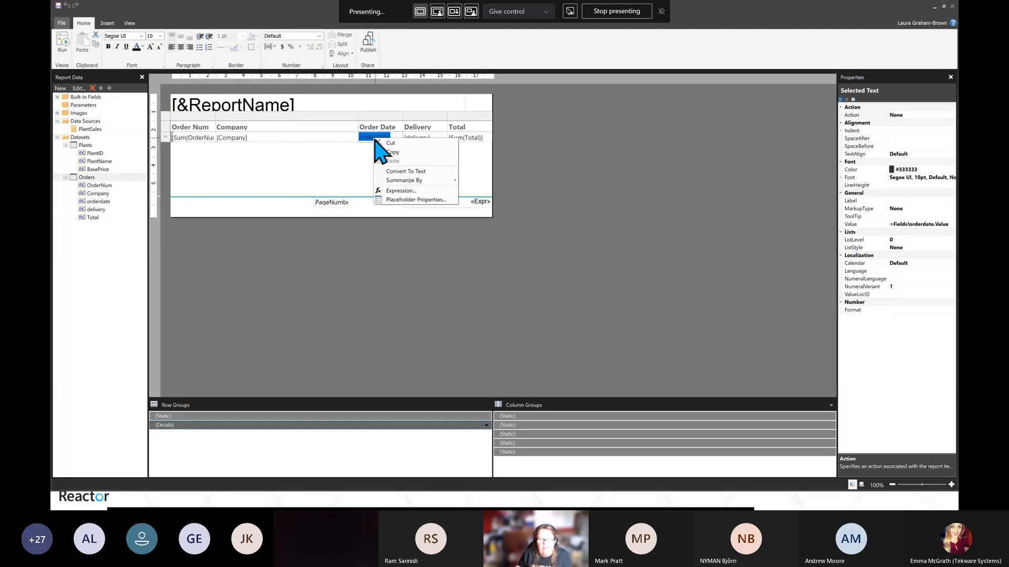
{"action": "left_click", "coordinate": [417, 200]}
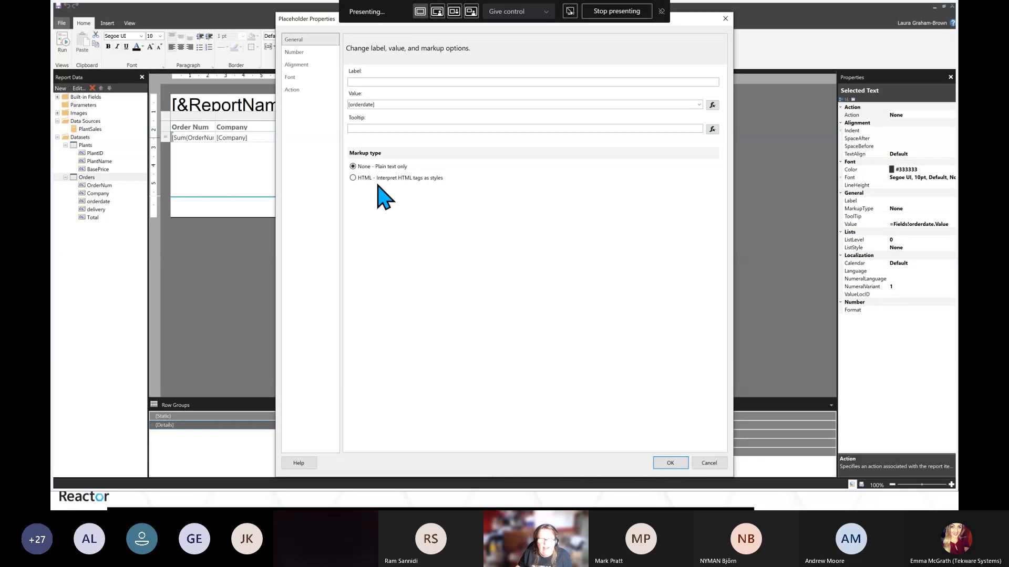
{"action": "left_click", "coordinate": [297, 52]}
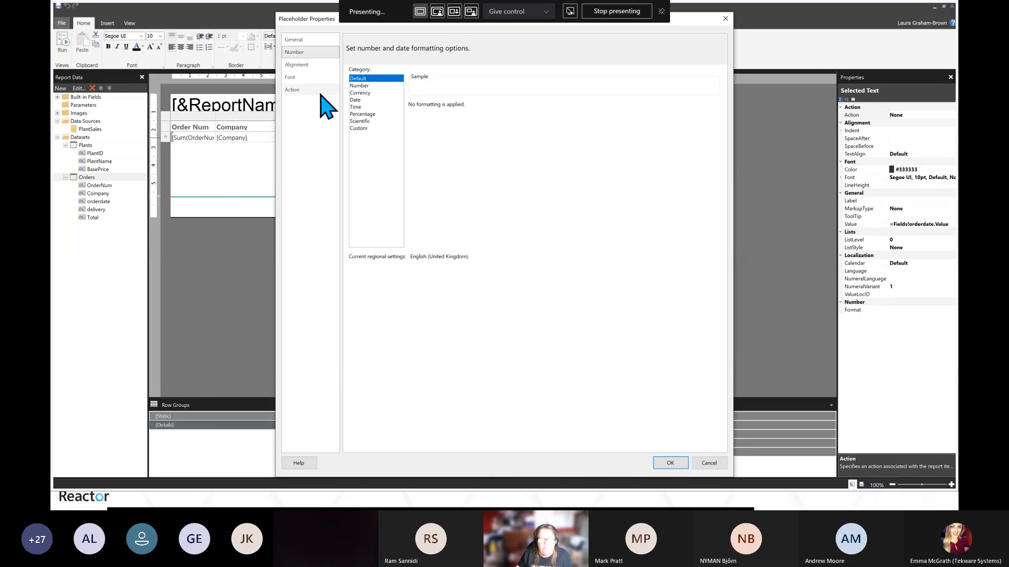
{"action": "left_click", "coordinate": [355, 101]}
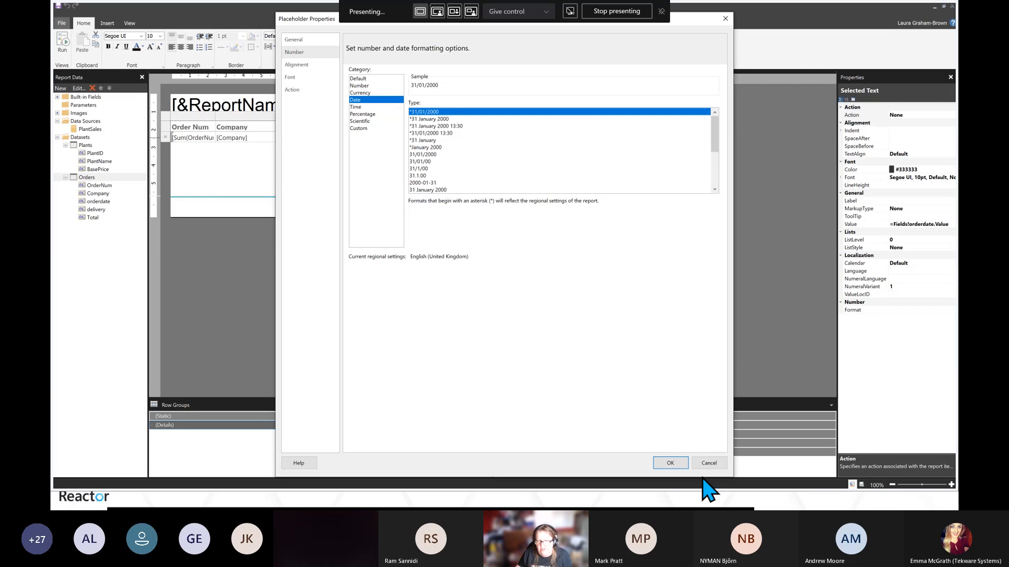
{"action": "left_click", "coordinate": [670, 463]}
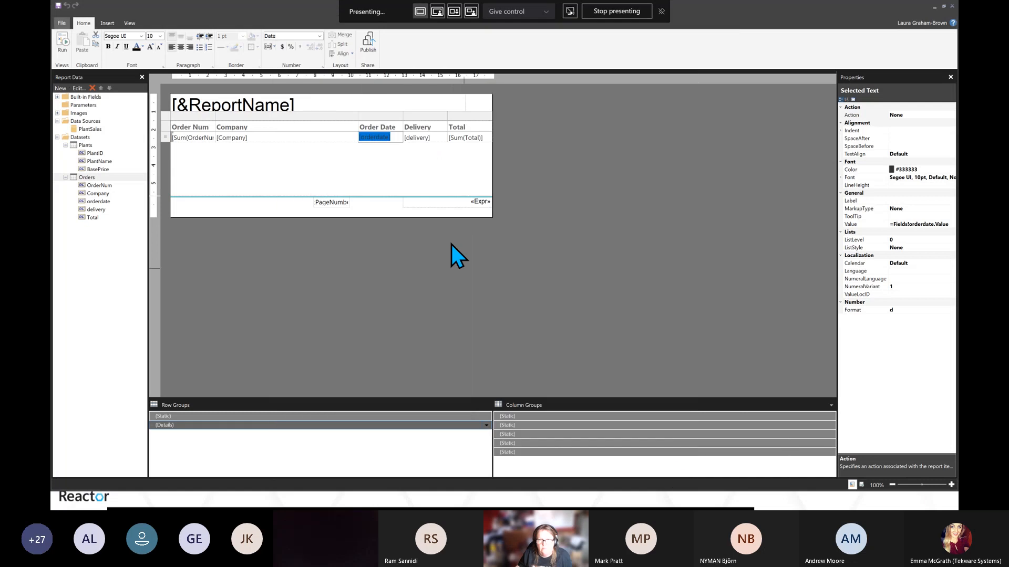
Format the delivery field as a 31/01/2000 date and run the report preview
{"action": "left_click", "coordinate": [412, 136]}
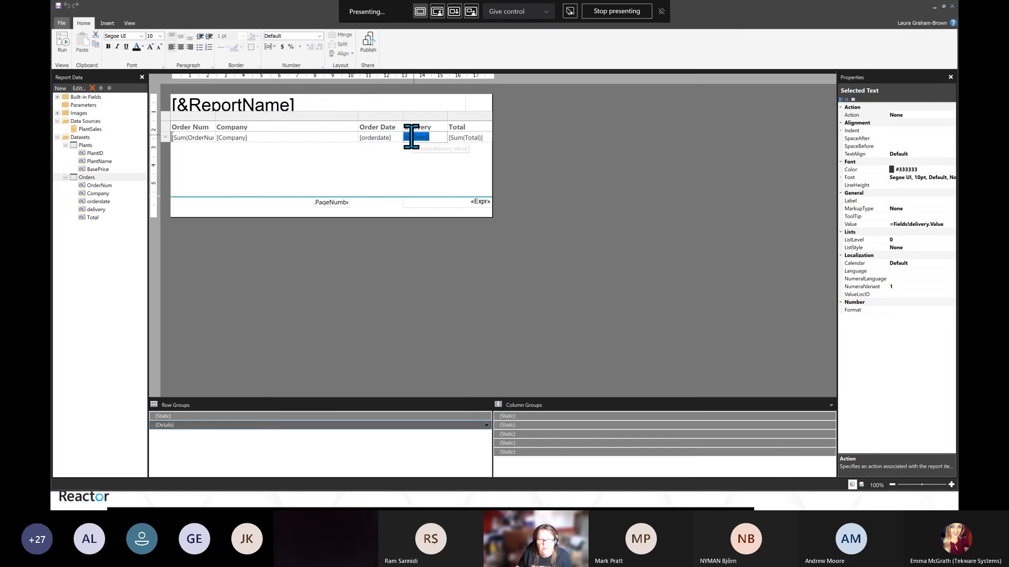
{"action": "right_click", "coordinate": [412, 138]}
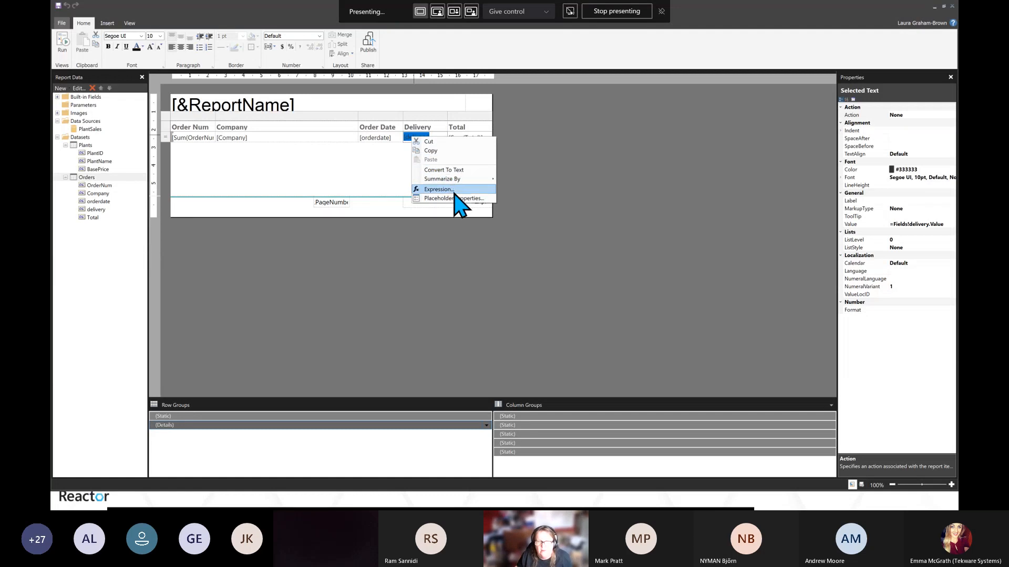
{"action": "left_click", "coordinate": [440, 199]}
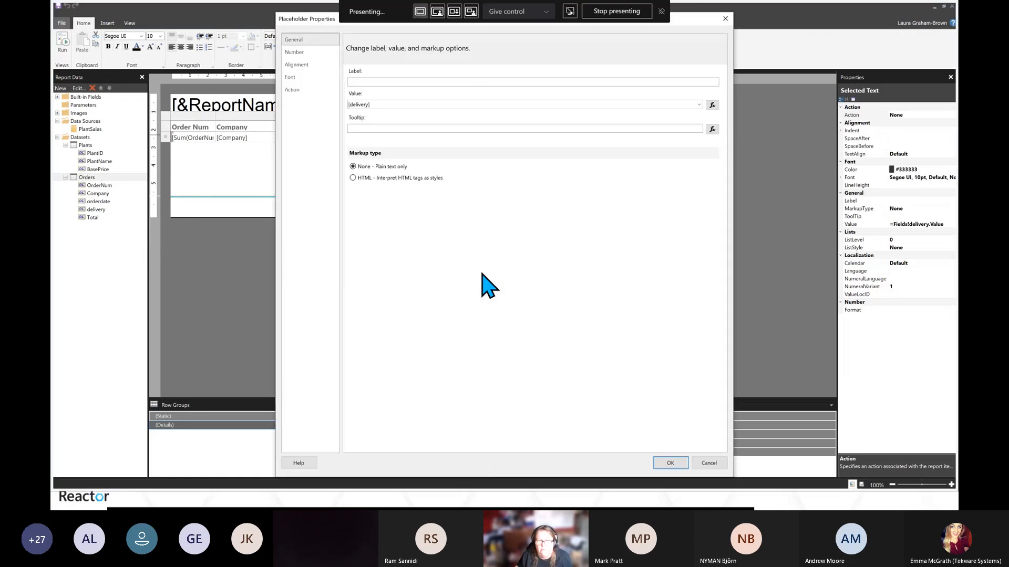
{"action": "left_click", "coordinate": [293, 52]}
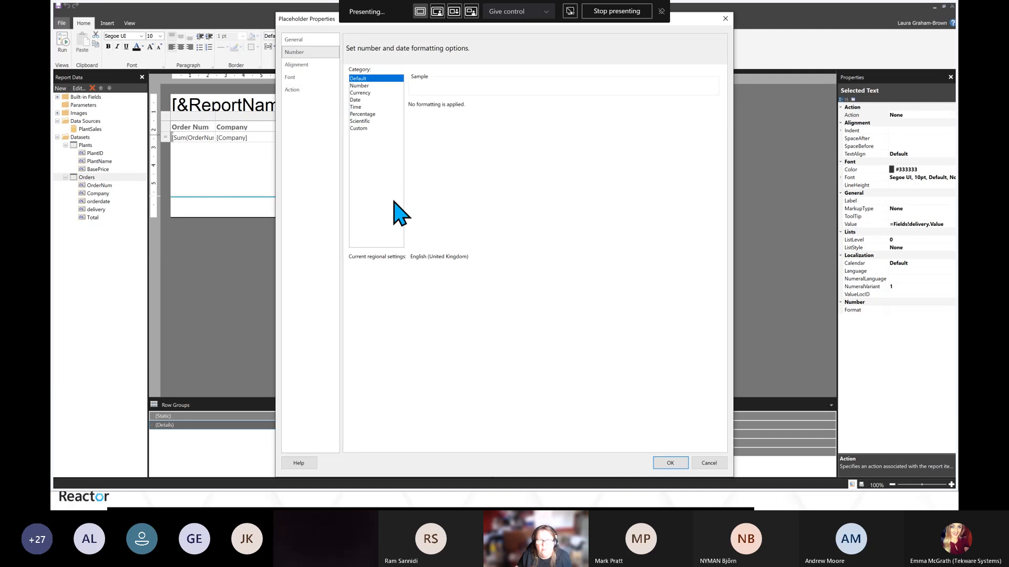
{"action": "left_click", "coordinate": [357, 100]}
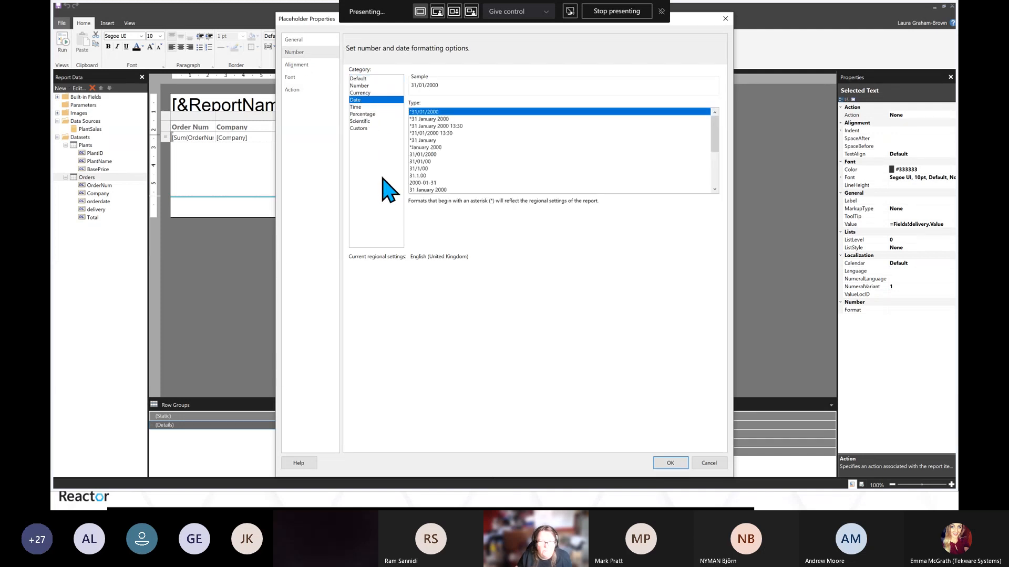
{"action": "left_click", "coordinate": [672, 465]}
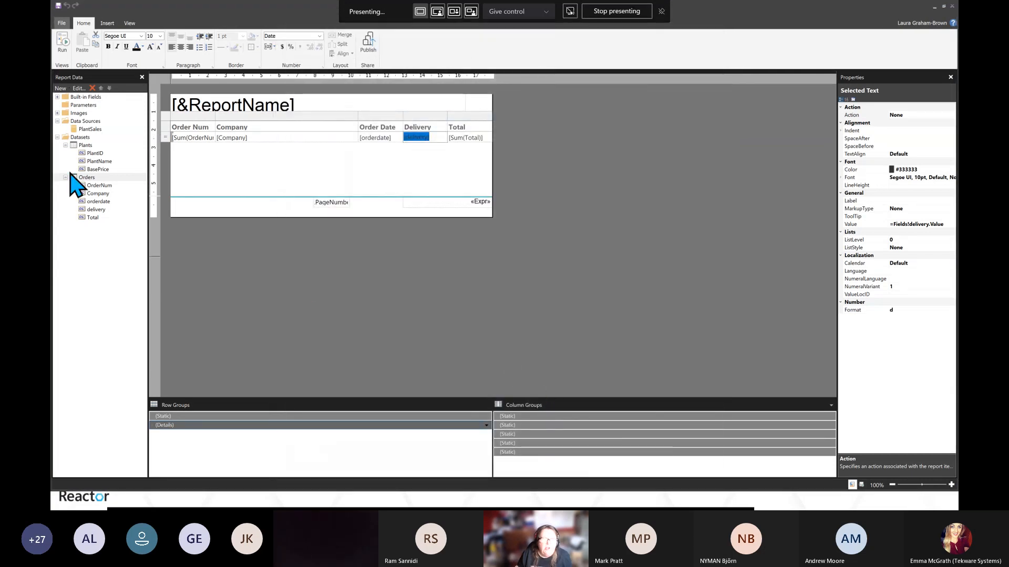
{"action": "left_click", "coordinate": [63, 50]}
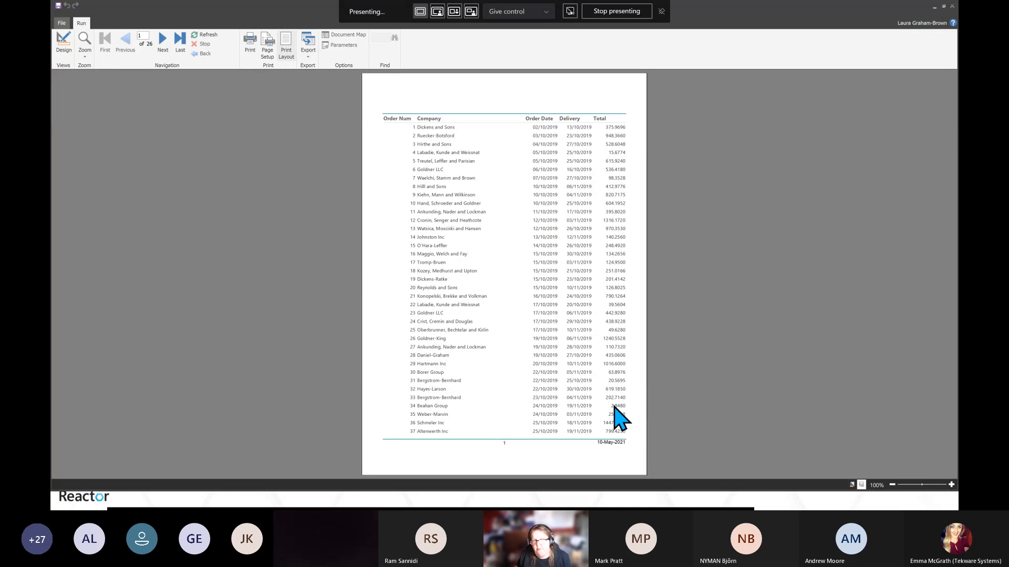
Return to design view and format the Total field as Currency in Placeholder Properties
{"action": "left_click", "coordinate": [63, 43]}
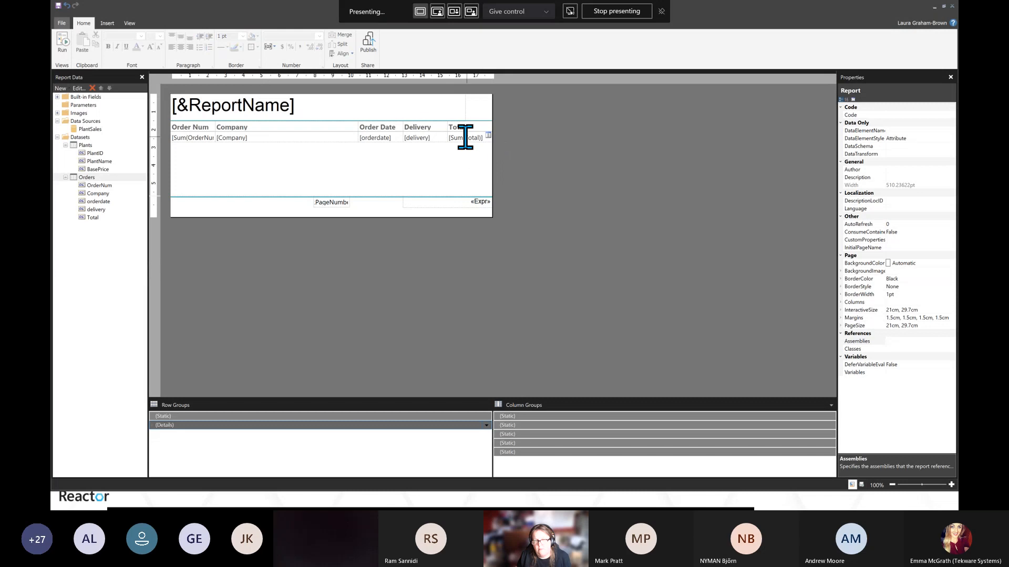
{"action": "double_click", "coordinate": [465, 138]}
{"action": "right_click", "coordinate": [466, 138]}
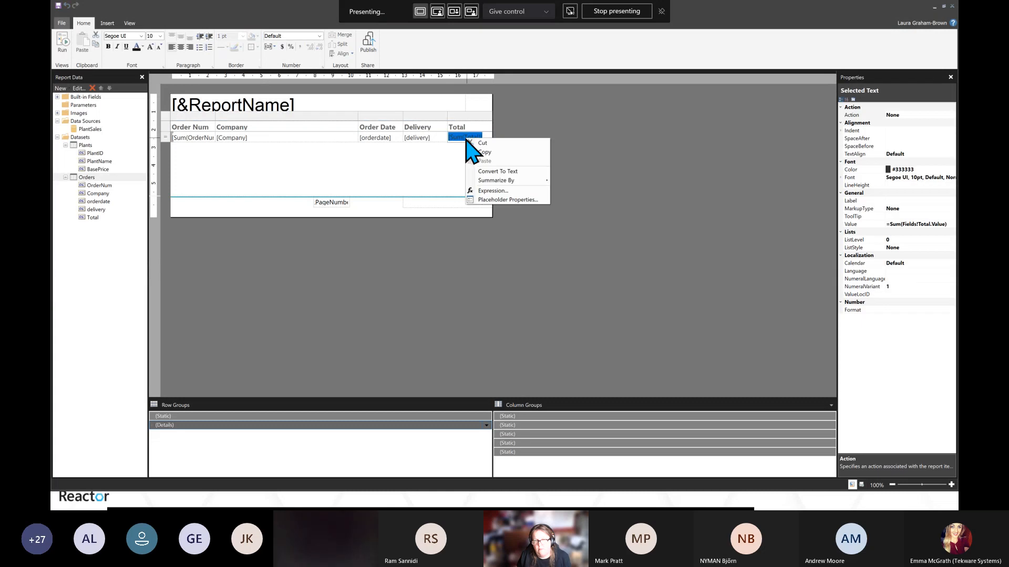
{"action": "left_click", "coordinate": [510, 201]}
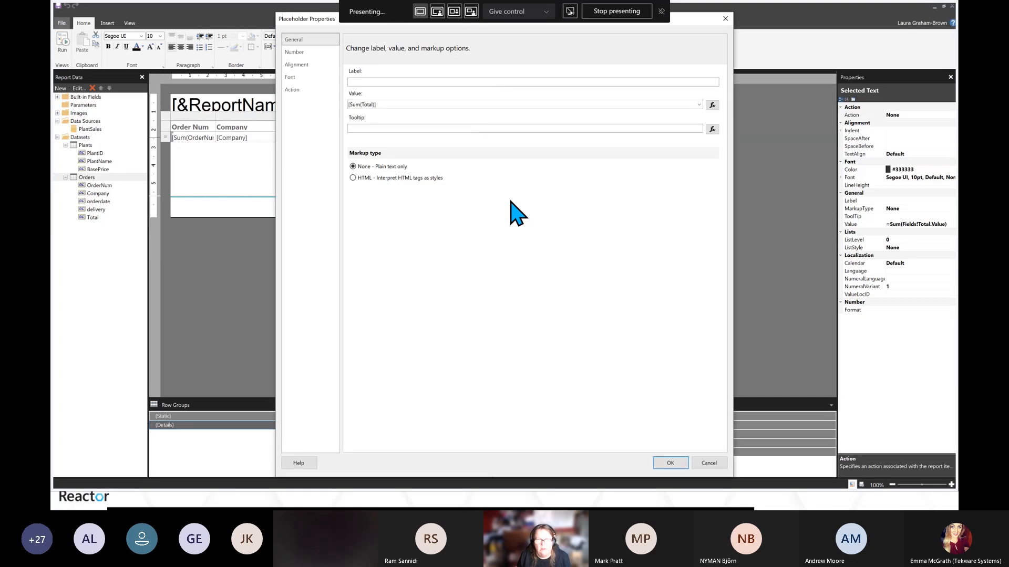
{"action": "left_click", "coordinate": [294, 53]}
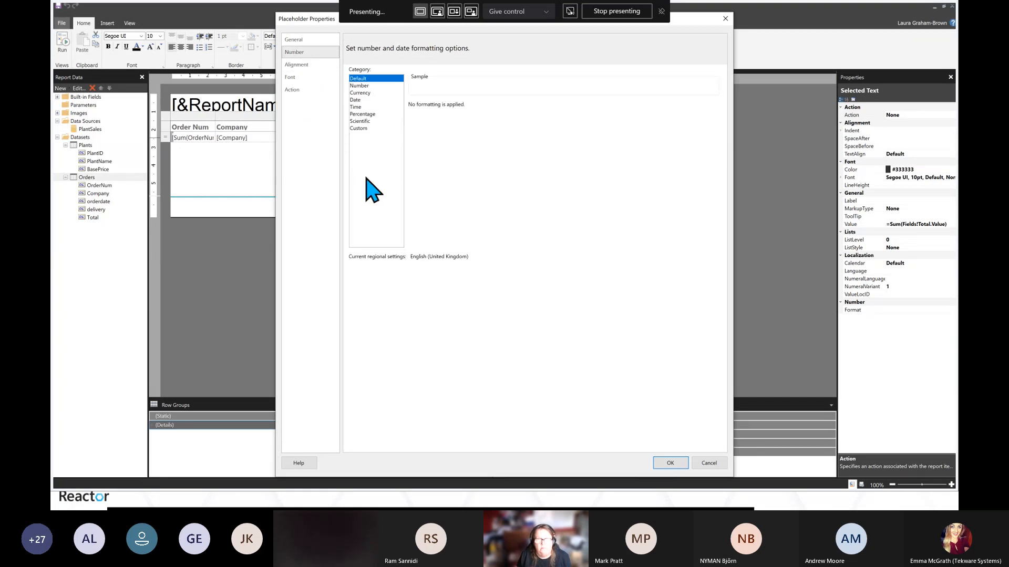
{"action": "left_click", "coordinate": [361, 93]}
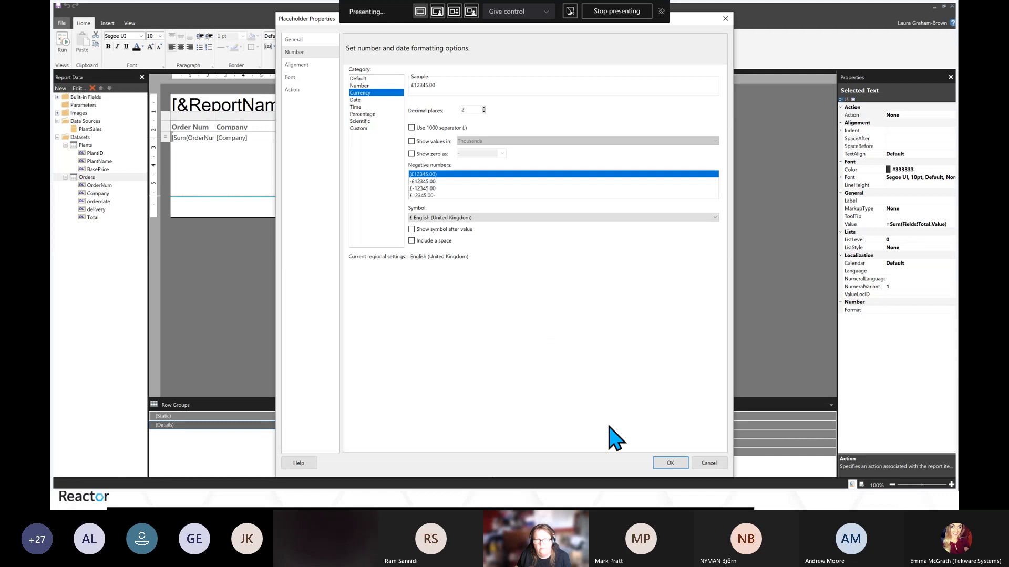
{"action": "left_click", "coordinate": [672, 463]}
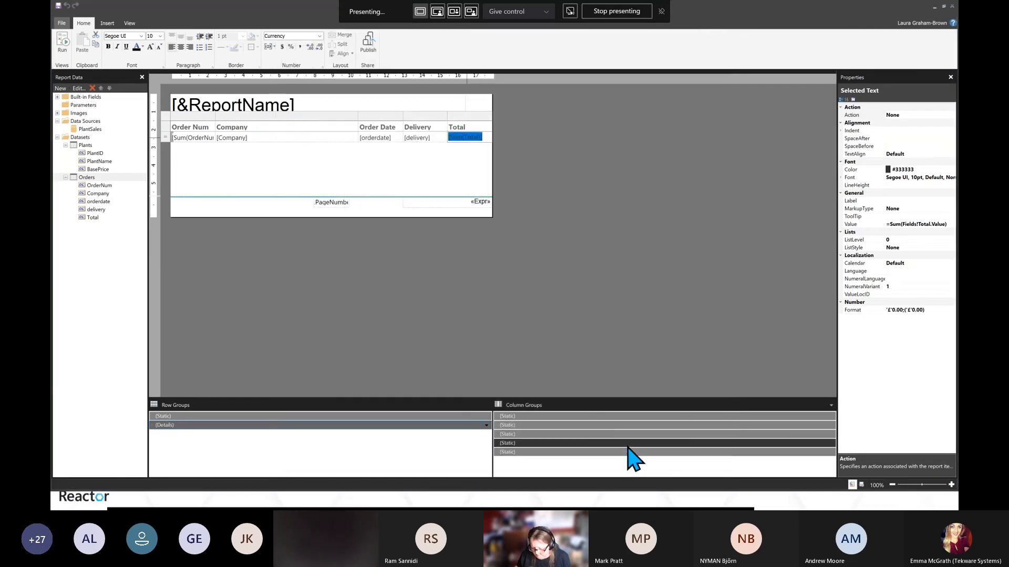
Run the report preview and page through it to check the currency totals, then return to design
{"action": "left_click", "coordinate": [511, 245]}
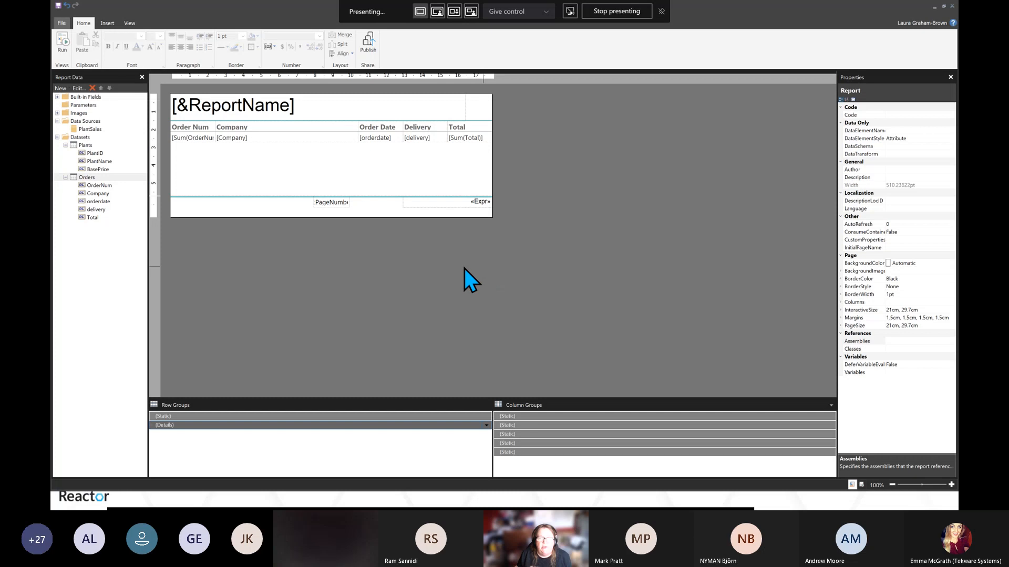
{"action": "left_click", "coordinate": [62, 42]}
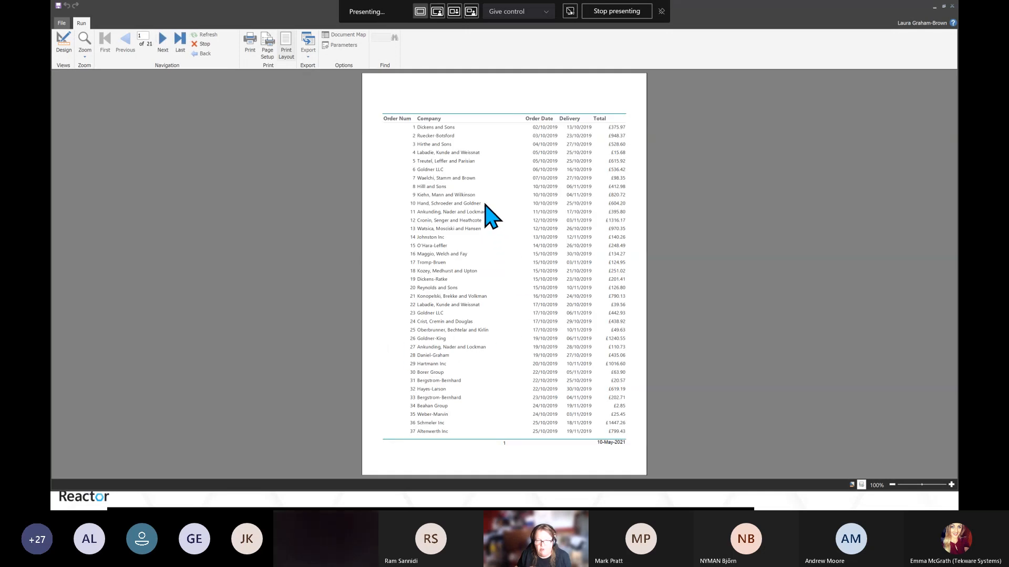
{"action": "scroll", "coordinate": [489, 174], "scroll_direction": "down", "scroll_amount": 20}
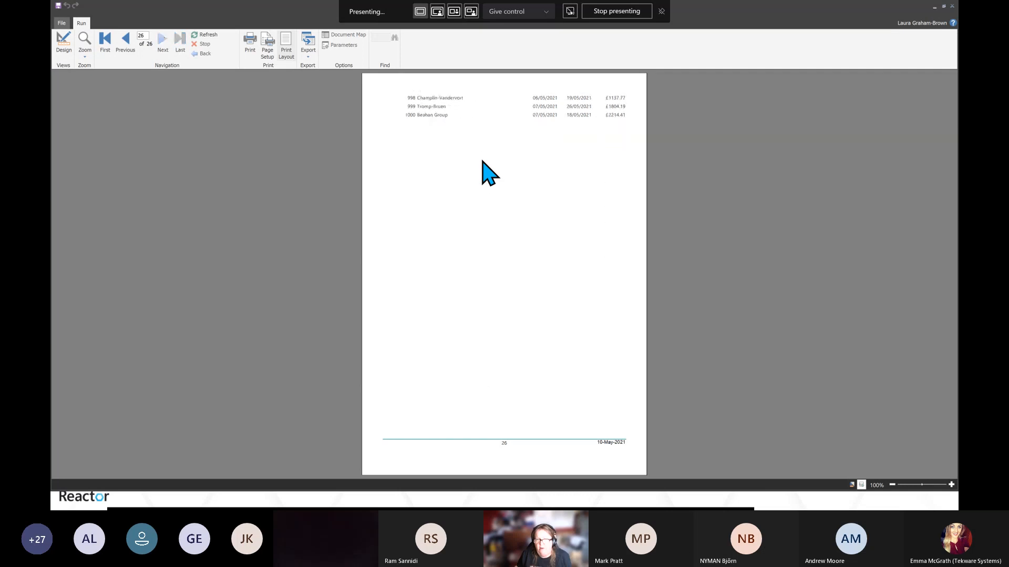
{"action": "scroll", "coordinate": [482, 161], "scroll_direction": "up", "scroll_amount": 14}
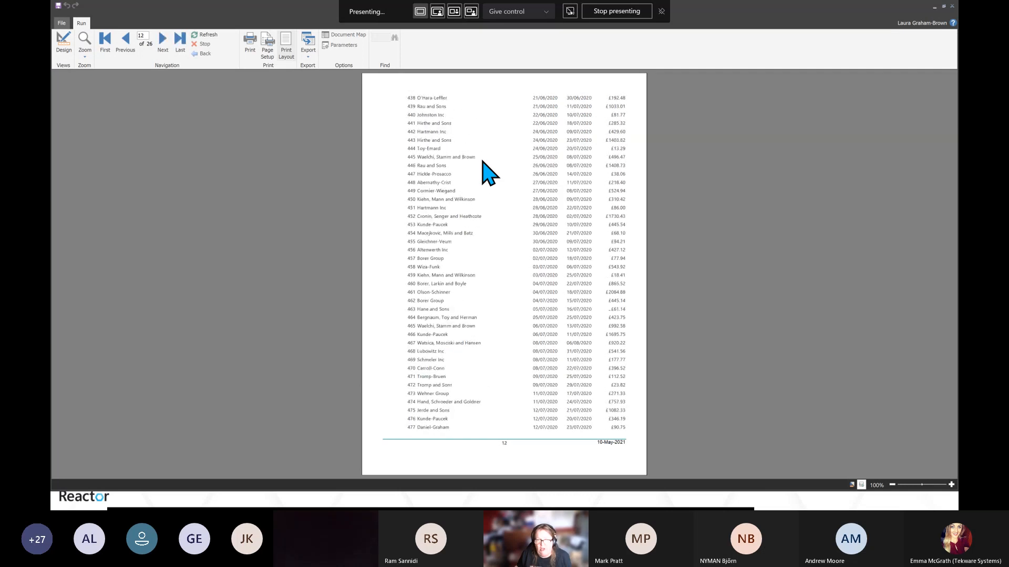
{"action": "scroll", "coordinate": [483, 161], "scroll_direction": "up", "scroll_amount": 11}
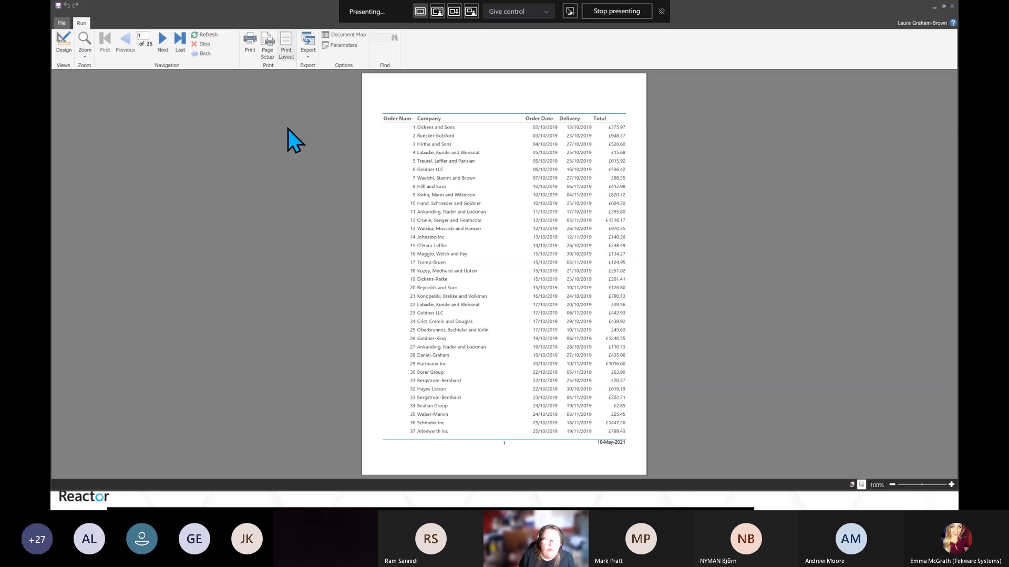
{"action": "left_click", "coordinate": [62, 42]}
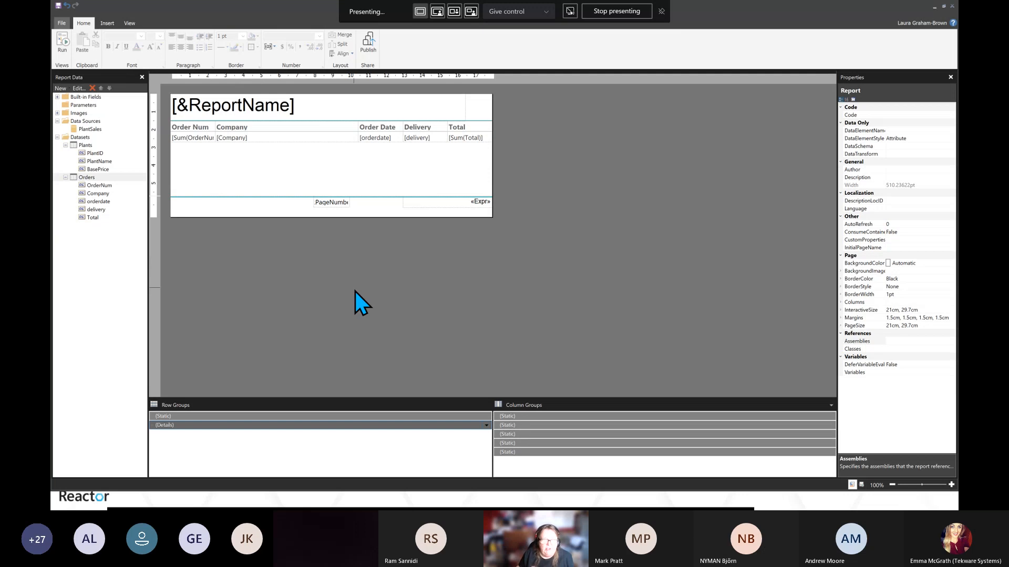
Add a filter on orderdate to the Orders dataset query in Query Designer, marking it as a parameter
{"action": "right_click", "coordinate": [79, 181]}
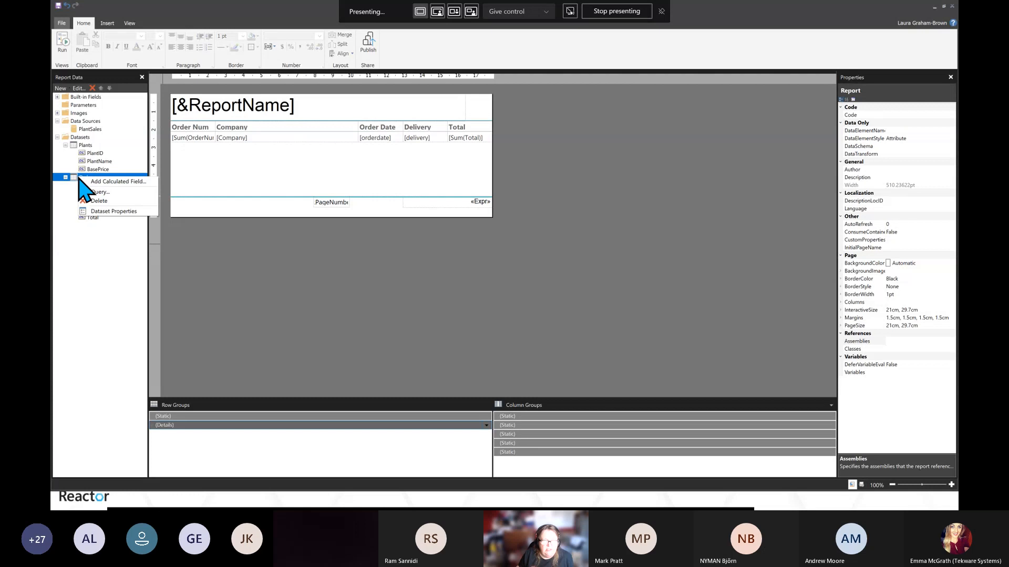
{"action": "left_click", "coordinate": [114, 211]}
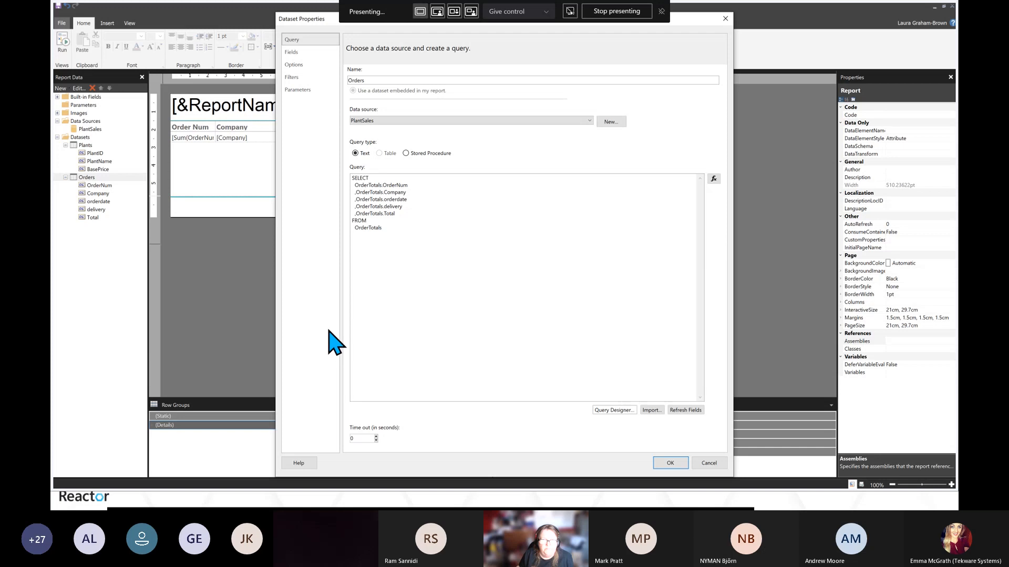
{"action": "left_click", "coordinate": [609, 410]}
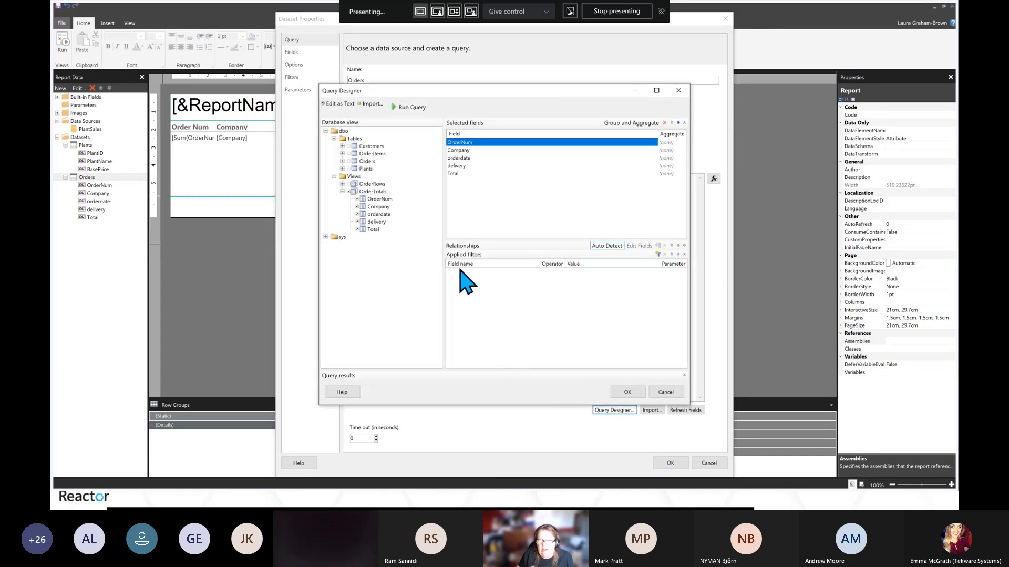
{"action": "left_click", "coordinate": [659, 255]}
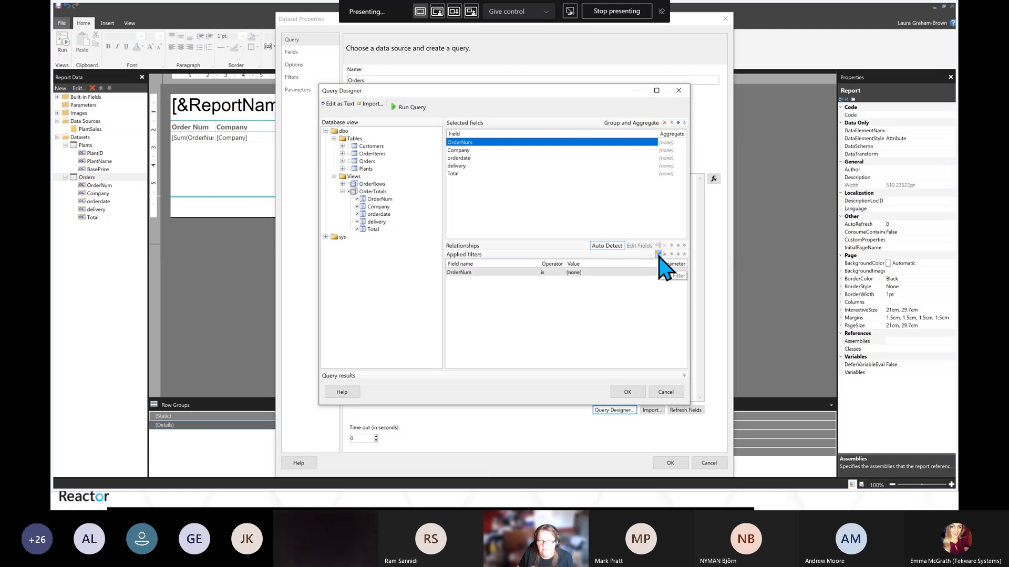
{"action": "left_click", "coordinate": [464, 273]}
{"action": "left_click", "coordinate": [464, 274]}
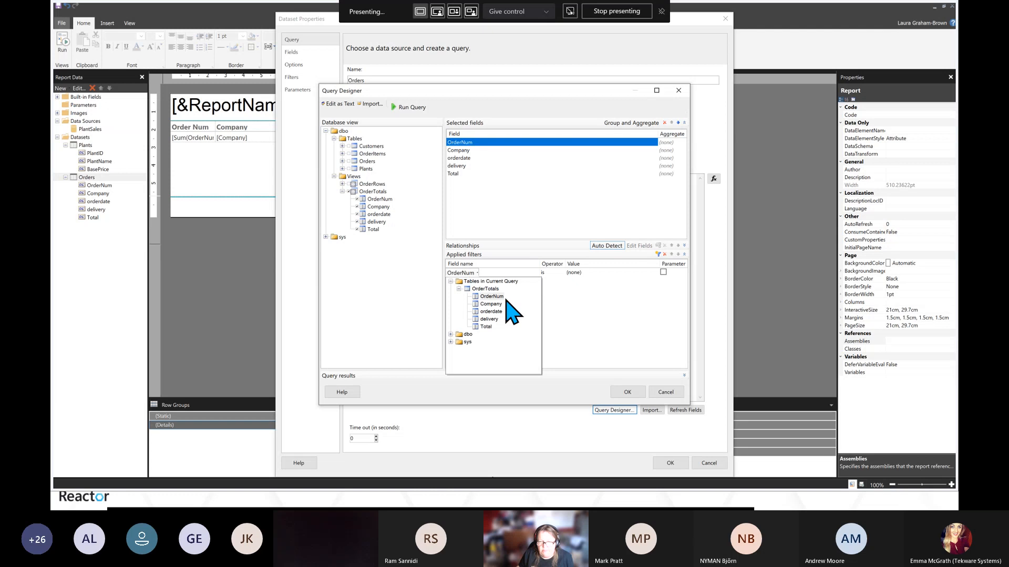
{"action": "left_click", "coordinate": [492, 311]}
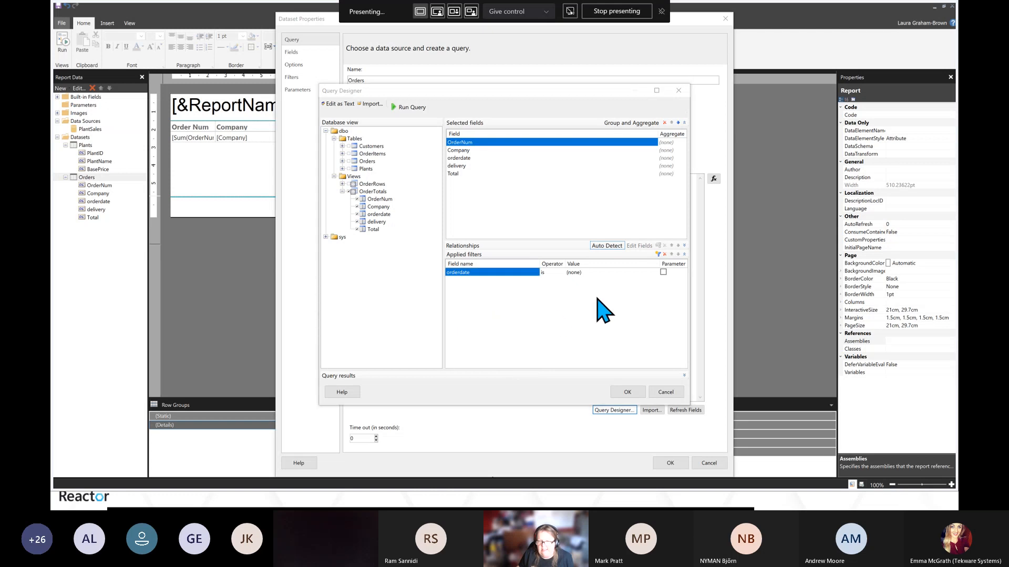
{"action": "left_click", "coordinate": [663, 272]}
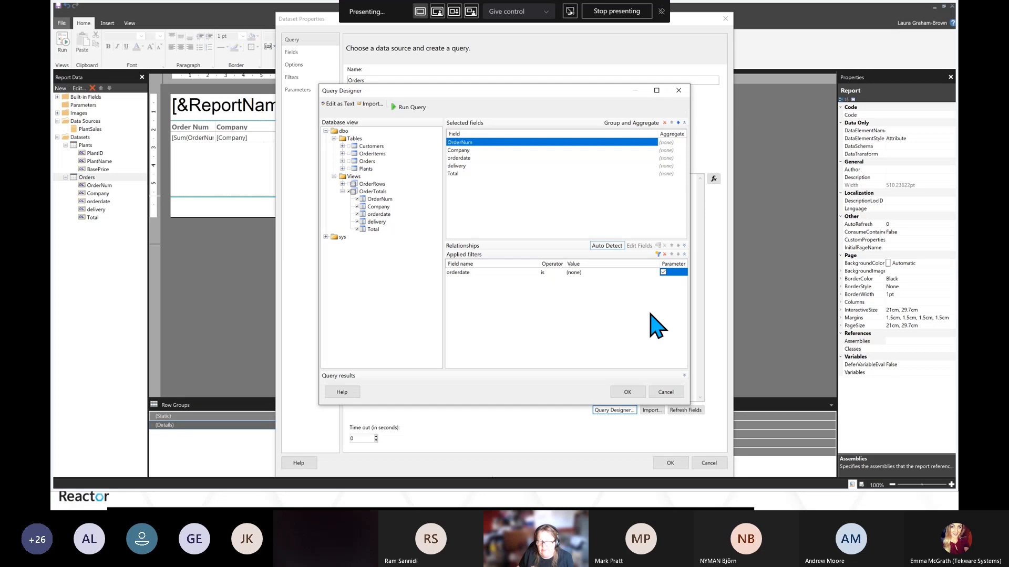
{"action": "left_click", "coordinate": [628, 391]}
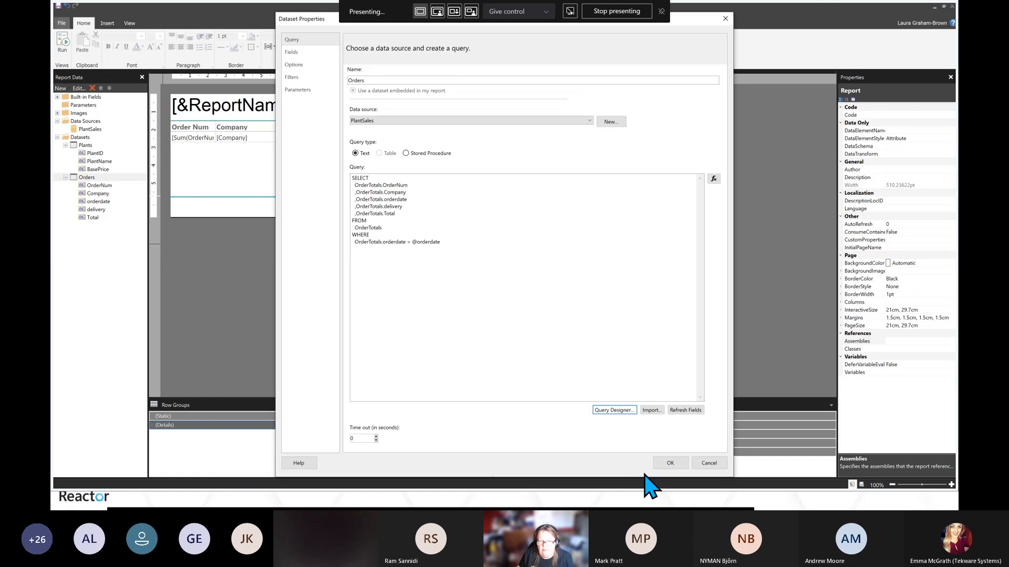
{"action": "left_click", "coordinate": [671, 463]}
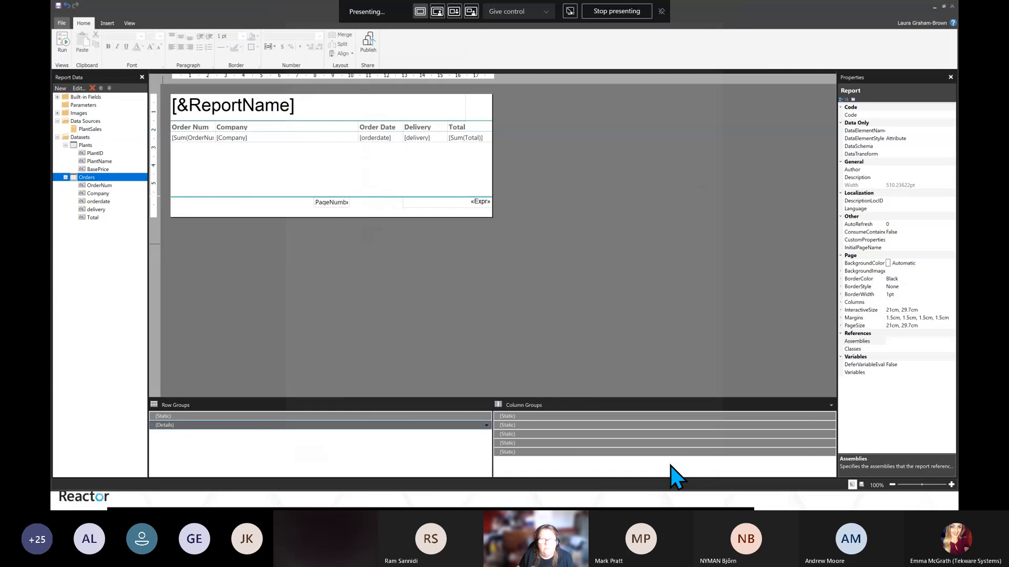
Run the report with the orderdate parameter set to 15/10/2019
{"action": "left_click", "coordinate": [57, 105]}
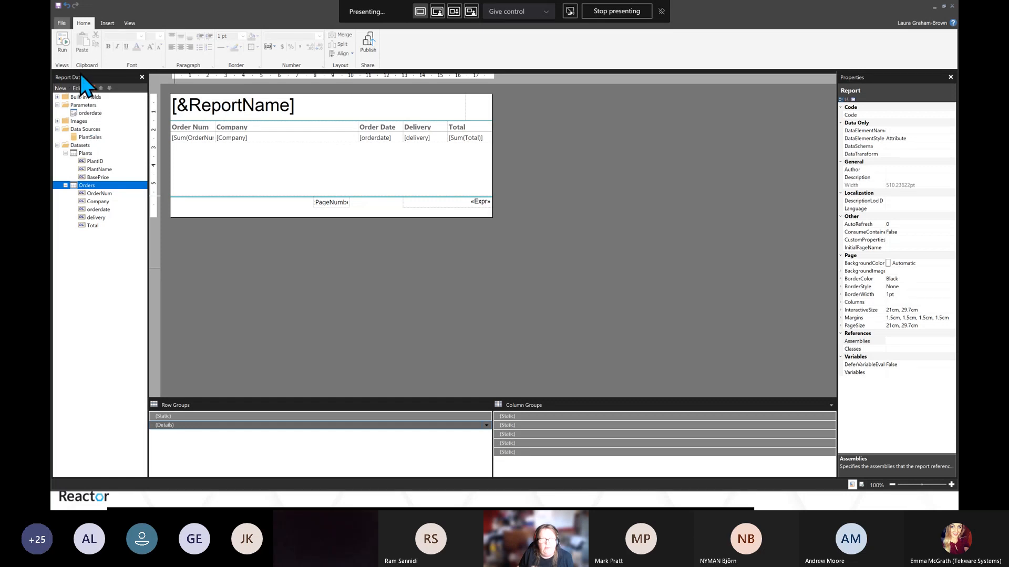
{"action": "left_click", "coordinate": [62, 41]}
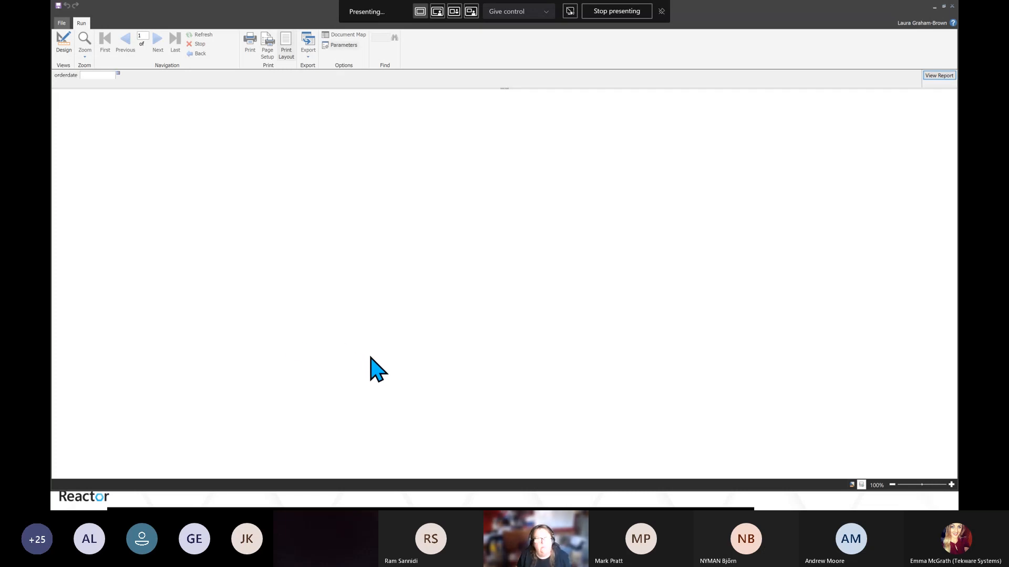
{"action": "left_click", "coordinate": [106, 76]}
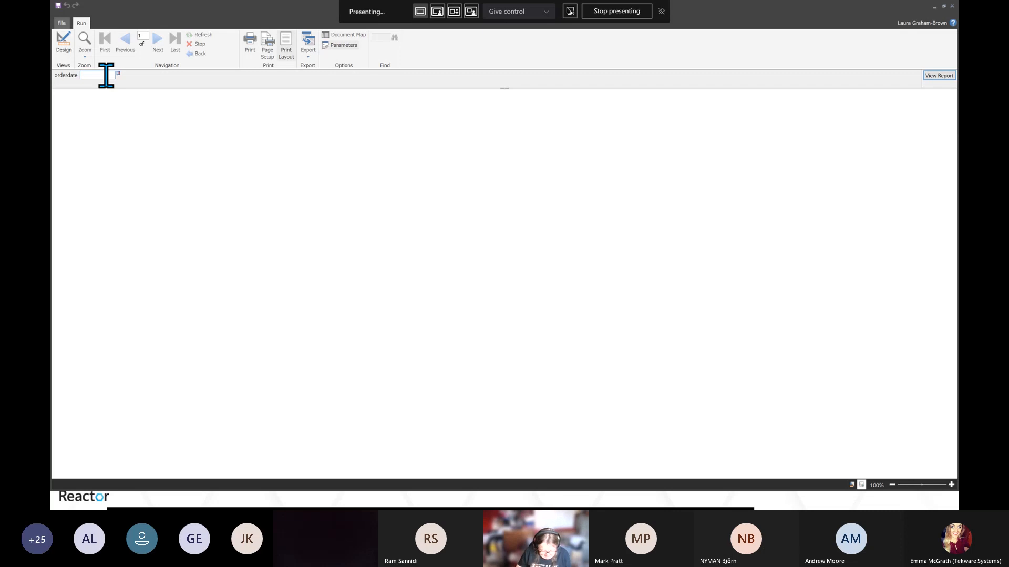
{"action": "type", "text": "15"}
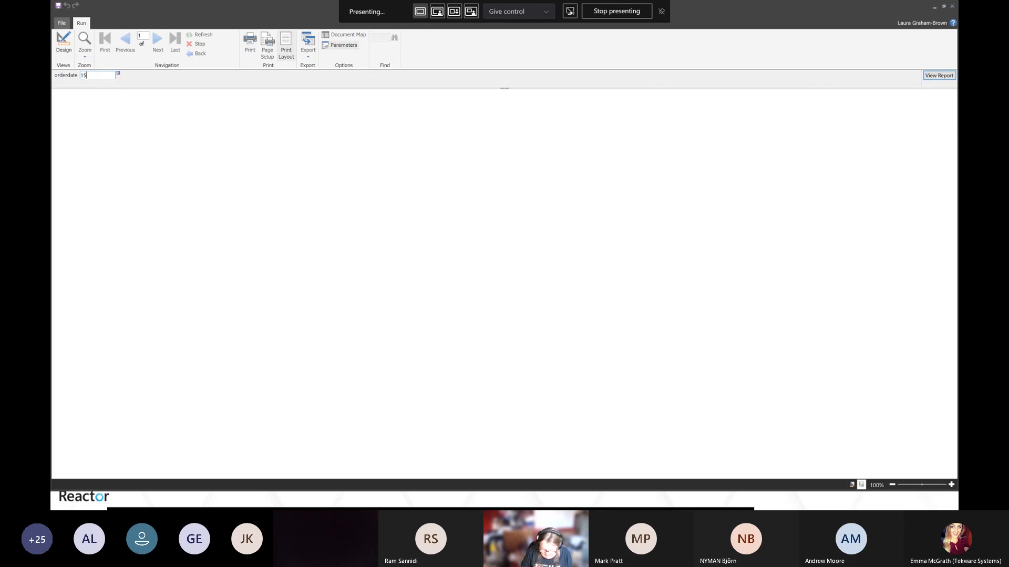
{"action": "type", "text": "/10"}
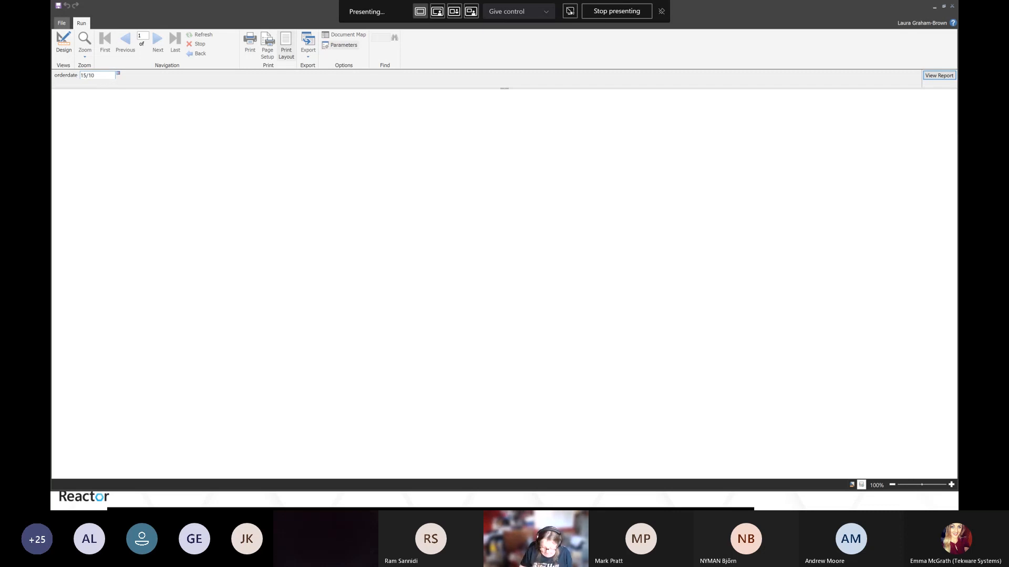
{"action": "type", "text": "/2020"}
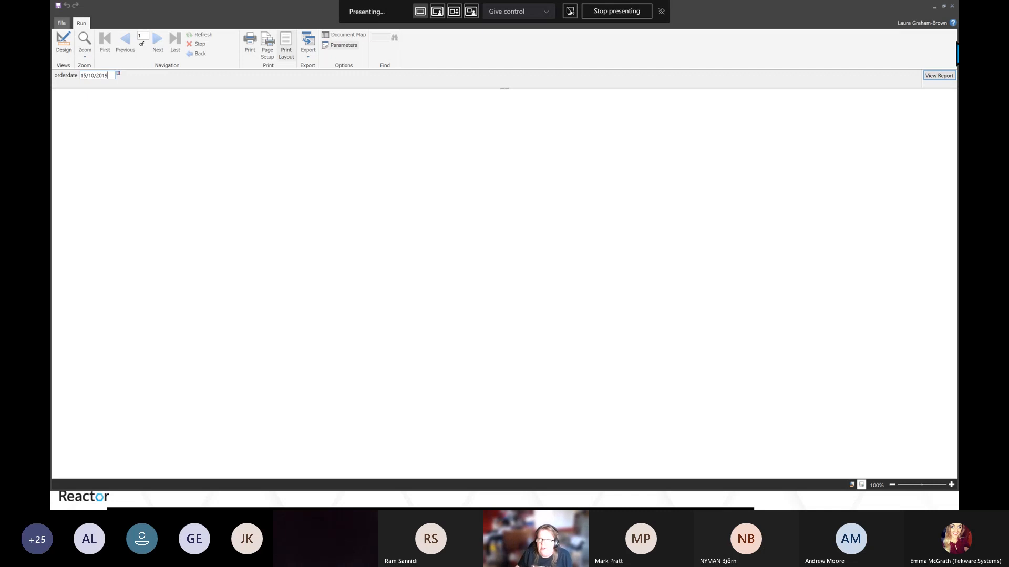
{"action": "left_click", "coordinate": [933, 76]}
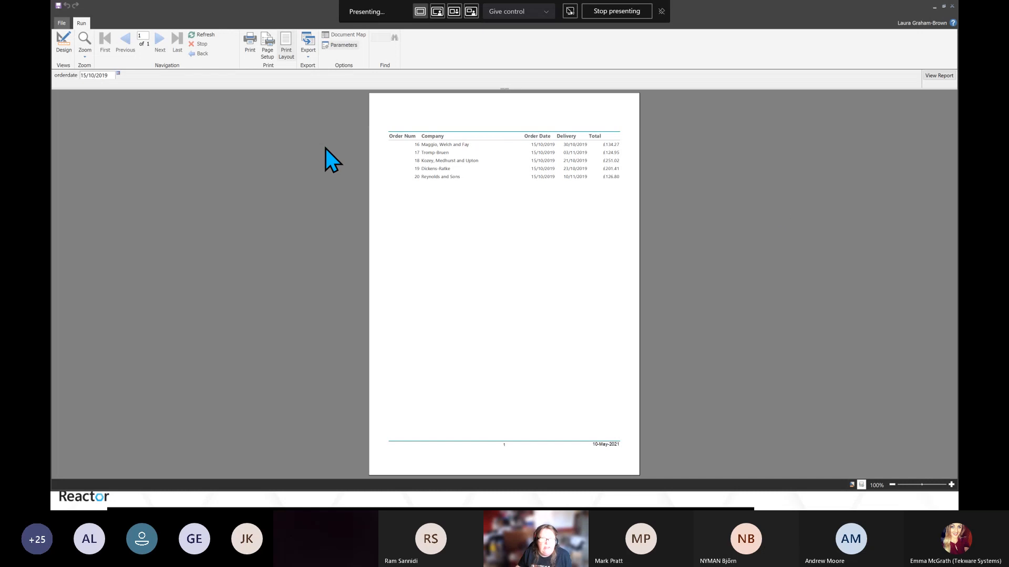
Return to design view and change the orderdate parameter's prompt to Select Order Date in Parameter Properties
{"action": "left_click", "coordinate": [63, 44]}
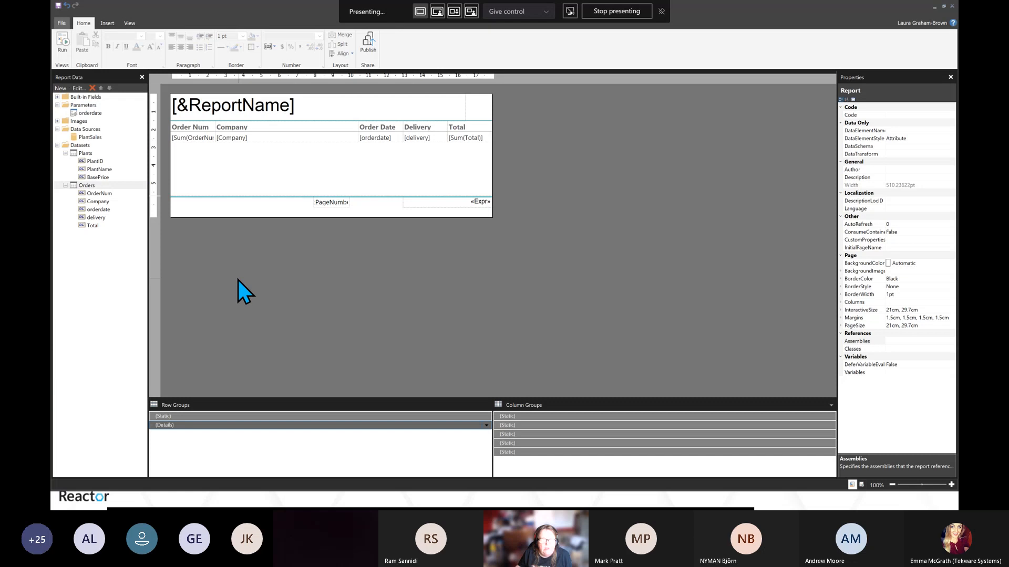
{"action": "left_click", "coordinate": [83, 114]}
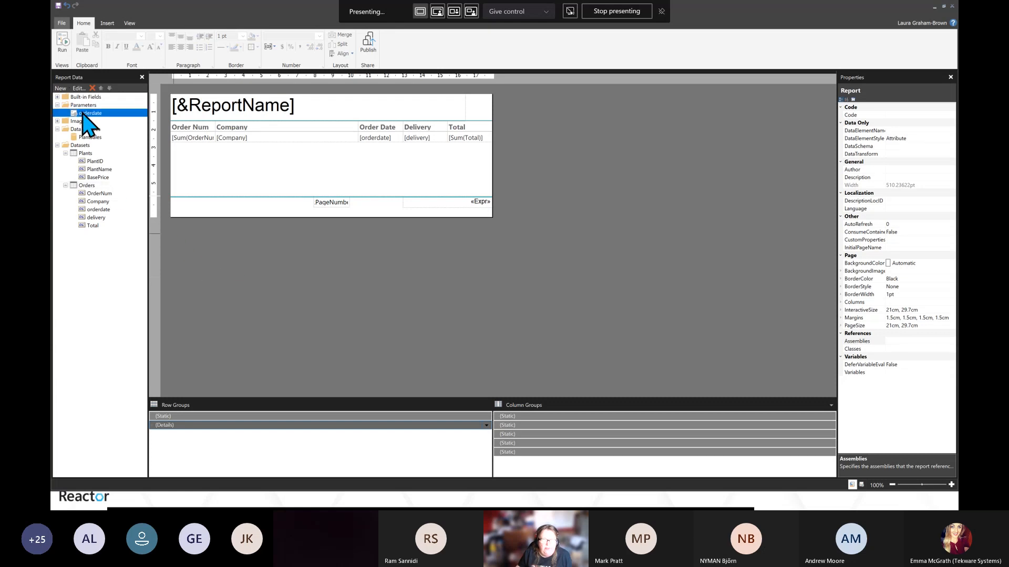
{"action": "right_click", "coordinate": [83, 114]}
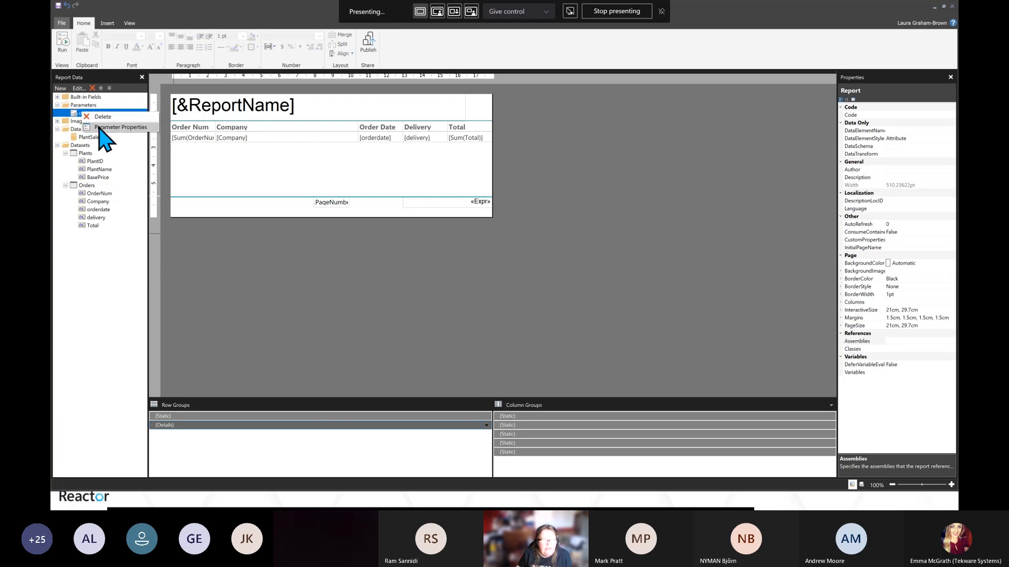
{"action": "left_click", "coordinate": [110, 127]}
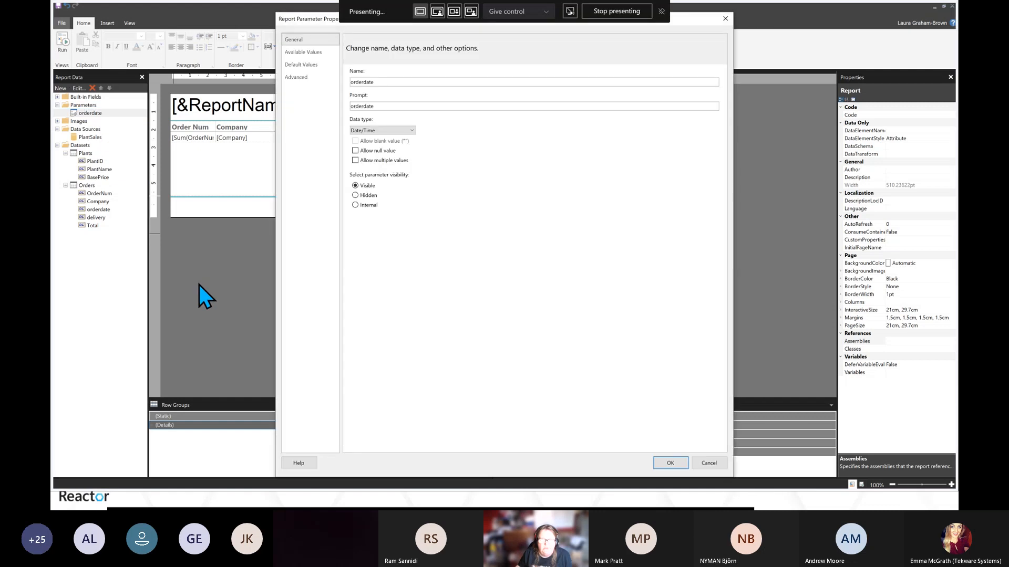
{"action": "left_click", "coordinate": [378, 105]}
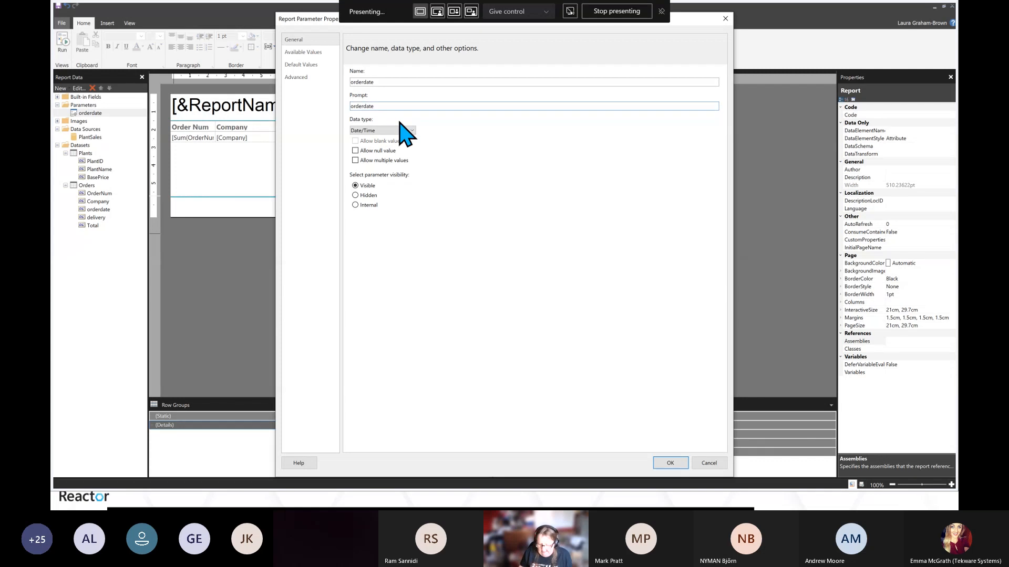
{"action": "key", "text": "Home"}
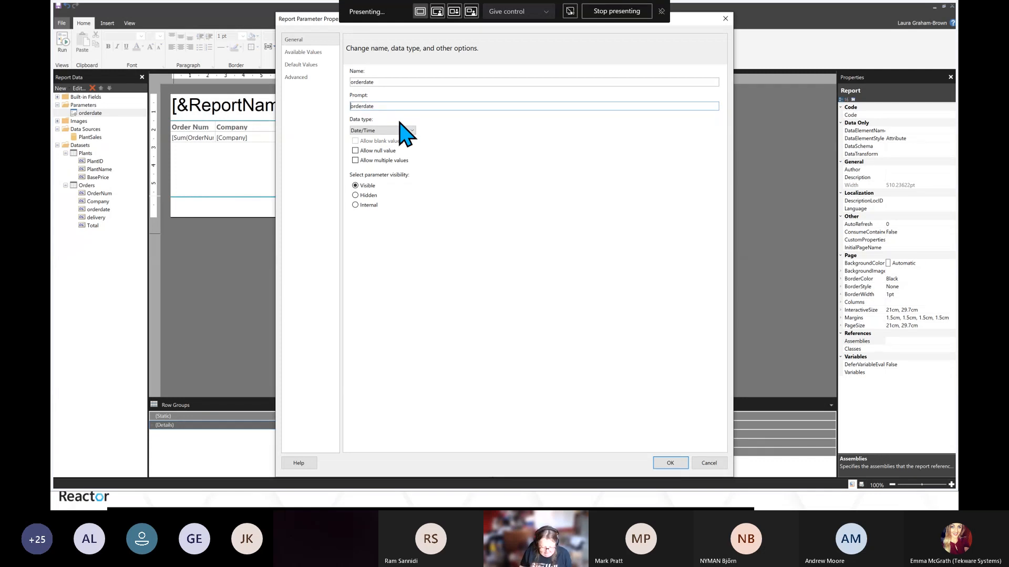
{"action": "key", "text": "shift+Right"}
{"action": "type", "text": "O"}
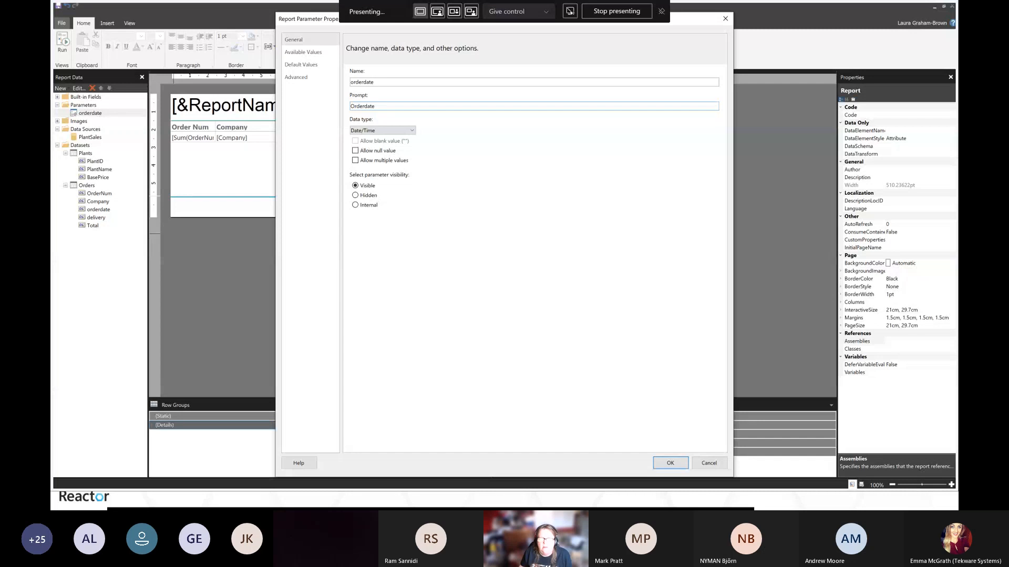
{"action": "key", "text": "shift+Right"}
{"action": "type", "text": "D"}
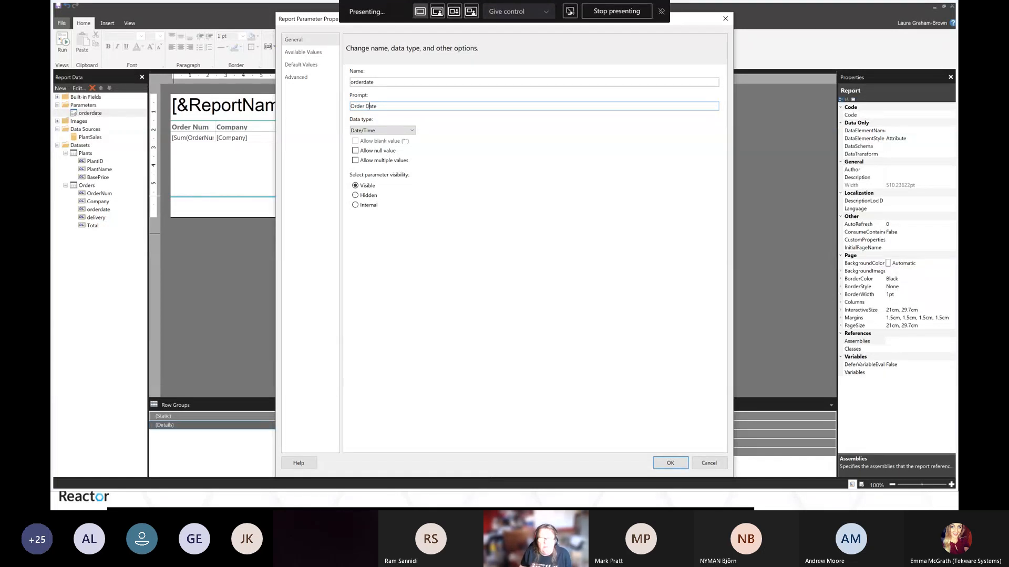
{"action": "type", "text": "Select"}
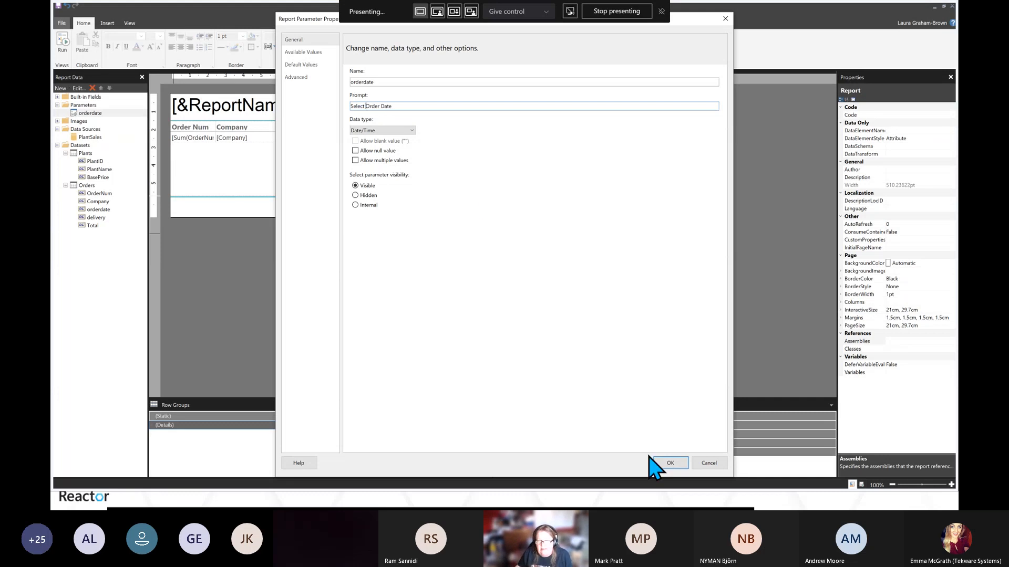
{"action": "left_click", "coordinate": [667, 465]}
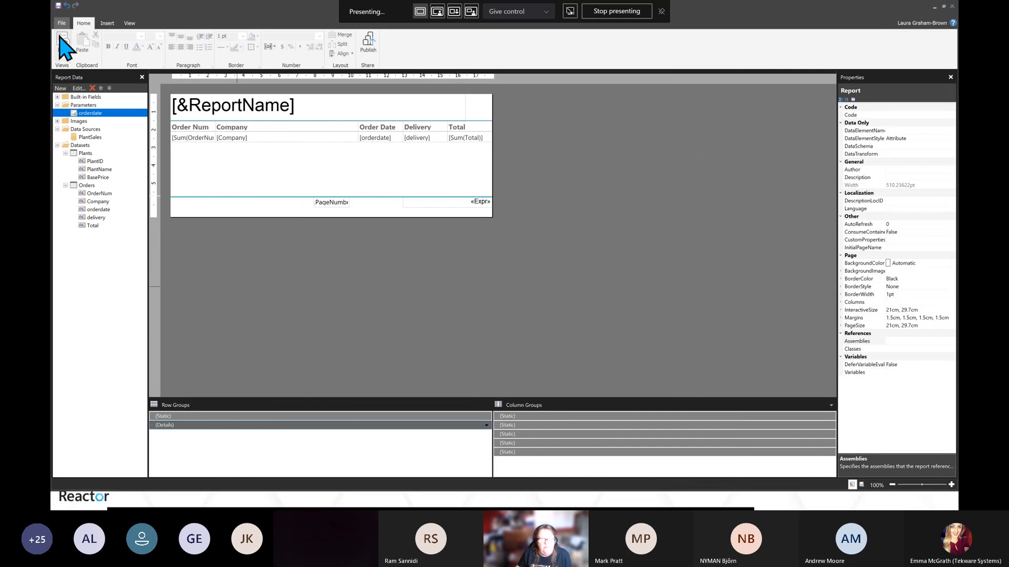
Run the report with Select Order Date set to 20/11/2019, then return to design view
{"action": "left_click", "coordinate": [63, 41]}
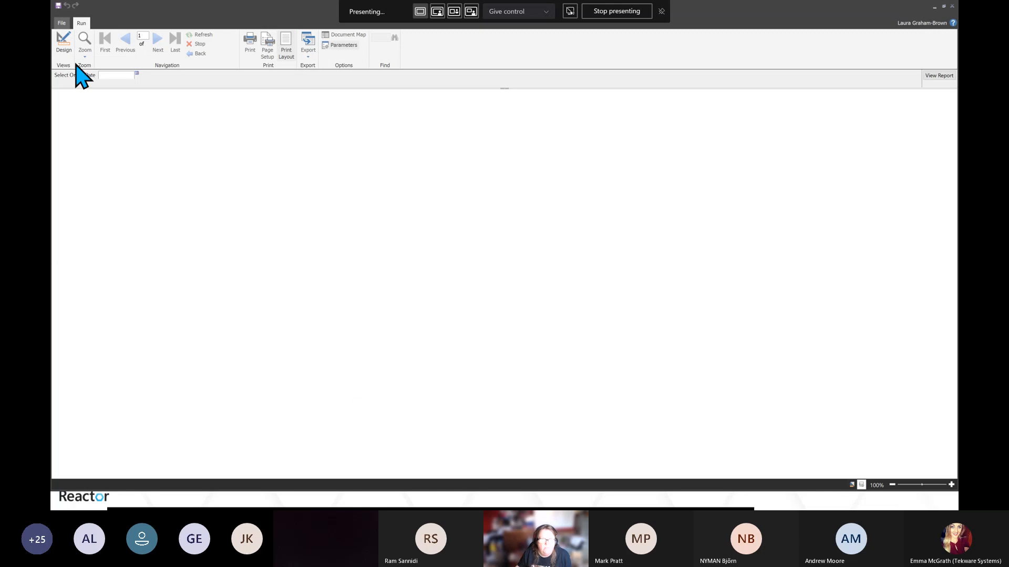
{"action": "left_click", "coordinate": [103, 75]}
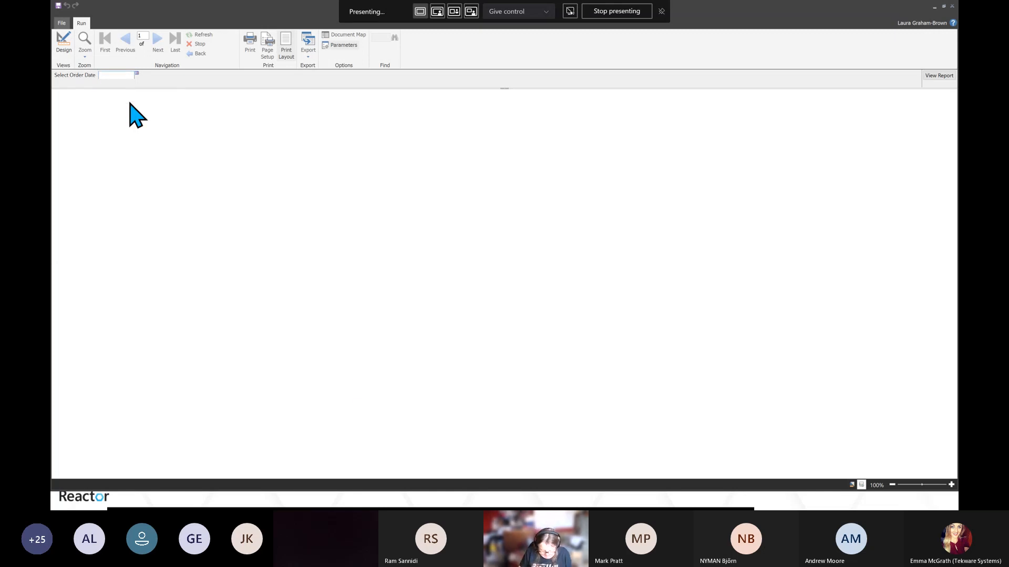
{"action": "type", "text": "20/1"}
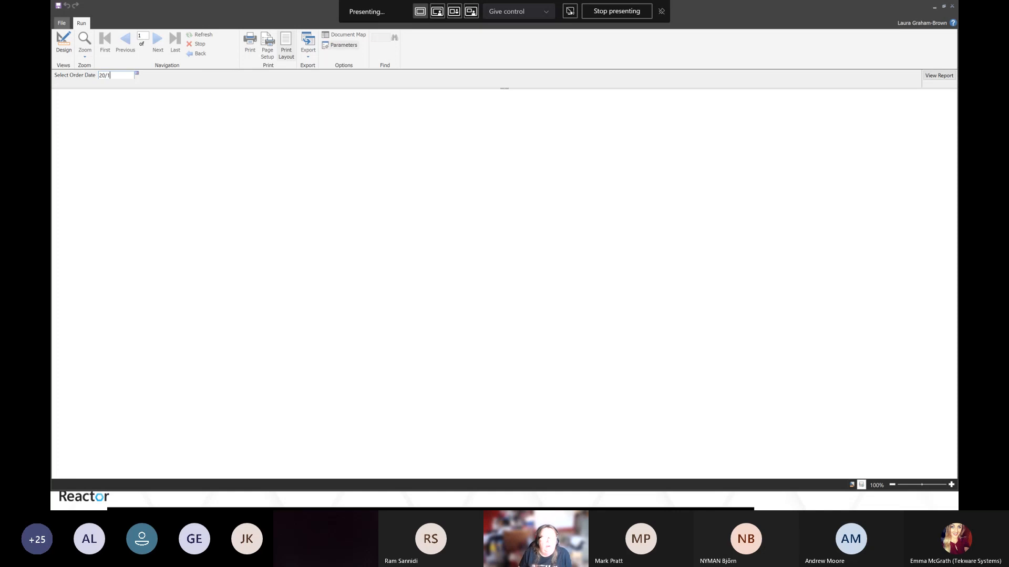
{"action": "type", "text": "1/2019"}
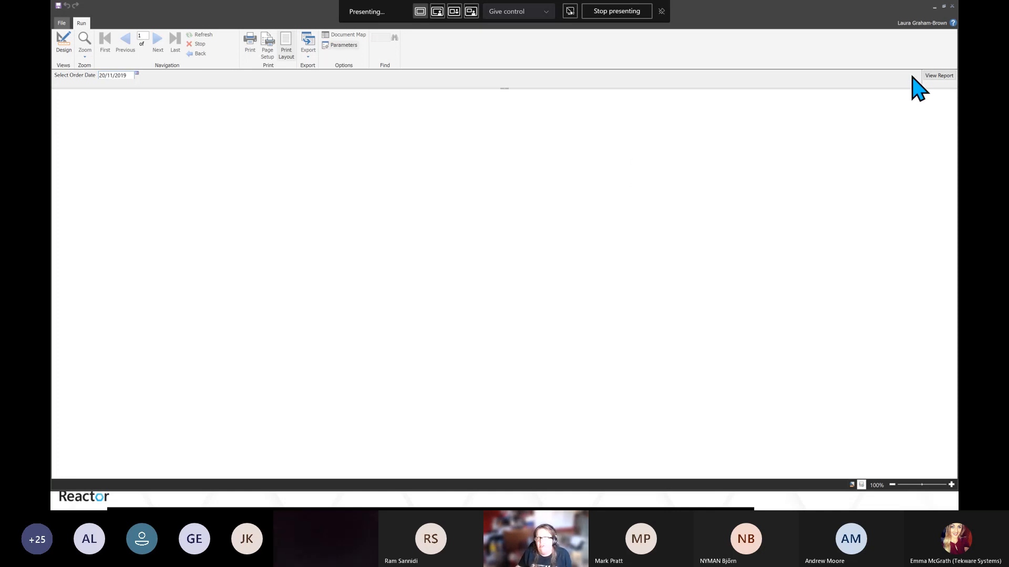
{"action": "left_click", "coordinate": [936, 76]}
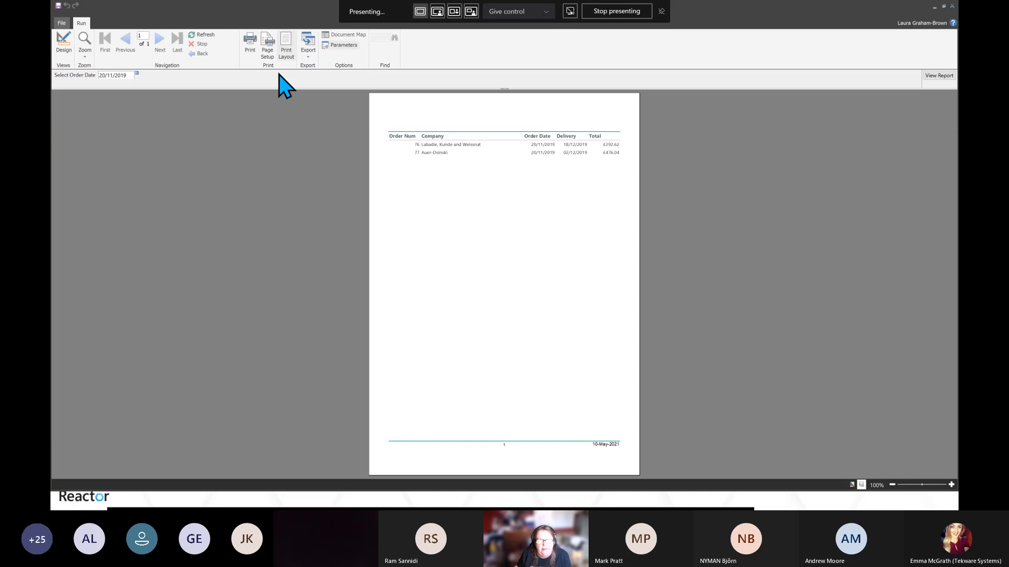
{"action": "left_click", "coordinate": [63, 43]}
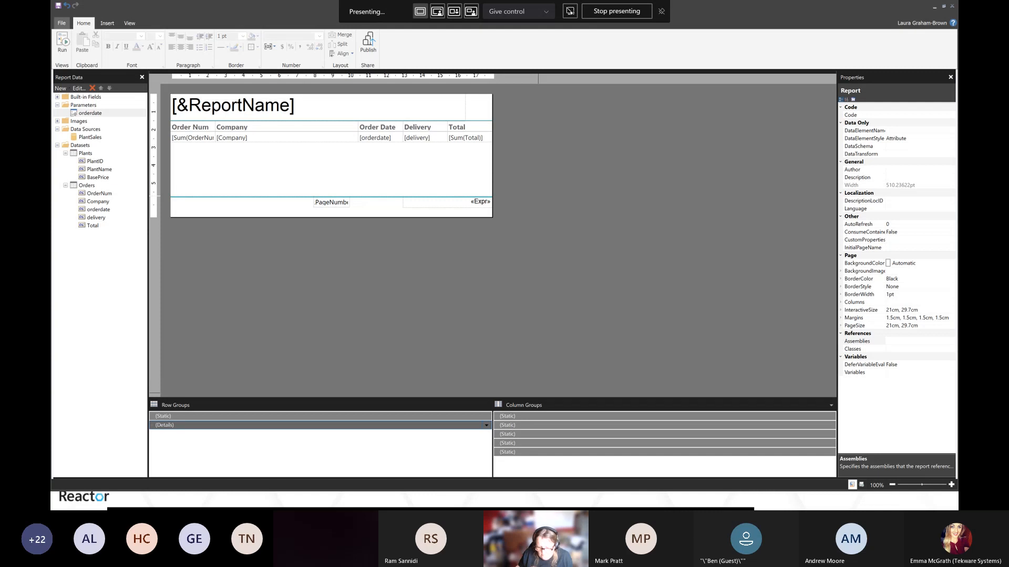
Bring up the Hat Full of Data blog, open the Paginated Report Resources post and read through its resource links
{"action": "left_click_drag", "start_coordinate": [677, 509], "coordinate": [513, 131]}
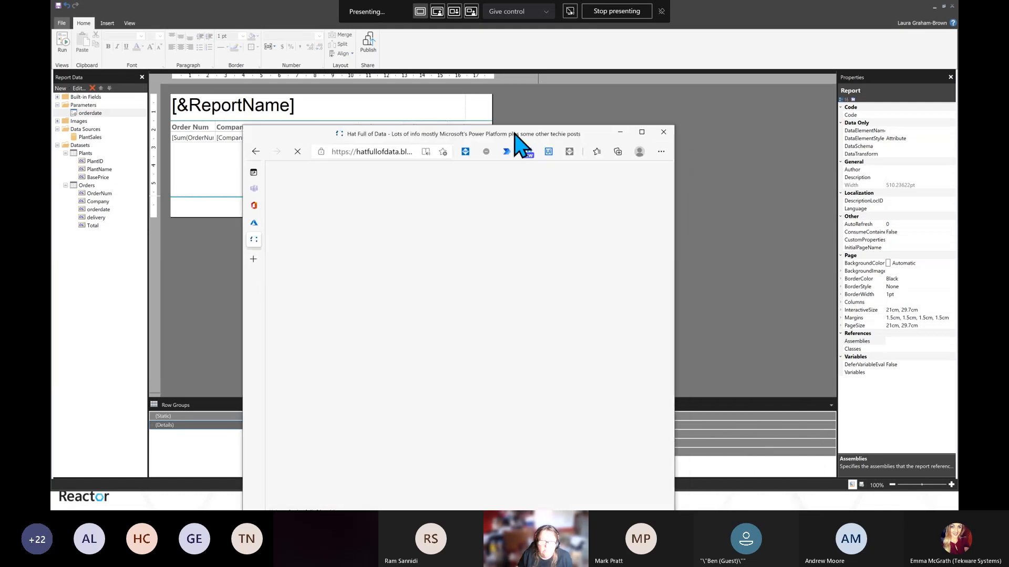
{"action": "left_click", "coordinate": [640, 133]}
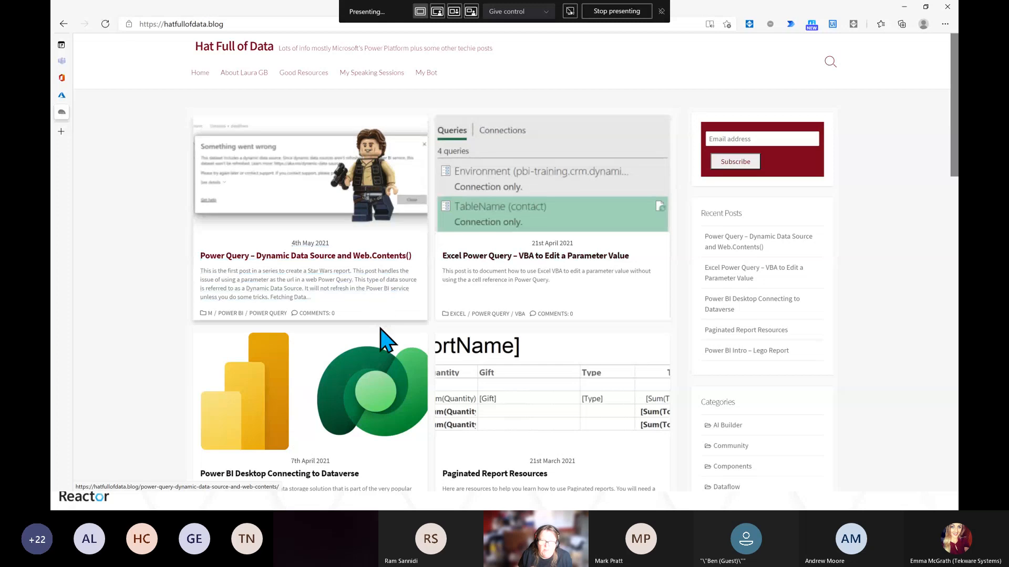
{"action": "scroll", "coordinate": [393, 392], "scroll_direction": "down", "scroll_amount": 2}
{"action": "scroll", "coordinate": [393, 399], "scroll_direction": "down", "scroll_amount": 1}
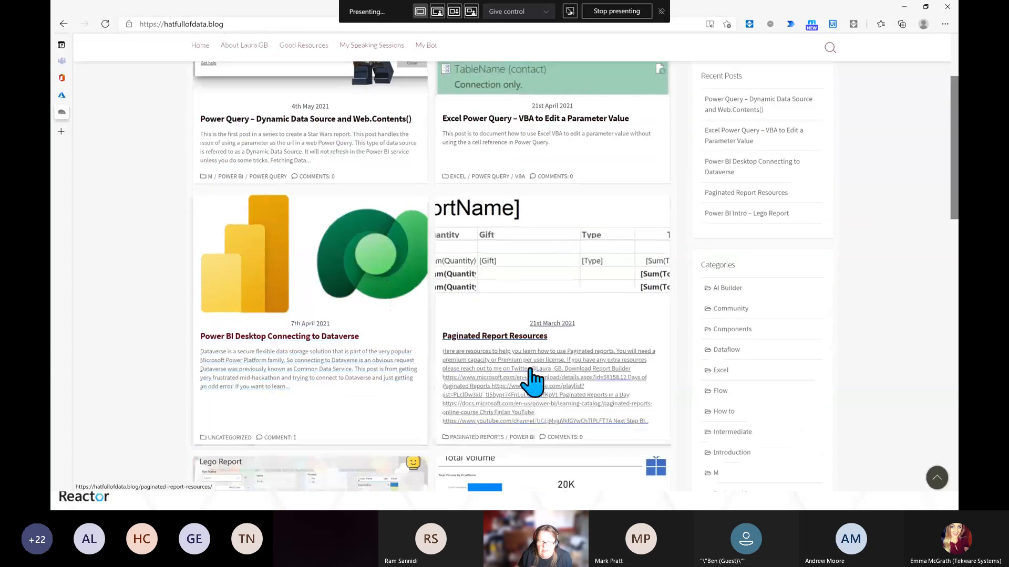
{"action": "left_click", "coordinate": [523, 356]}
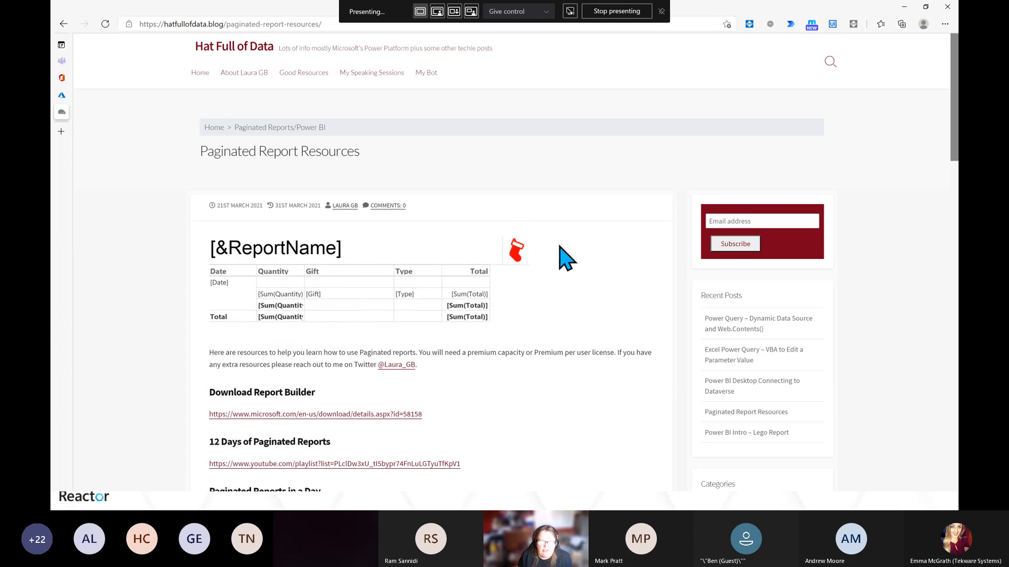
{"action": "scroll", "coordinate": [564, 257], "scroll_direction": "down", "scroll_amount": 3}
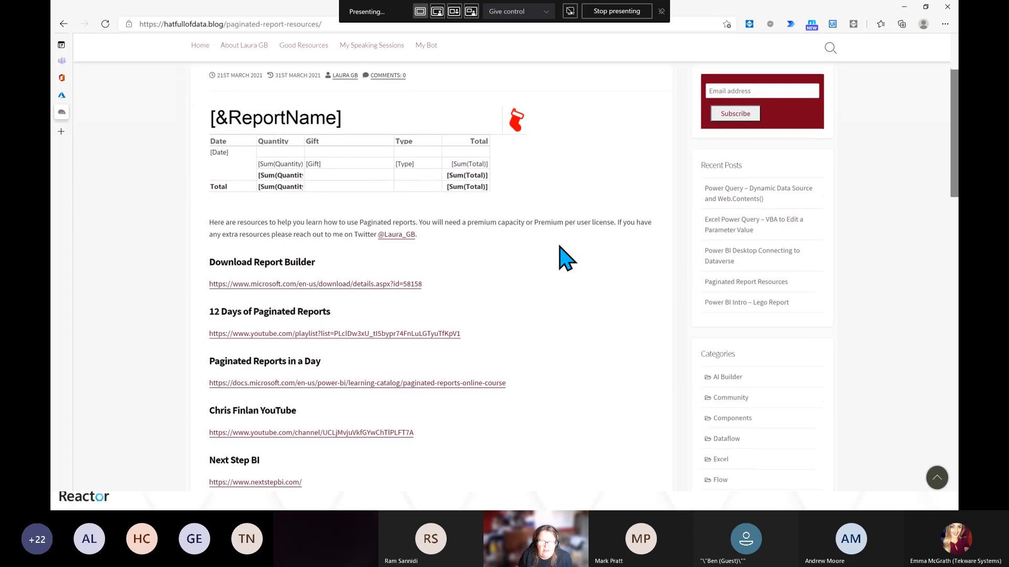
{"action": "scroll", "coordinate": [563, 257], "scroll_direction": "down", "scroll_amount": 2}
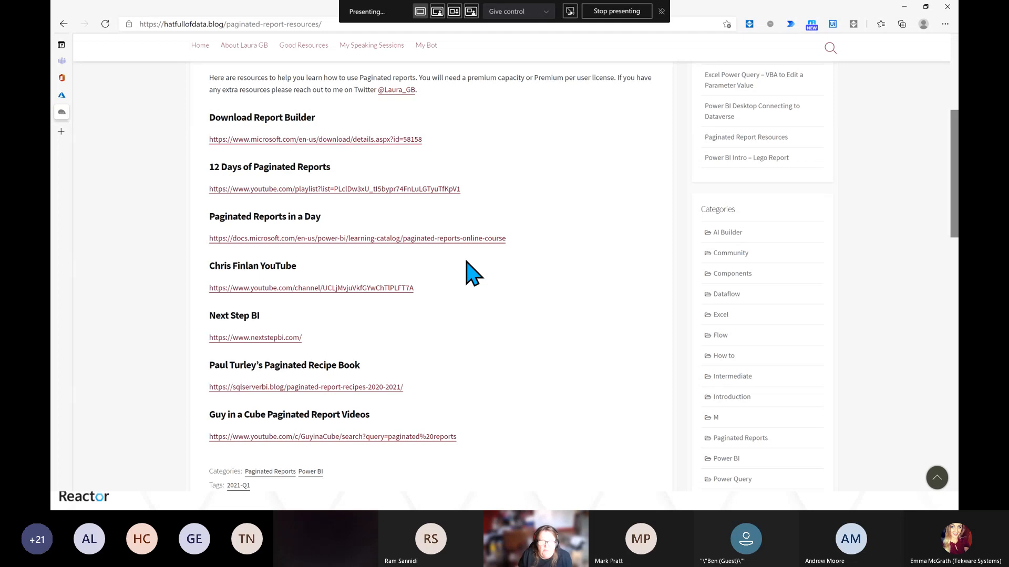
Open the Next Step BI link in a new tab, browse its paginated report tutorials, and return to the resources tab
{"action": "right_click", "coordinate": [272, 341]}
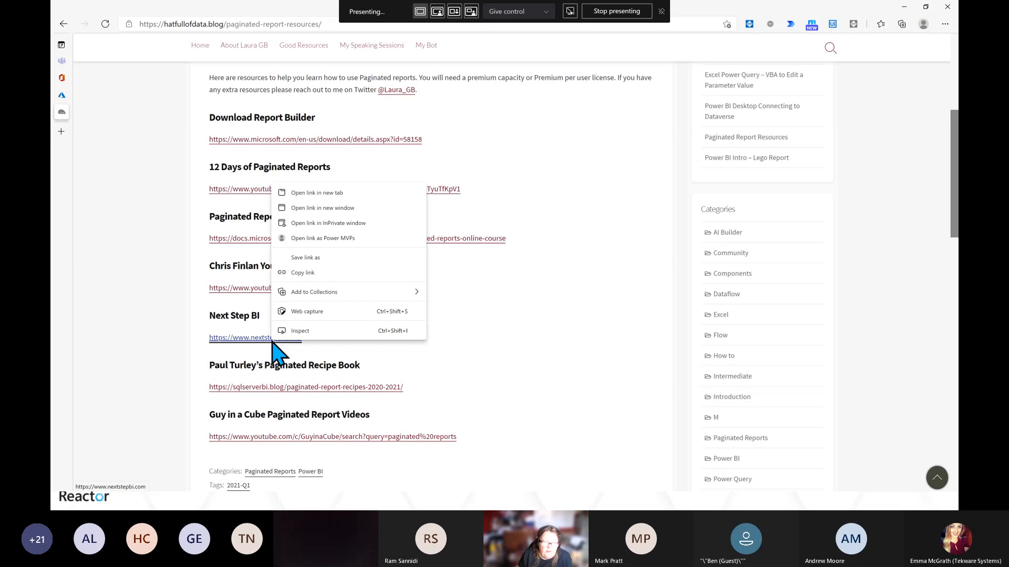
{"action": "left_click", "coordinate": [319, 194]}
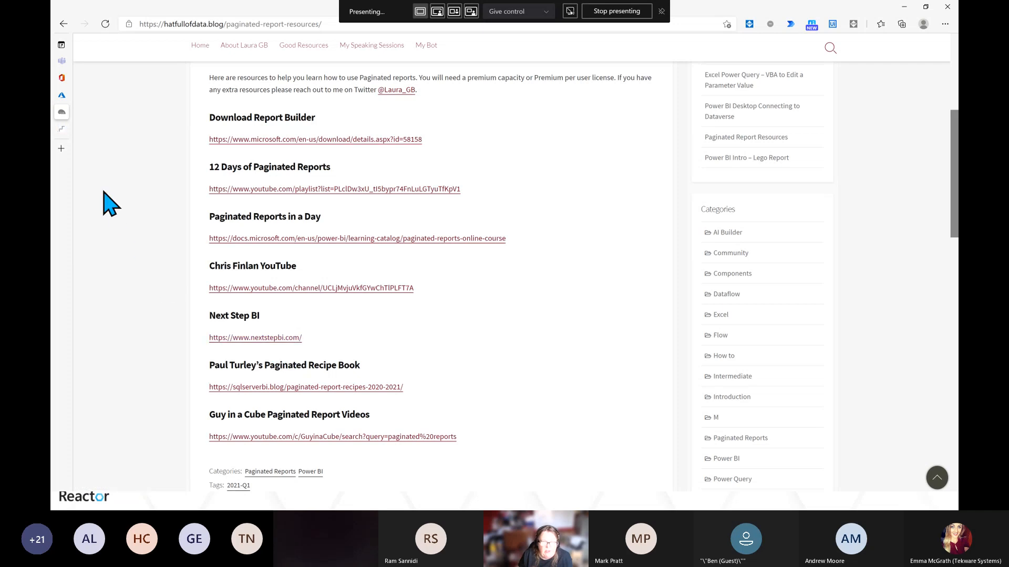
{"action": "left_click", "coordinate": [64, 129]}
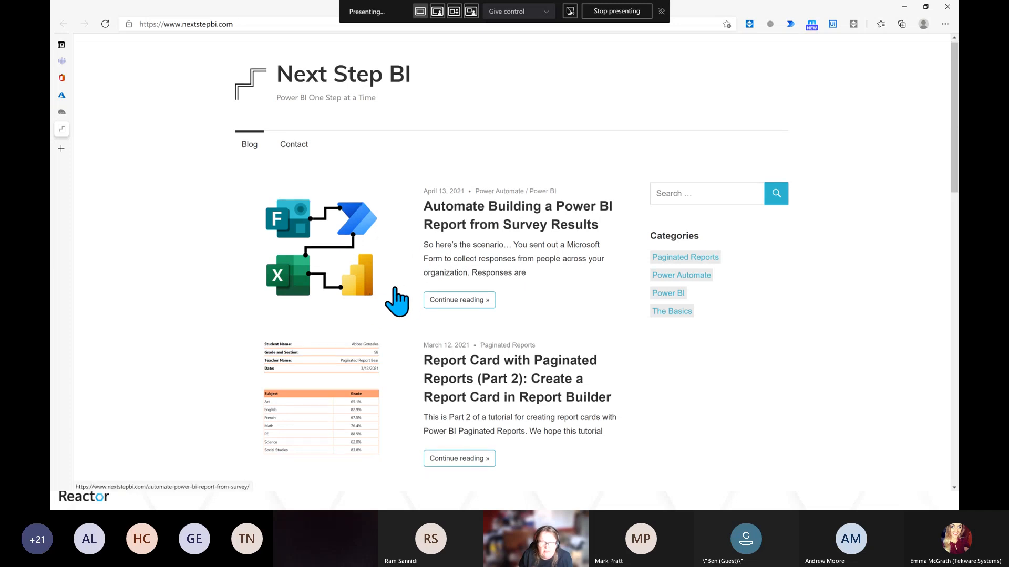
{"action": "scroll", "coordinate": [396, 303], "scroll_direction": "down", "scroll_amount": 1}
{"action": "scroll", "coordinate": [378, 287], "scroll_direction": "down", "scroll_amount": 2}
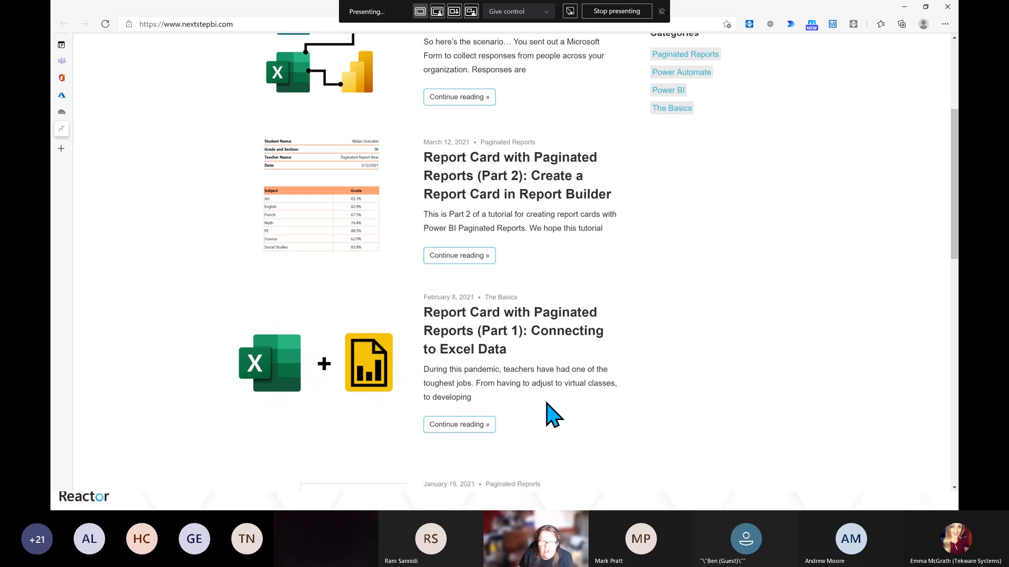
{"action": "scroll", "coordinate": [549, 415], "scroll_direction": "down", "scroll_amount": 5}
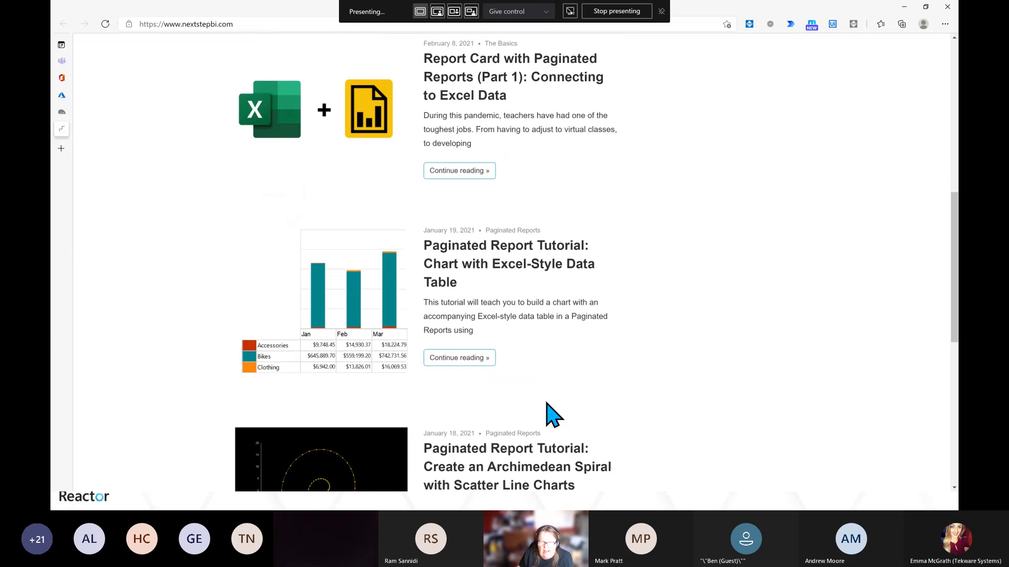
{"action": "scroll", "coordinate": [547, 404], "scroll_direction": "down", "scroll_amount": 2}
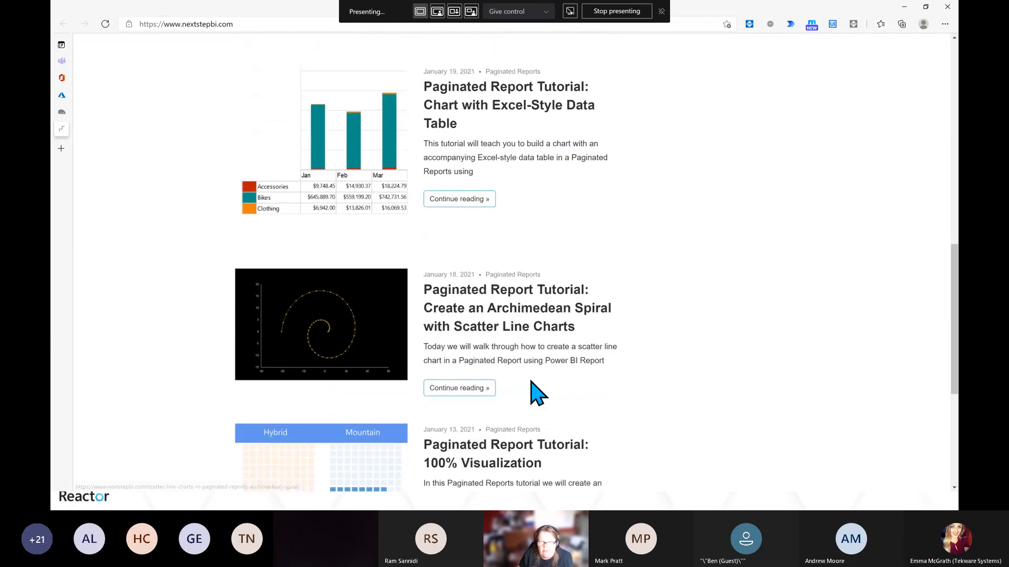
{"action": "scroll", "coordinate": [561, 408], "scroll_direction": "down", "scroll_amount": 3}
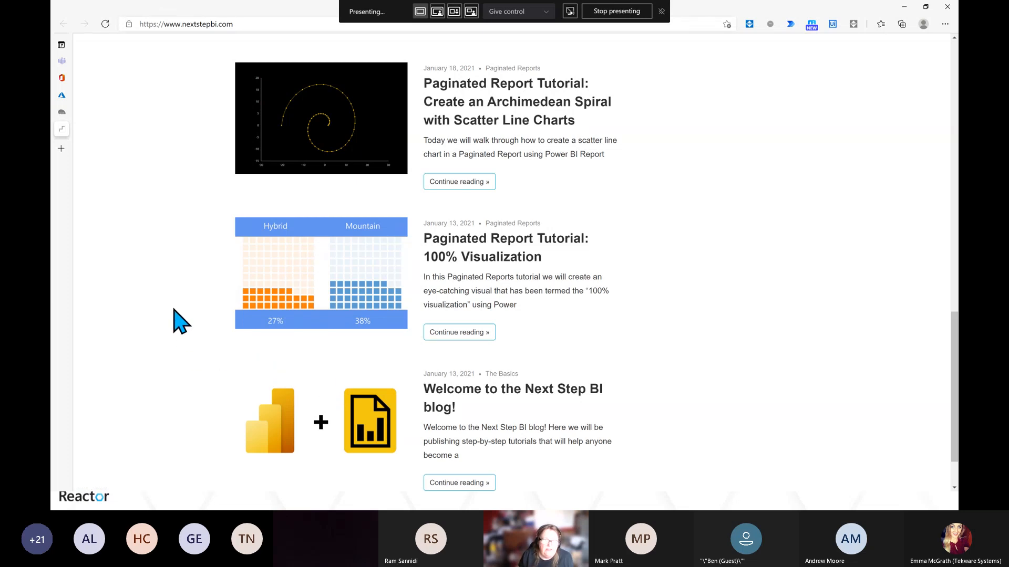
{"action": "left_click", "coordinate": [62, 112]}
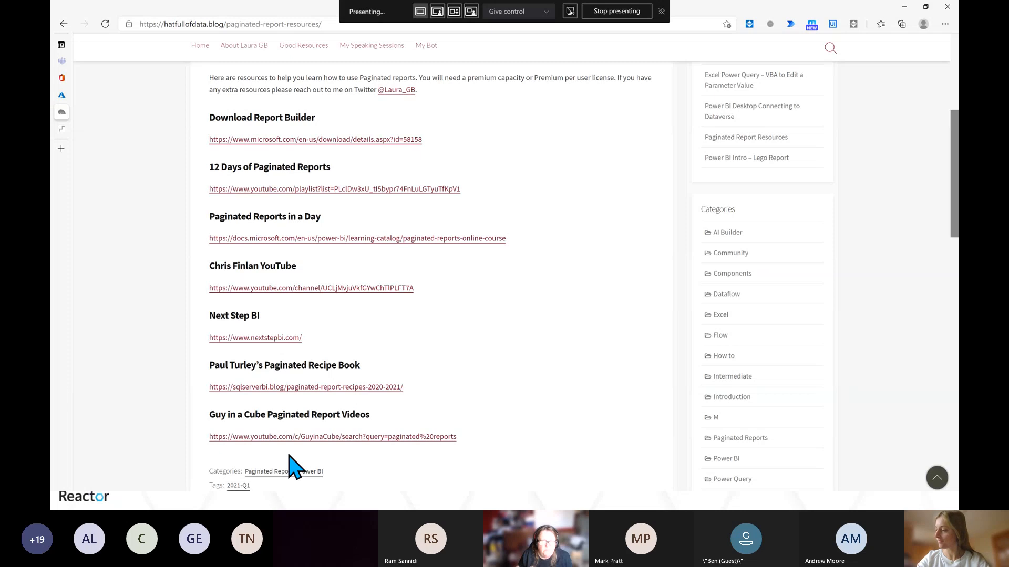
Switch to the Data Relay paginated report in the Power BI service and open its Export format options
{"action": "key", "text": "alt+Tab"}
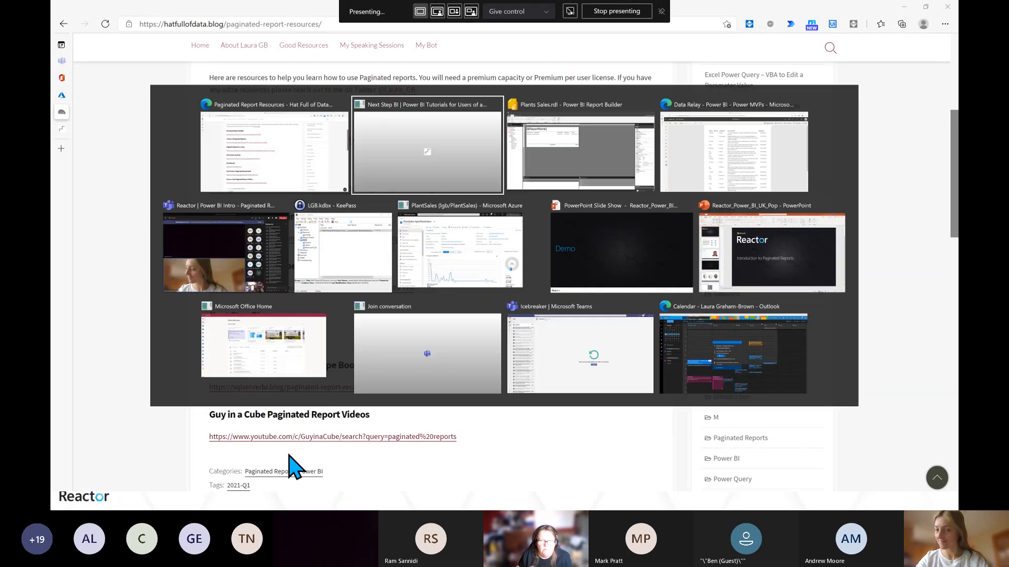
{"action": "left_click", "coordinate": [597, 147]}
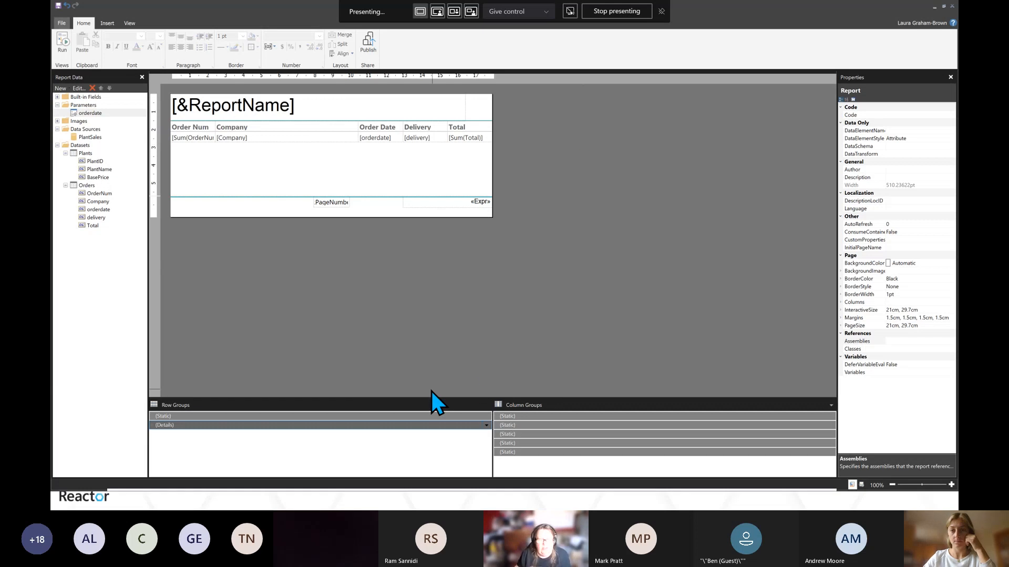
{"action": "key", "text": "alt+Tab"}
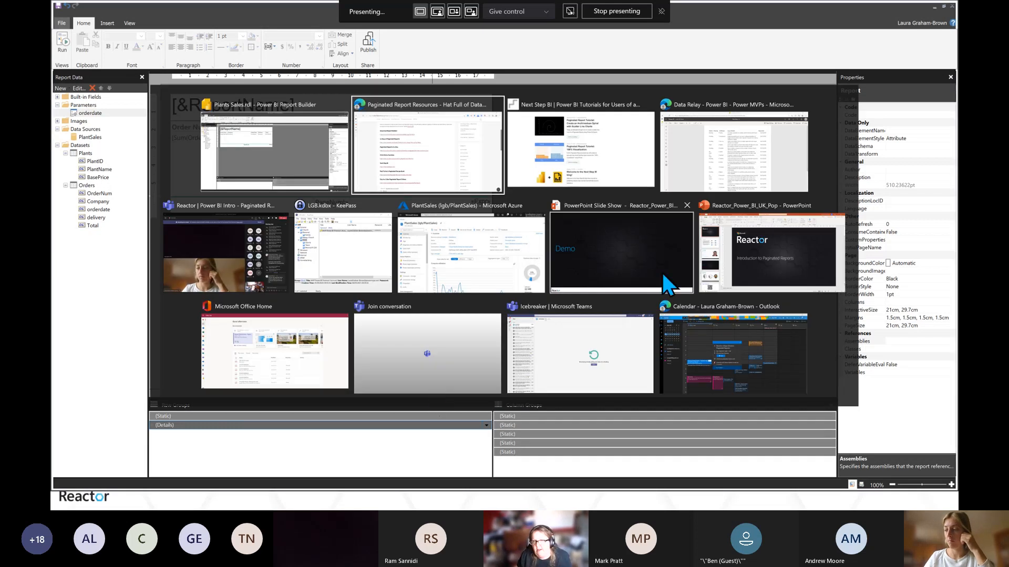
{"action": "left_click", "coordinate": [694, 163]}
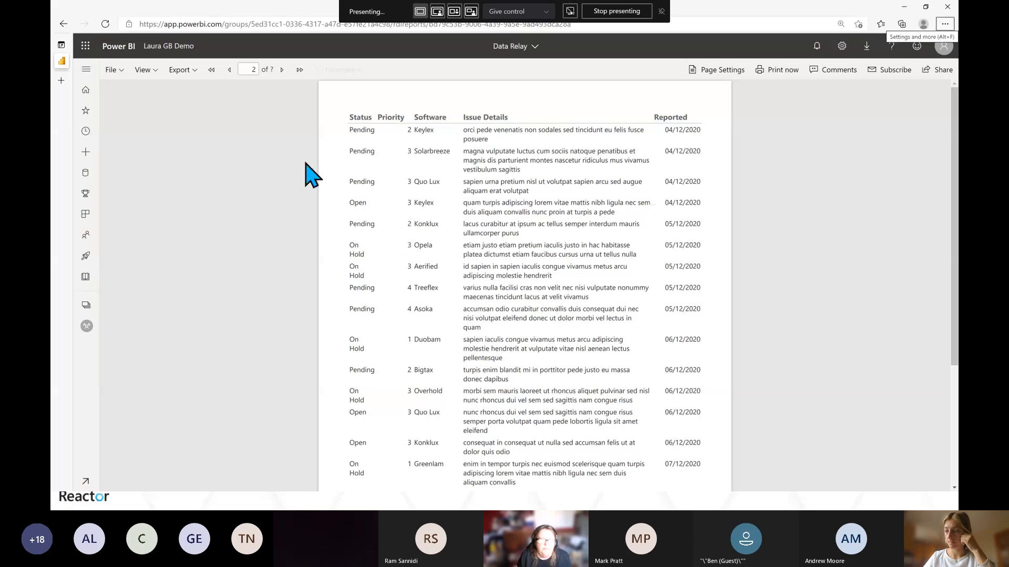
{"action": "left_click", "coordinate": [194, 74]}
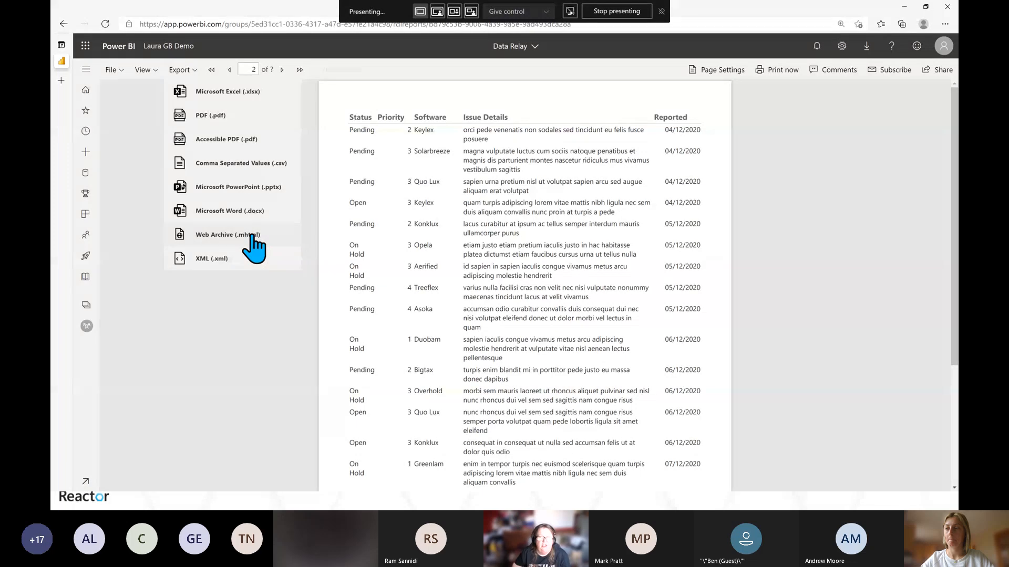
Return to the Paginated Report Resources page, select its URL in the address bar, and scroll back to the top
{"action": "key", "text": "alt+Tab"}
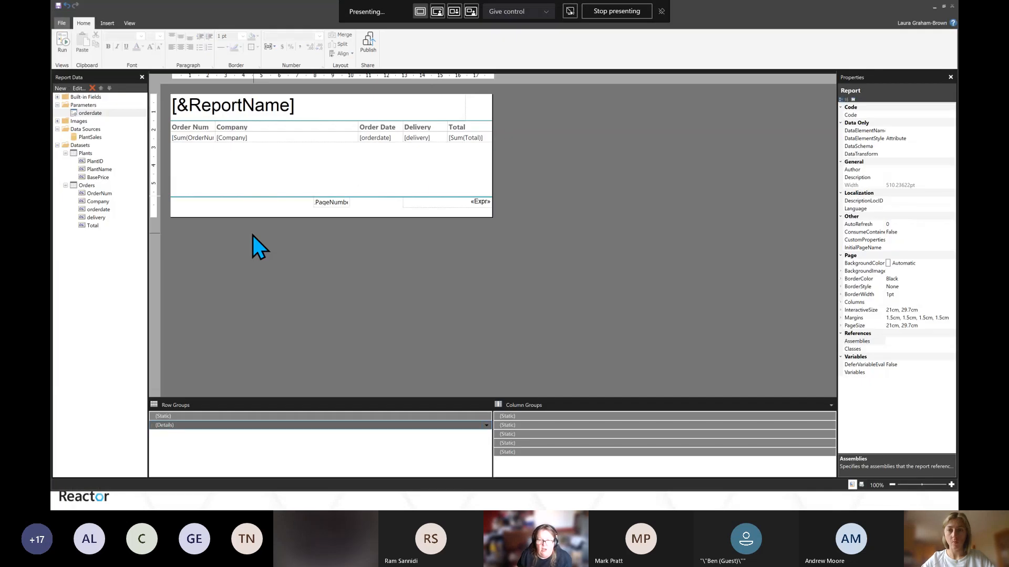
{"action": "key", "text": "alt+Tab"}
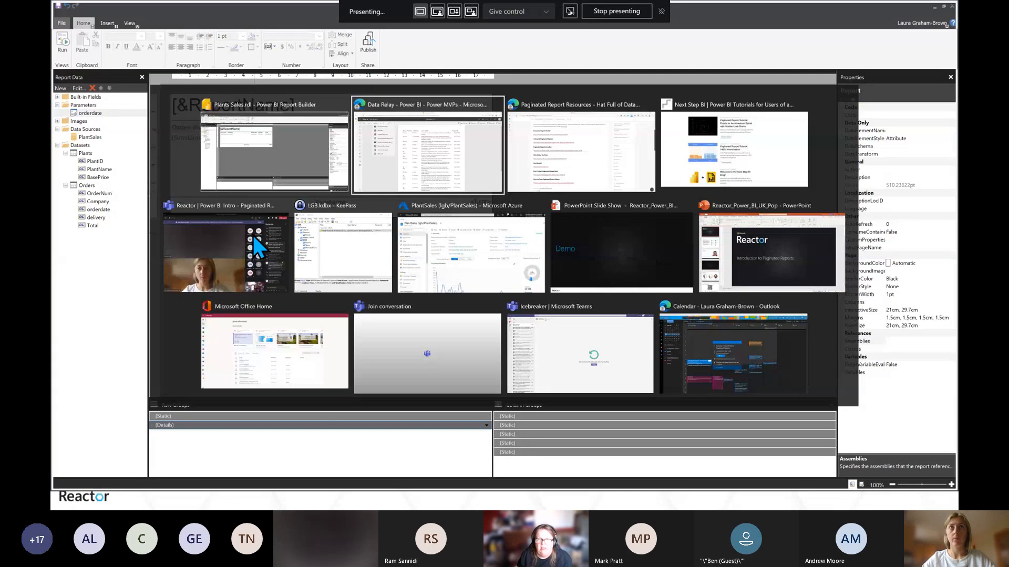
{"action": "left_click", "coordinate": [562, 173]}
{"action": "left_click", "coordinate": [280, 21]}
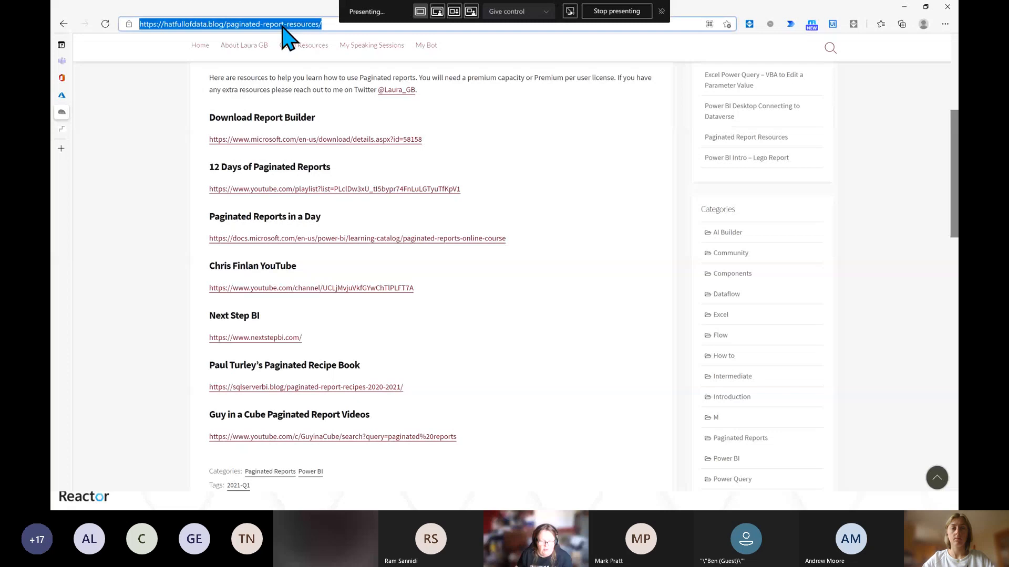
{"action": "key", "text": "alt+Tab"}
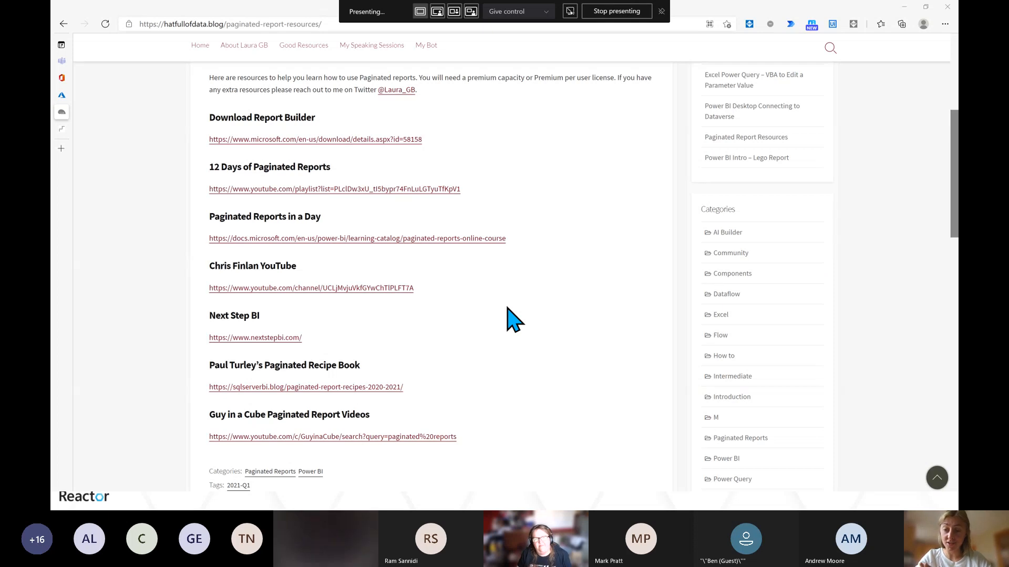
{"action": "scroll", "coordinate": [512, 318], "scroll_direction": "up", "scroll_amount": 5}
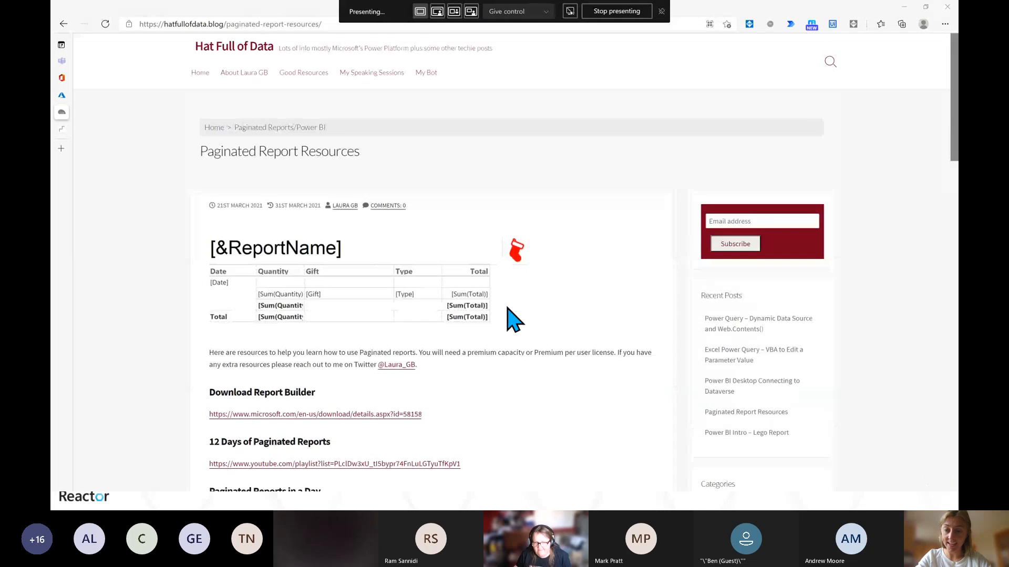